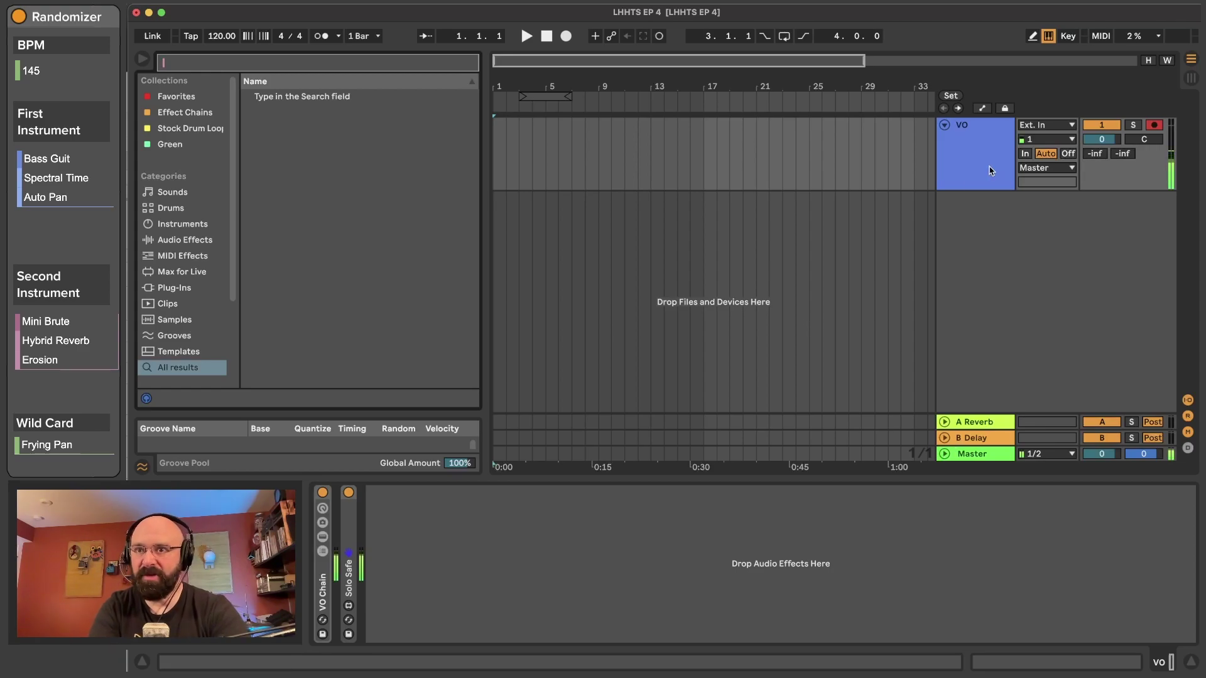
Add a new audio track below the VO track and name it Bass.
click(999, 260)
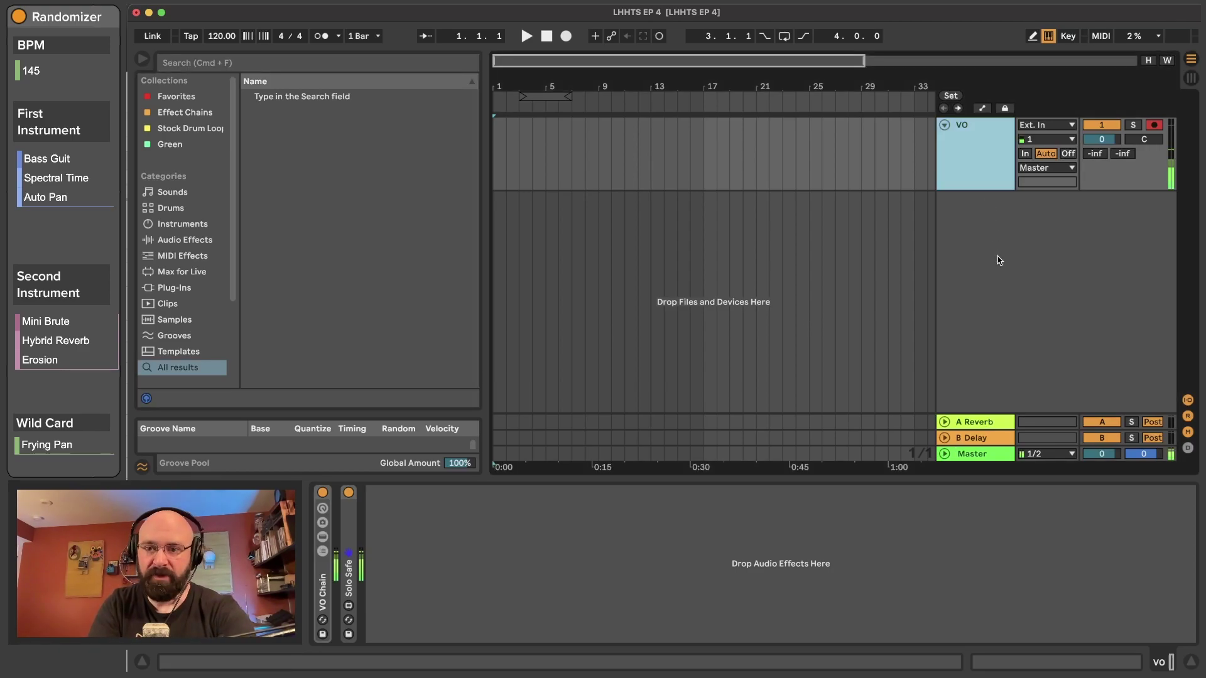
key(super+t)
click(988, 238)
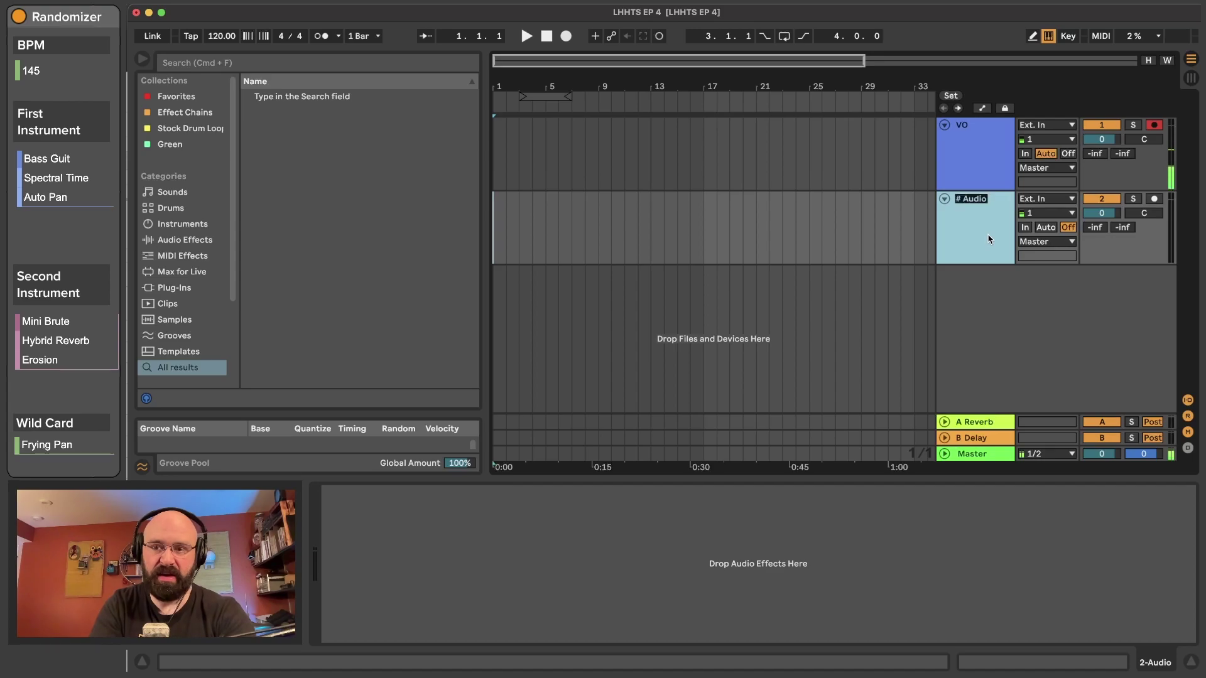
text(Bass)
key(Return)
Add the Spectral Time and Auto Pan effects to the Bass track.
key(super+f)
text(spectr)
click(258, 113)
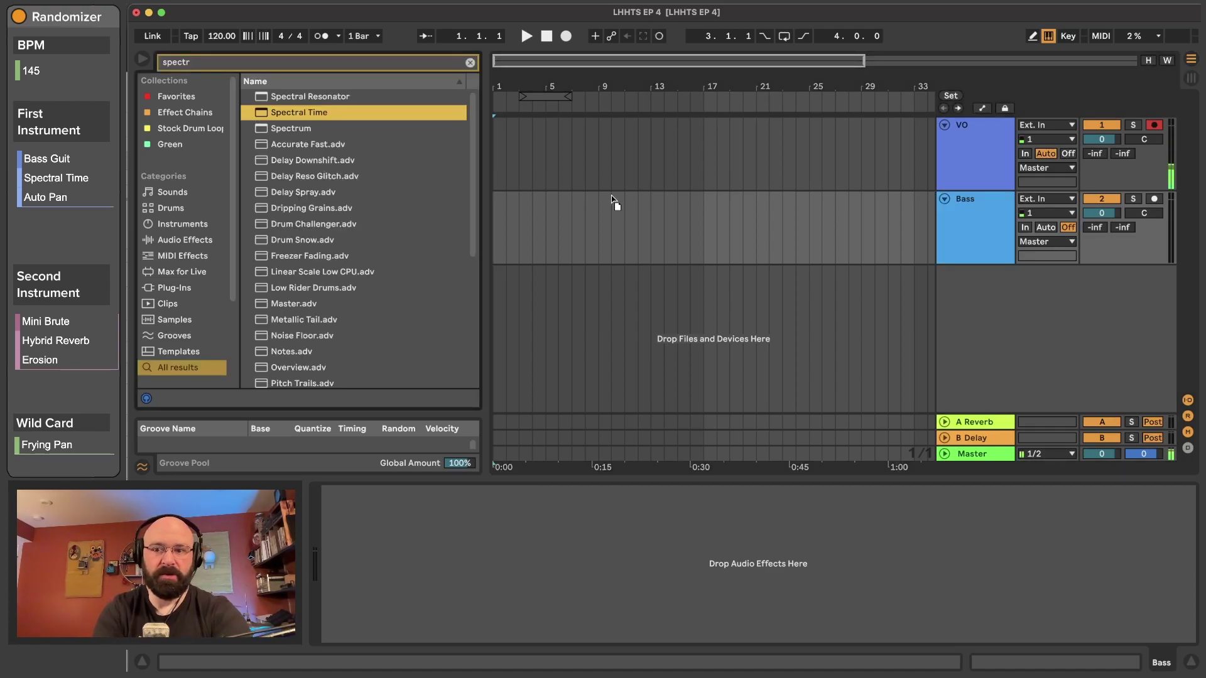
drag(258, 113, 721, 233)
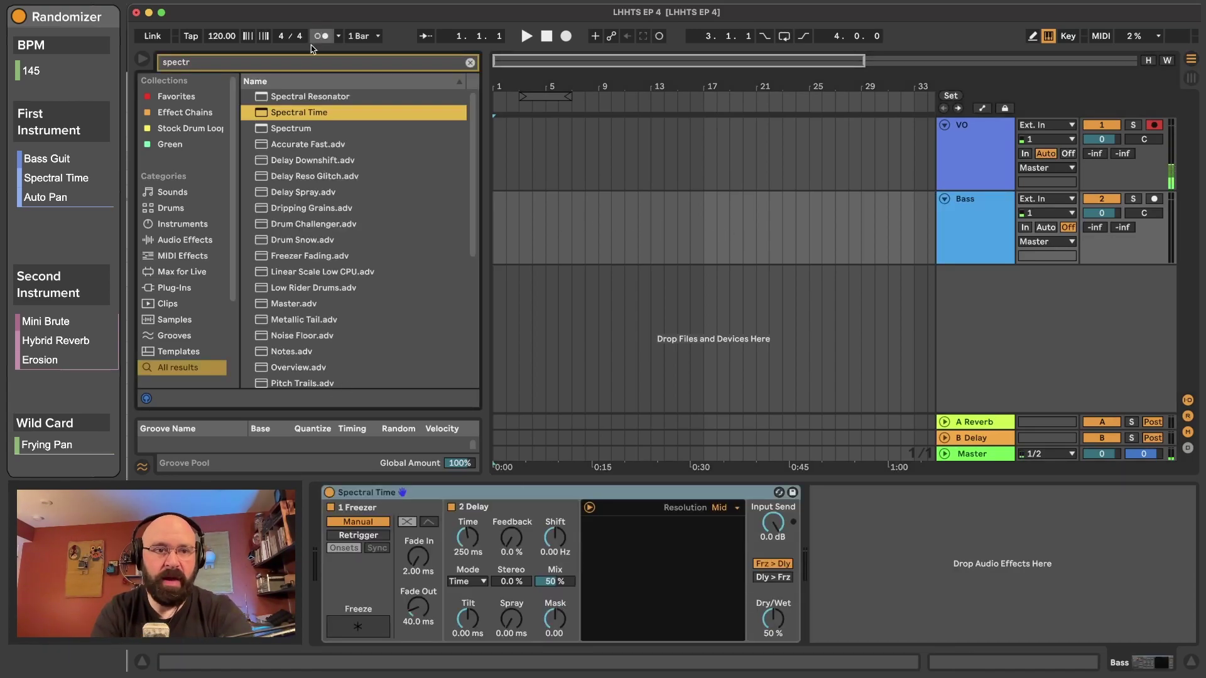
click(470, 64)
Set the song tempo to 140 BPM and the arrangement loop to span 13 bars from bar 1.
click(225, 40)
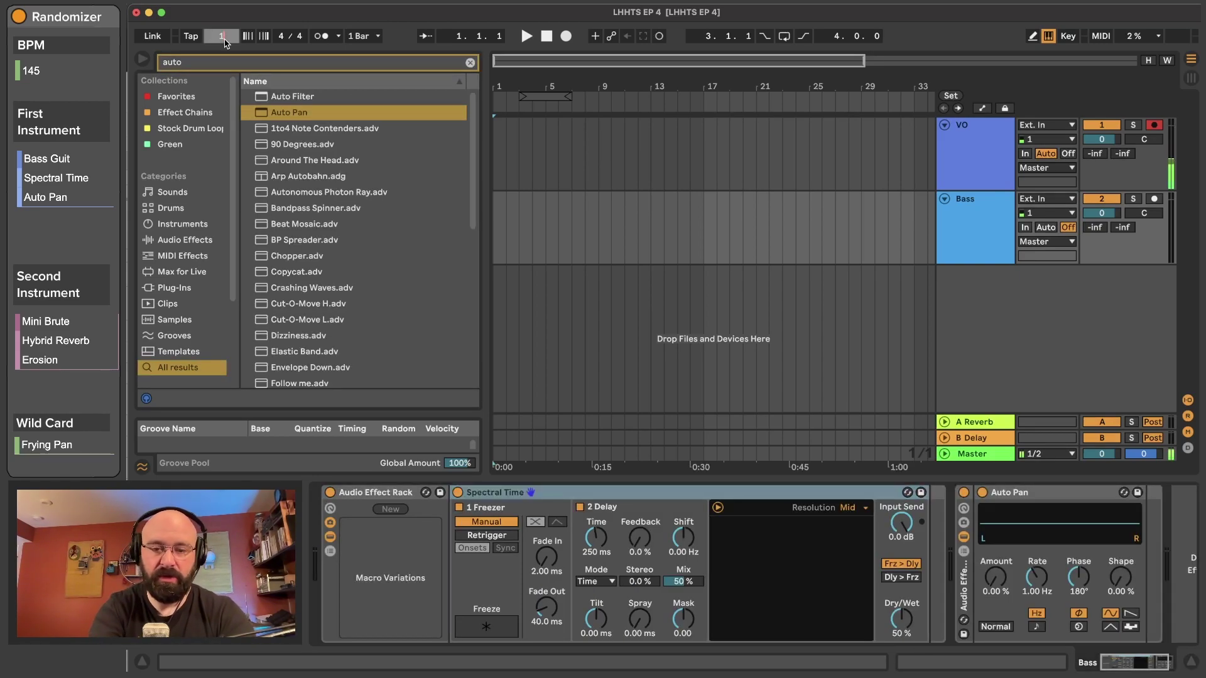
click(571, 116)
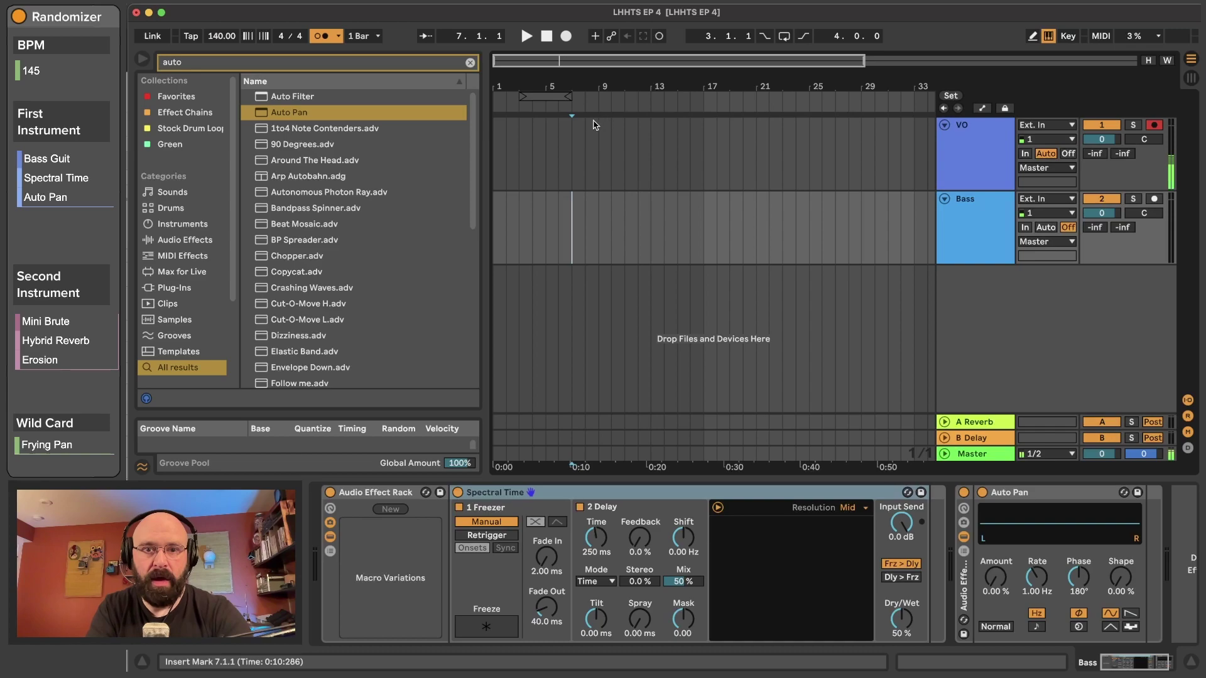
drag(522, 99, 662, 107)
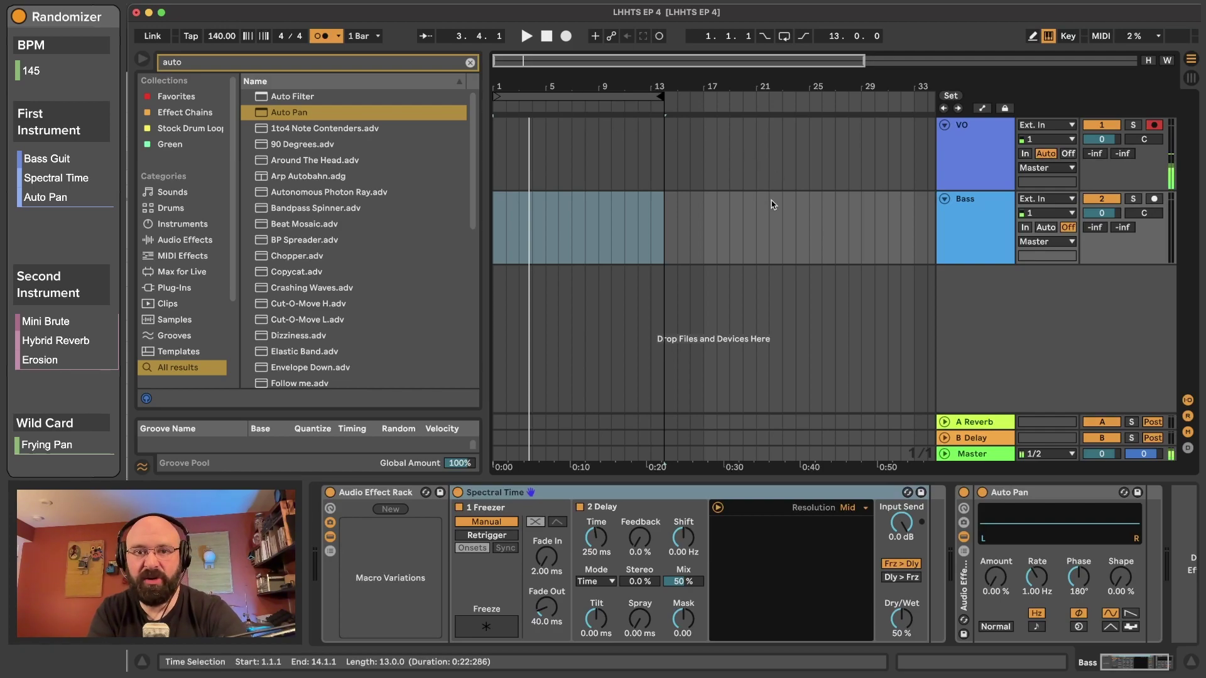
Place the Break Games You Play 100 bpm loop above Bass, duplicate it across 14 bars and extend the arrangement loop to match.
click(967, 177)
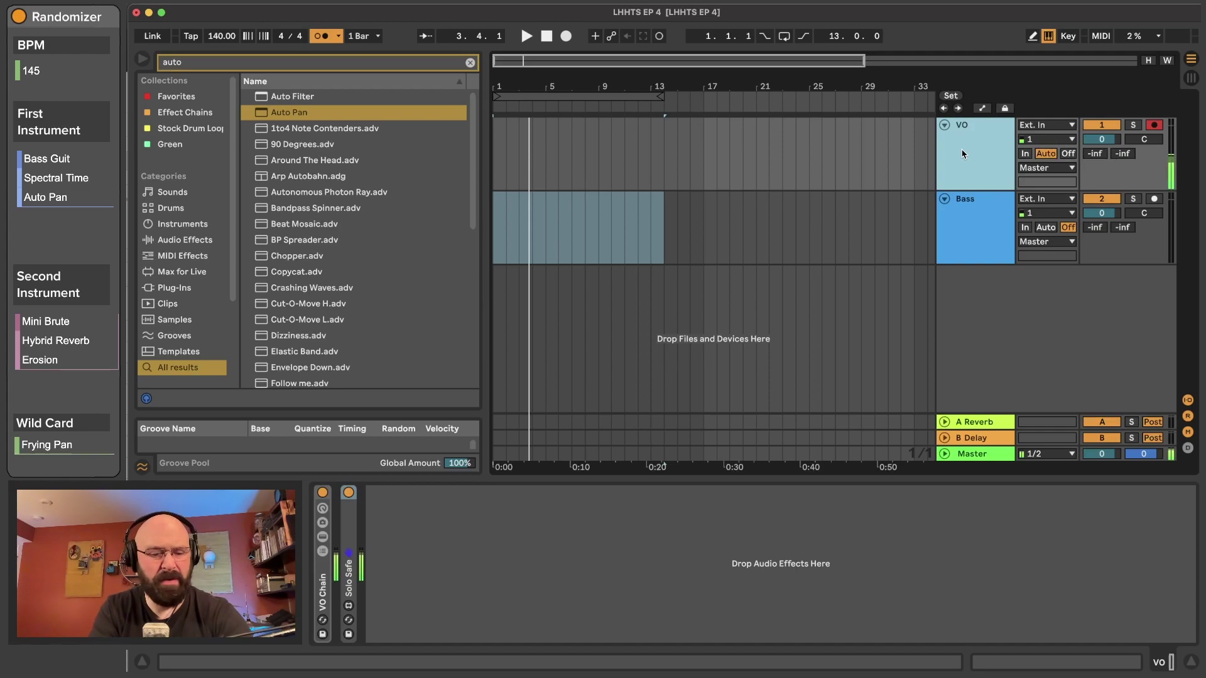
drag(342, 111, 505, 199)
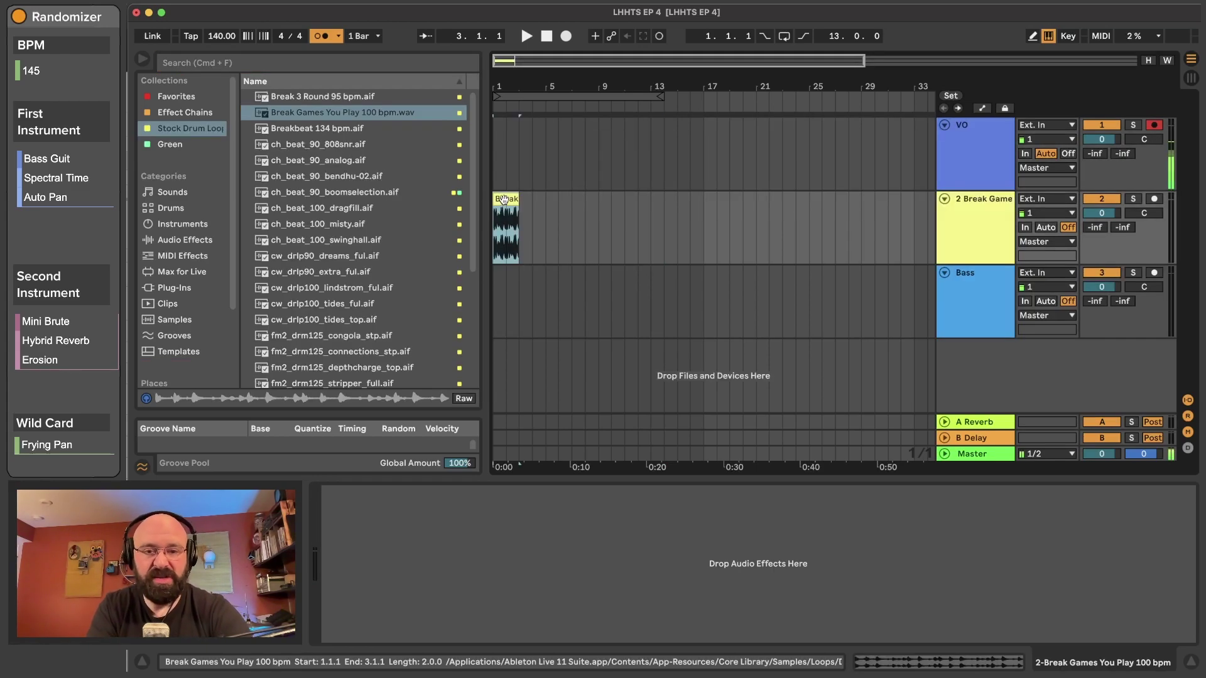
key(super+d)
key(super+d)
key(super+d)
key(super+d)
key(super+d)
key(super+d)
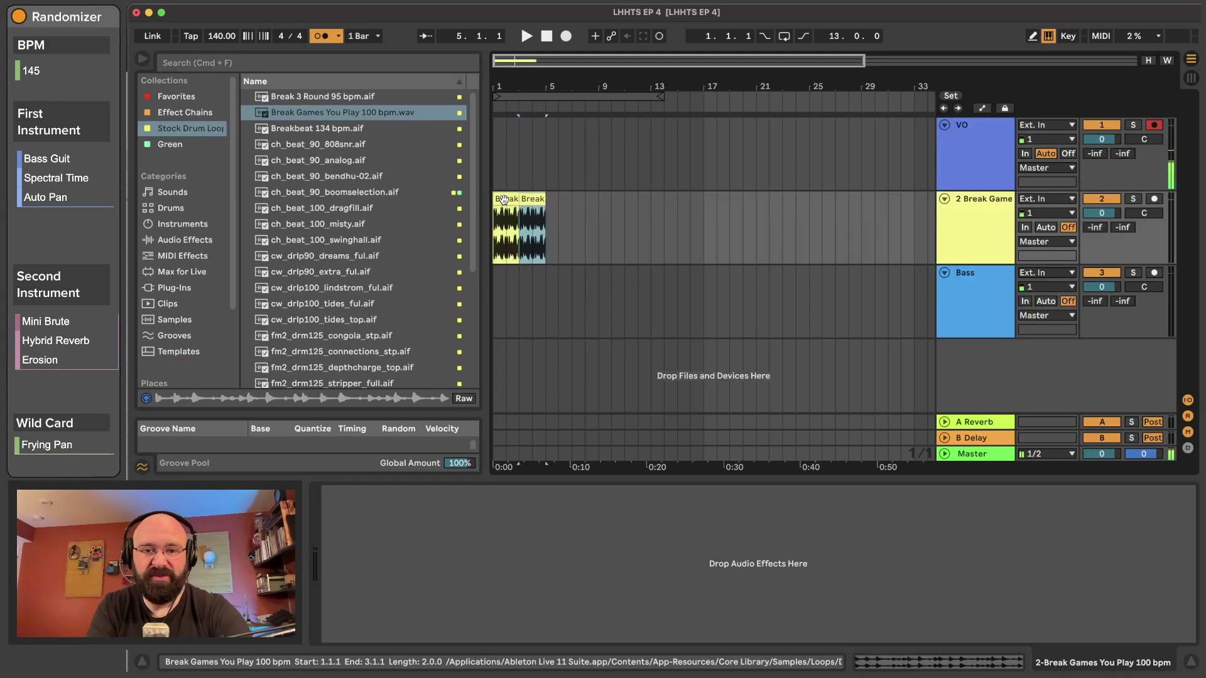
click(660, 94)
drag(659, 94, 671, 95)
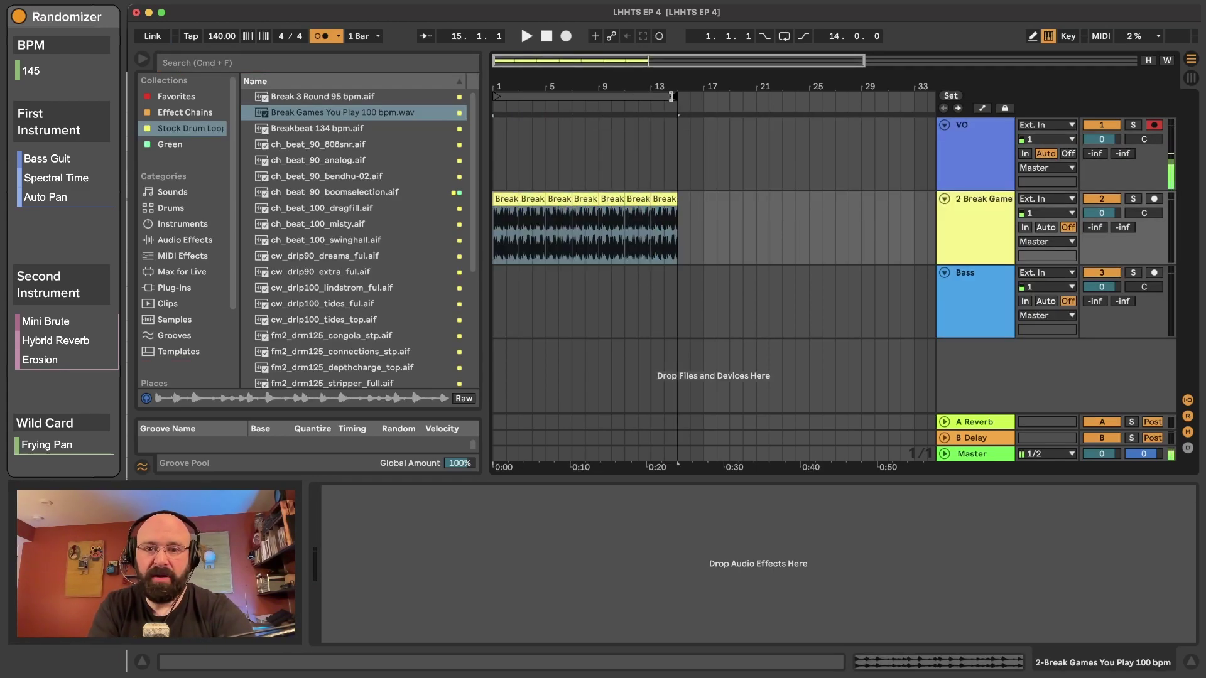
click(650, 96)
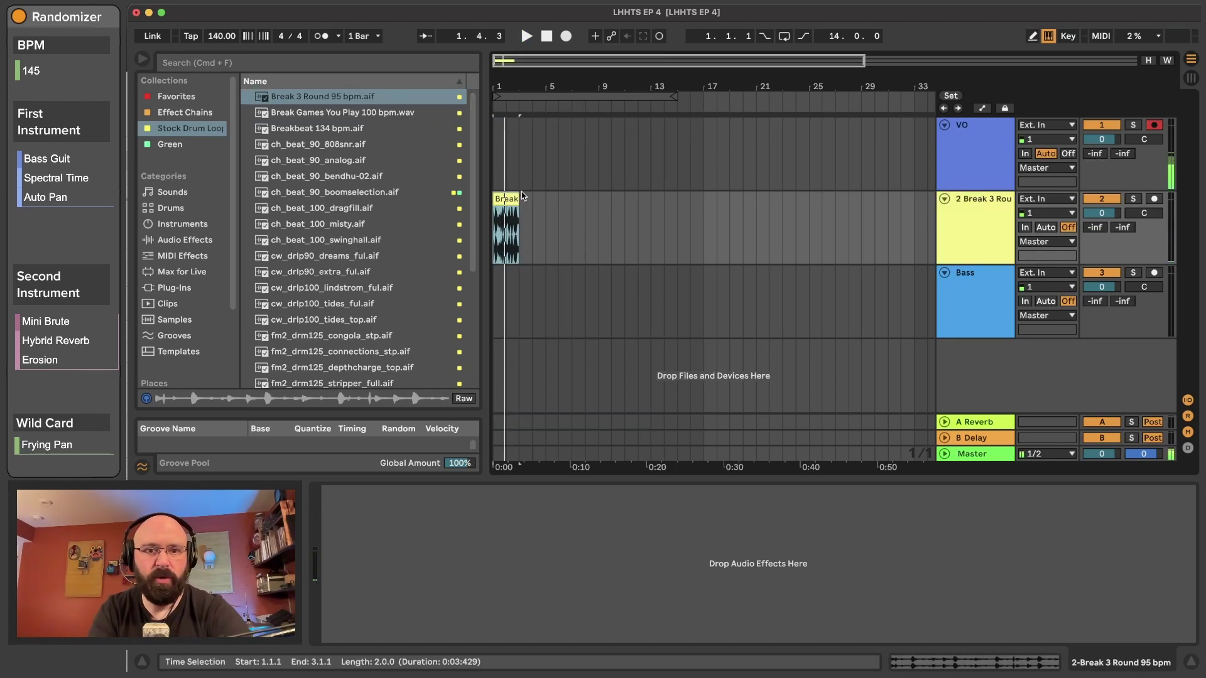
Open the Break 3 Round 95 bpm clip and double its clip tempo to 190 BPM.
double_click(512, 199)
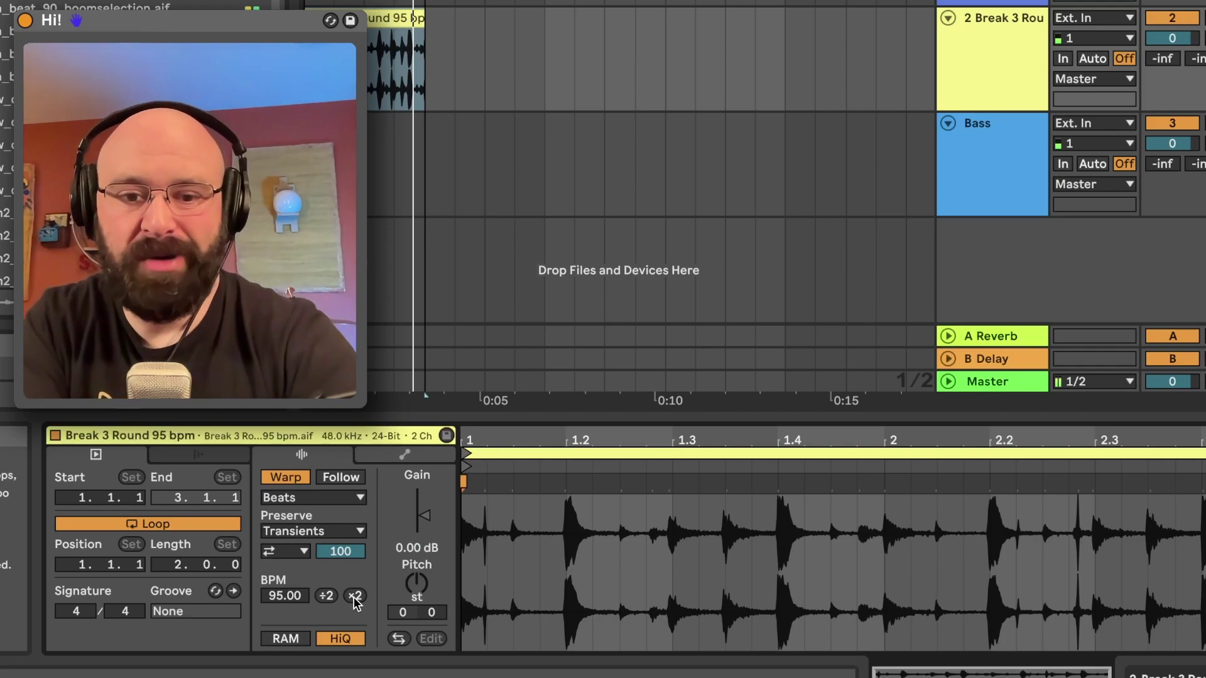
click(355, 595)
key(space)
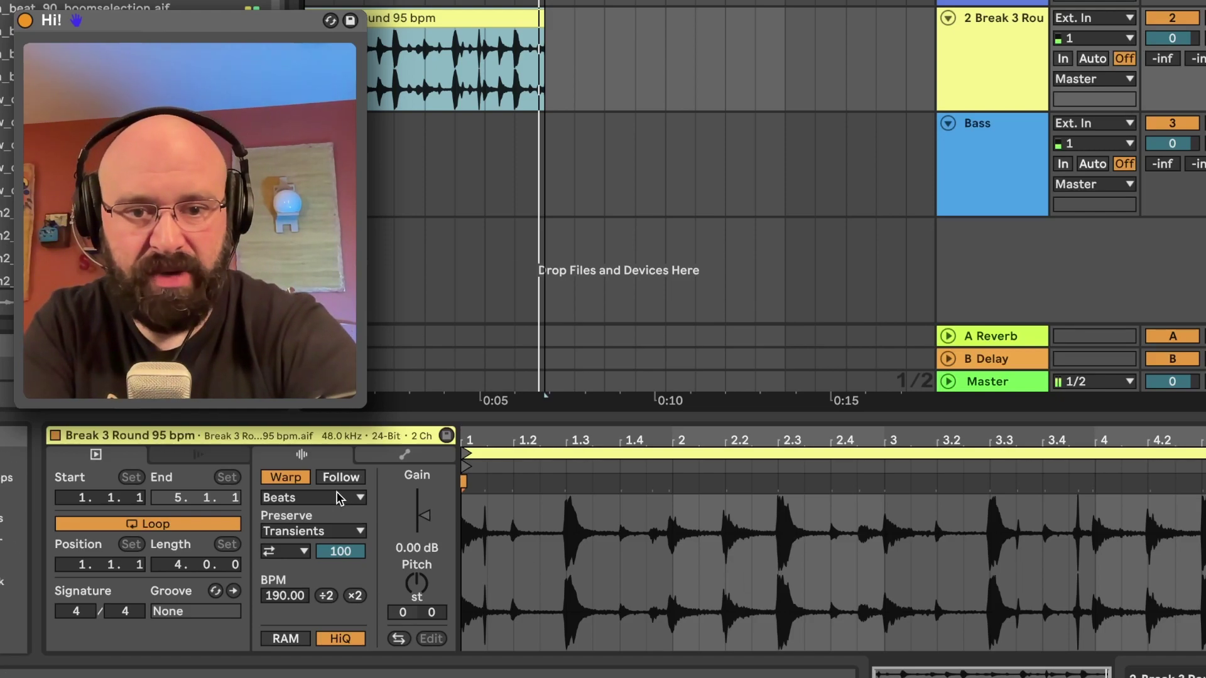
Audition Complex warping on the drum clip, and switch to Complex Pro with Formants at 60.94 and Envelope at 8.
click(297, 497)
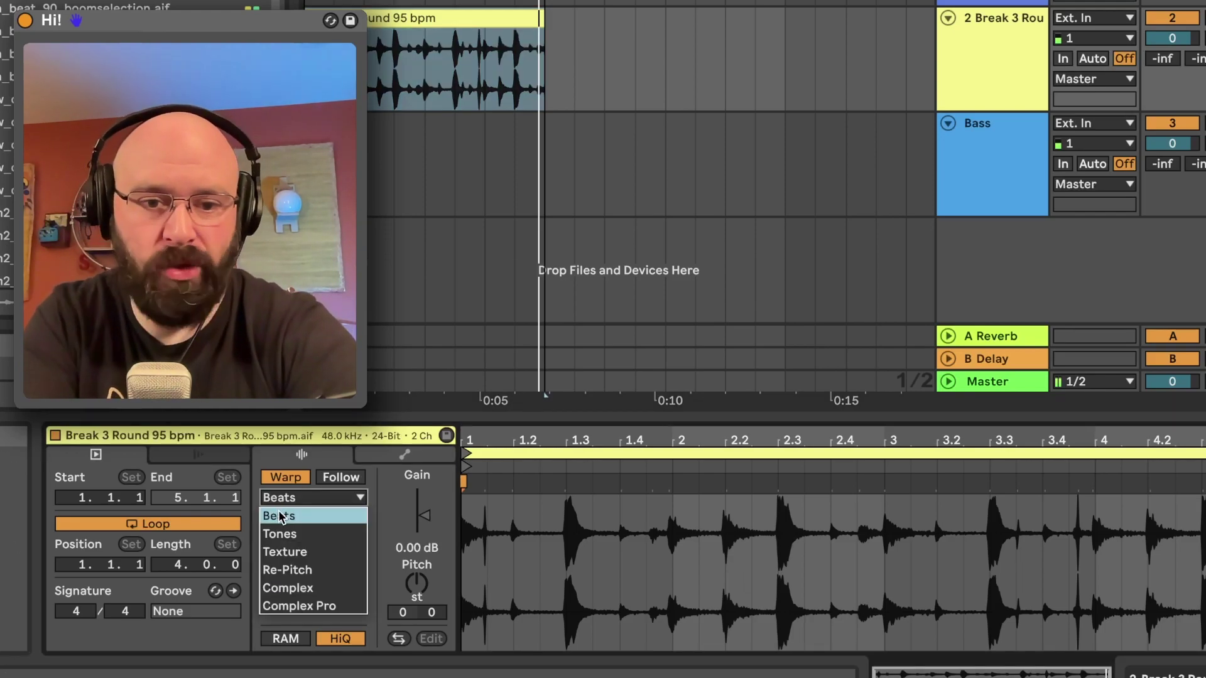
click(289, 588)
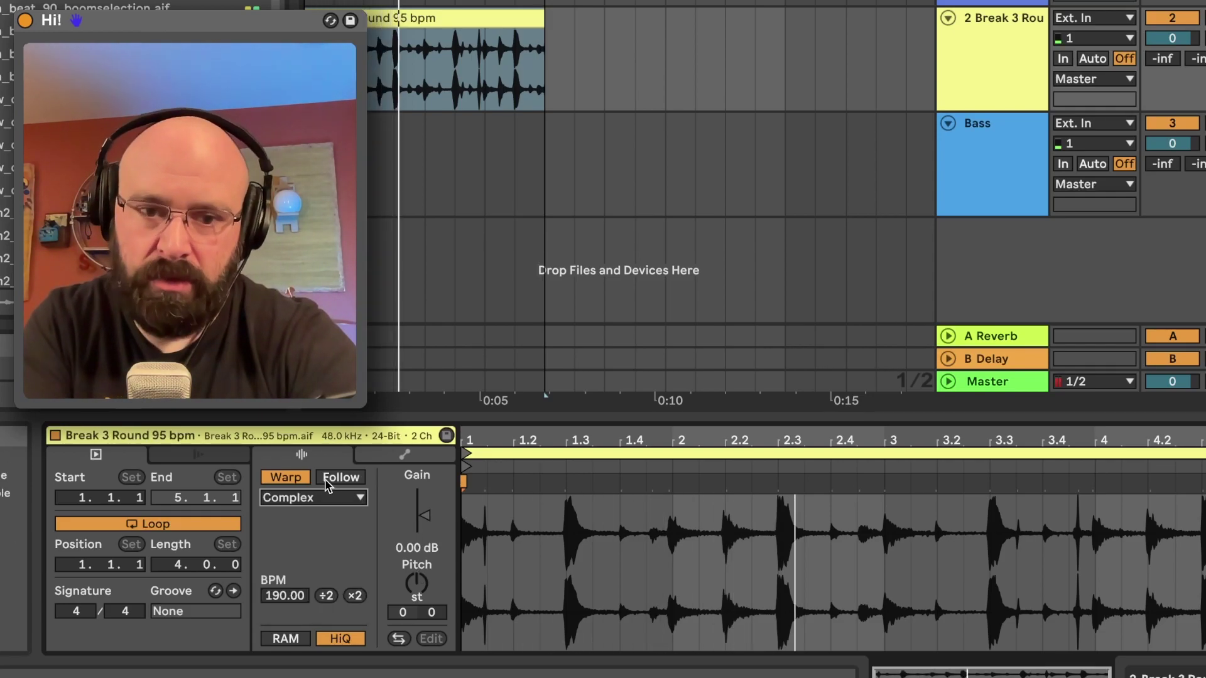
click(312, 500)
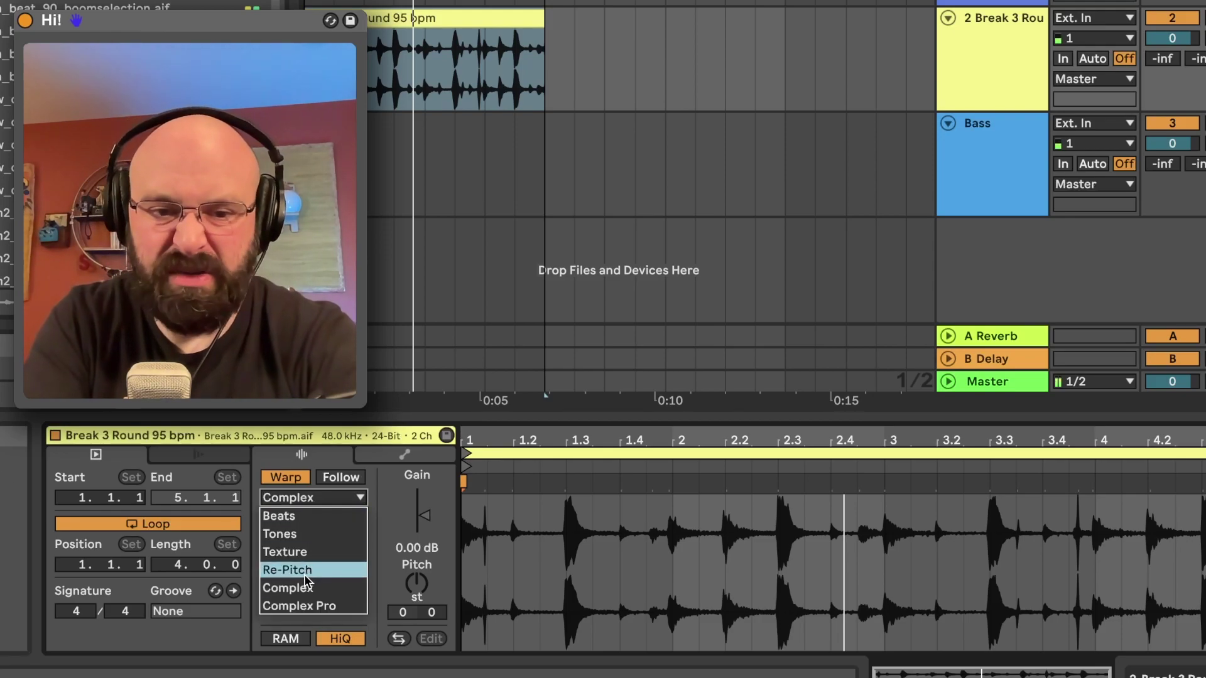
click(281, 605)
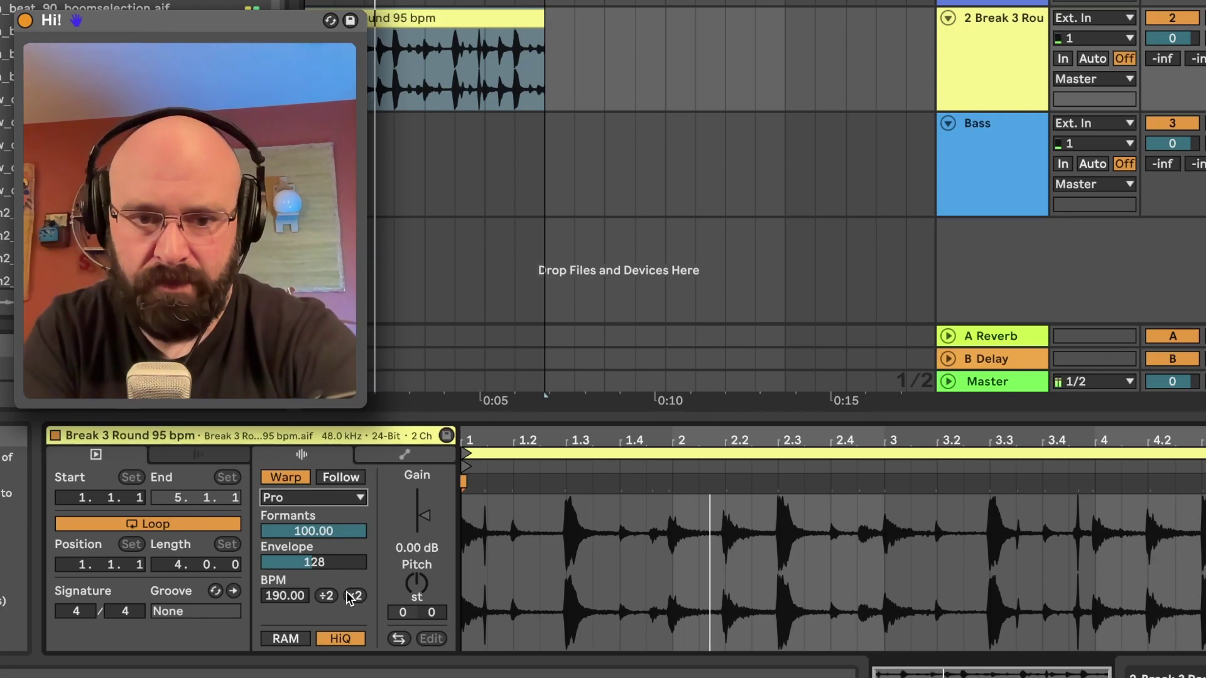
drag(307, 531, 305, 550)
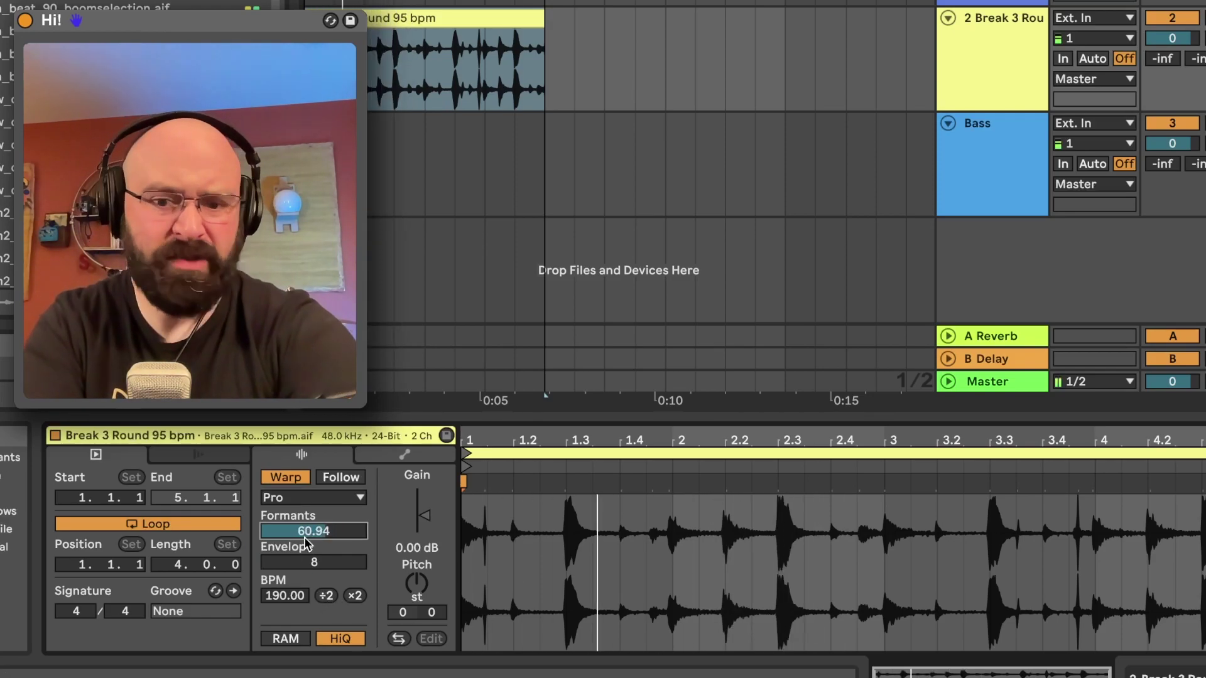
key(space)
Find Drum Buss in the full library, add it to the drum loop track and set its Boom to 33 %.
click(454, 49)
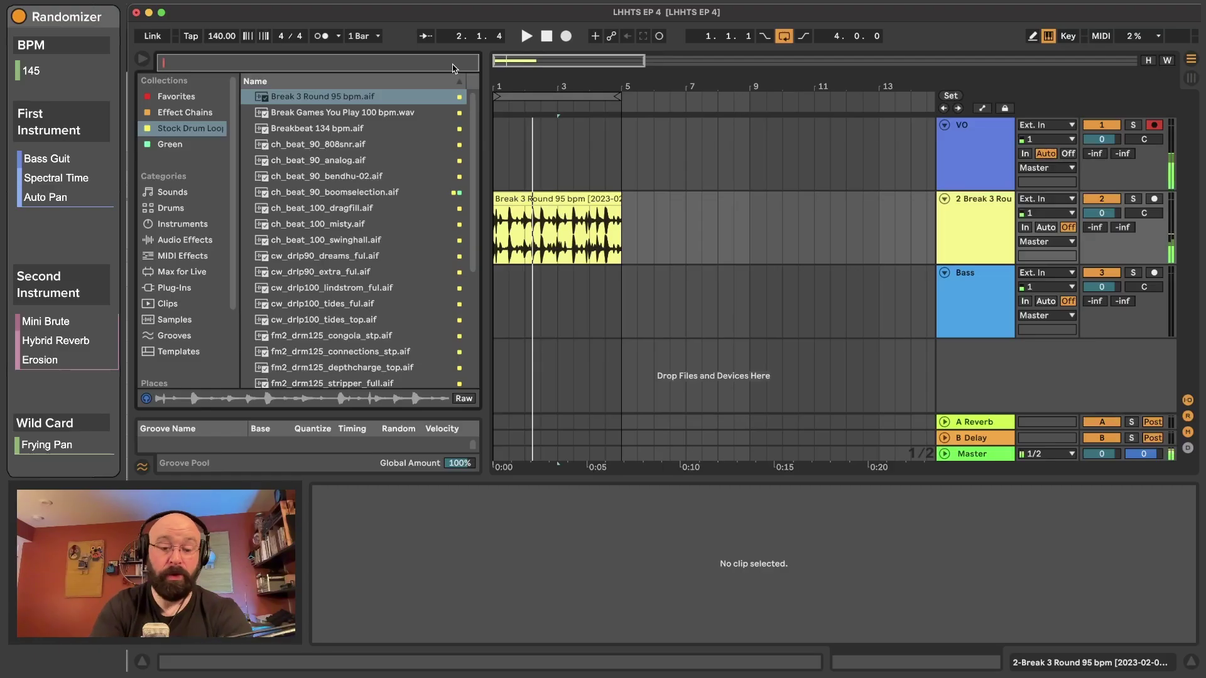
text(rum)
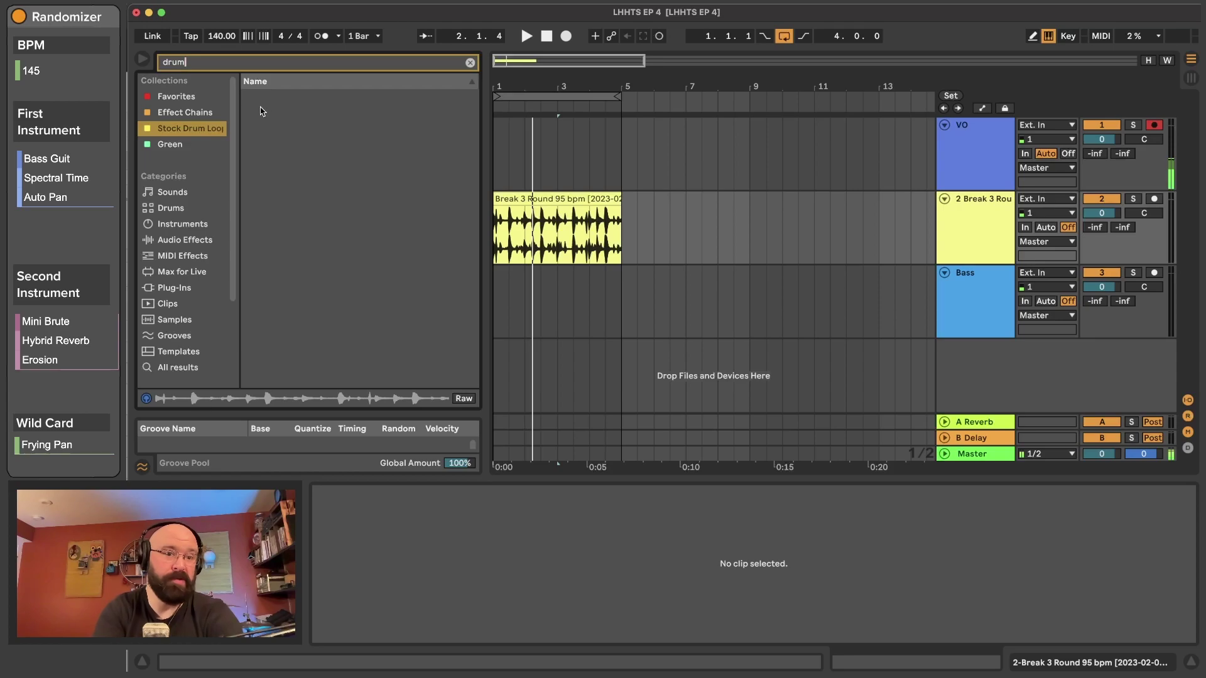
click(169, 96)
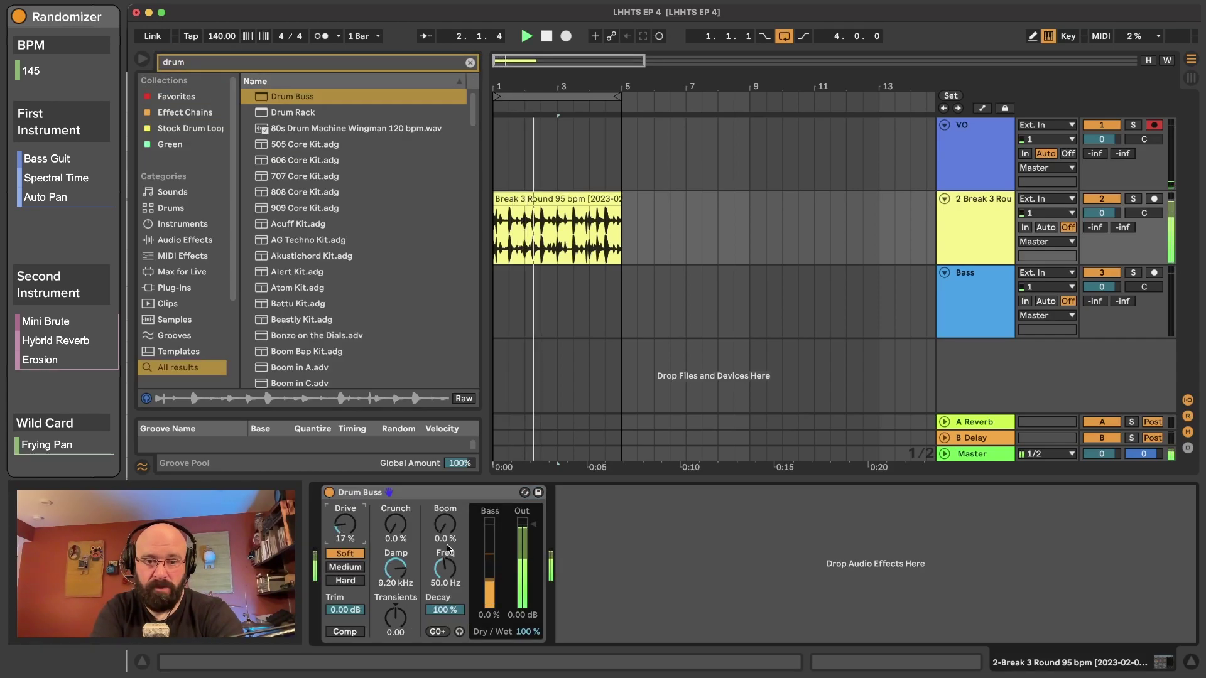
drag(444, 525, 444, 513)
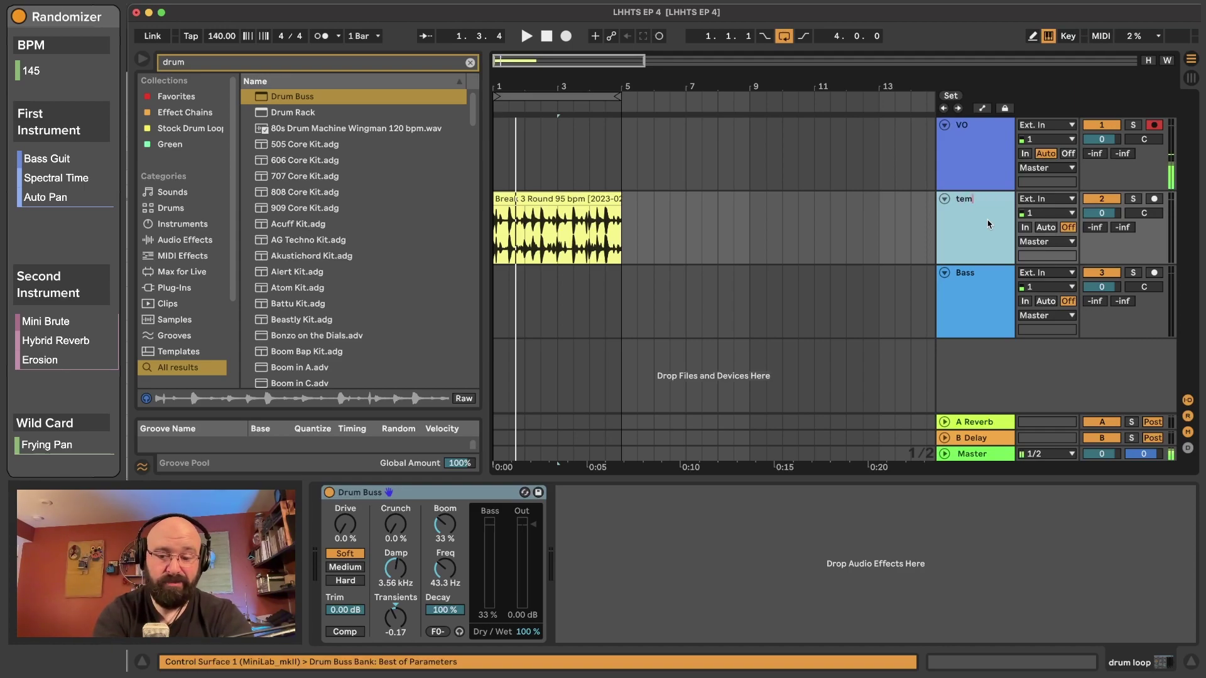
Rename the drum loop track as temp drum loop.
text(drum loo)
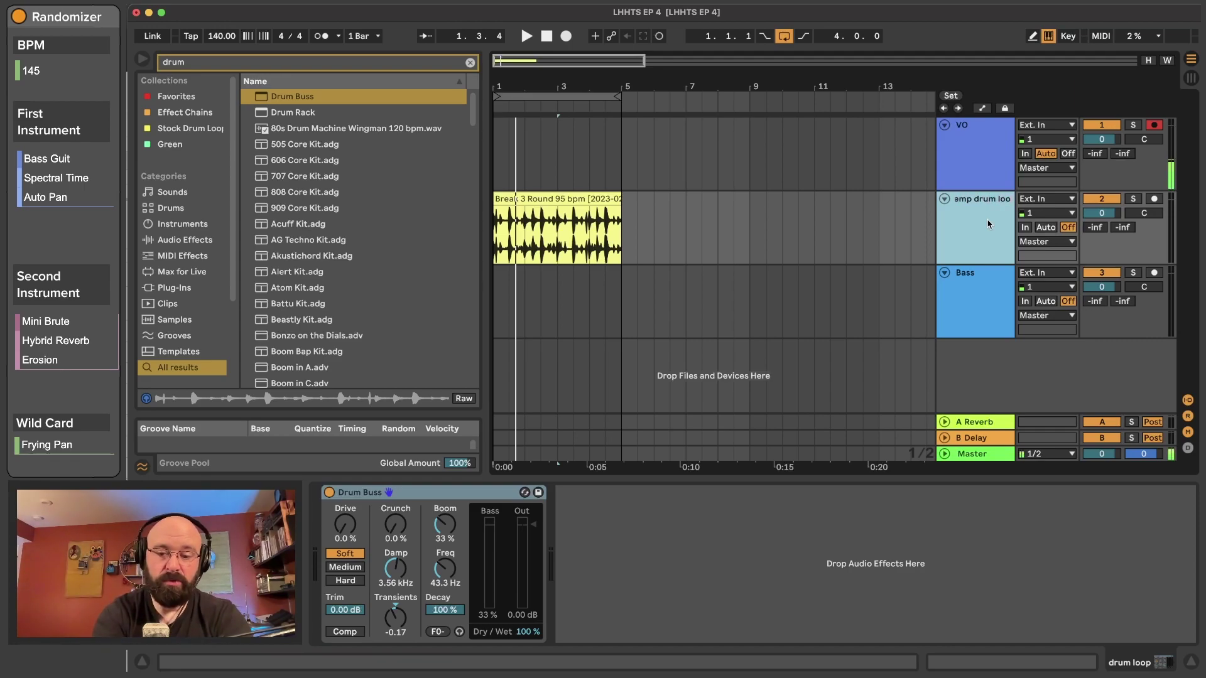
text(p)
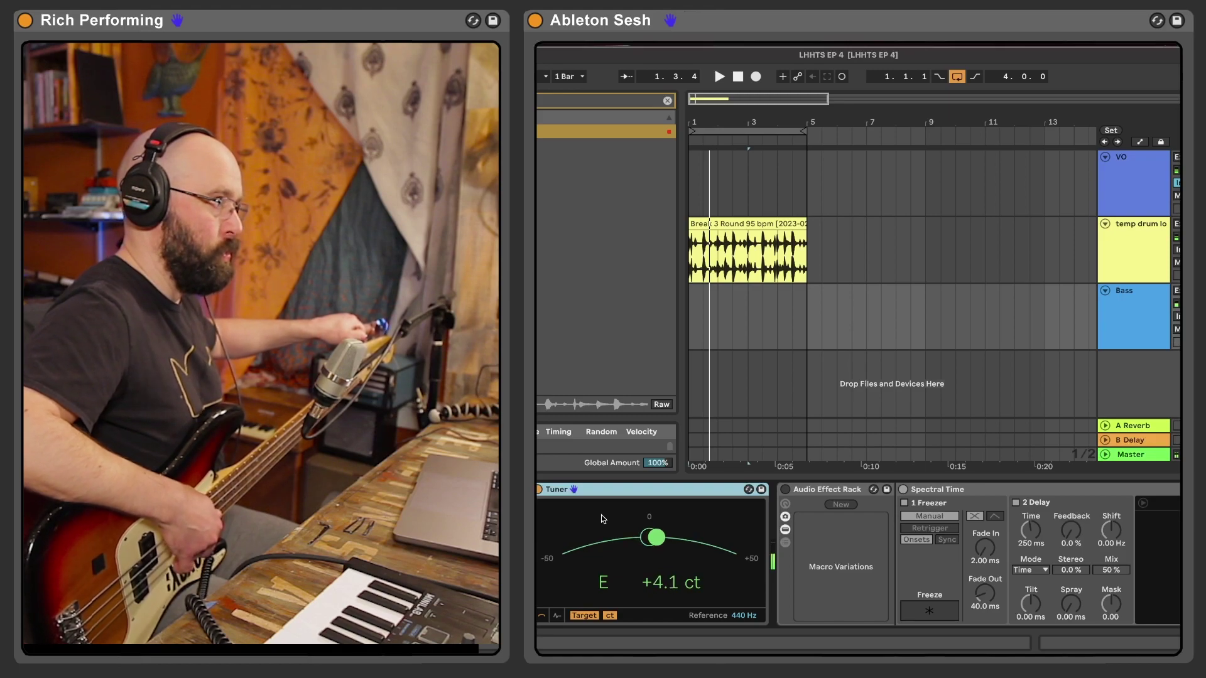
Record trial bass takes on the Bass track over the 24-bar drum loop and delete them.
key(space)
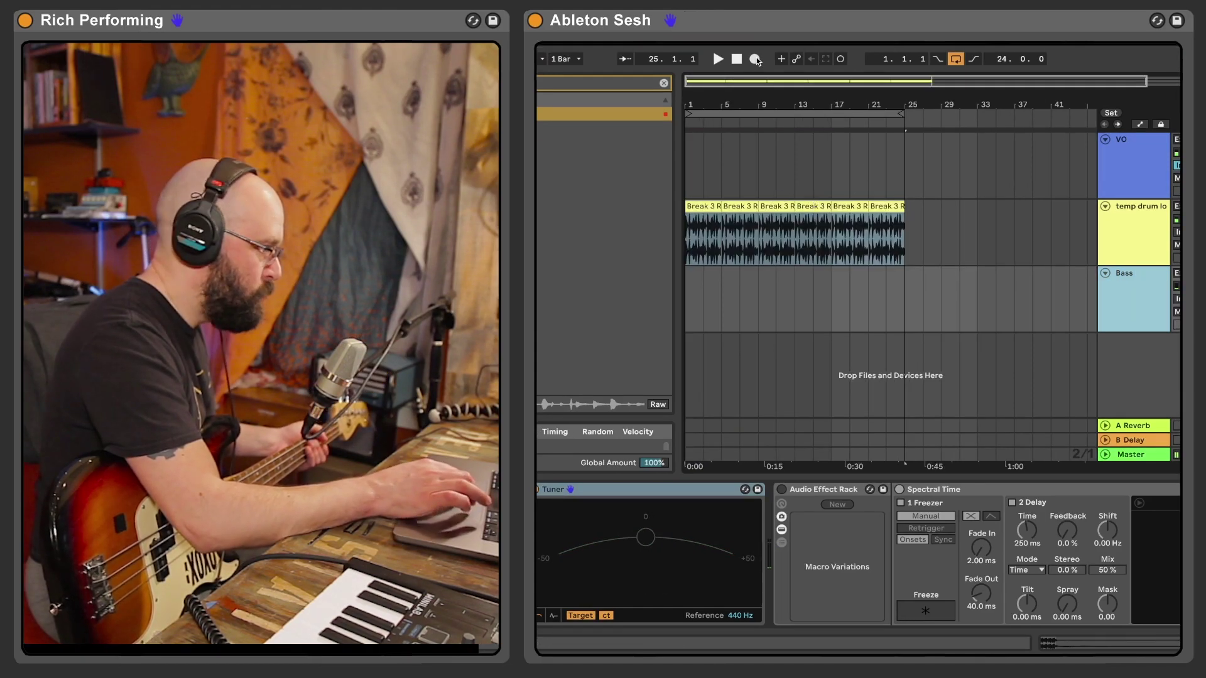
click(755, 59)
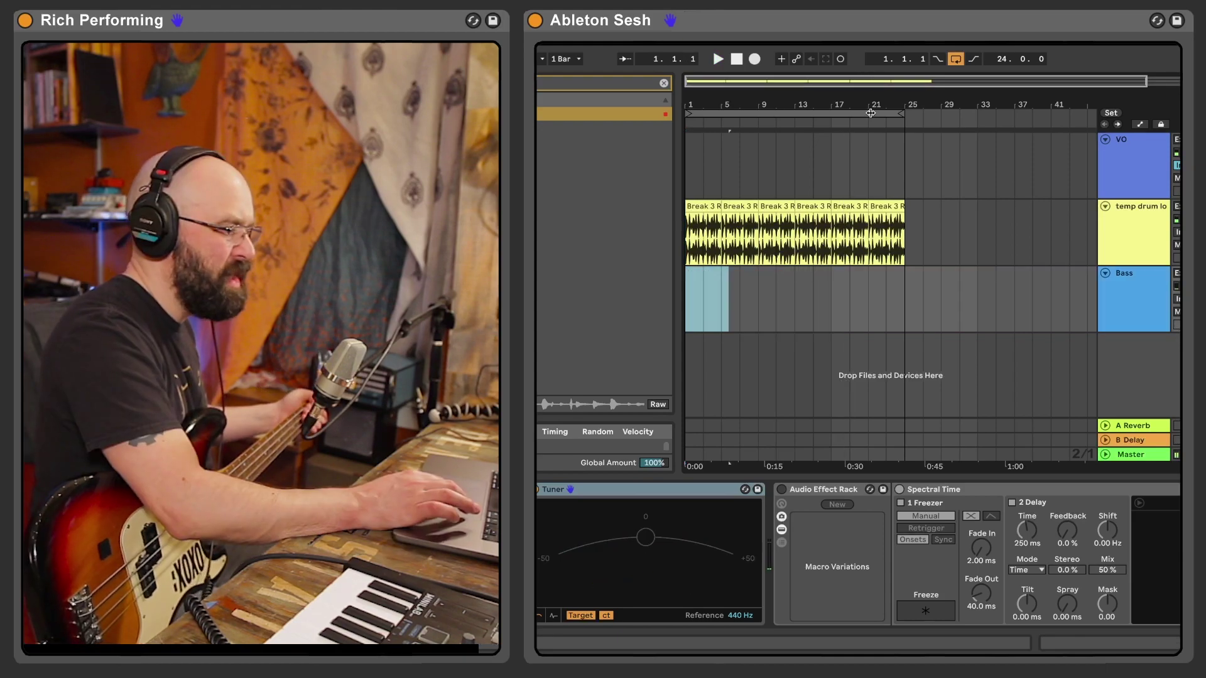
click(870, 114)
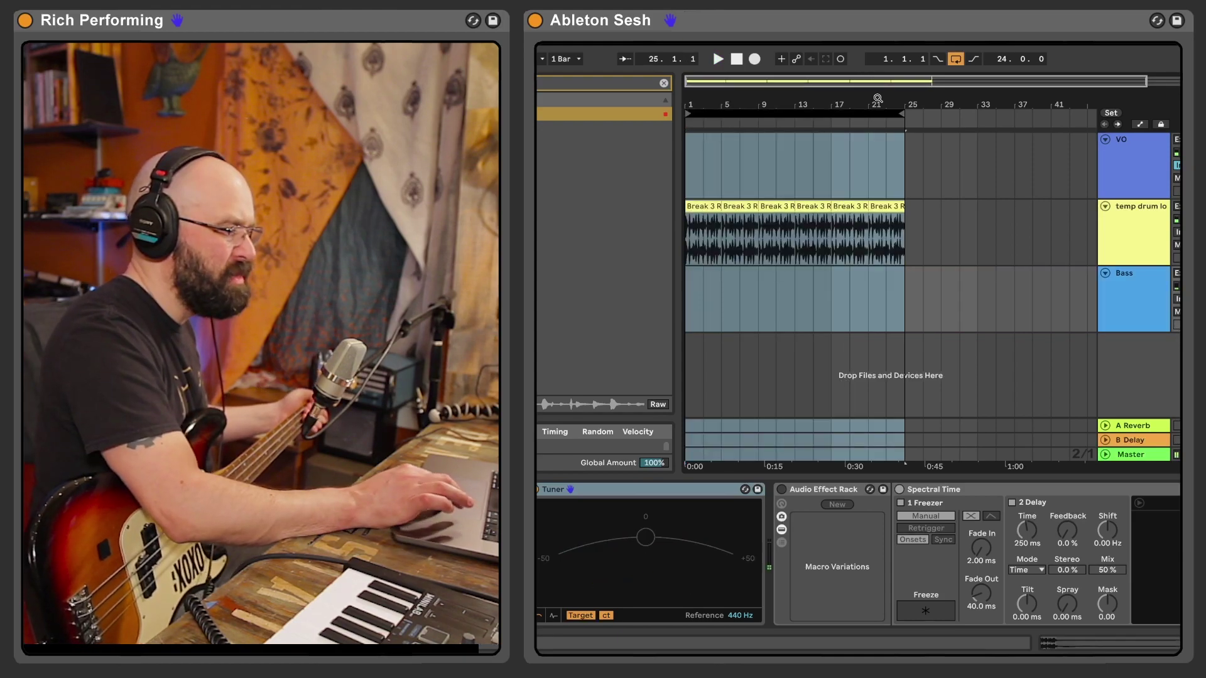
click(755, 60)
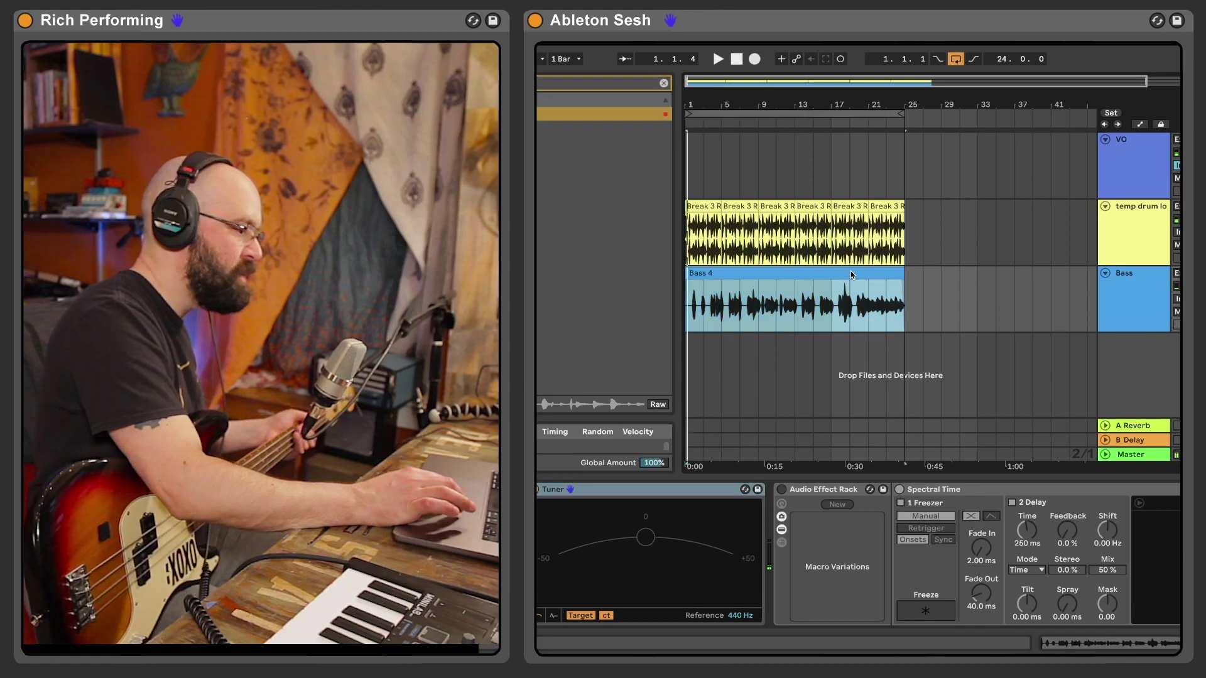
click(850, 275)
key(Delete)
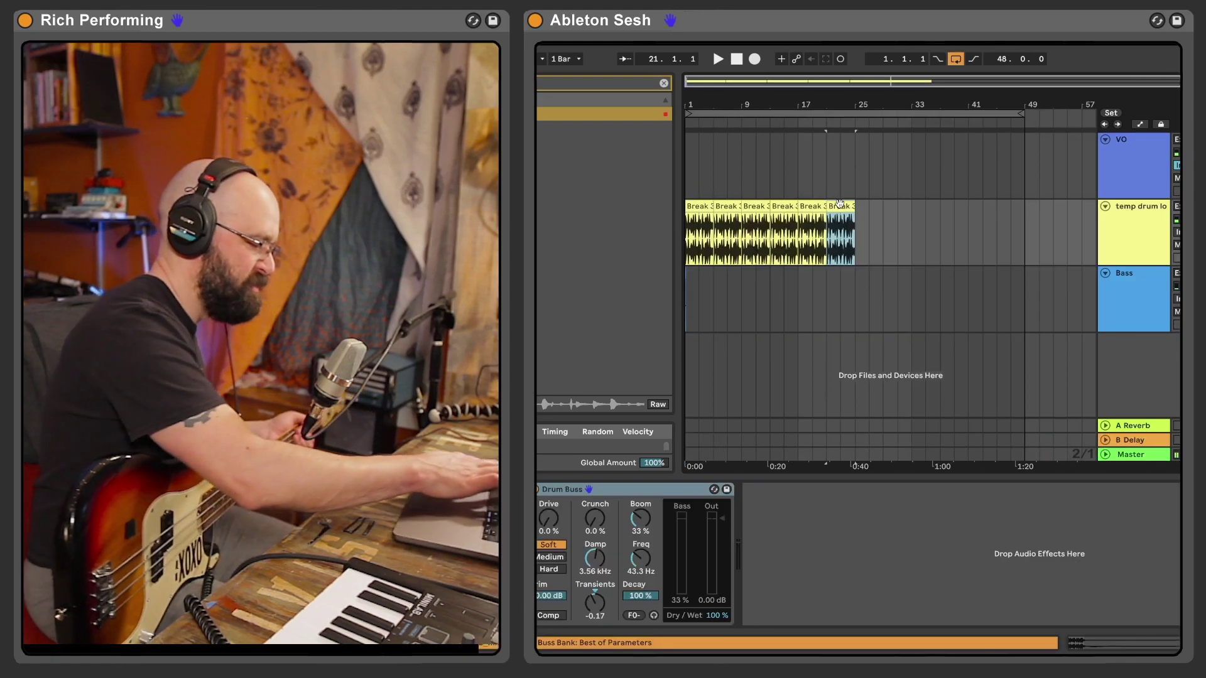
Duplicate the drum clip on the temp drum loop track until it fills 48 bars.
key(super+d)
key(super+d)
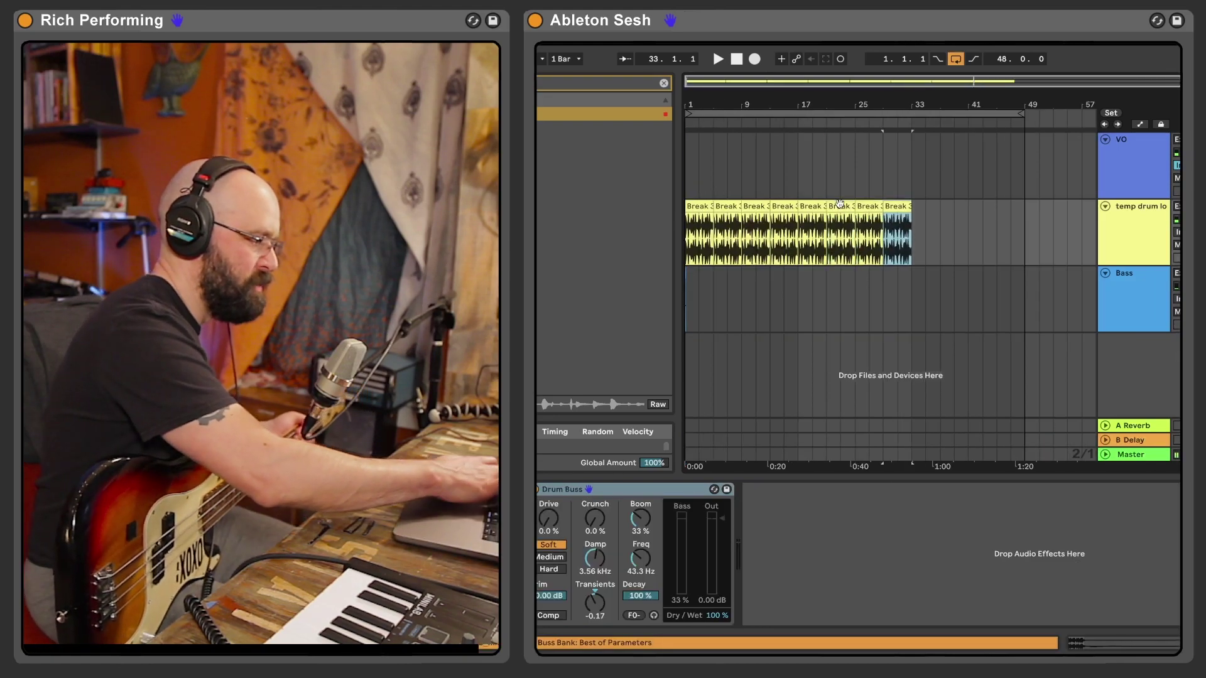
key(ctrl+d)
key(ctrl+d)
key(ctrl+d)
key(ctrl+d)
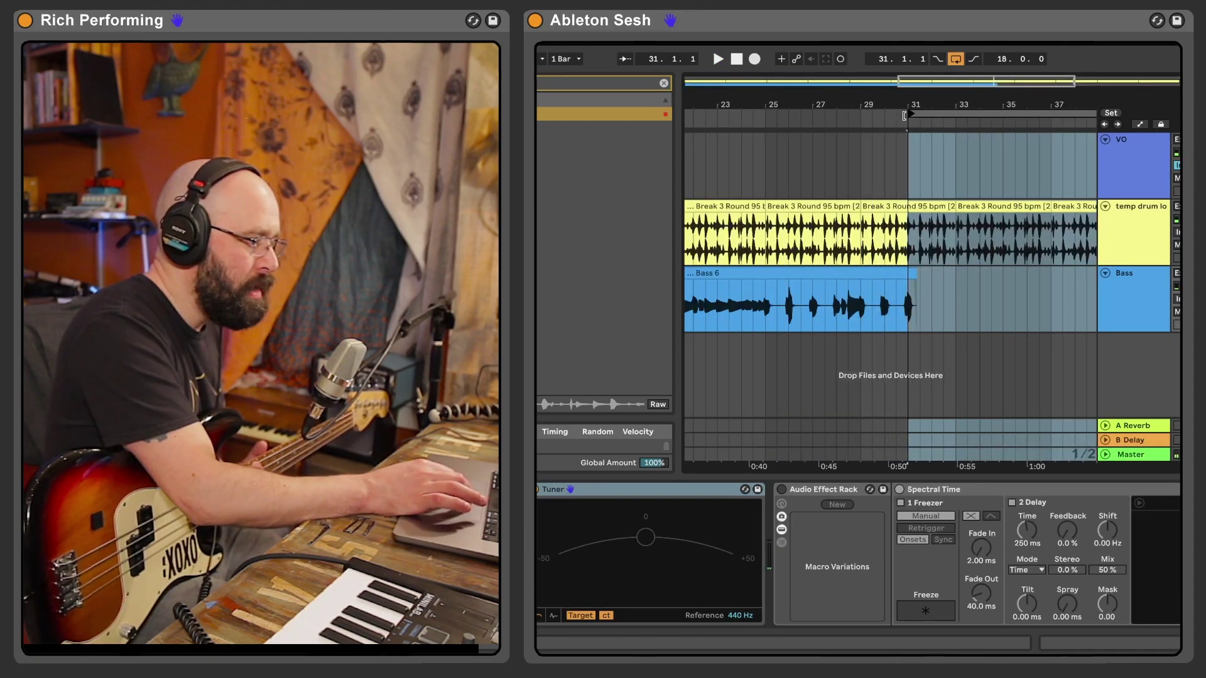
Move the arrangement loop start to 30.3.1 and record a further bass part on the Bass track from that point.
drag(908, 114, 921, 69)
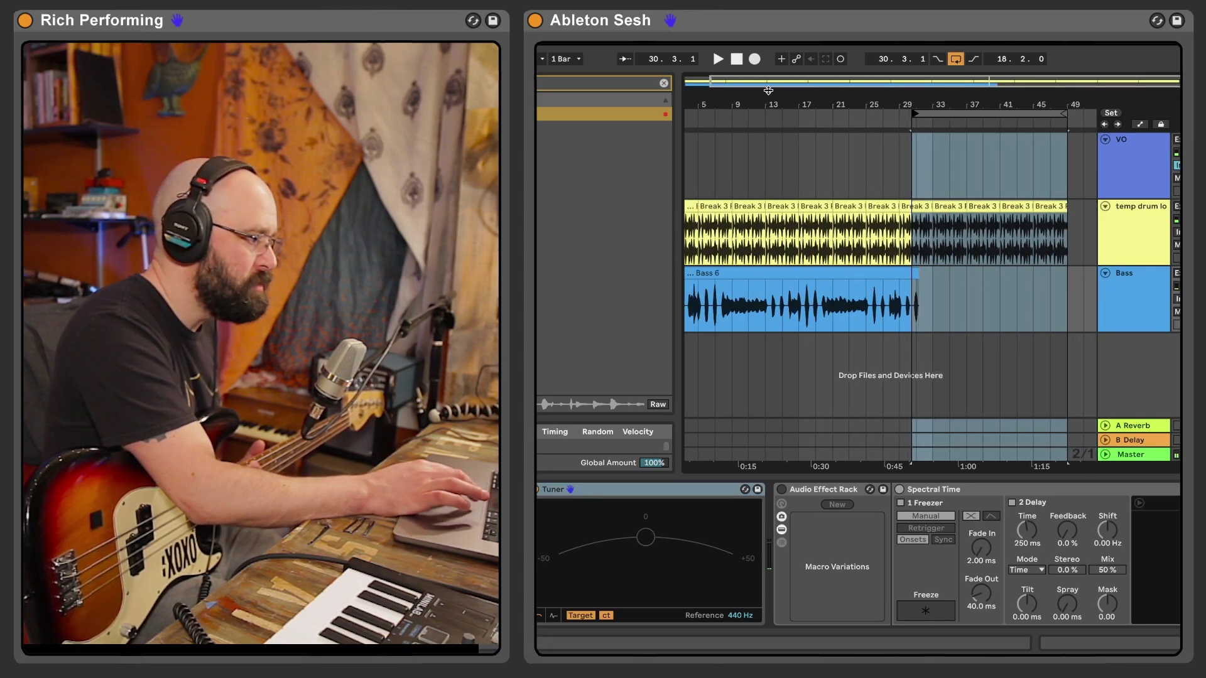
click(756, 61)
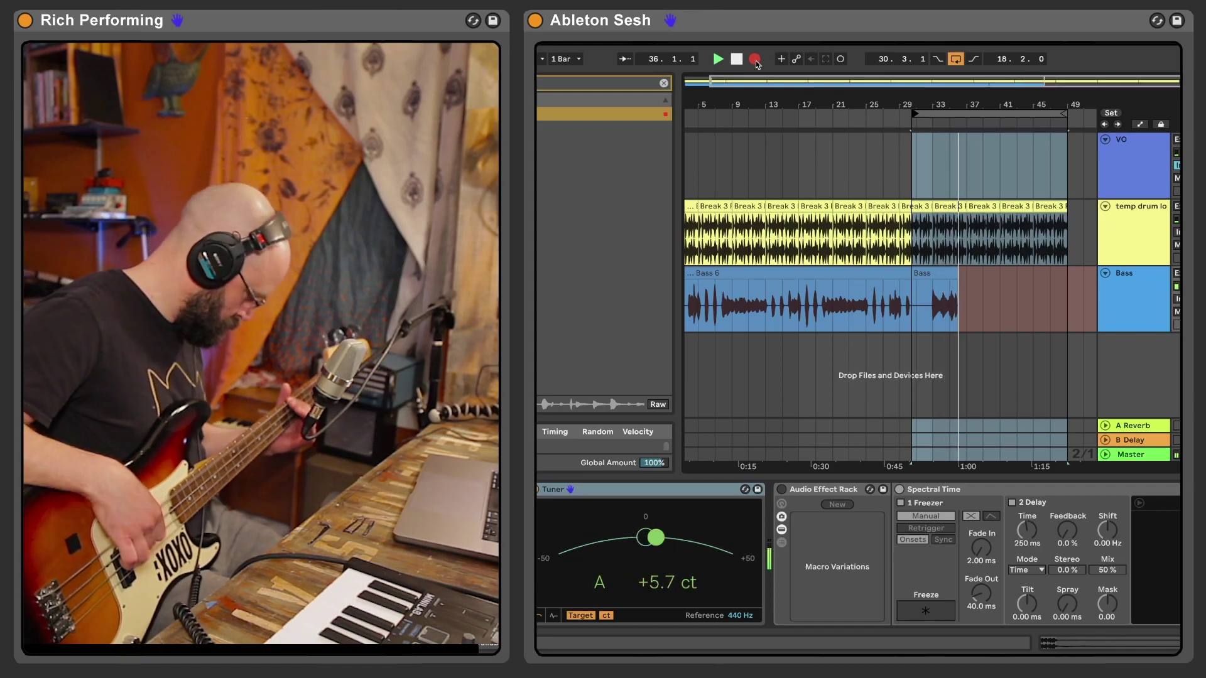
key(space)
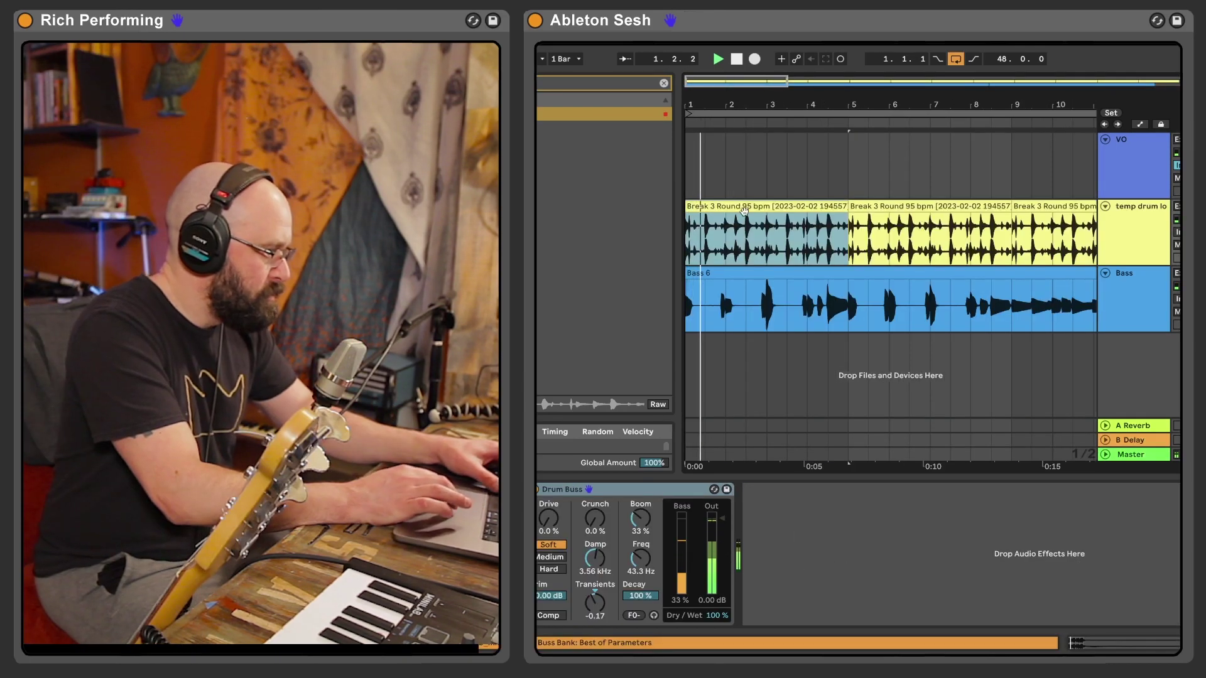
Split the first clip on the temp drum loop track at 1.1.4 and 1.3.1 to isolate a slice, and play the loop.
click(758, 222)
key(space)
drag(731, 105, 755, 133)
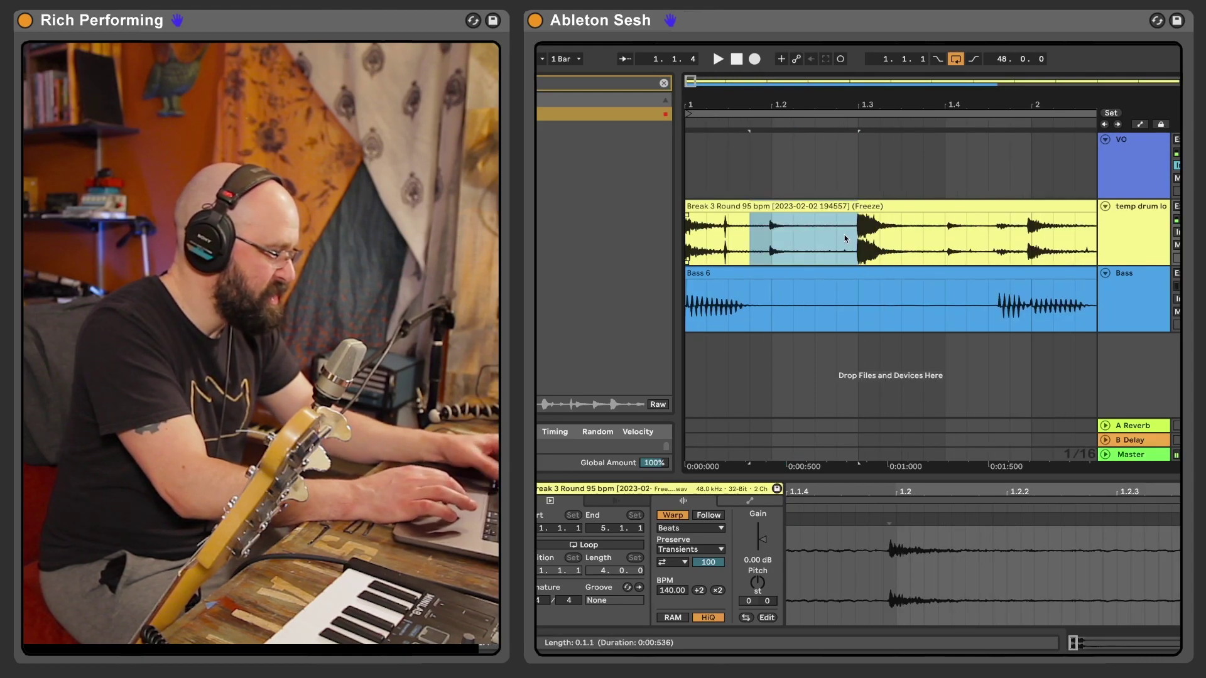
key(space)
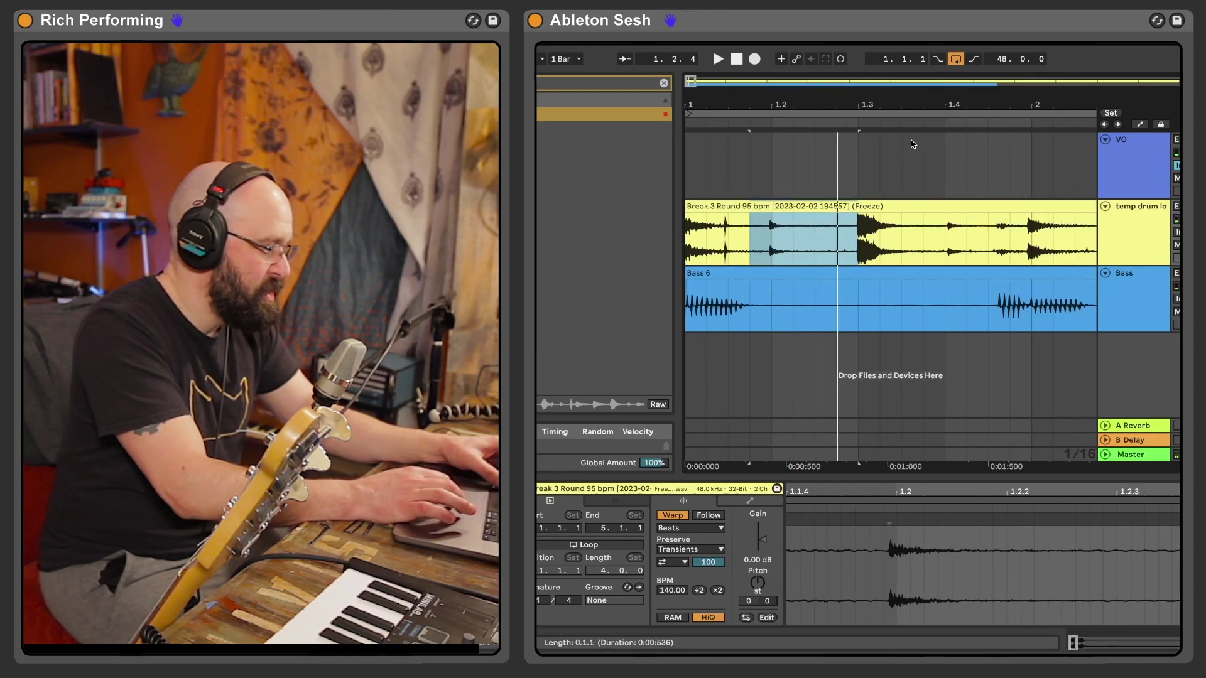
key(super+e)
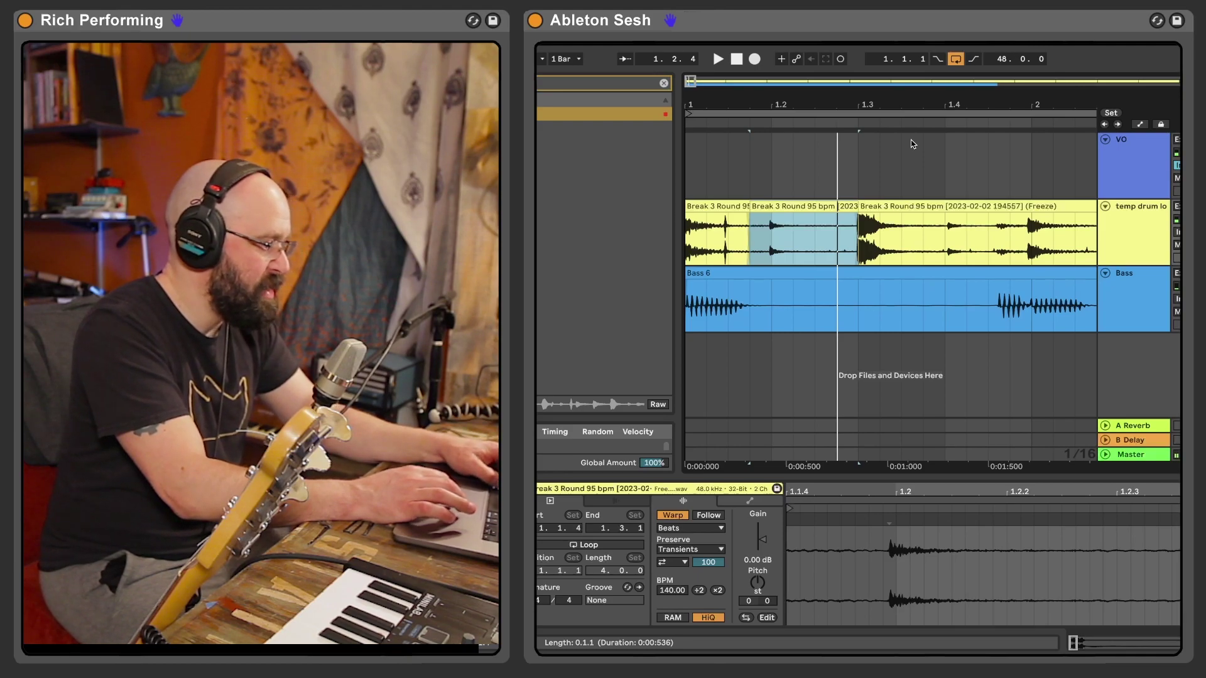
drag(881, 97, 838, 103)
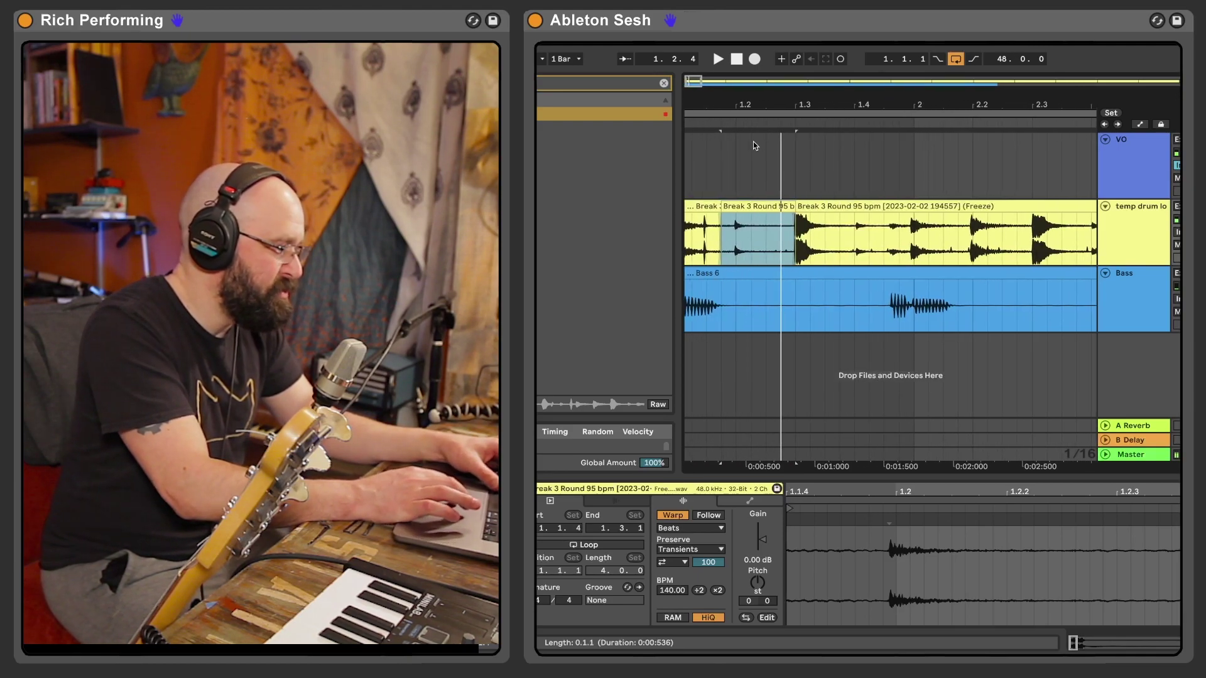
key(ctrl+a)
key(space)
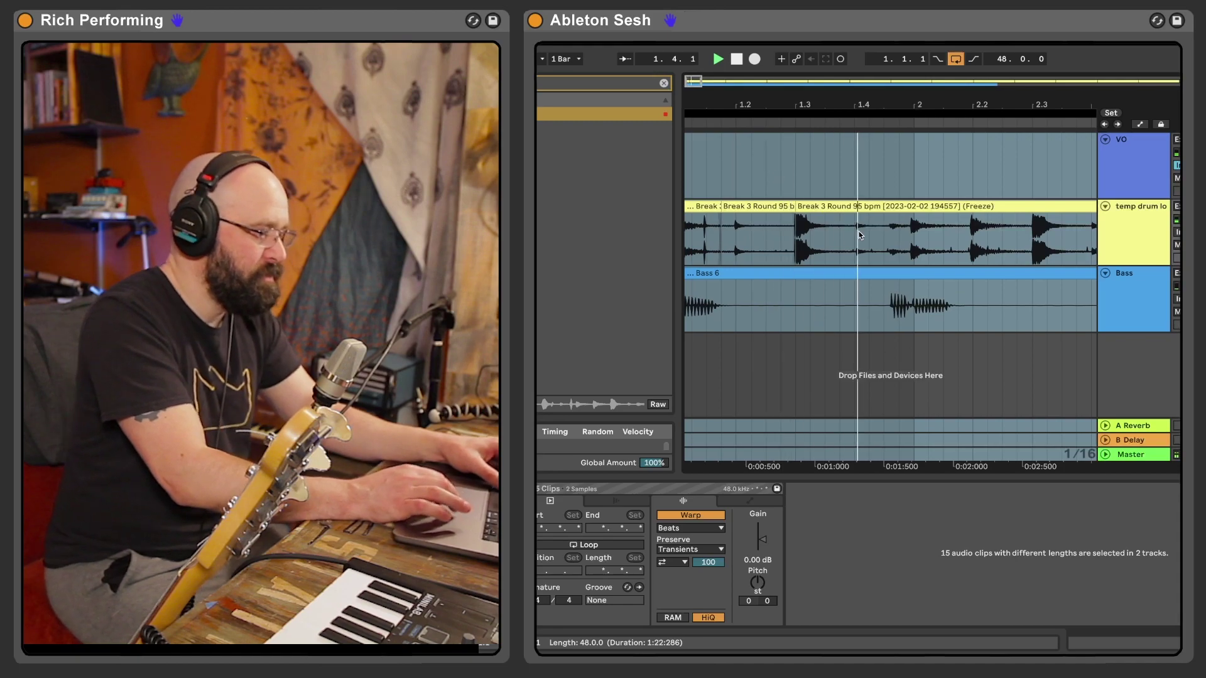
key(space)
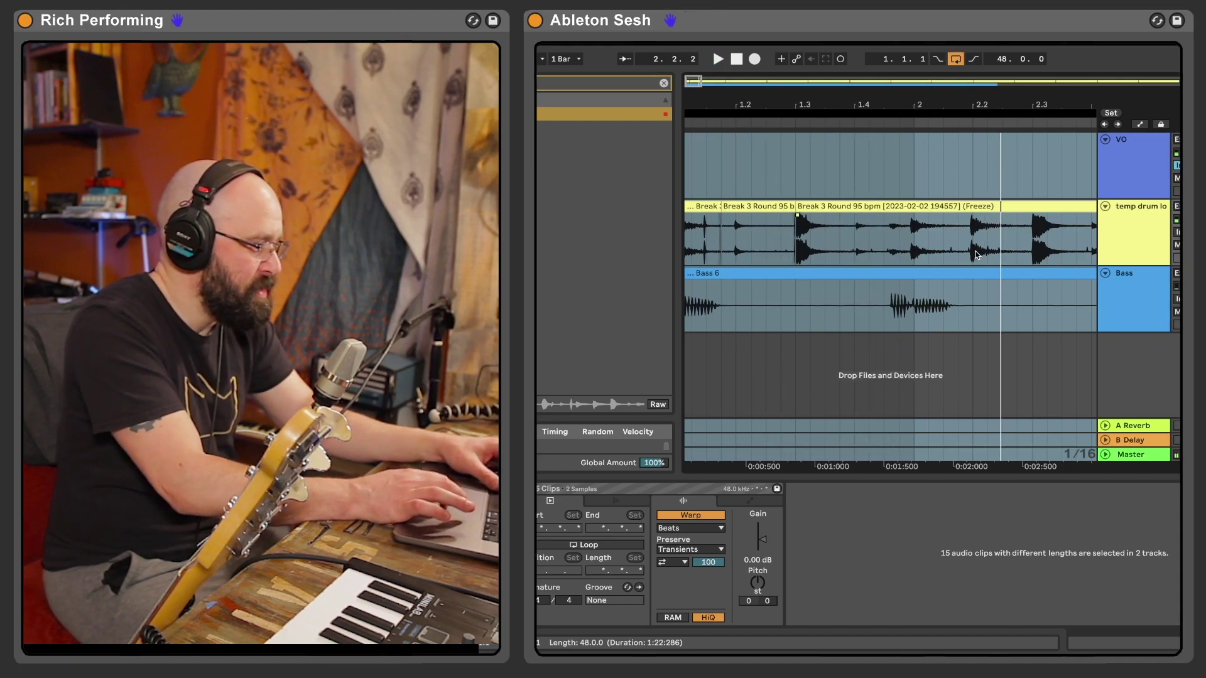
Copy the isolated drum slice to the matching place in bar 2, from 2.1.4 to 2.3.1, and listen to the edited beat.
click(742, 207)
drag(743, 207, 977, 210)
key(ctrl+a)
key(space)
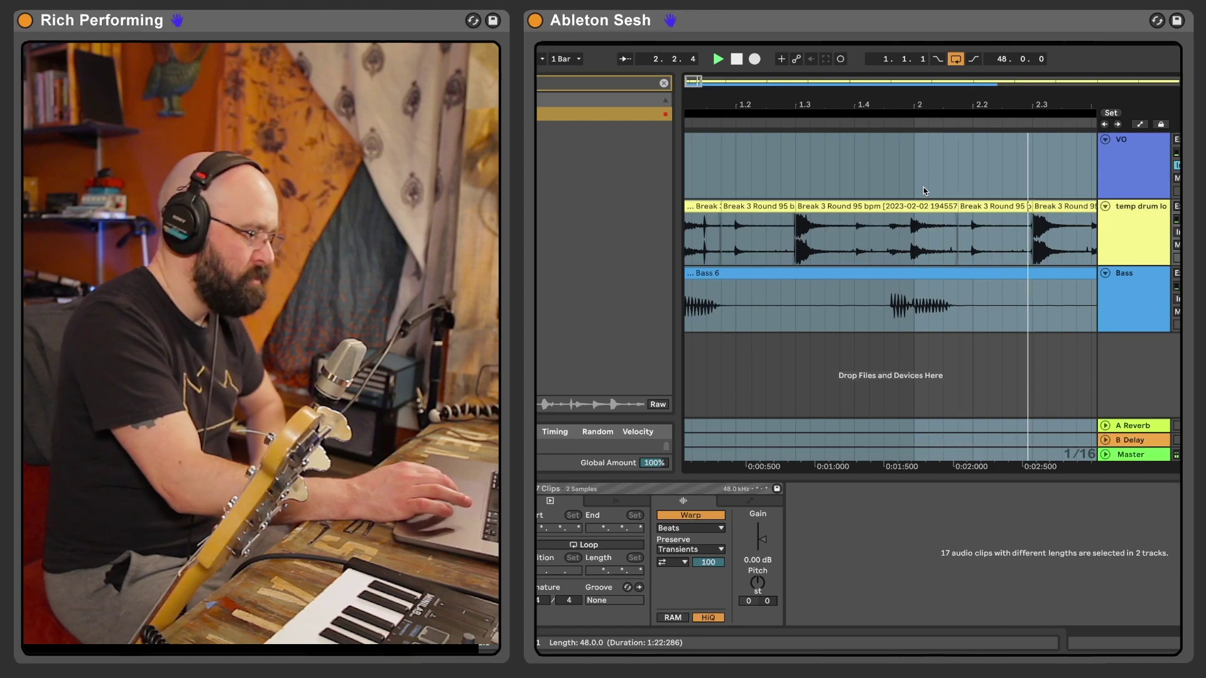
key(space)
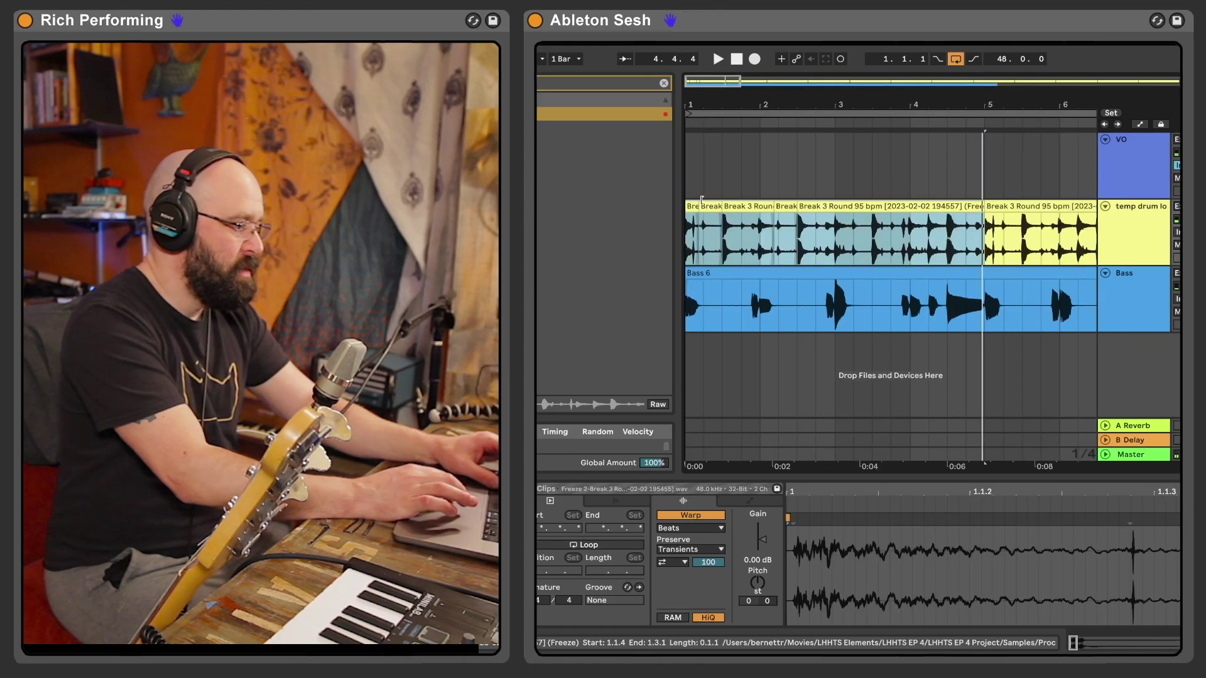
Consolidate the edited first four bars of drums into one clip and duplicate it along the temp drum loop track up to bar 49.
click(834, 209)
key(ctrl+j)
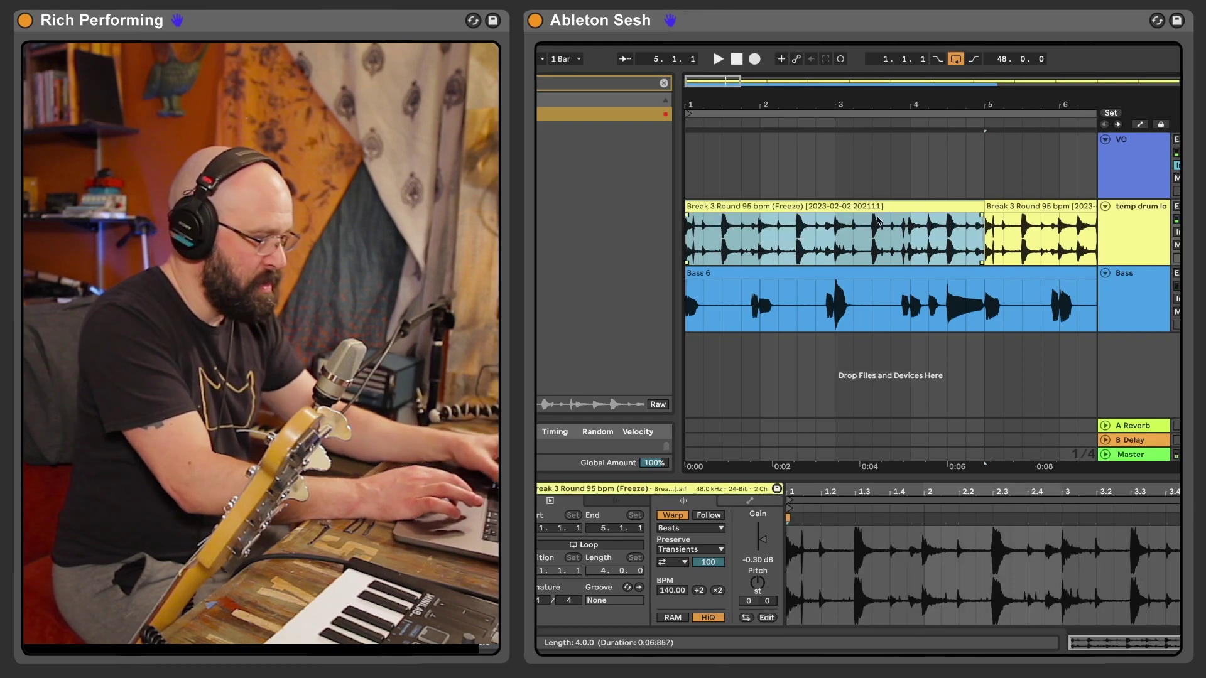
drag(702, 103, 702, 63)
key(ctrl+d)
key(ctrl+d)
key(ctrl+d)
key(ctrl+d)
key(ctrl+d)
key(ctrl+d)
key(ctrl+d)
key(ctrl+d)
key(ctrl+d)
key(ctrl+d)
key(ctrl+d)
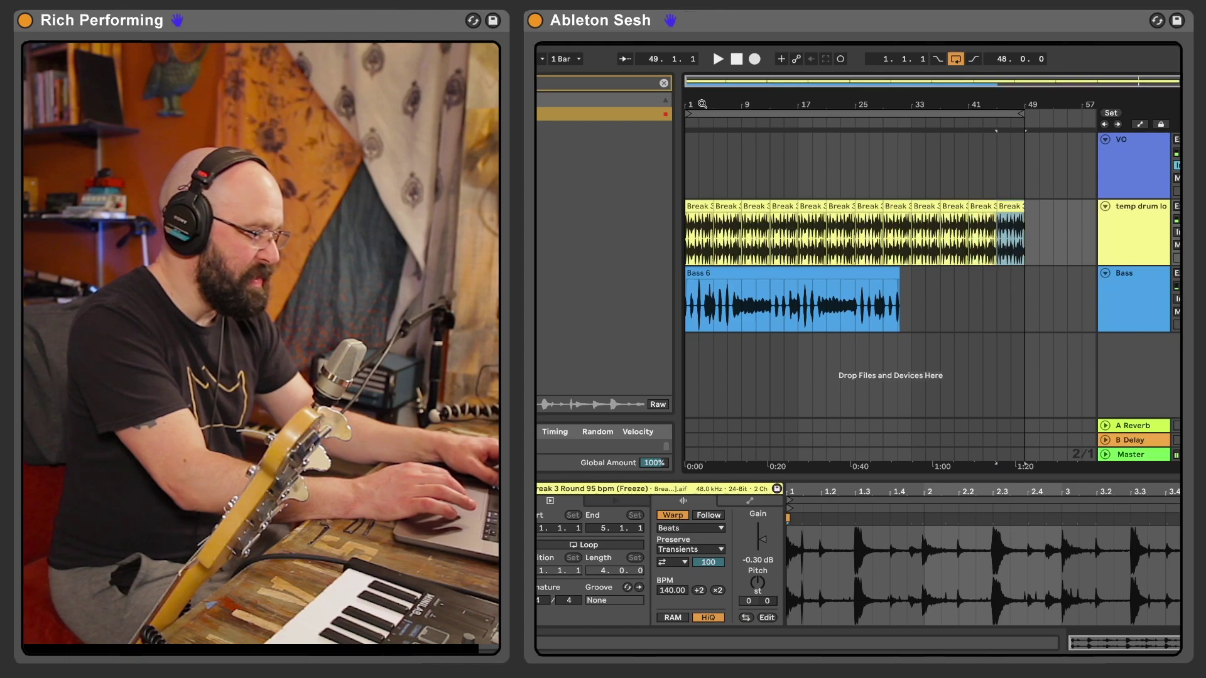
Record another bass part about 15 bars long on the Bass track, directly after the existing bass clip.
click(722, 301)
click(896, 150)
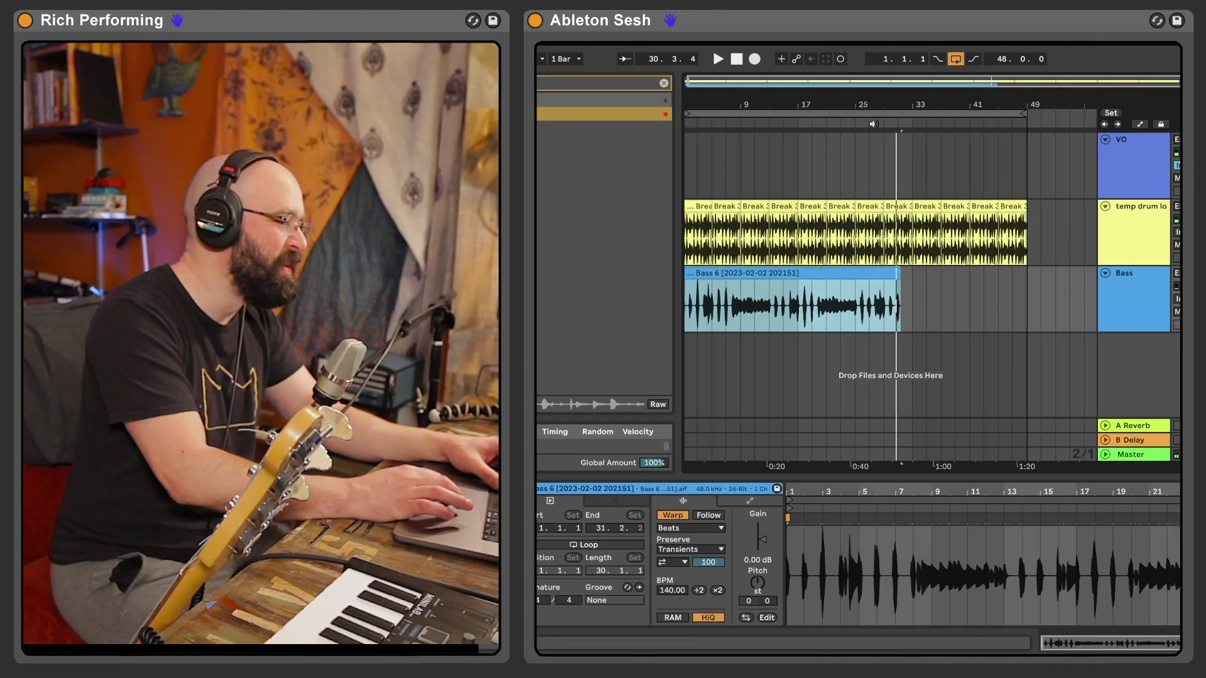
click(877, 133)
click(689, 203)
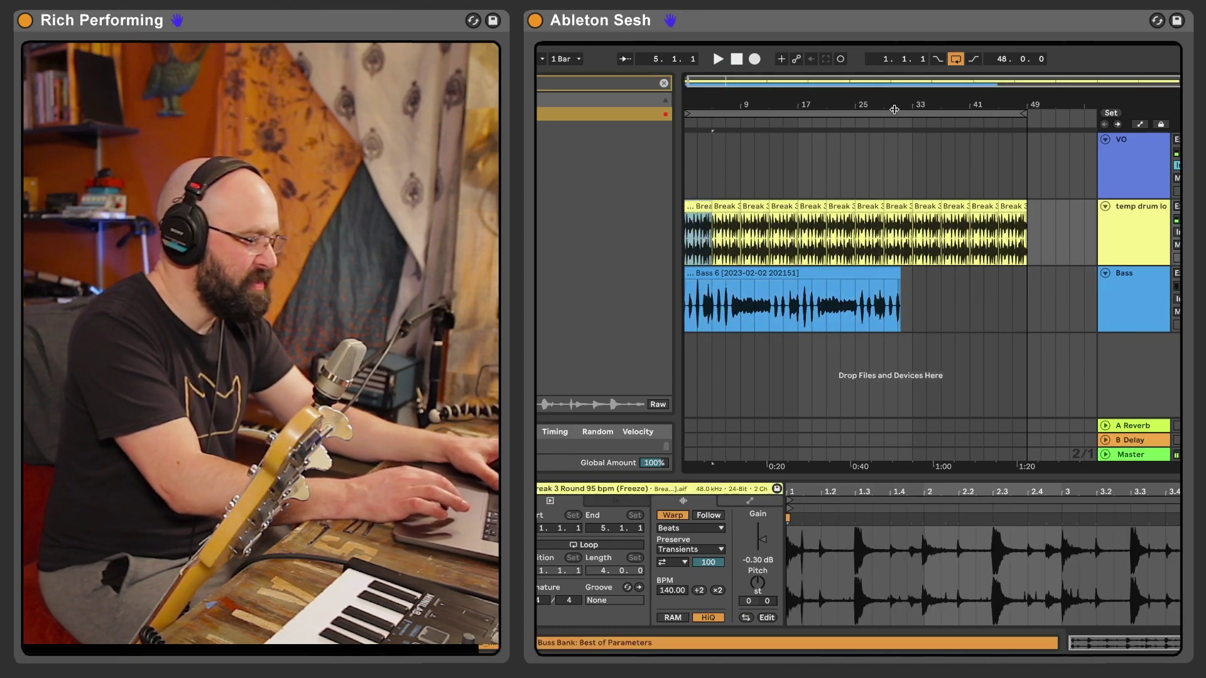
click(932, 288)
drag(933, 108, 934, 105)
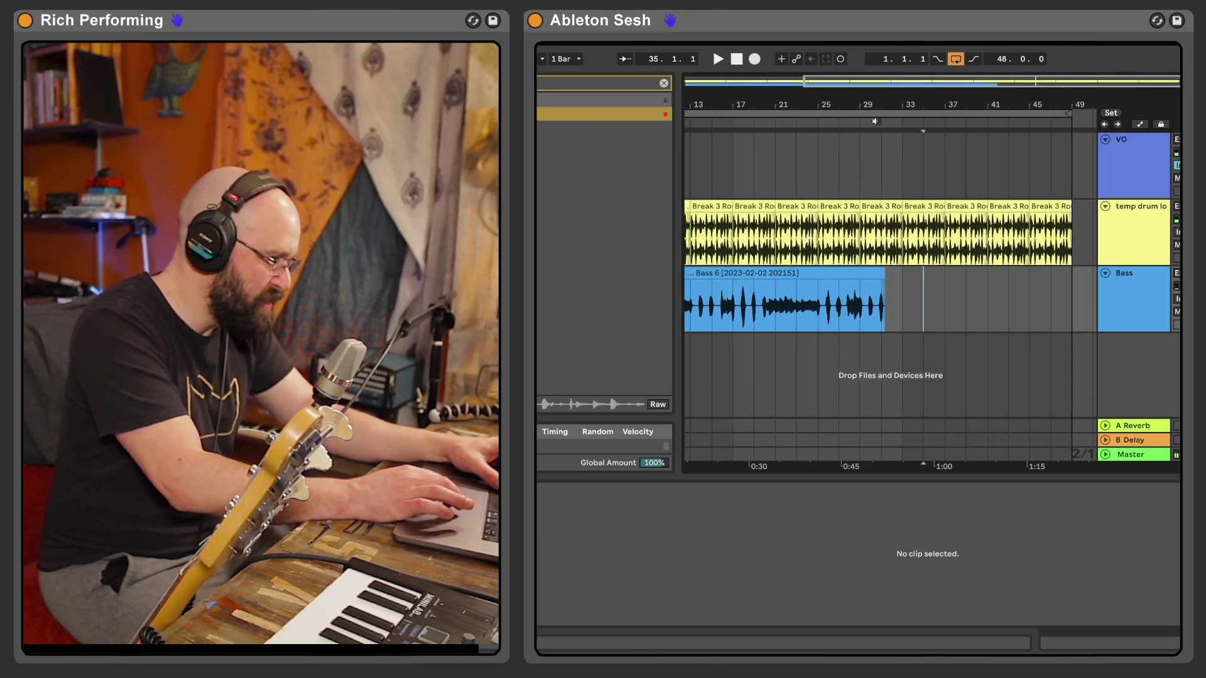
click(754, 59)
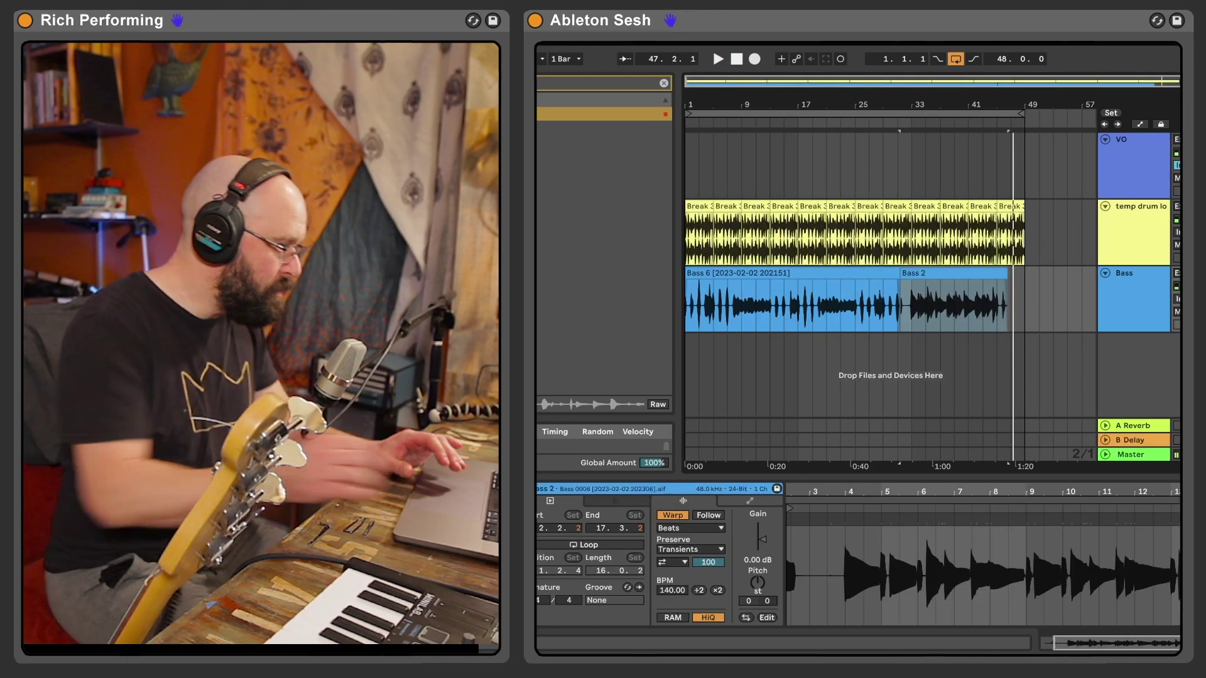
Extend the drum loop and arrangement loop to 96 bars and record a 60-bar bass take on a second Bass track.
click(894, 271)
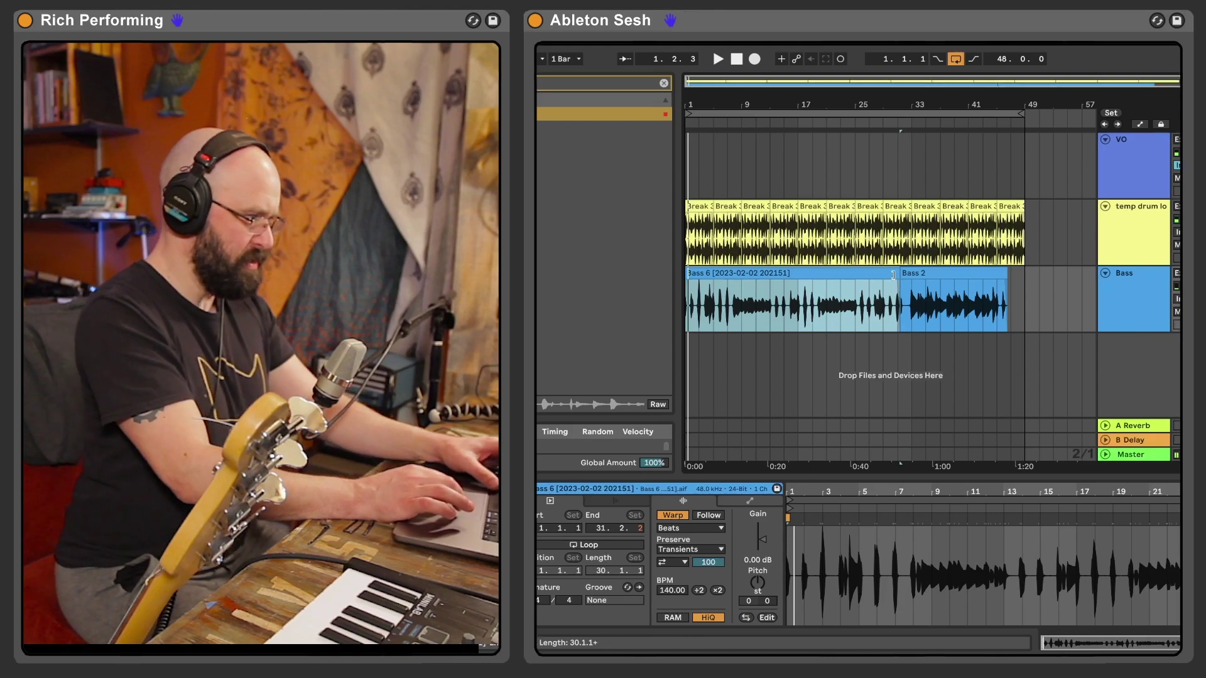
key(space)
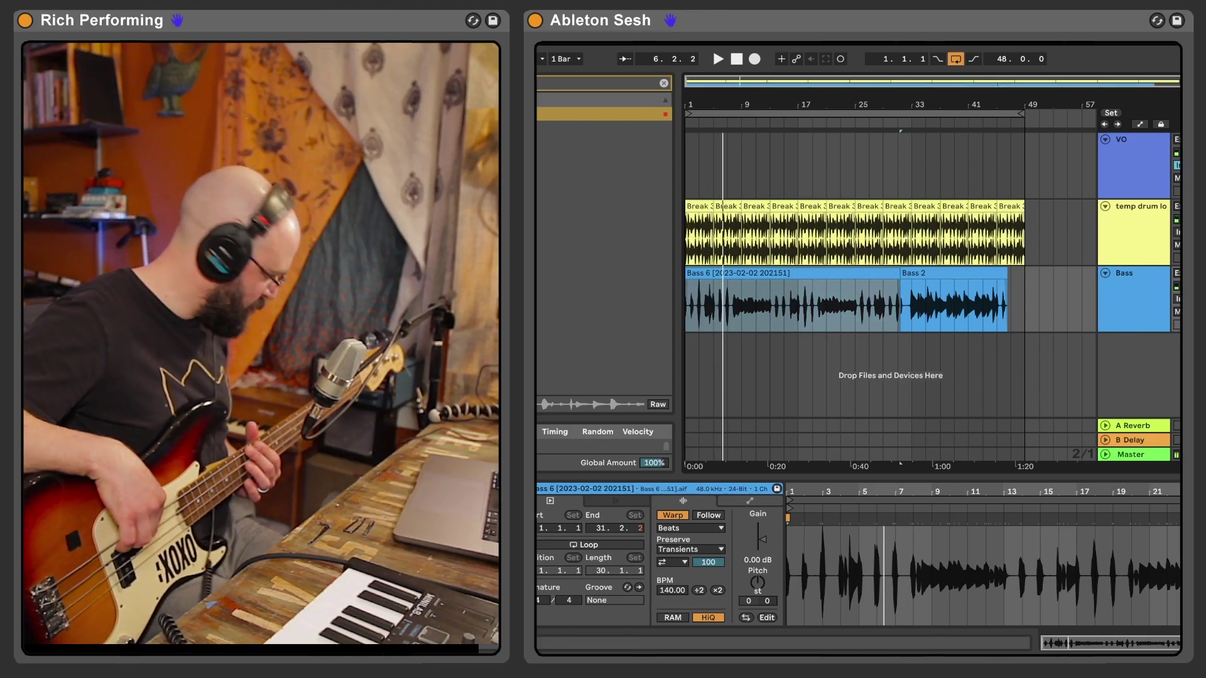
click(754, 59)
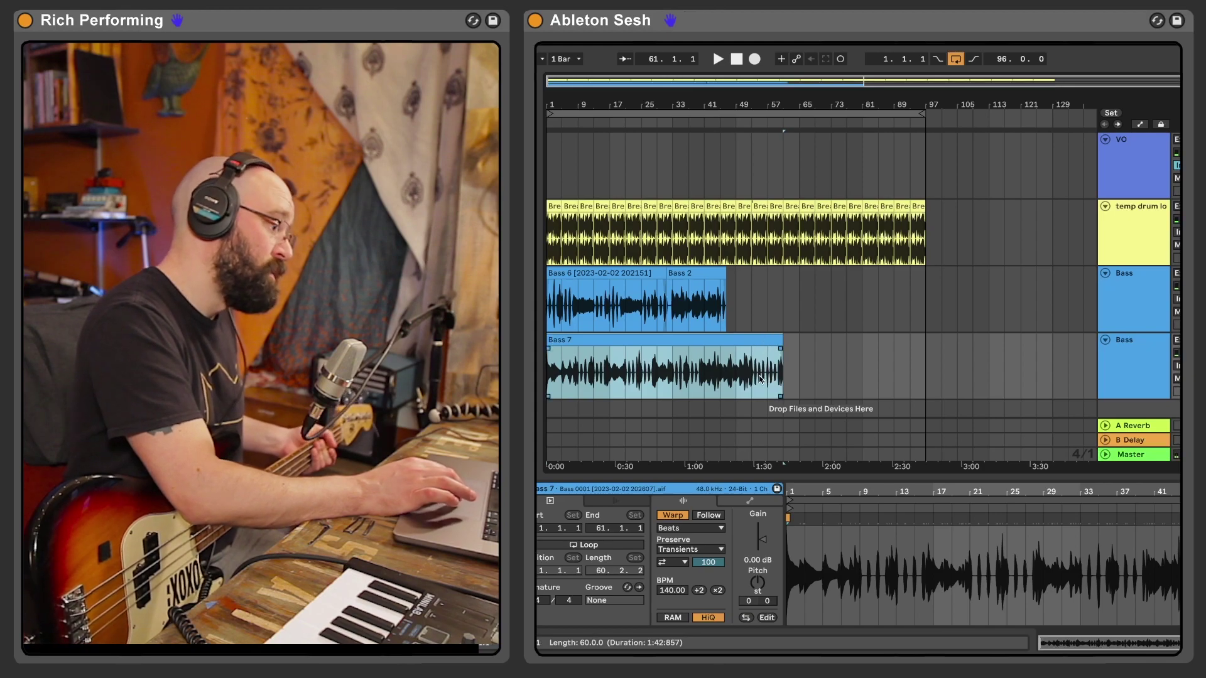
Delete the Bass track holding the two older takes and display the remaining Bass track's effect devices.
click(1004, 308)
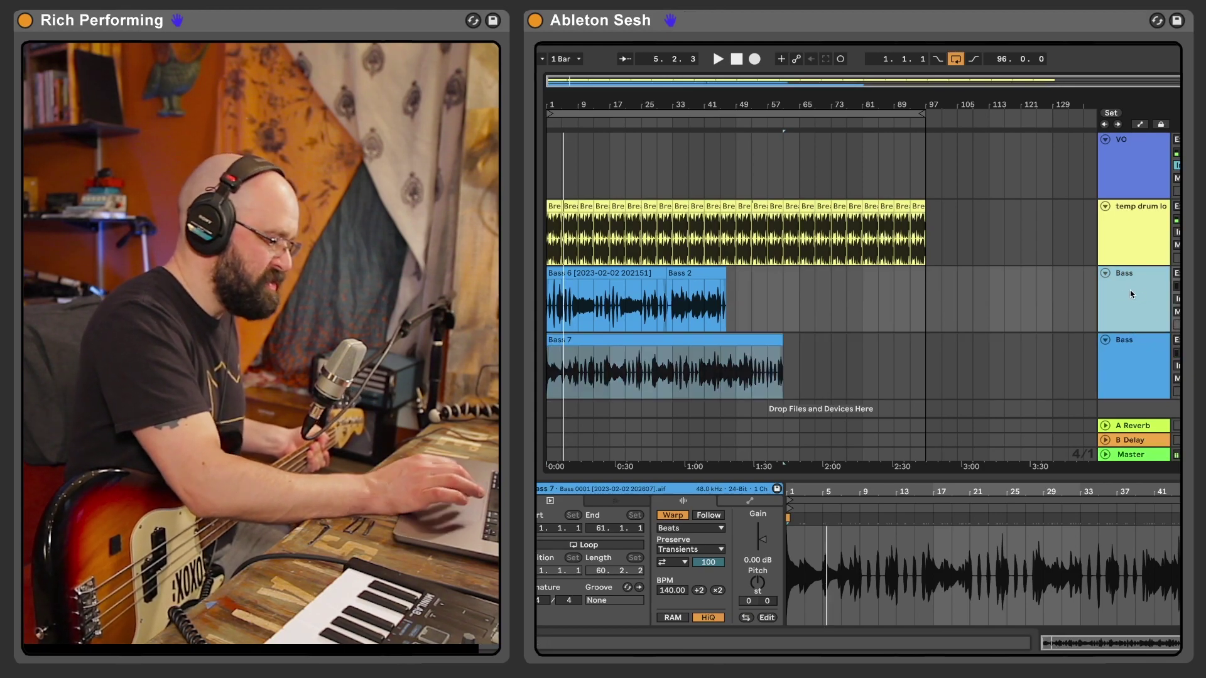
key(Delete)
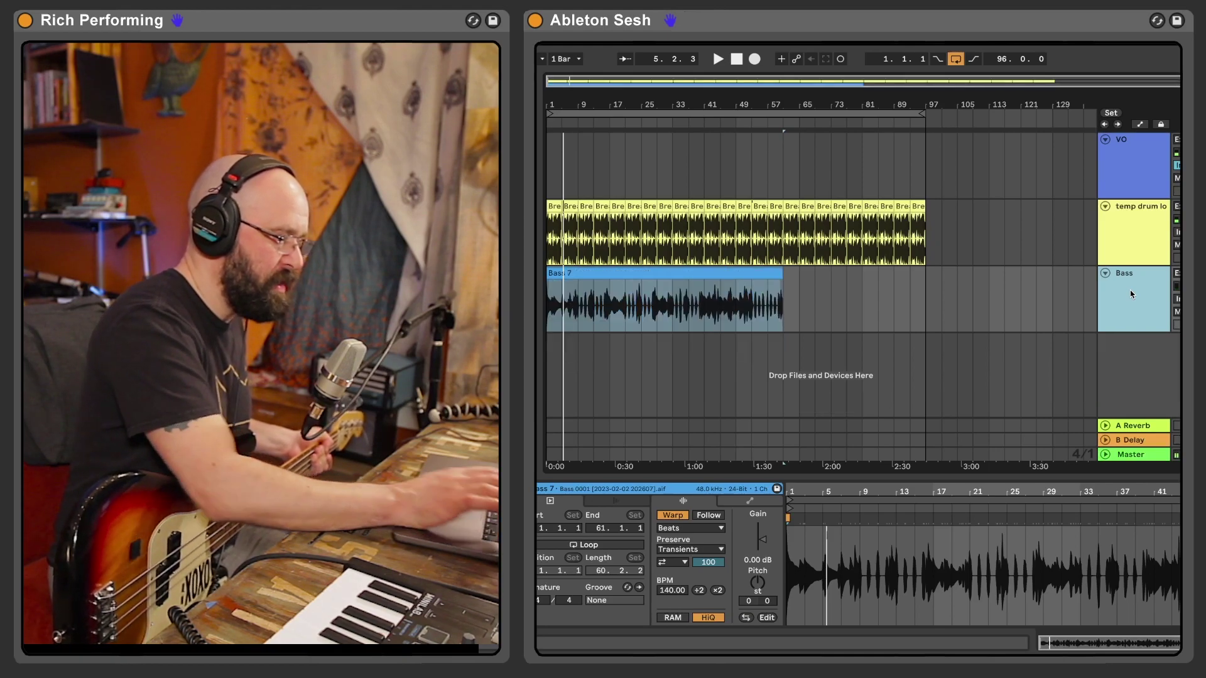
click(1129, 289)
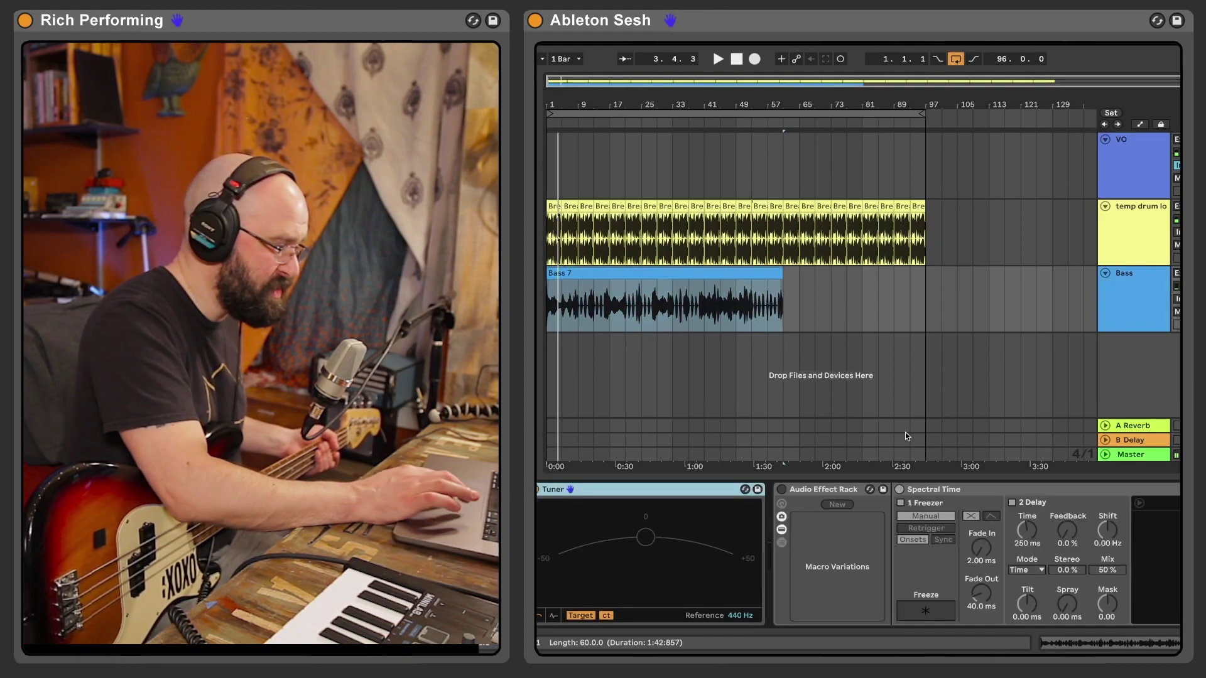
click(813, 489)
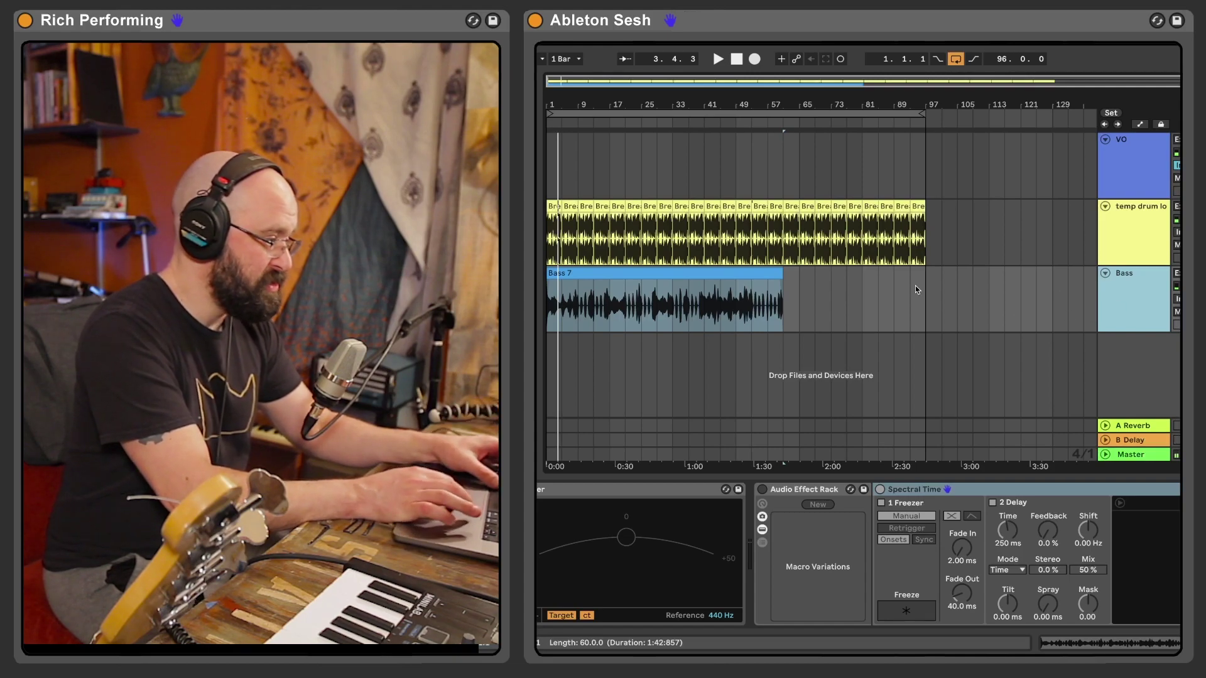
click(743, 278)
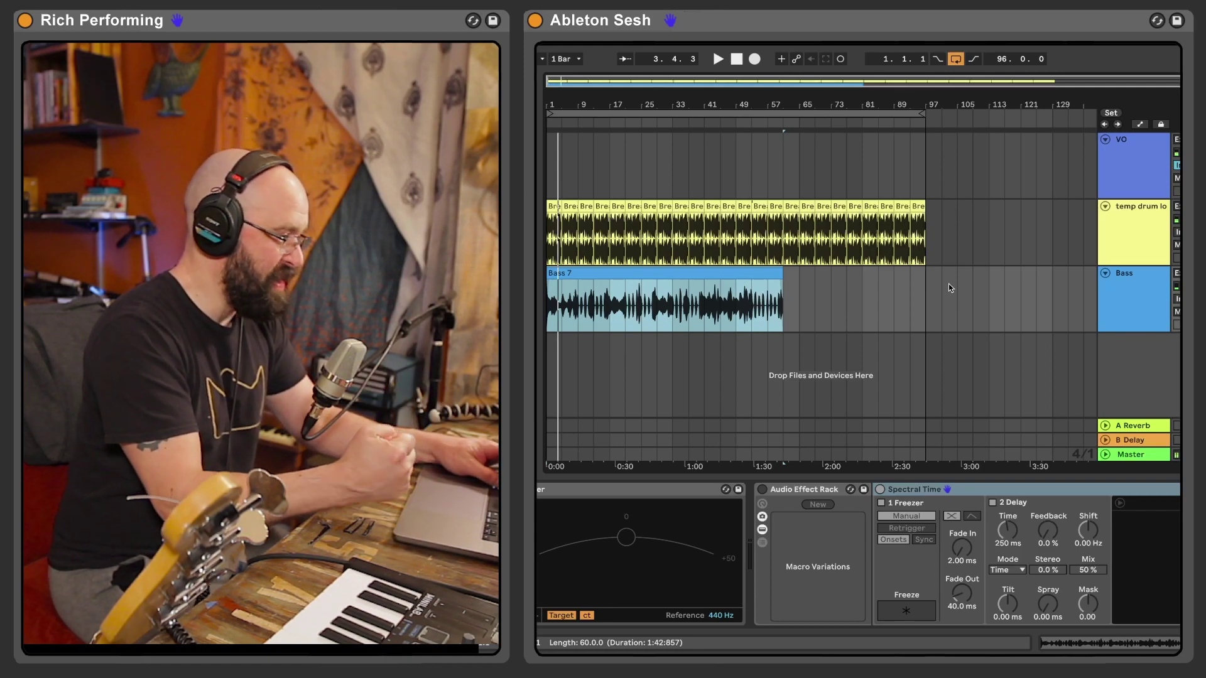
key(ctrl+d)
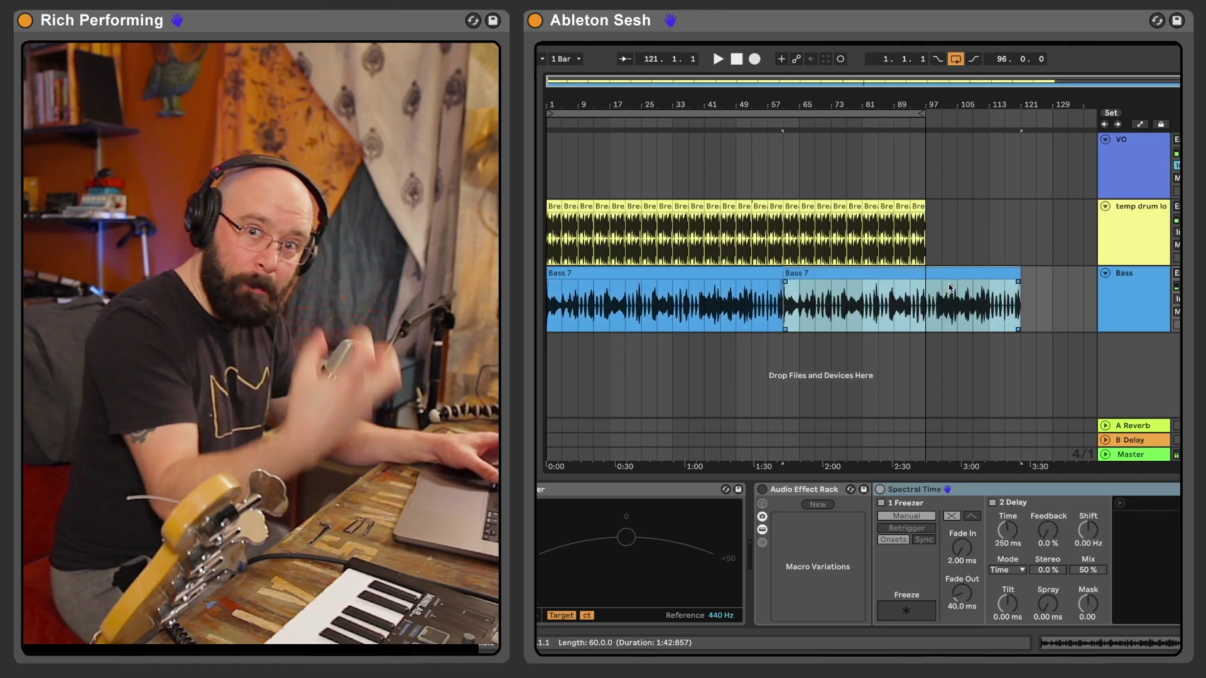
key(ctrl+z)
Duplicate the Bass track with its clip and rename the copy experibass.
click(1132, 294)
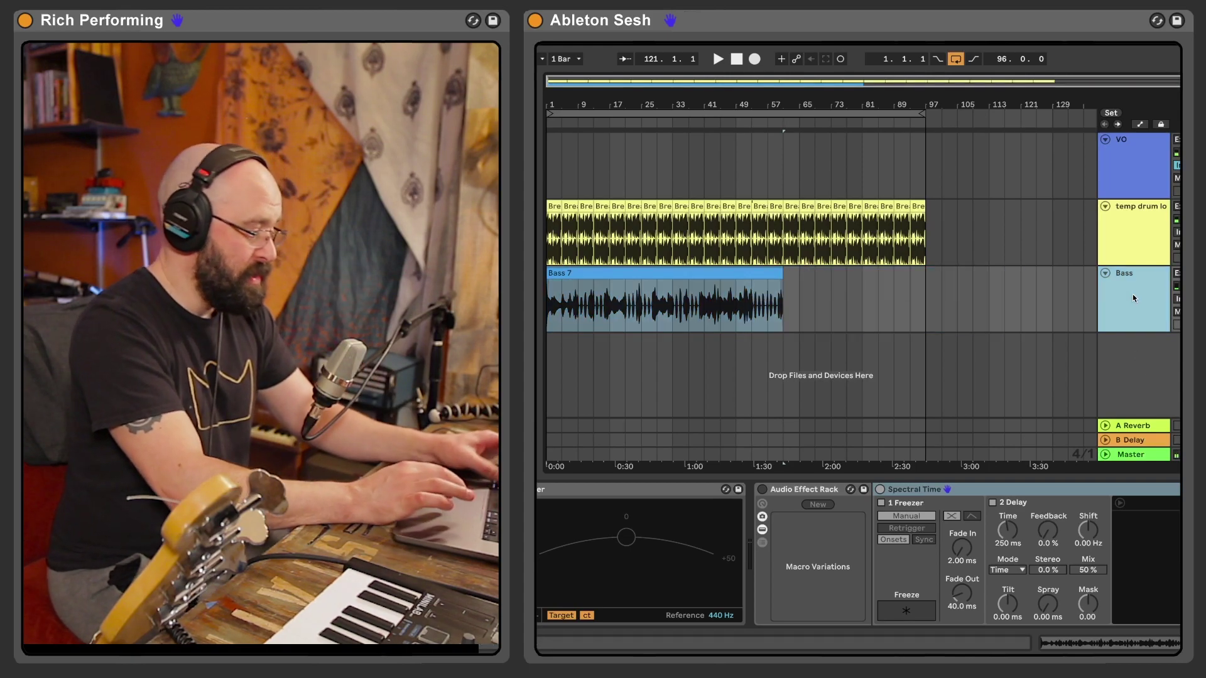
key(ctrl+d)
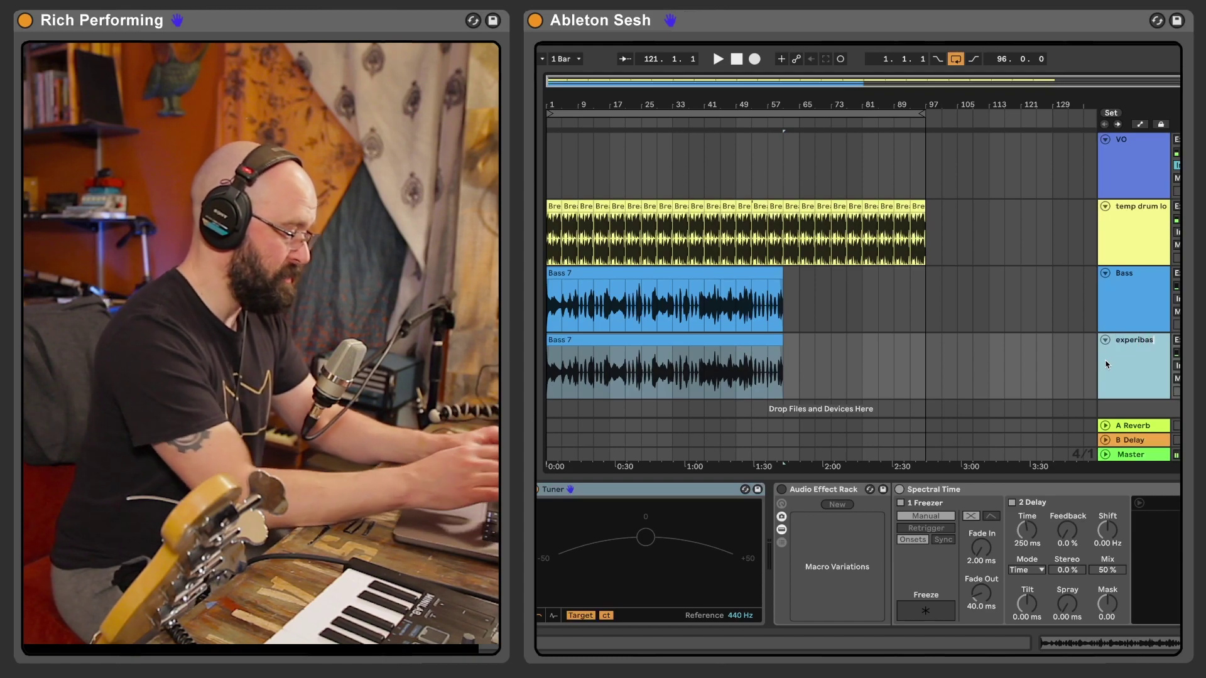
key(Return)
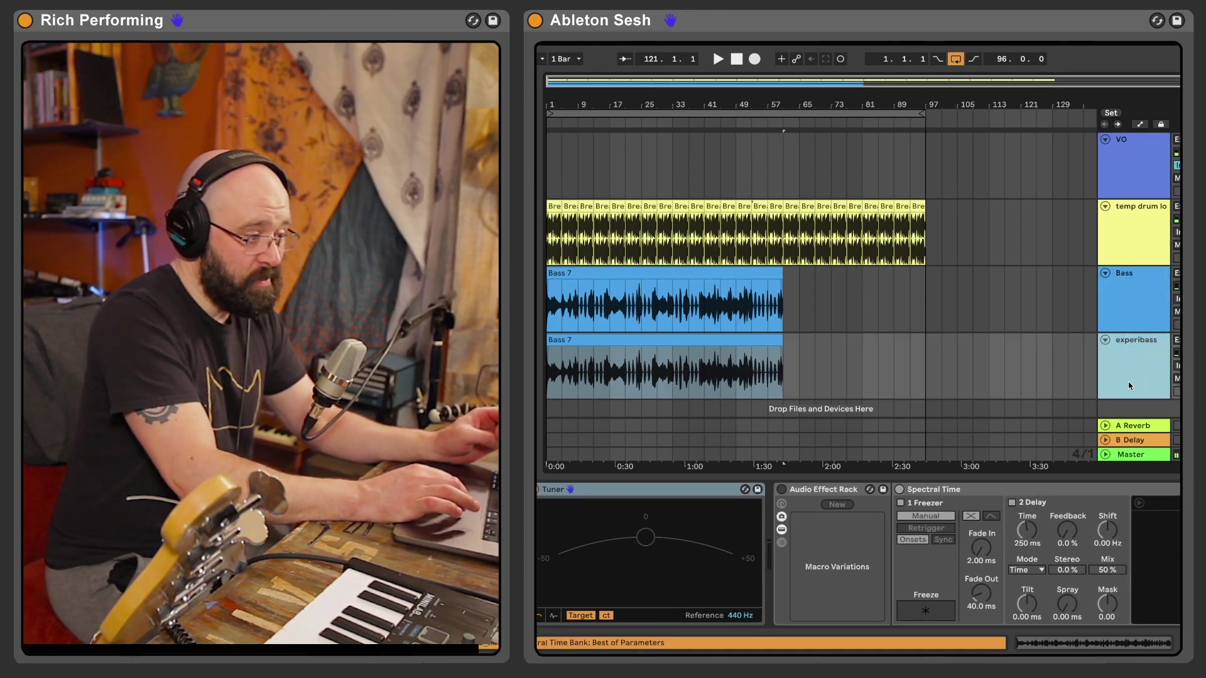
Transpose the bass clip on the experibass track up 12 semitones and play it back.
click(731, 337)
double_click(715, 341)
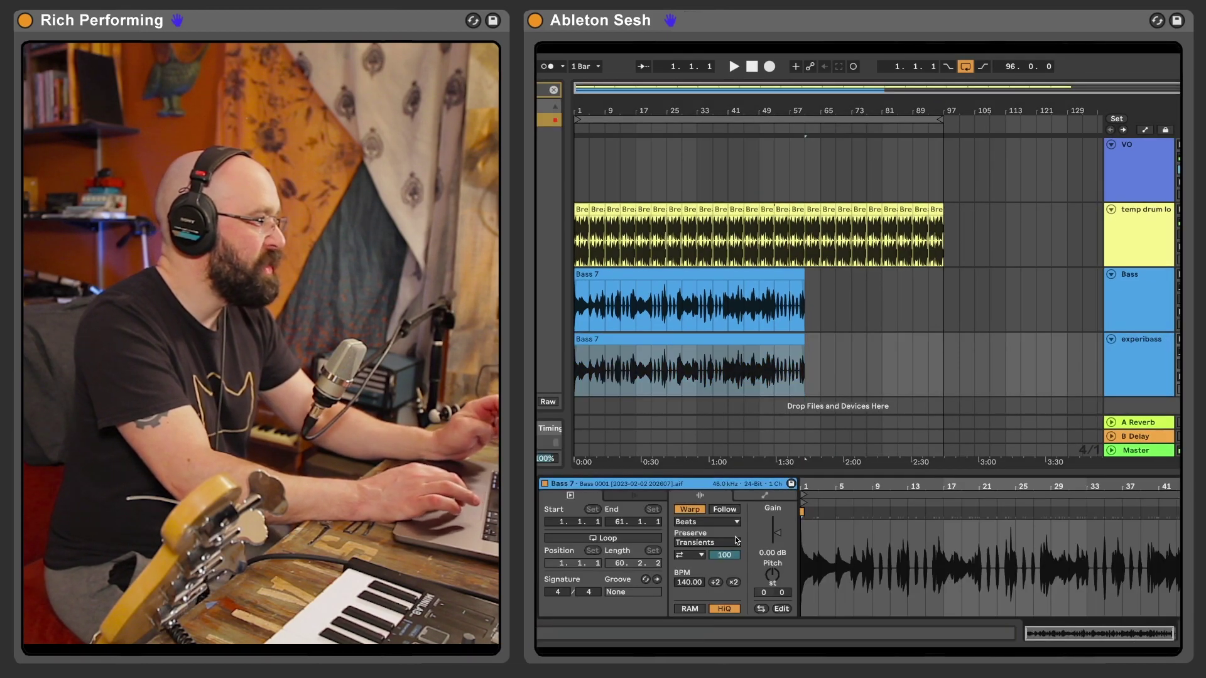
drag(772, 578, 772, 540)
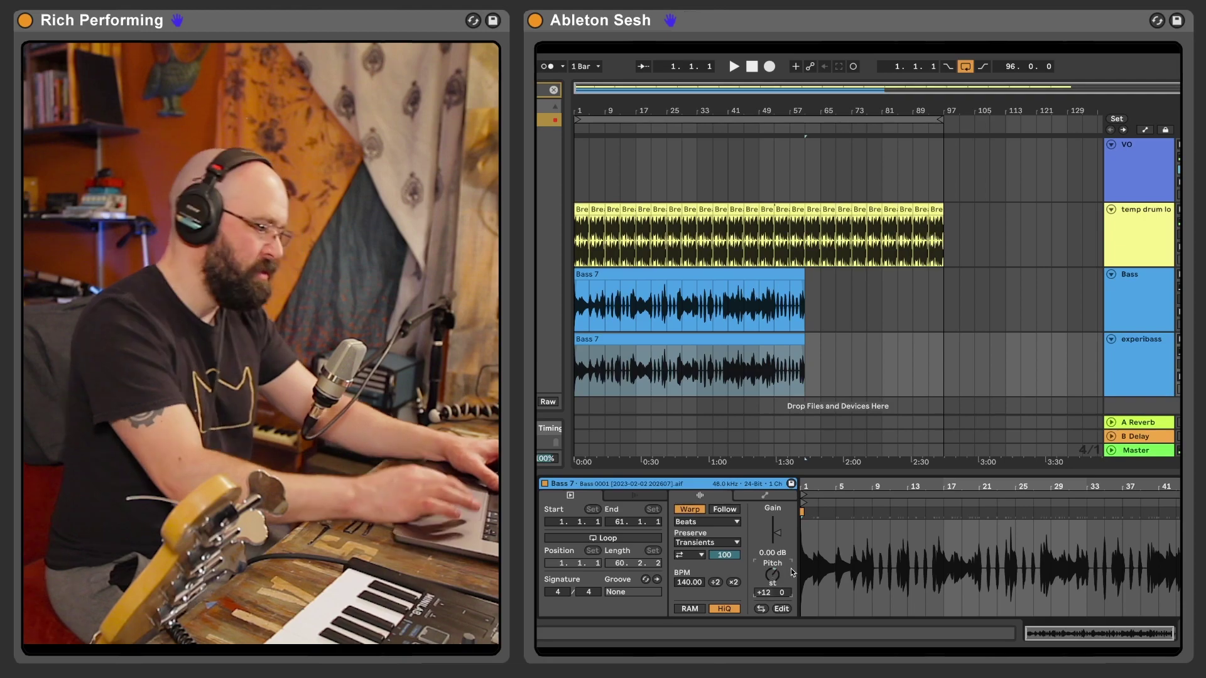
key(space)
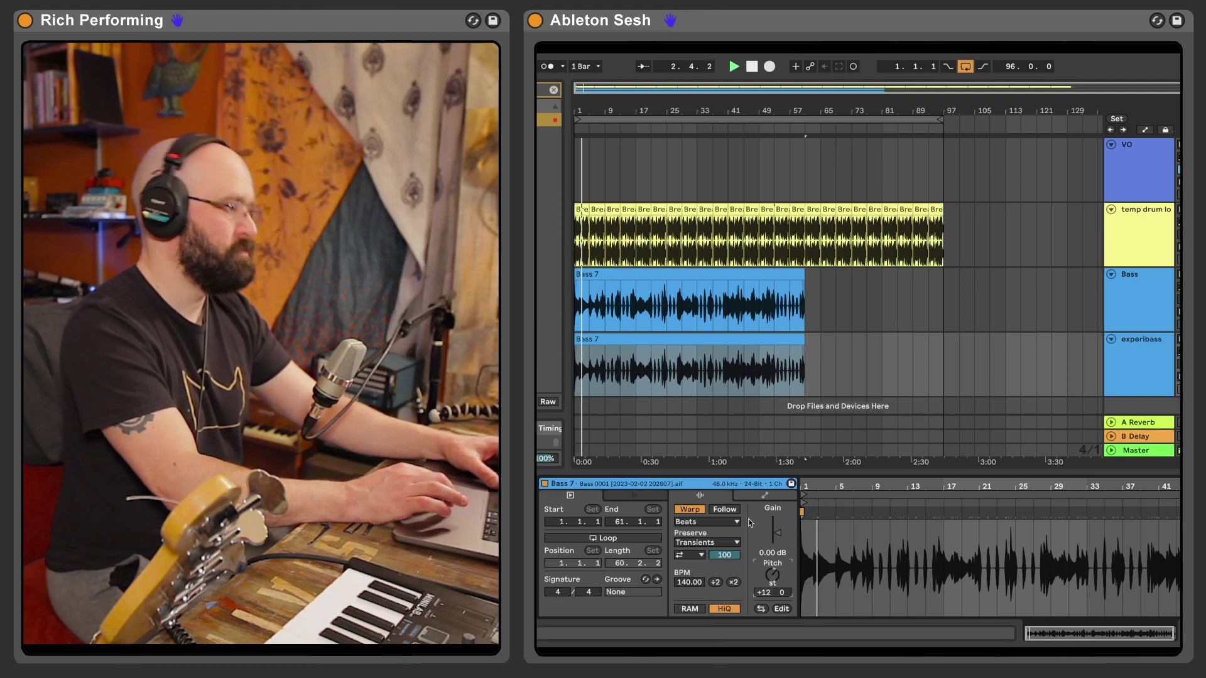
key(space)
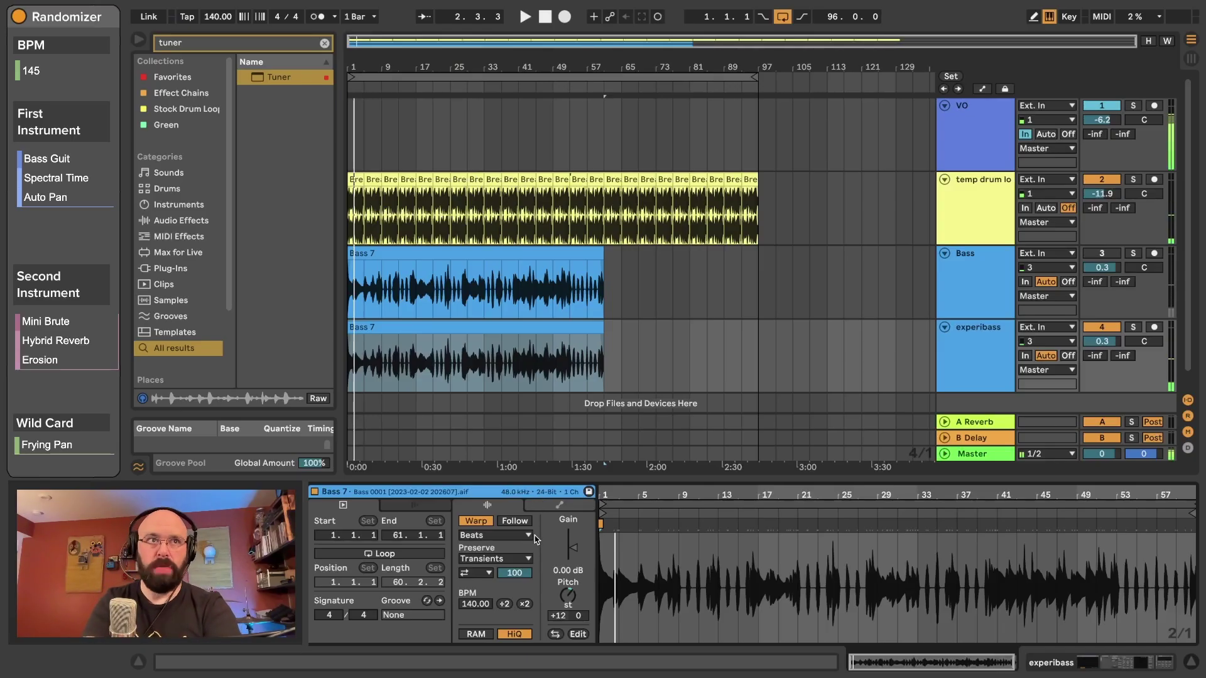
Try the Complex Pro warp mode on the experibass clip and listen to it.
click(494, 537)
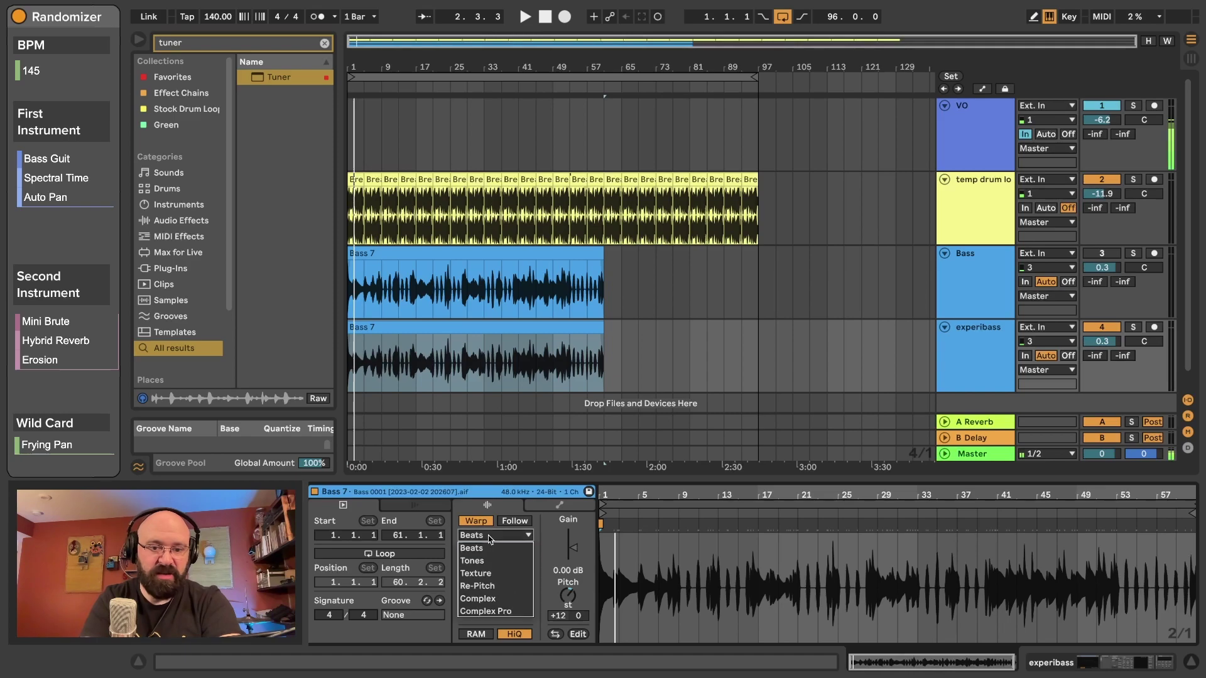
click(468, 612)
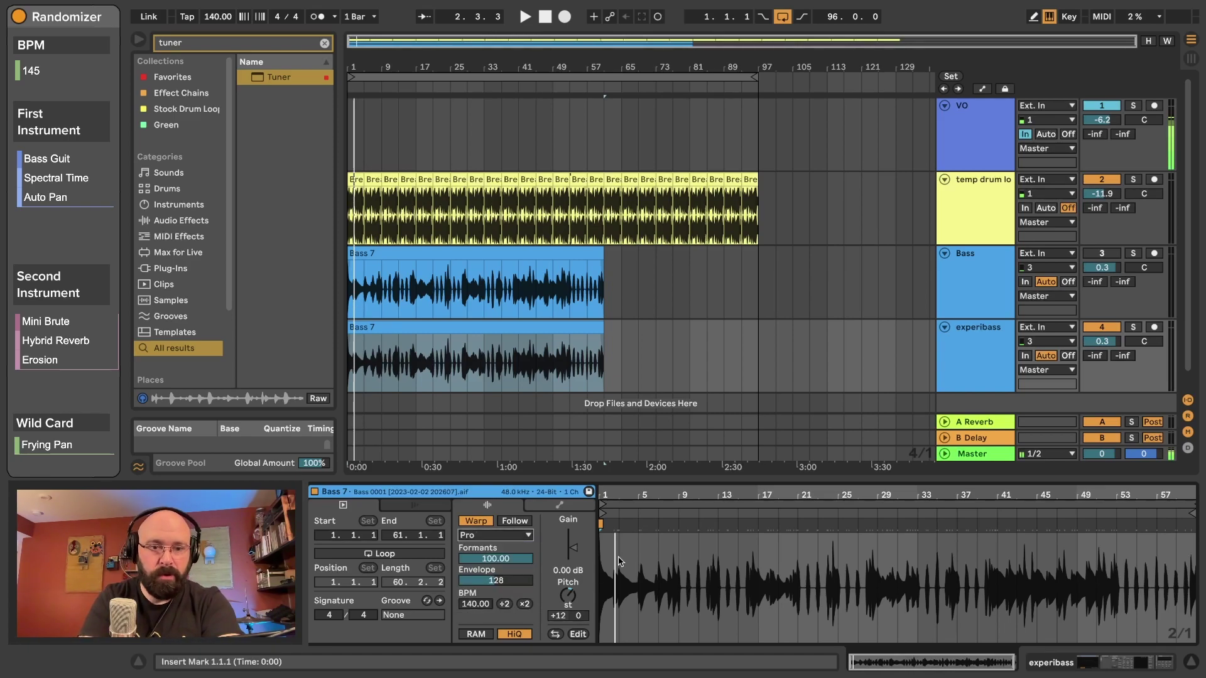
key(space)
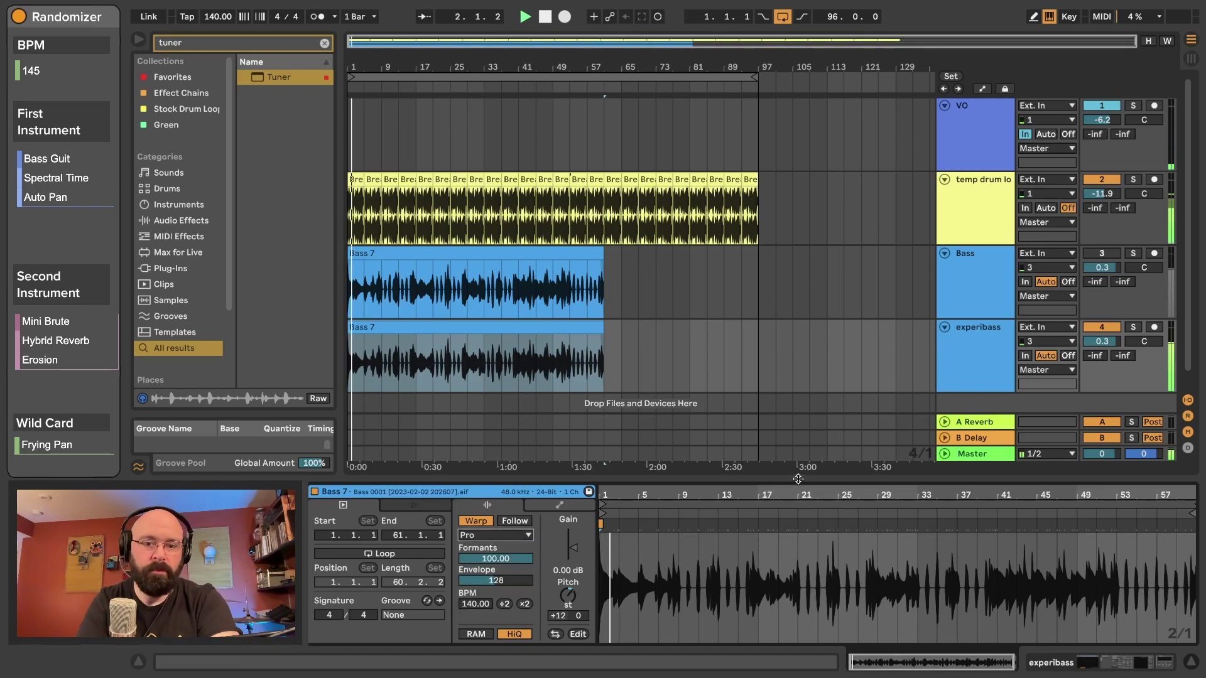
Set the experibass clip's warp mode to Complex.
click(957, 360)
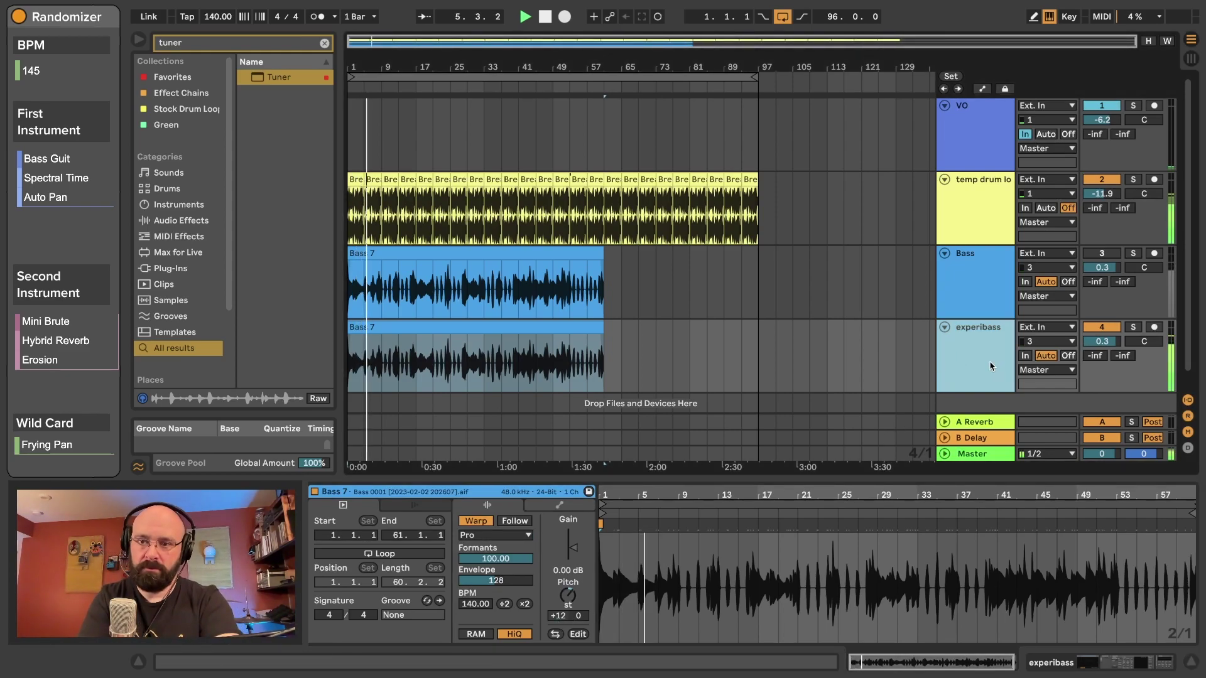
click(496, 535)
click(477, 598)
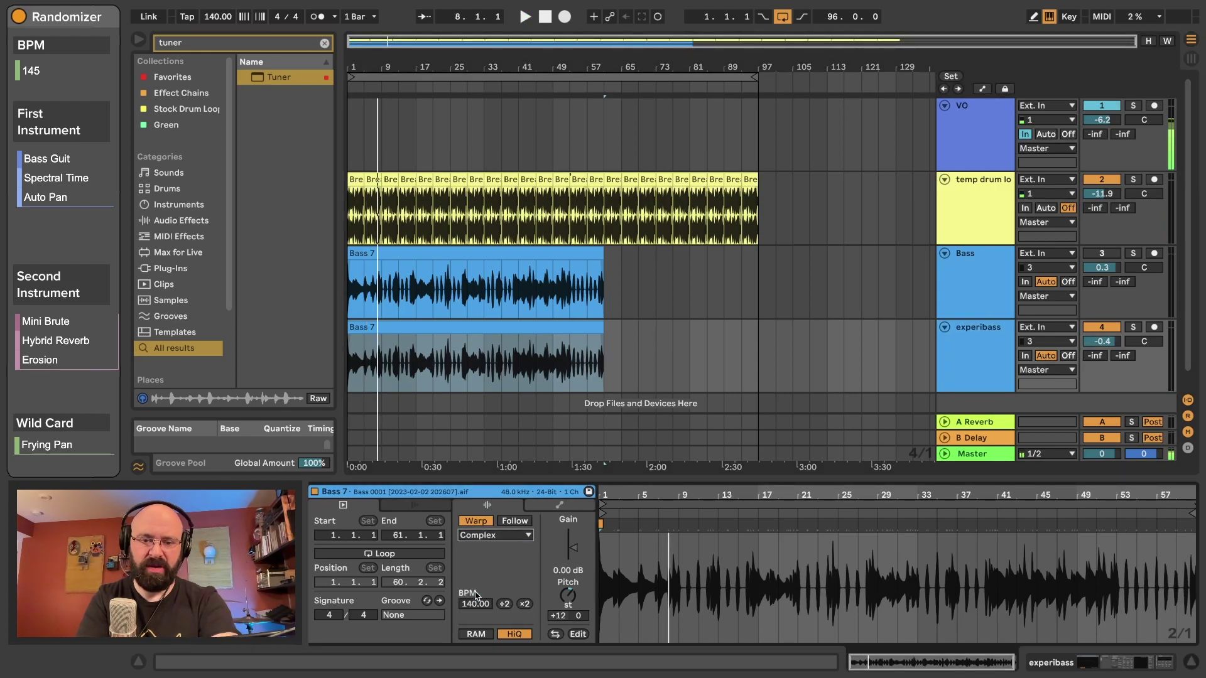
Play the experibass clip from near the start and raise its track volume to -0.2 dB.
click(608, 568)
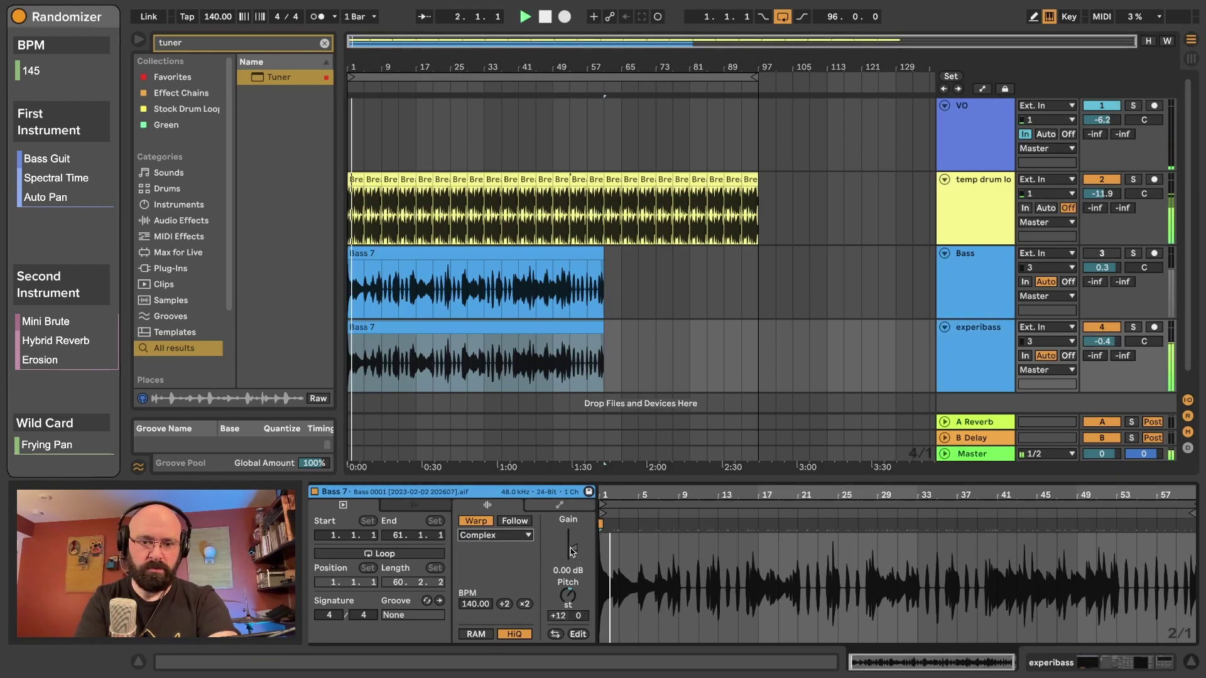
click(980, 385)
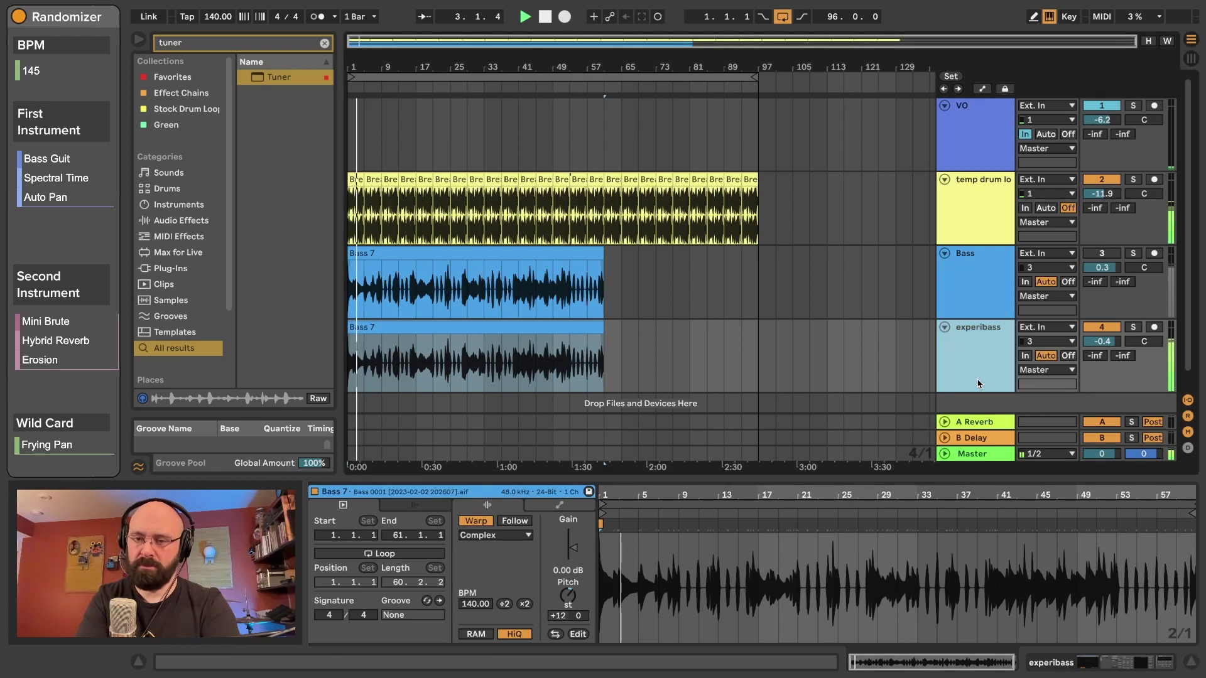
drag(1101, 341, 1102, 339)
key(space)
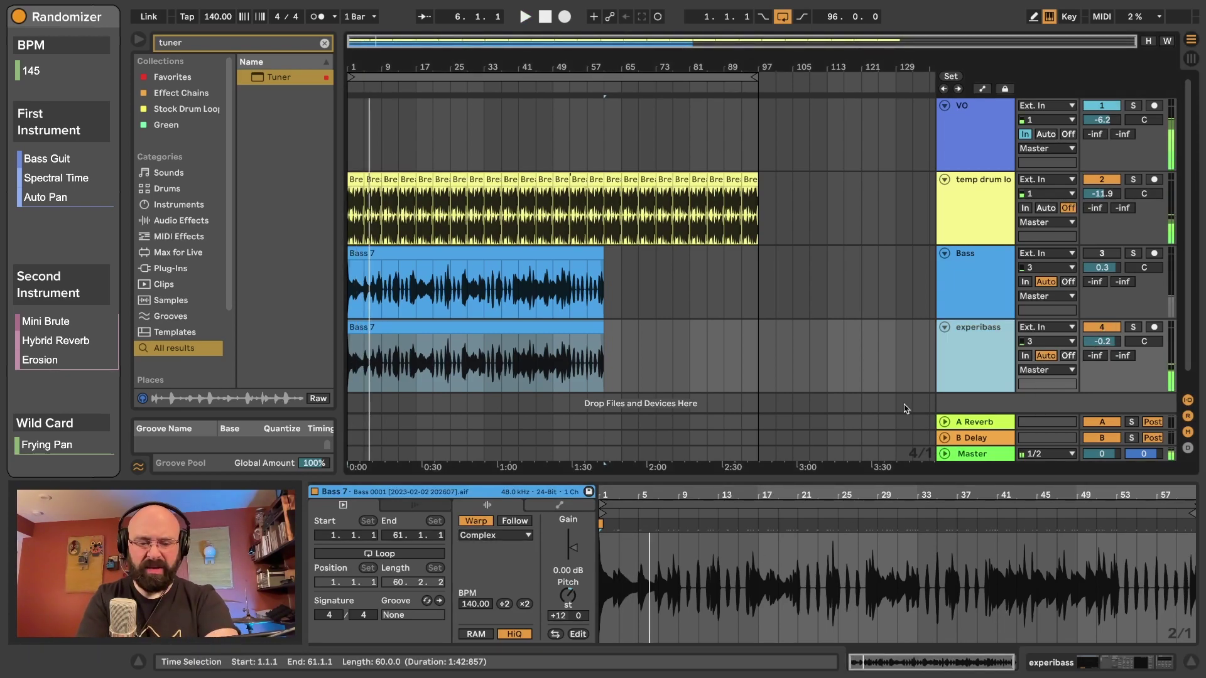
Search the browser for eq and add EQ Eight to the experibass track.
click(324, 44)
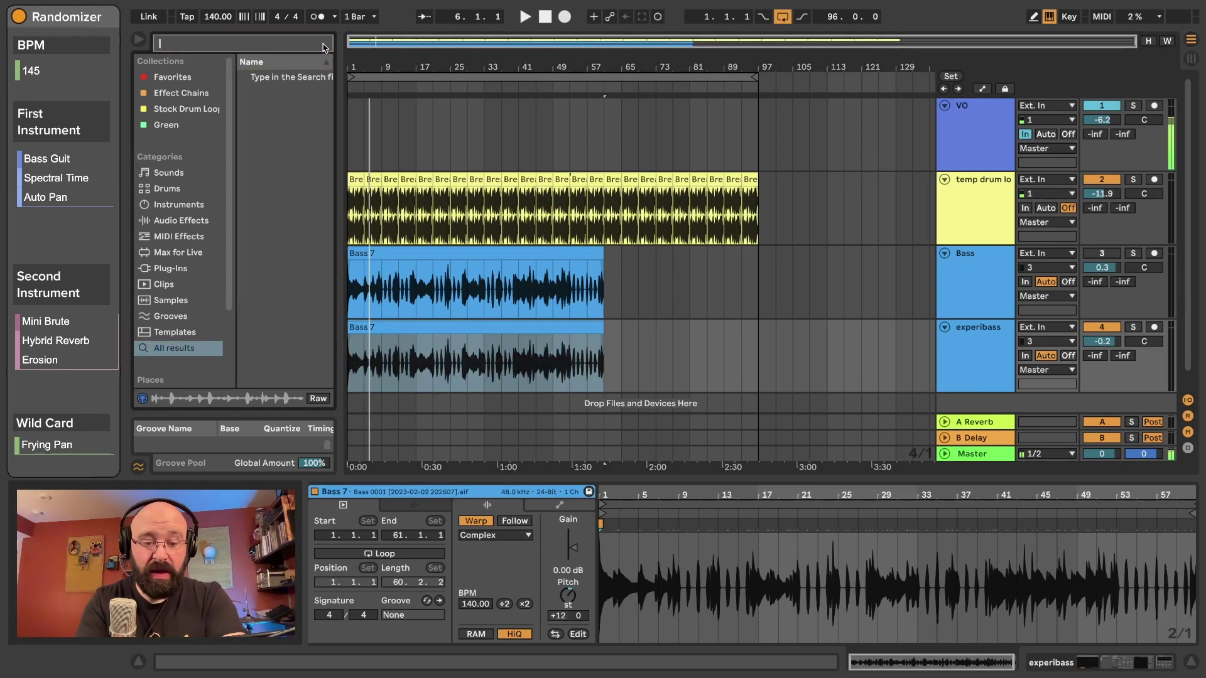
text(eq)
drag(263, 91, 470, 361)
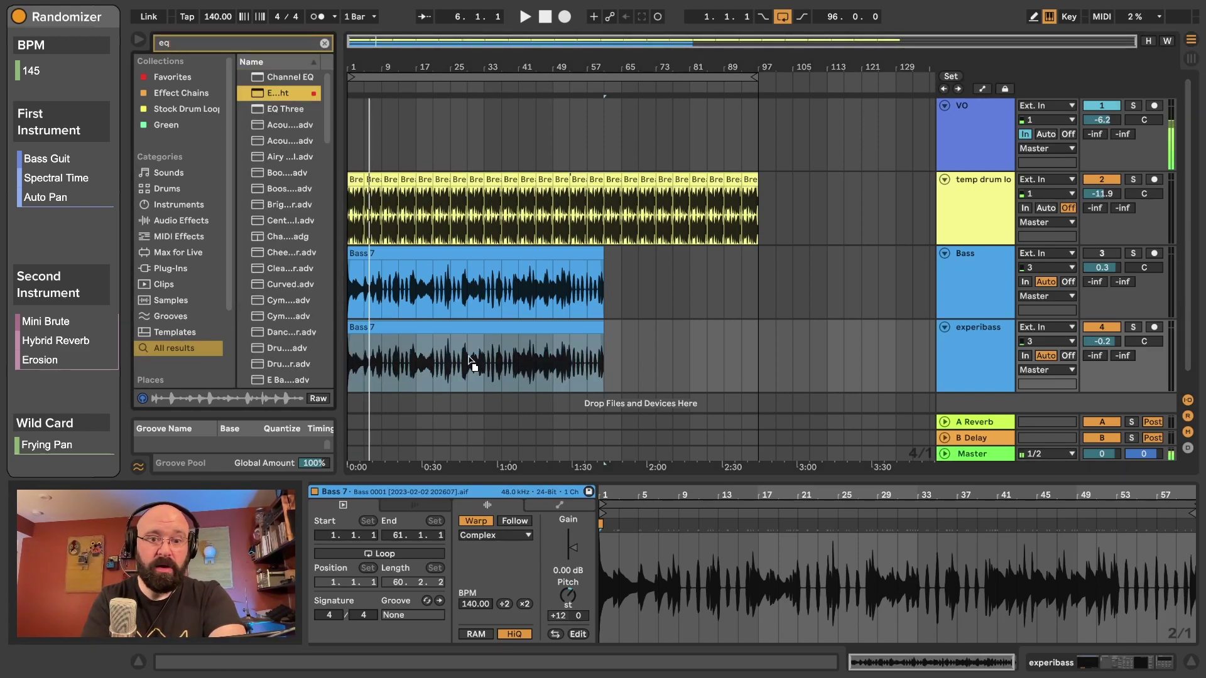
drag(471, 361, 471, 363)
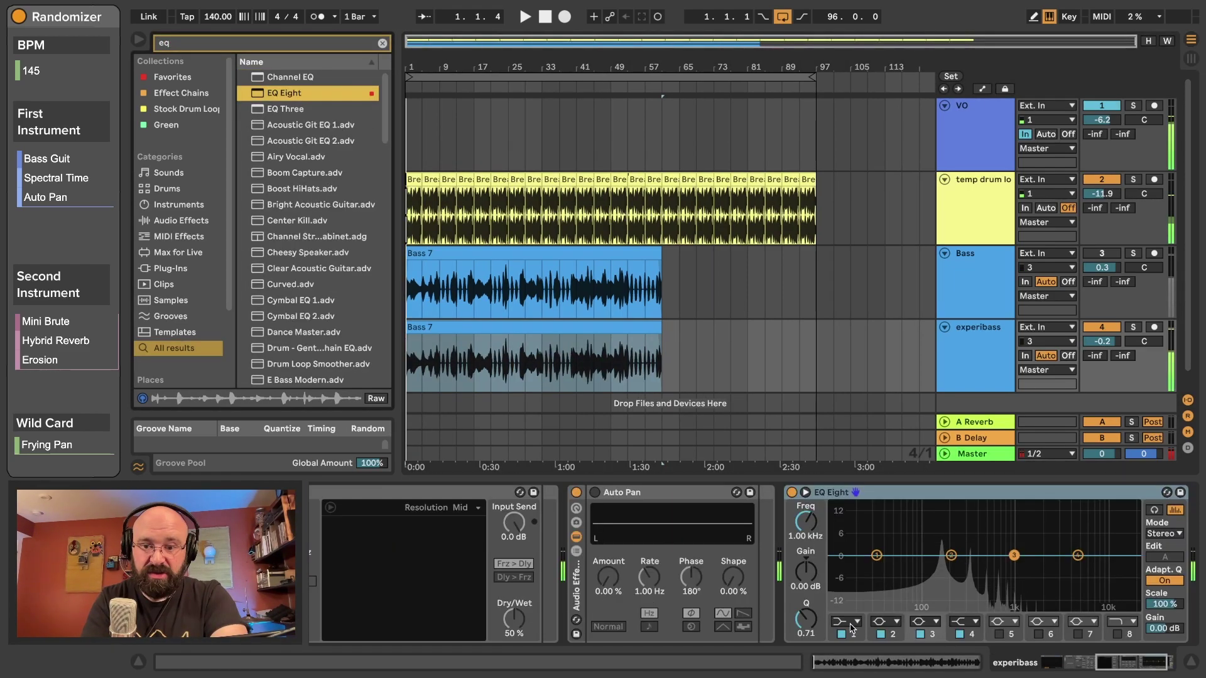
Set EQ Eight's first band to a low cut at 194 Hz and play back the result.
click(847, 622)
click(846, 534)
drag(877, 555, 950, 570)
key(space)
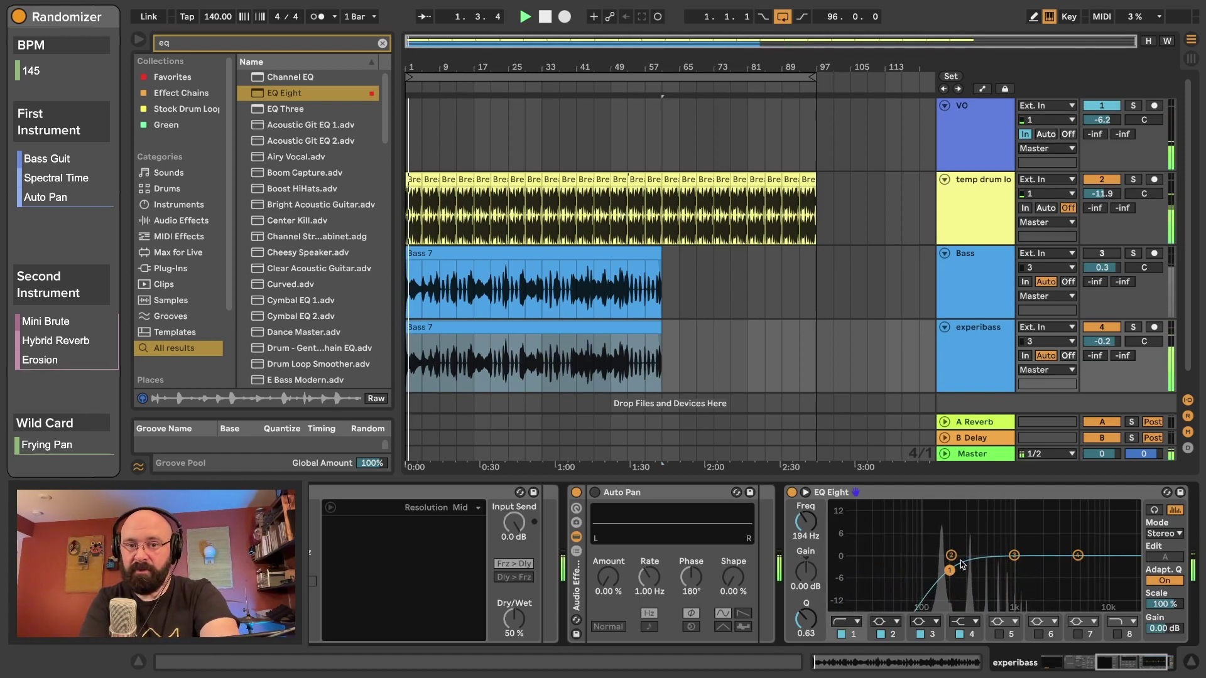
Unmute the Bass track and lower the experibass volume to -3.5 dB while balancing both in playback.
drag(1102, 341, 1102, 356)
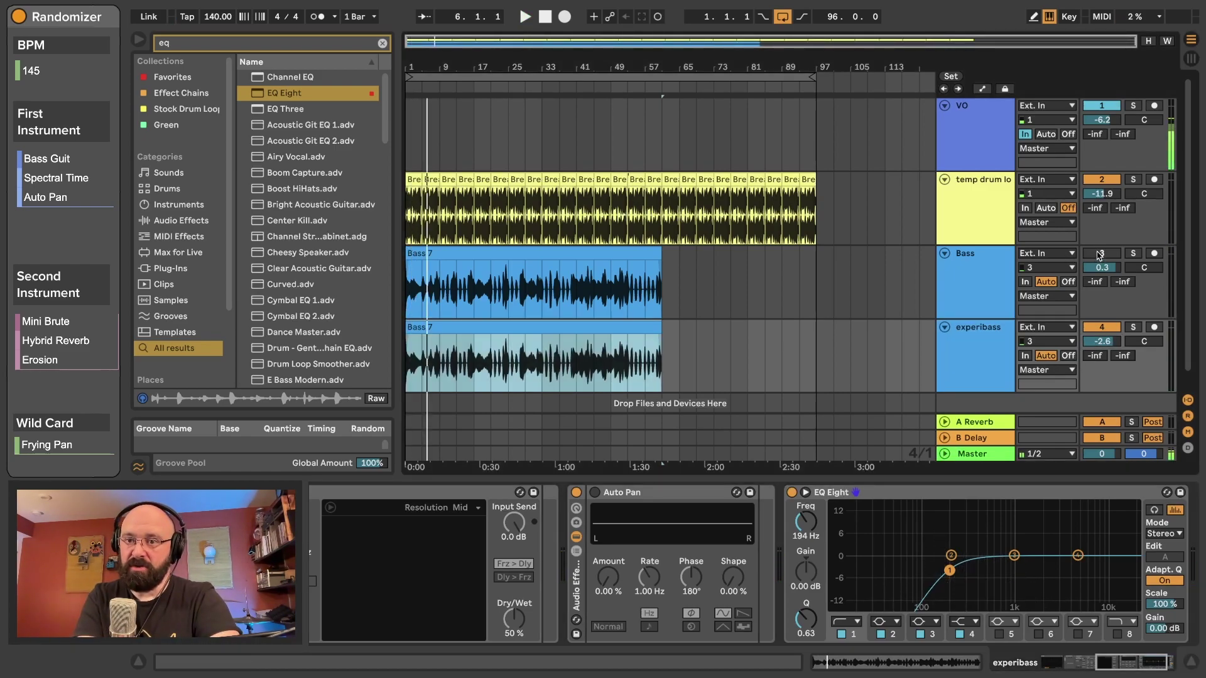
click(1101, 253)
key(space)
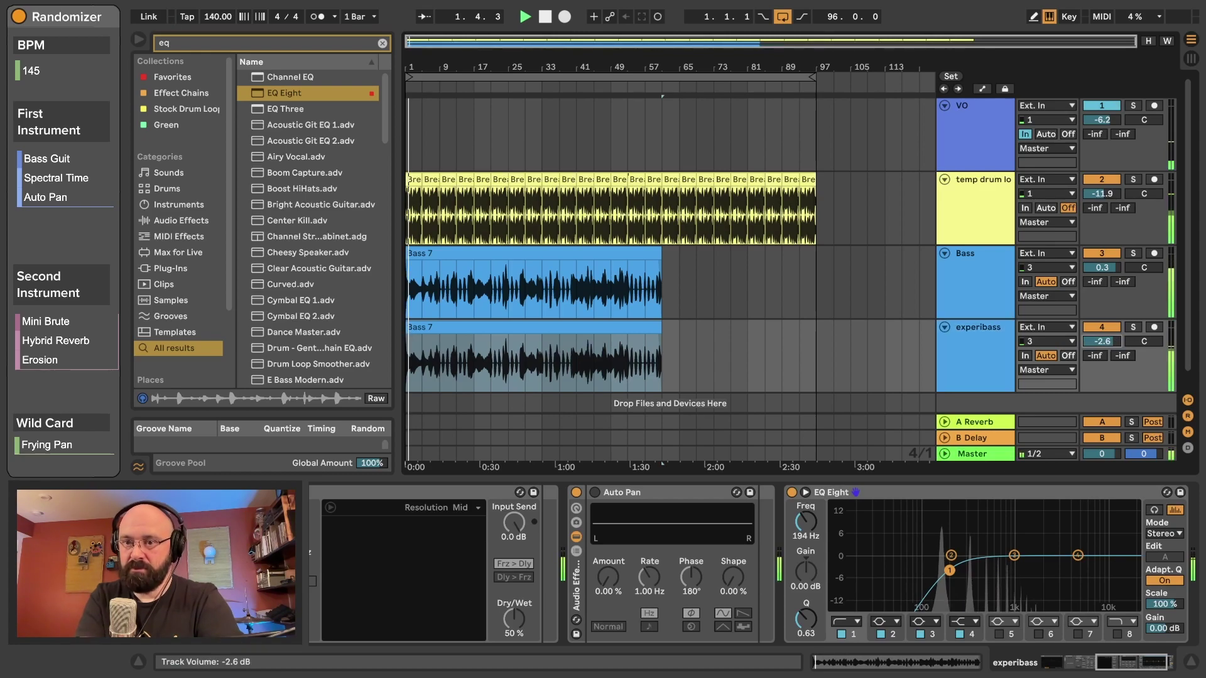
drag(1102, 356, 1102, 362)
Set experibass's Spectral Time delay to Notes mode at 1/12, with 100% feedback, 100% stereo and 0 Hz shift.
click(985, 356)
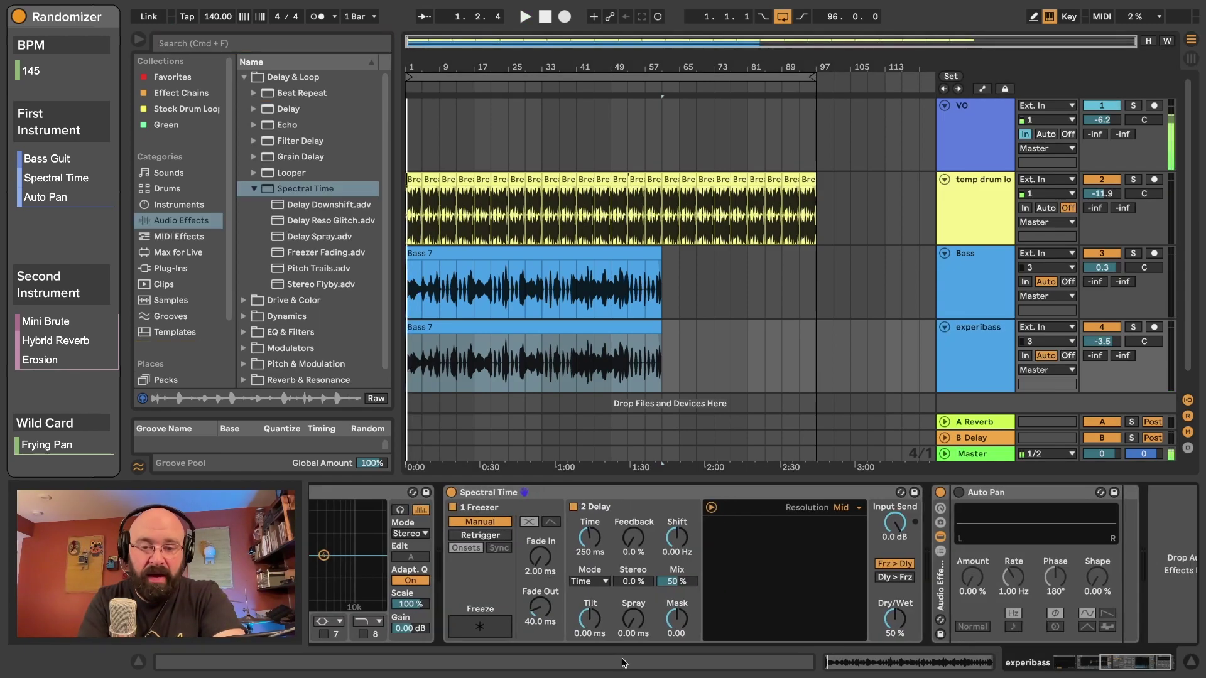
click(674, 492)
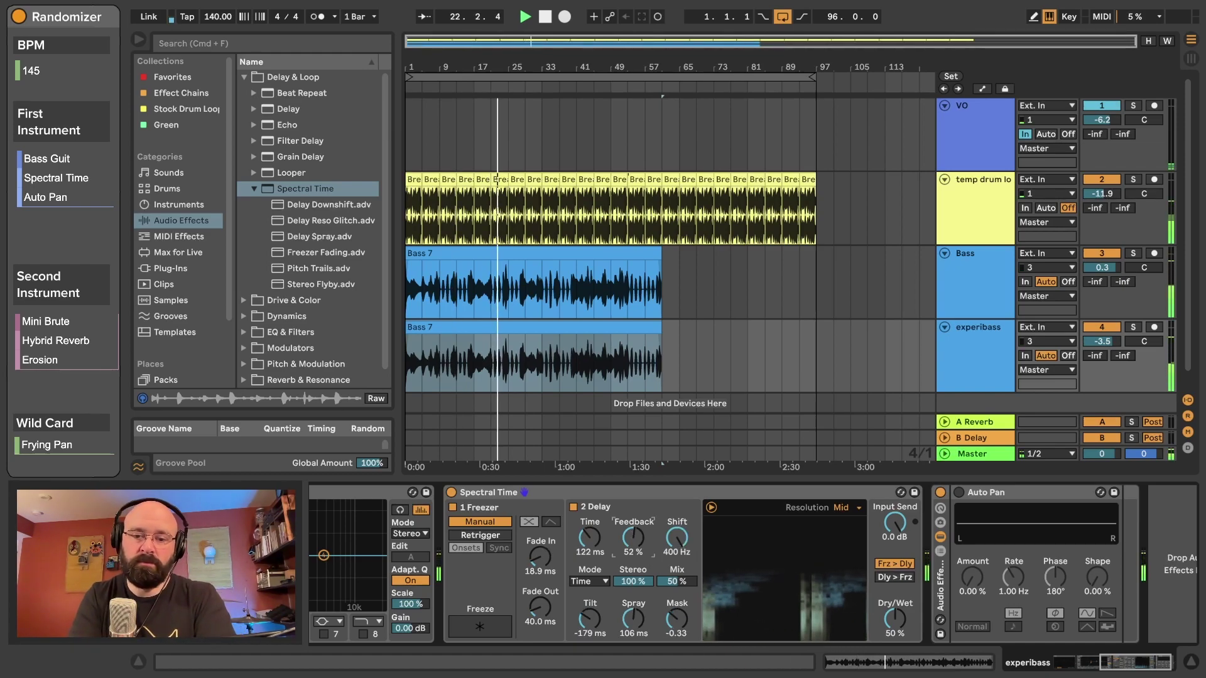
drag(676, 541, 676, 600)
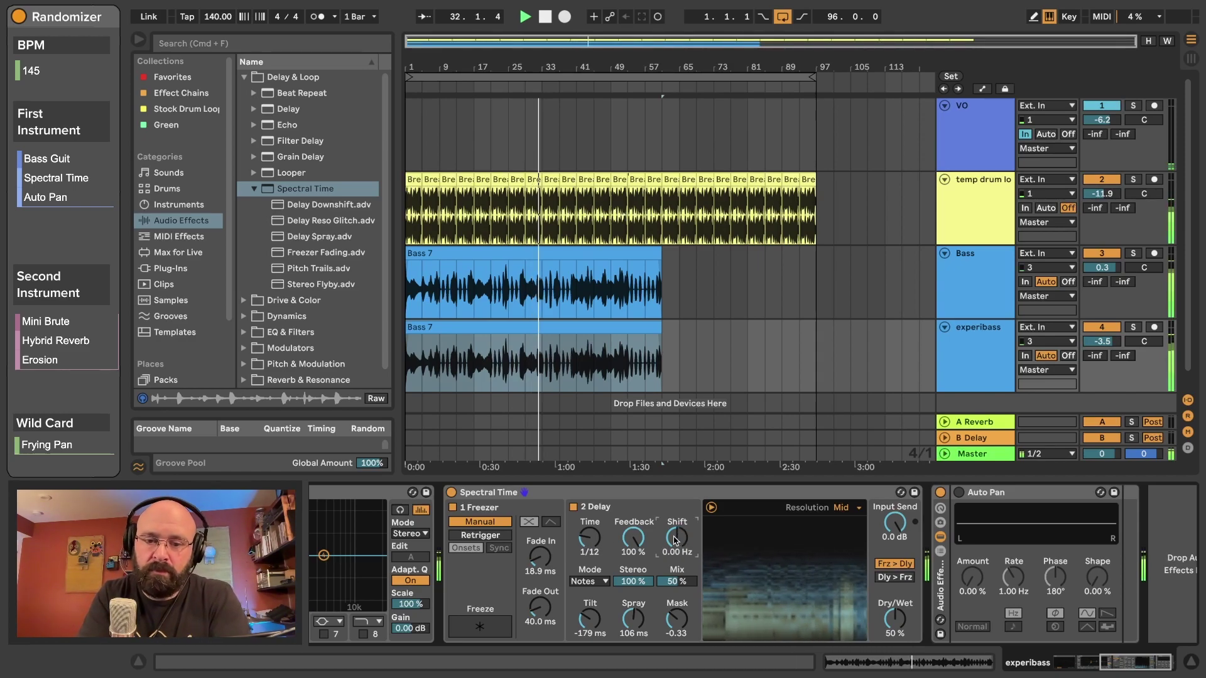
key(space)
Transpose the experibass clip to +13 semitones and play it back with the track lowered to -14.5 dB.
key(shift+Tab)
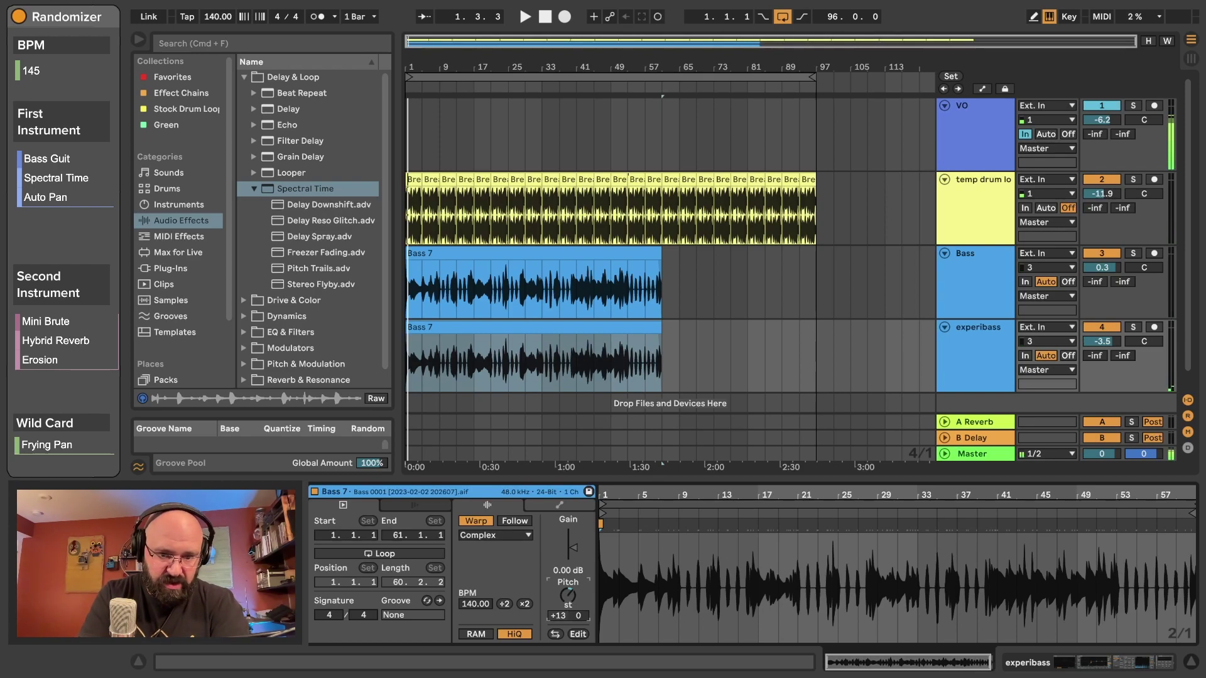
key(shift+Tab)
key(space)
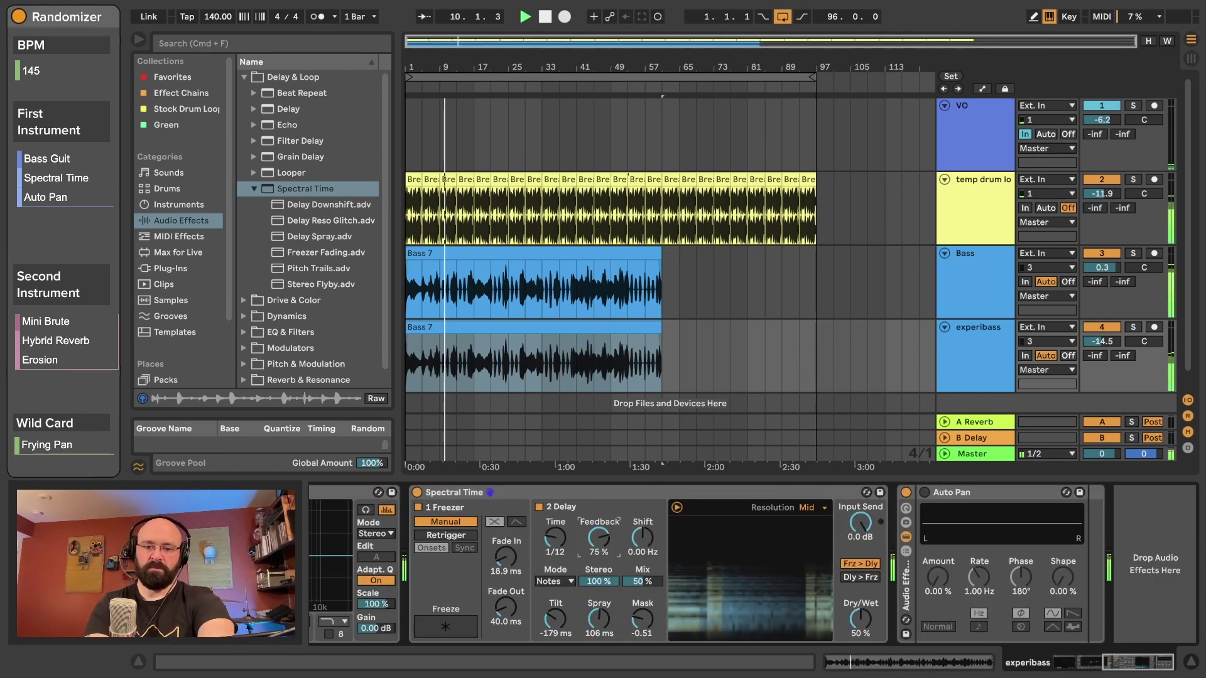
Set Spectral Time's delay feedback to 77% and mix to 73%, with Ultra resolution and the shift reset to 0 Hz.
drag(597, 539, 597, 544)
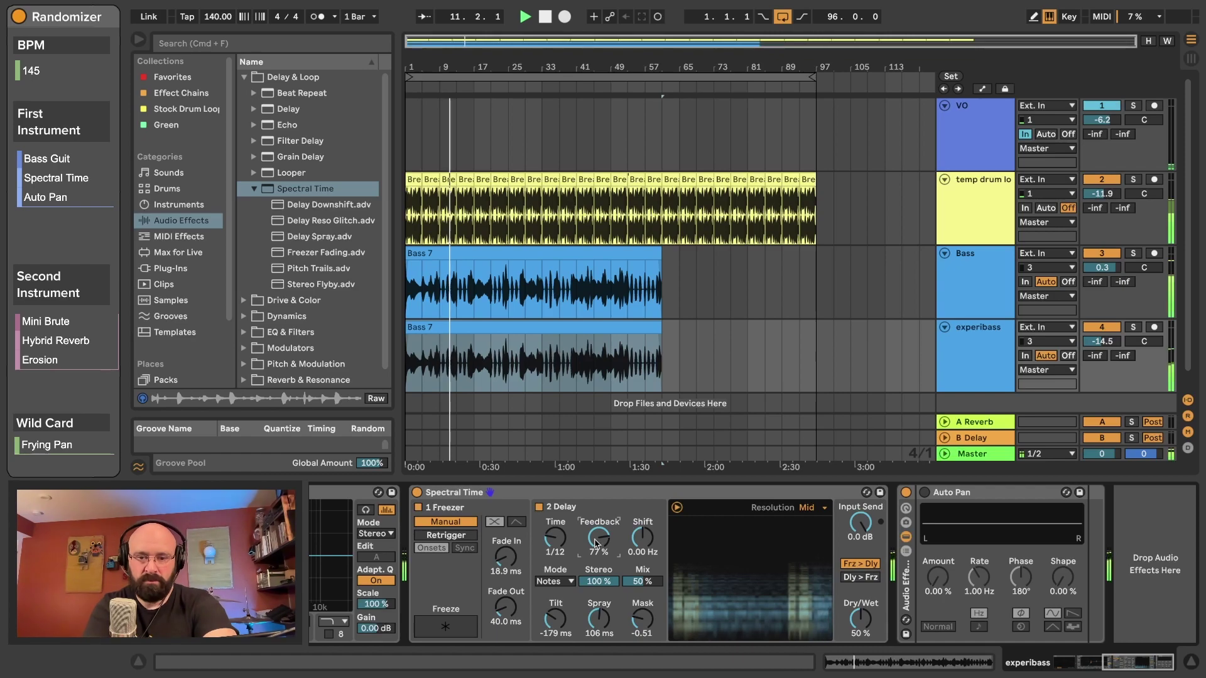
drag(653, 583, 653, 584)
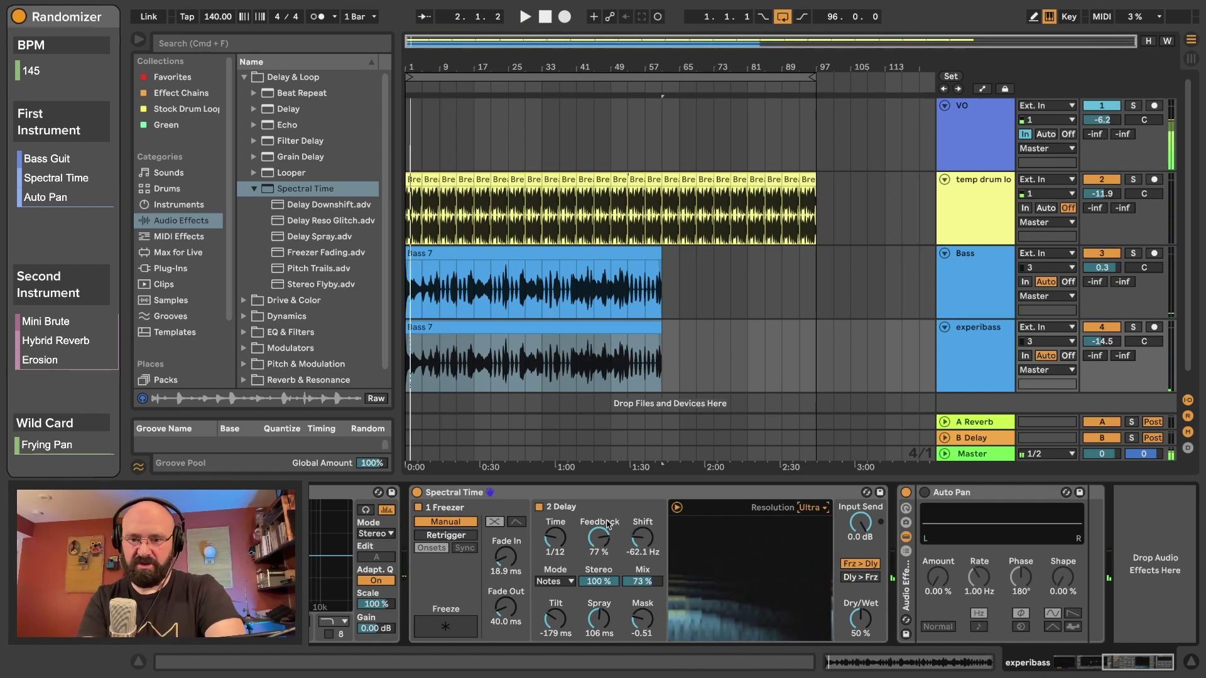
key(space)
double_click(638, 543)
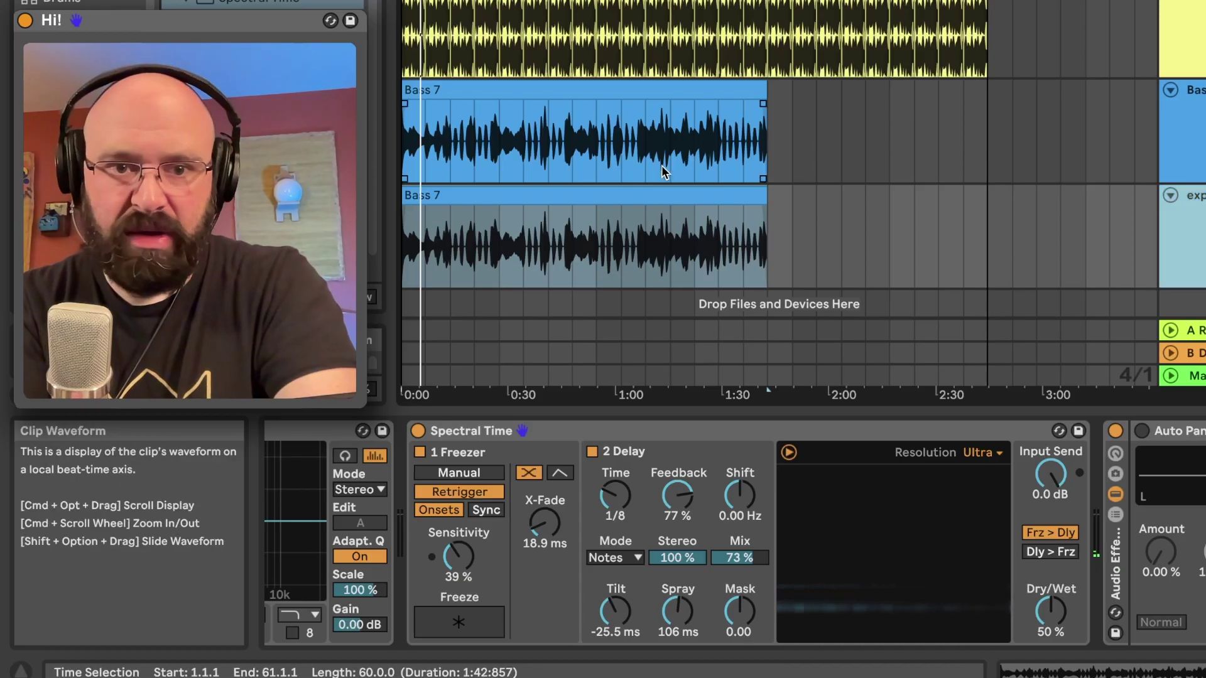
Set Spectral Time's Freezer to retrigger on onsets at 39% sensitivity, play the experibass clip and toggle Freeze.
click(550, 331)
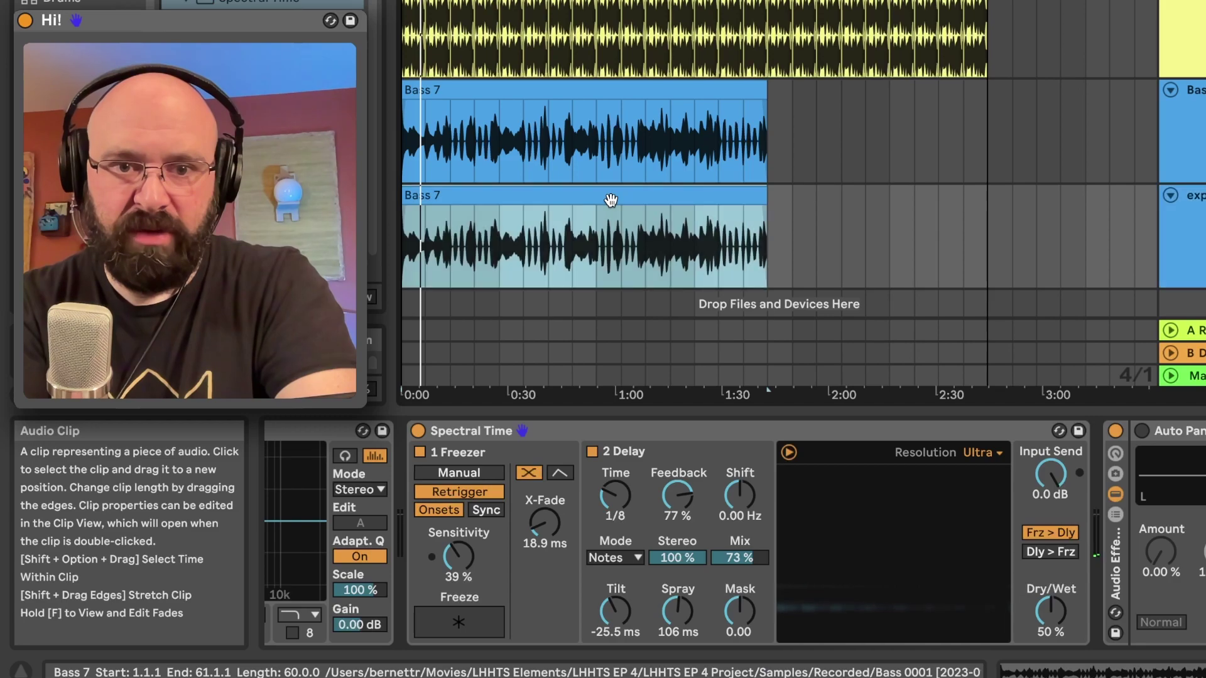
key(space)
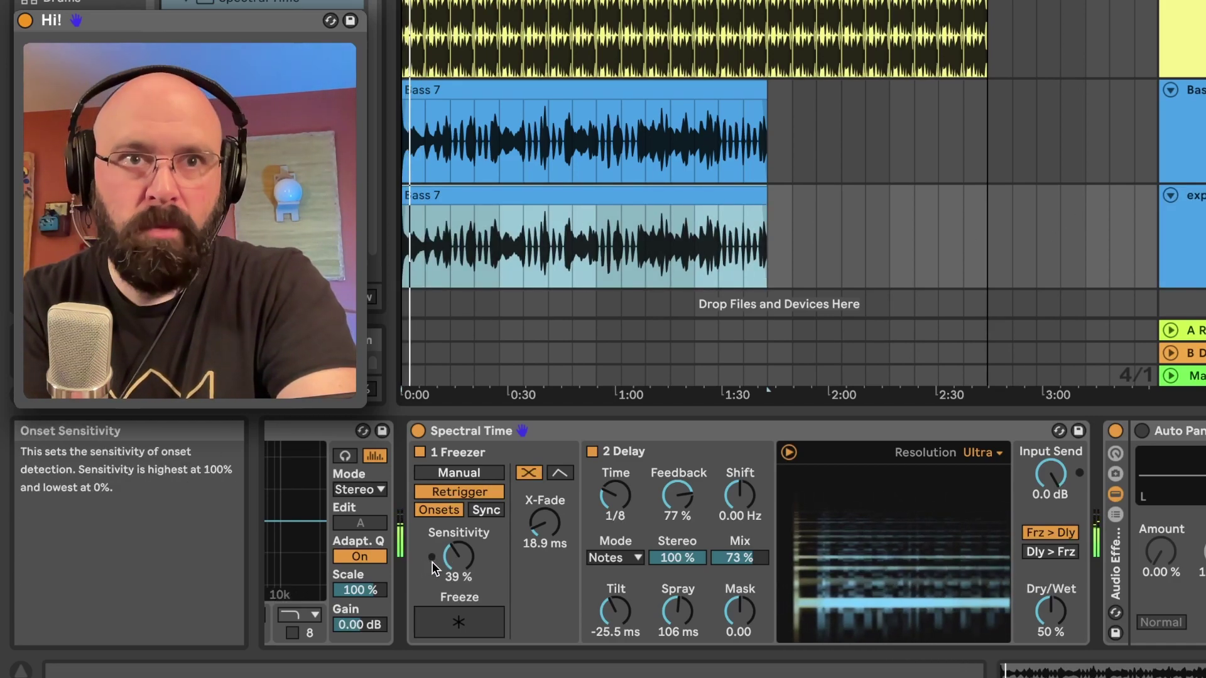
click(470, 626)
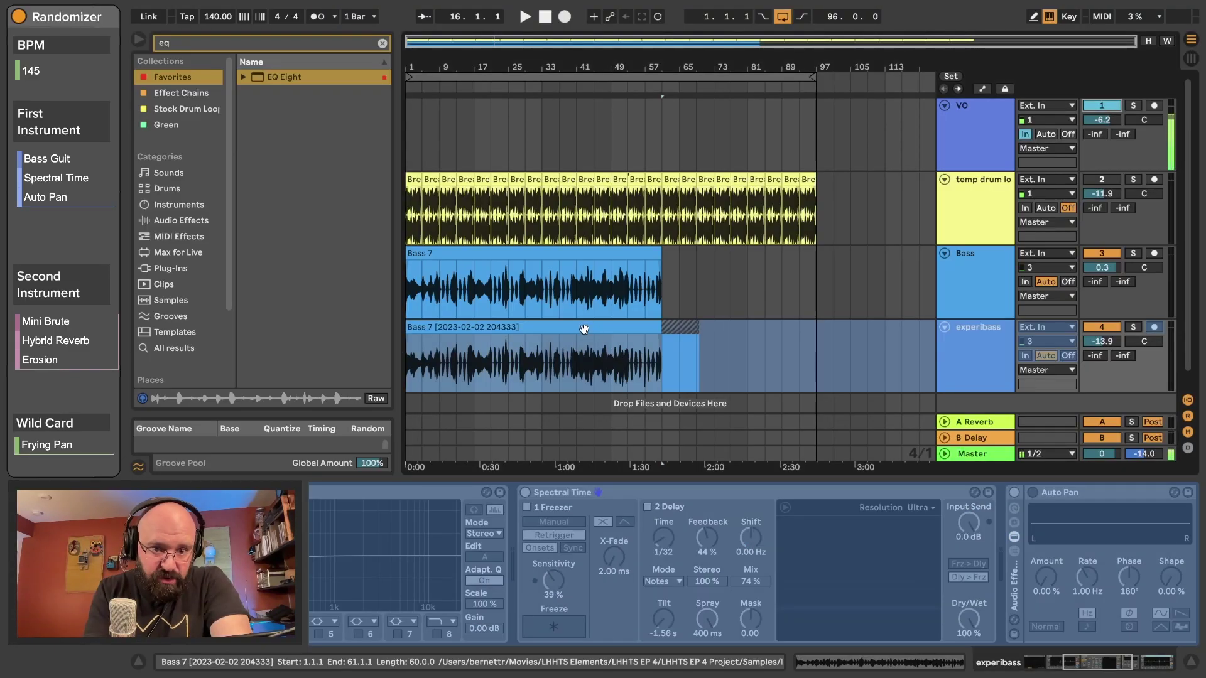
Flatten the frozen experibass track.
right_click(971, 358)
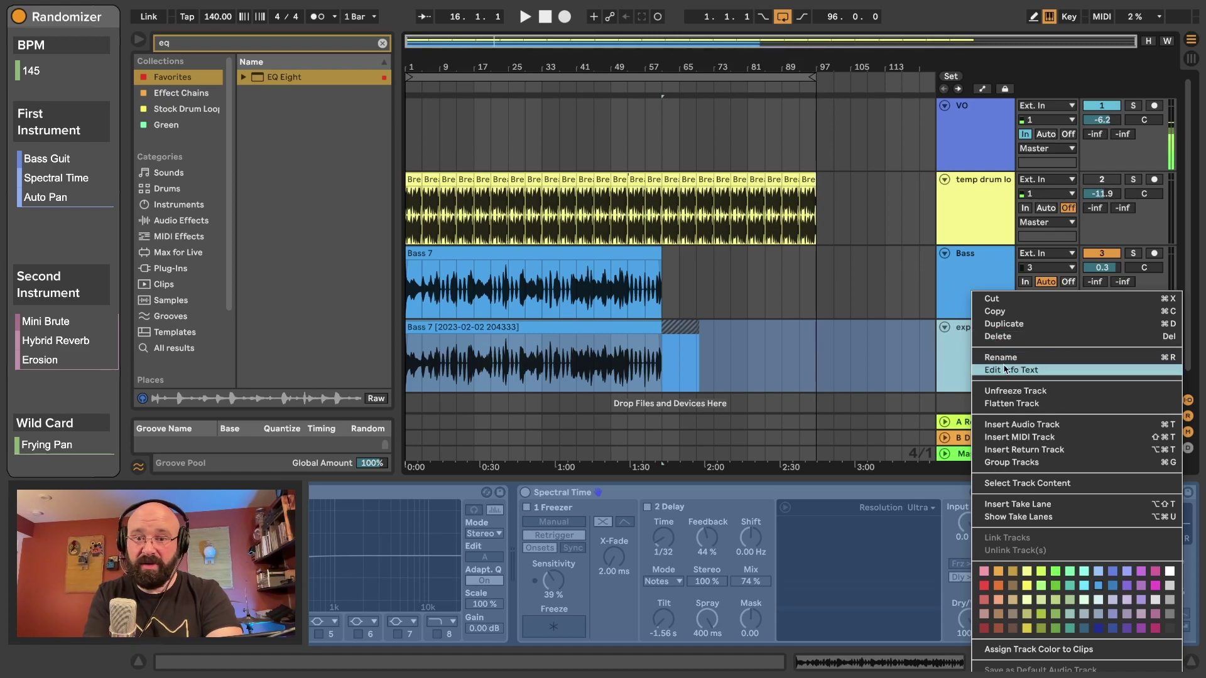
click(1020, 404)
click(941, 287)
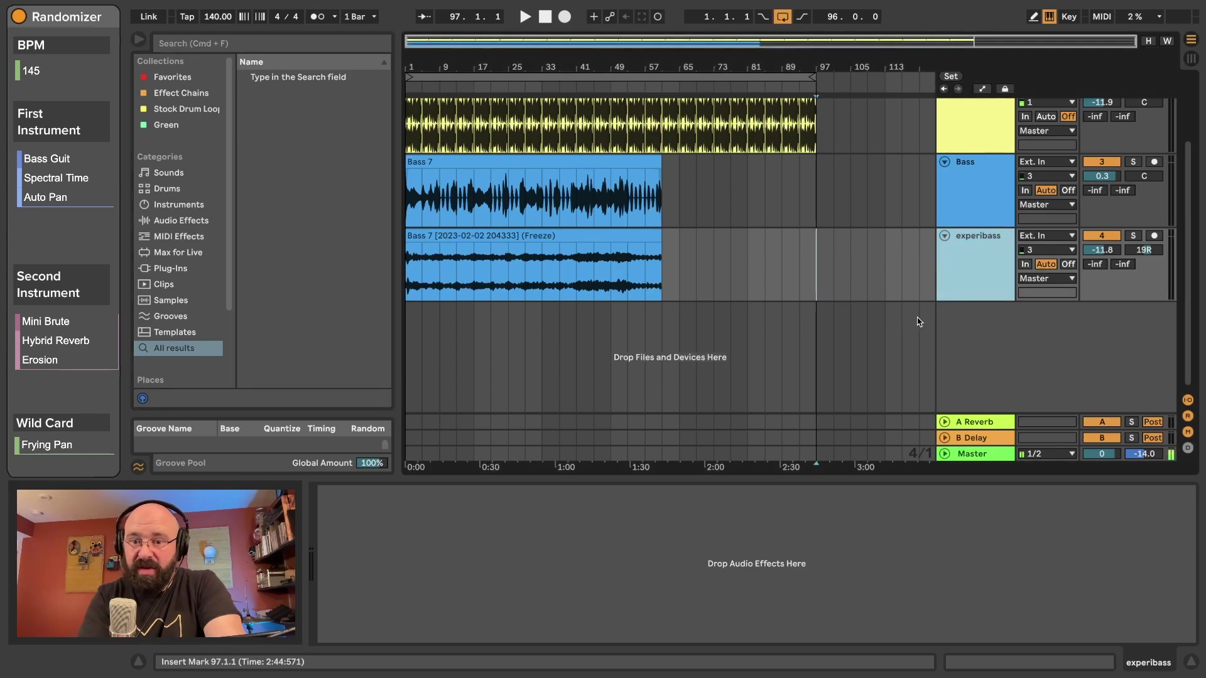
Search the browser for auto and add Auto Pan to the flattened experibass track.
click(707, 566)
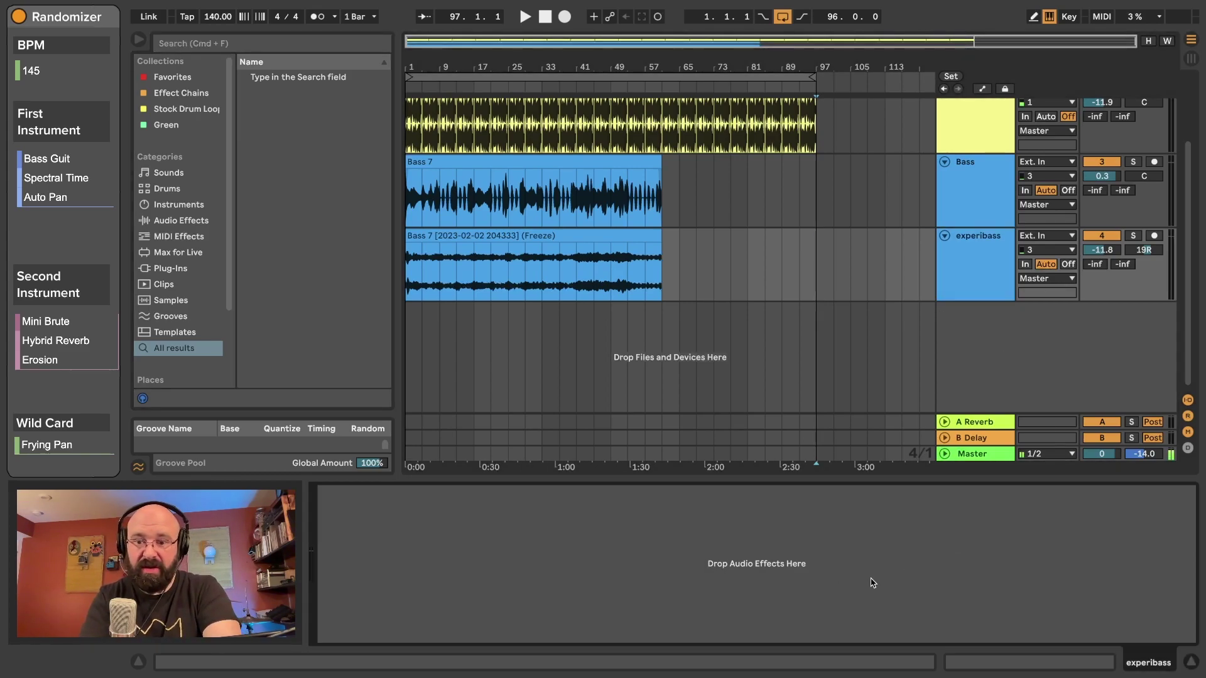
click(964, 272)
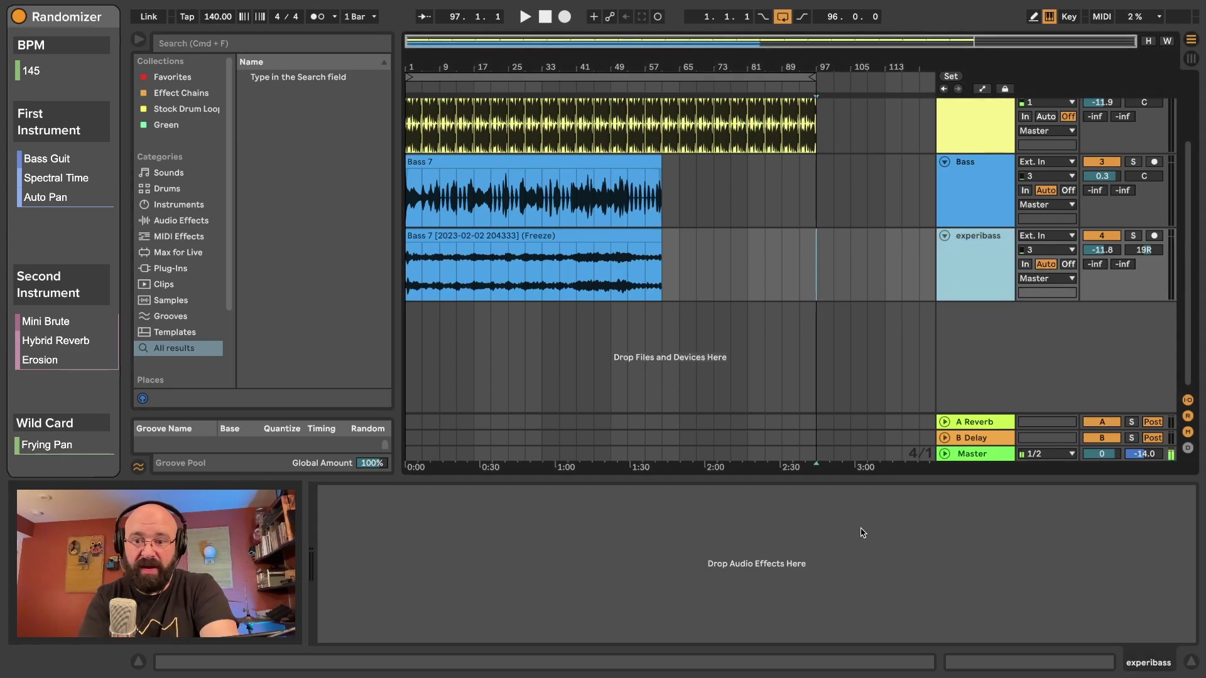
click(298, 43)
text(auto)
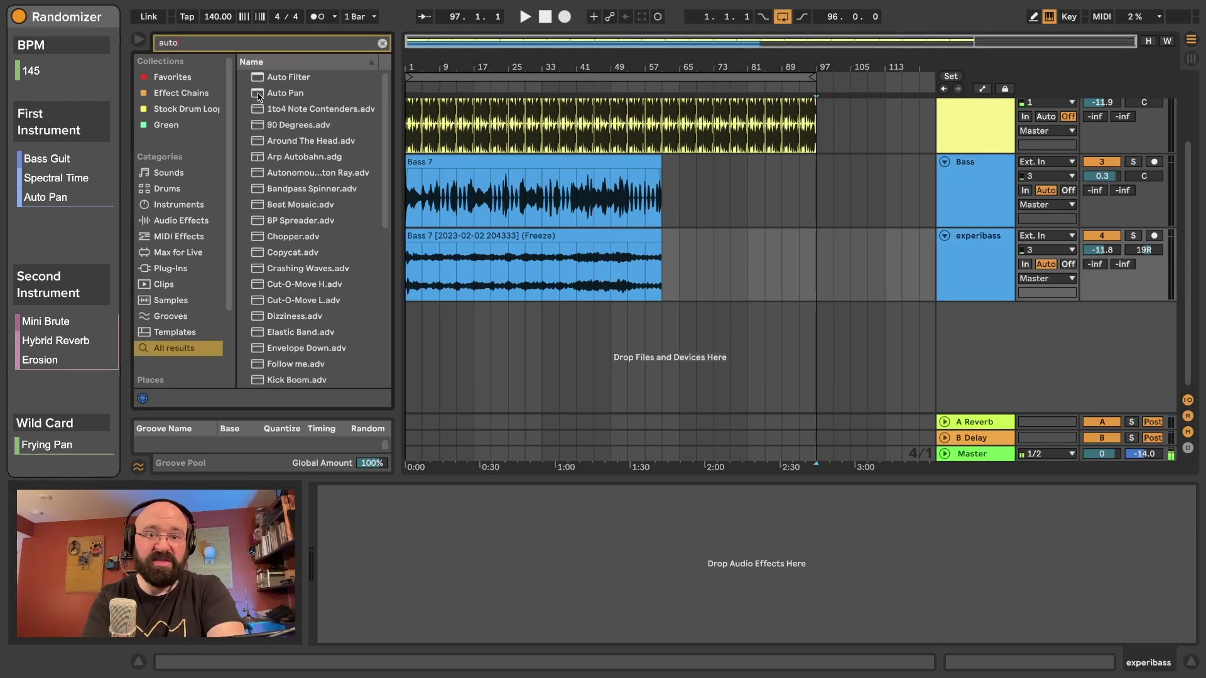
drag(250, 95, 333, 190)
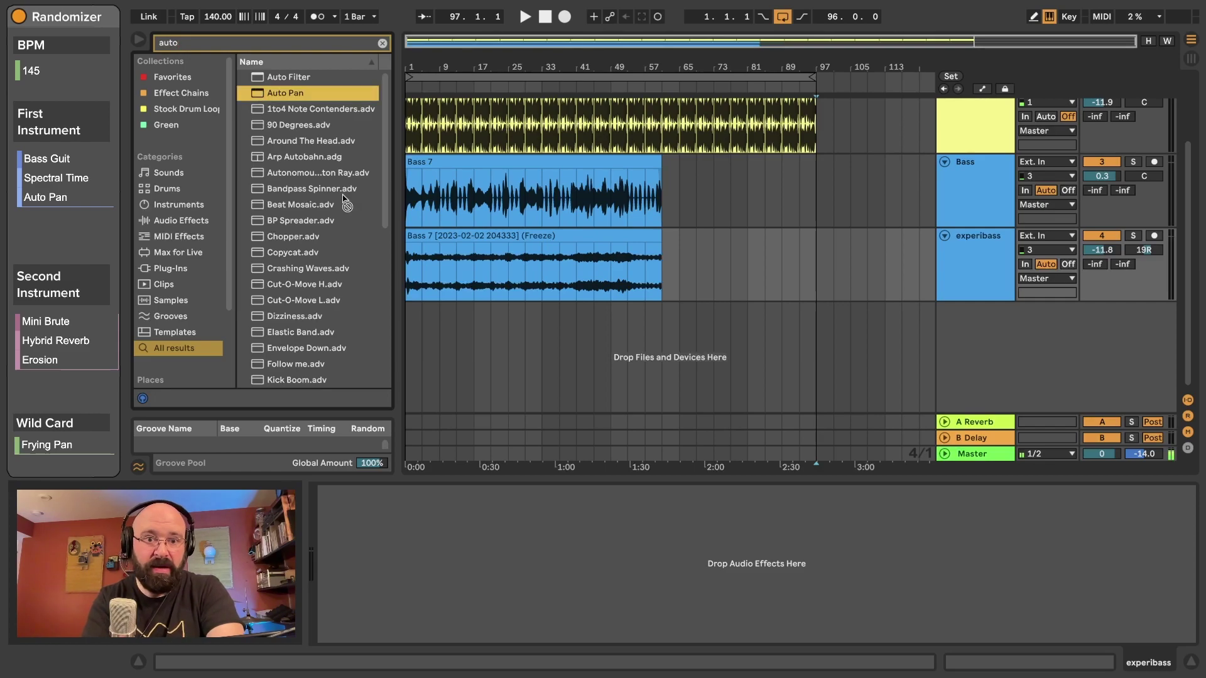
drag(442, 265, 441, 265)
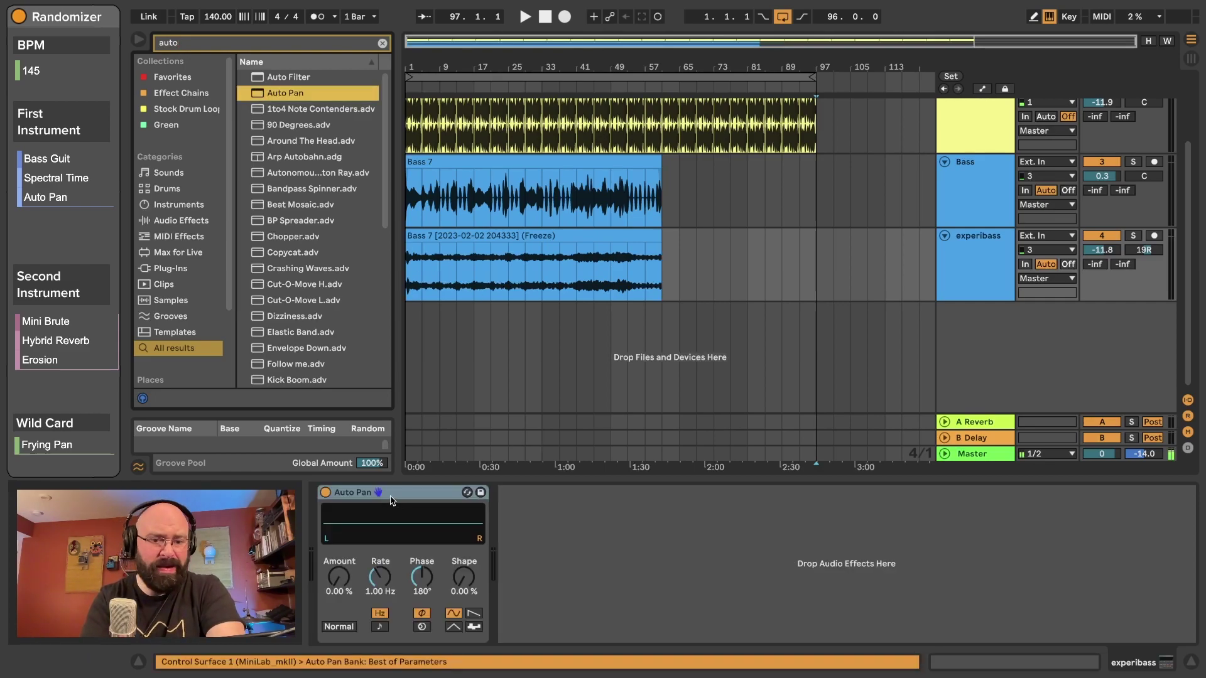
Set Auto Pan's amount to 46.8%, its tempo-synced rate to 4 and its shape to 10.3% while listening.
key(space)
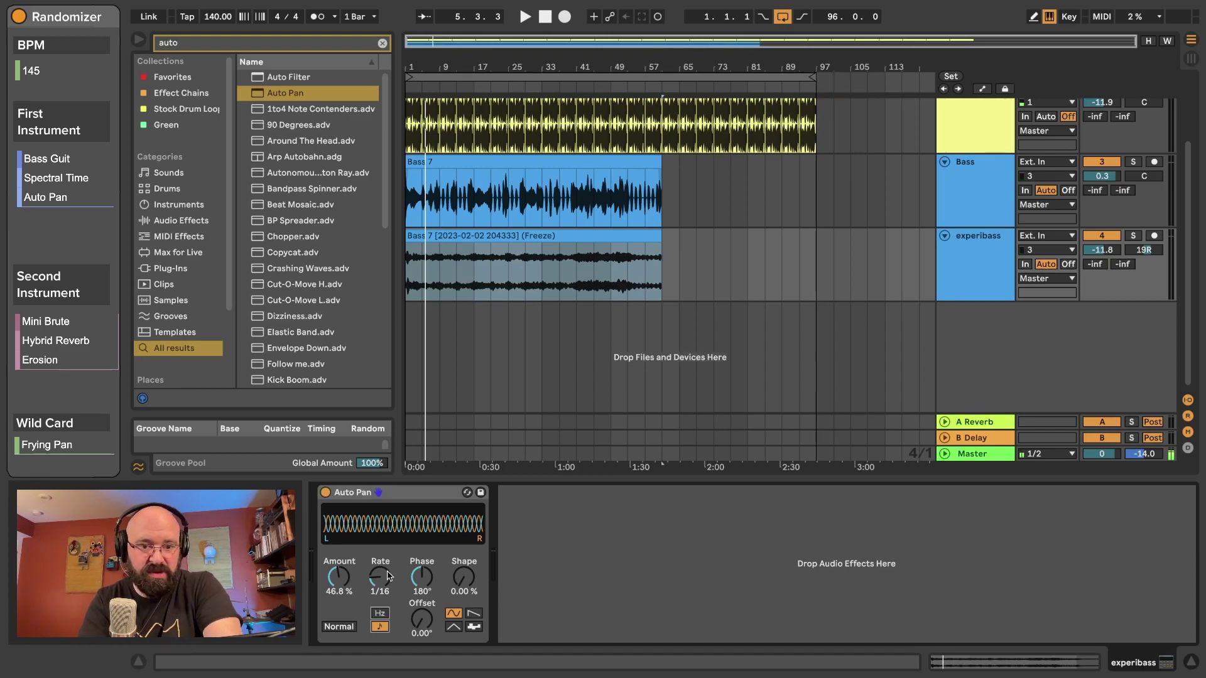
drag(387, 575, 387, 528)
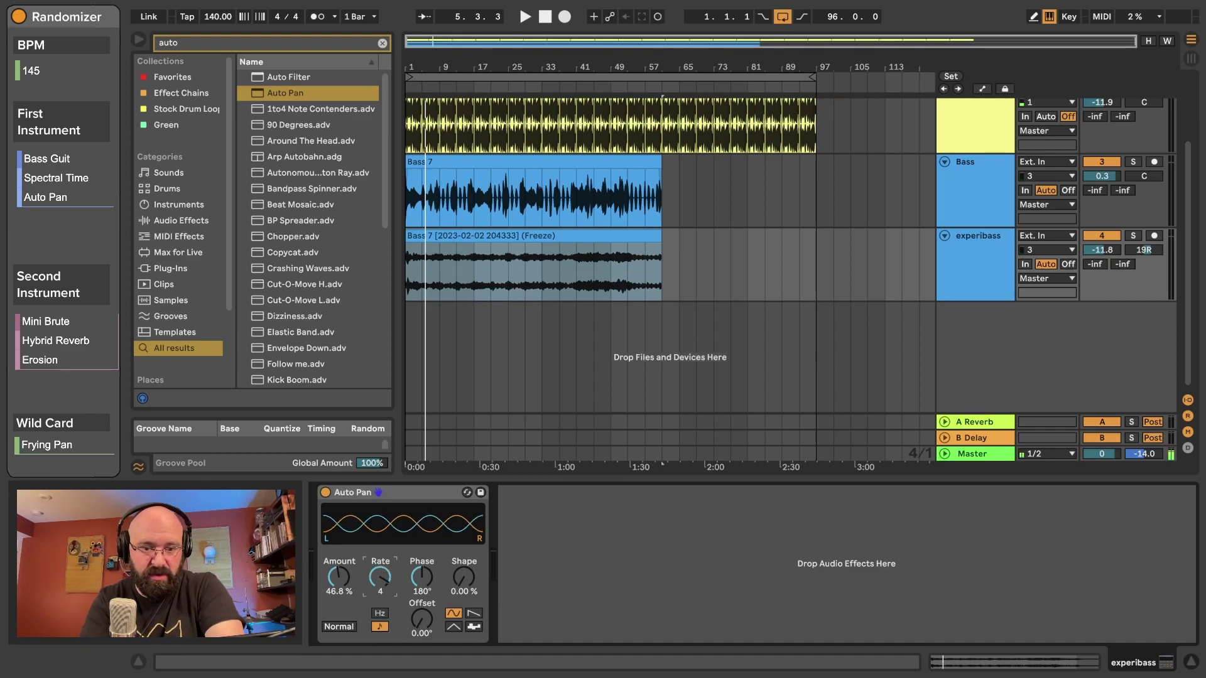
key(space)
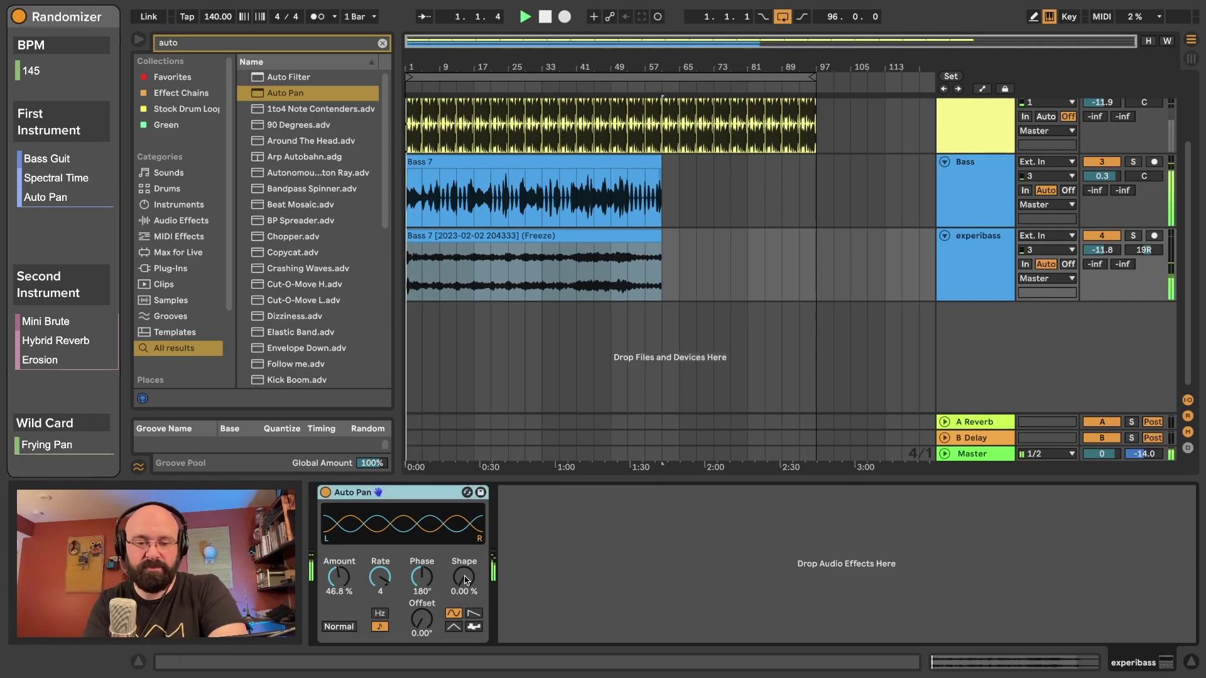
click(465, 578)
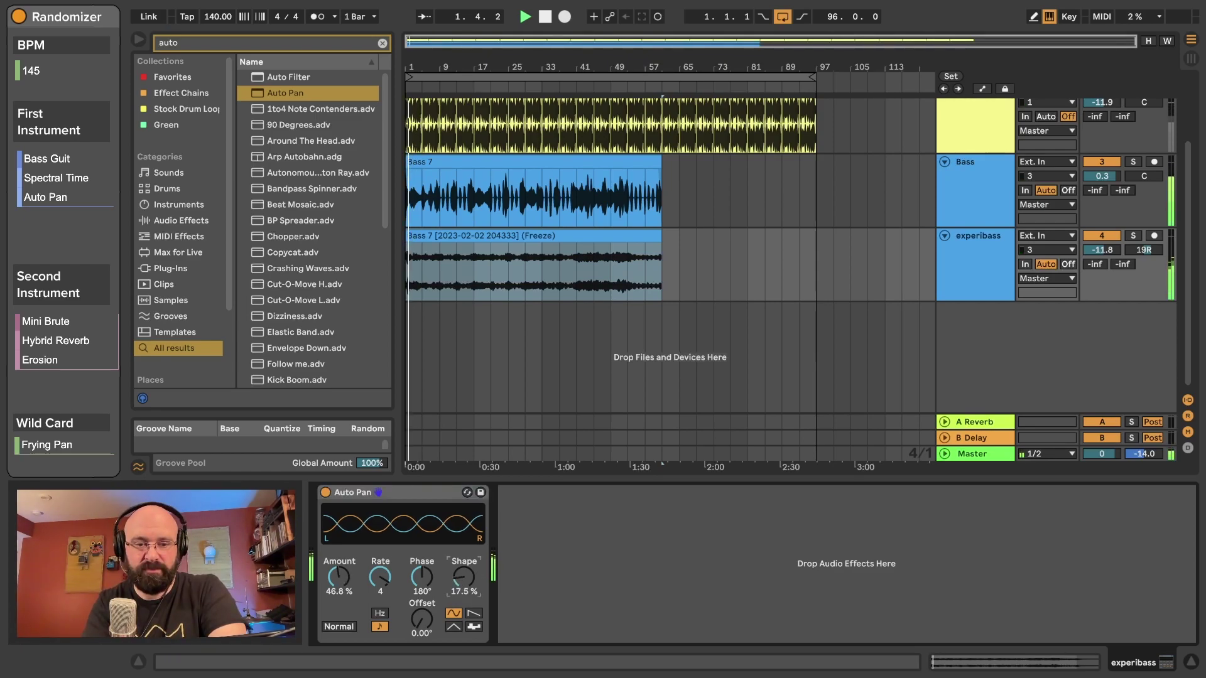
mouse_move(464, 577)
mouse_down()
mouse_move(464, 597)
mouse_move(460, 581)
mouse_up()
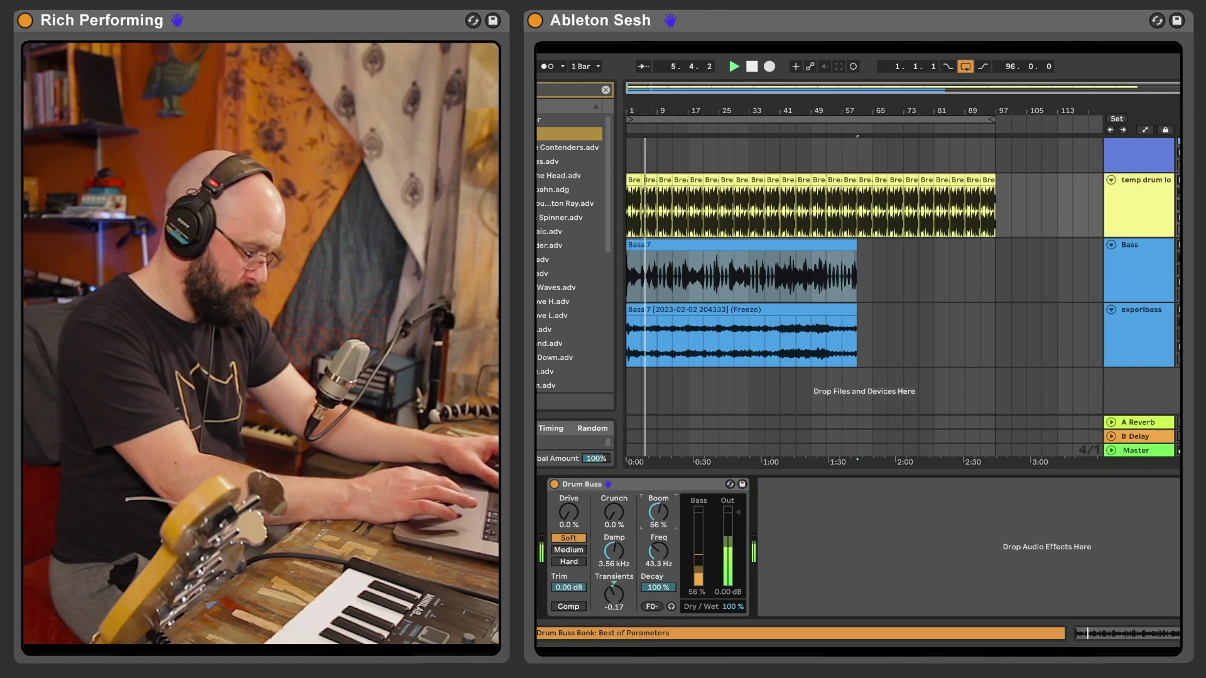
Set the Boom amount of the Bass track's Drum Buss to 52% and stop playback.
drag(658, 512, 658, 507)
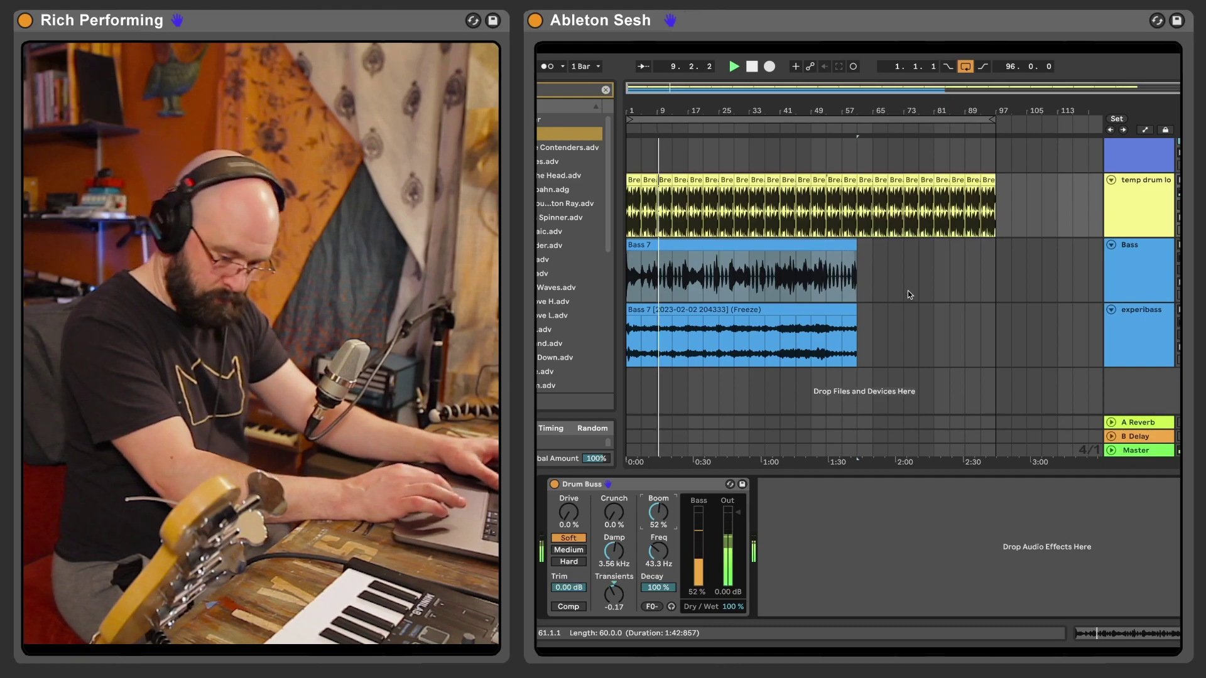
key(space)
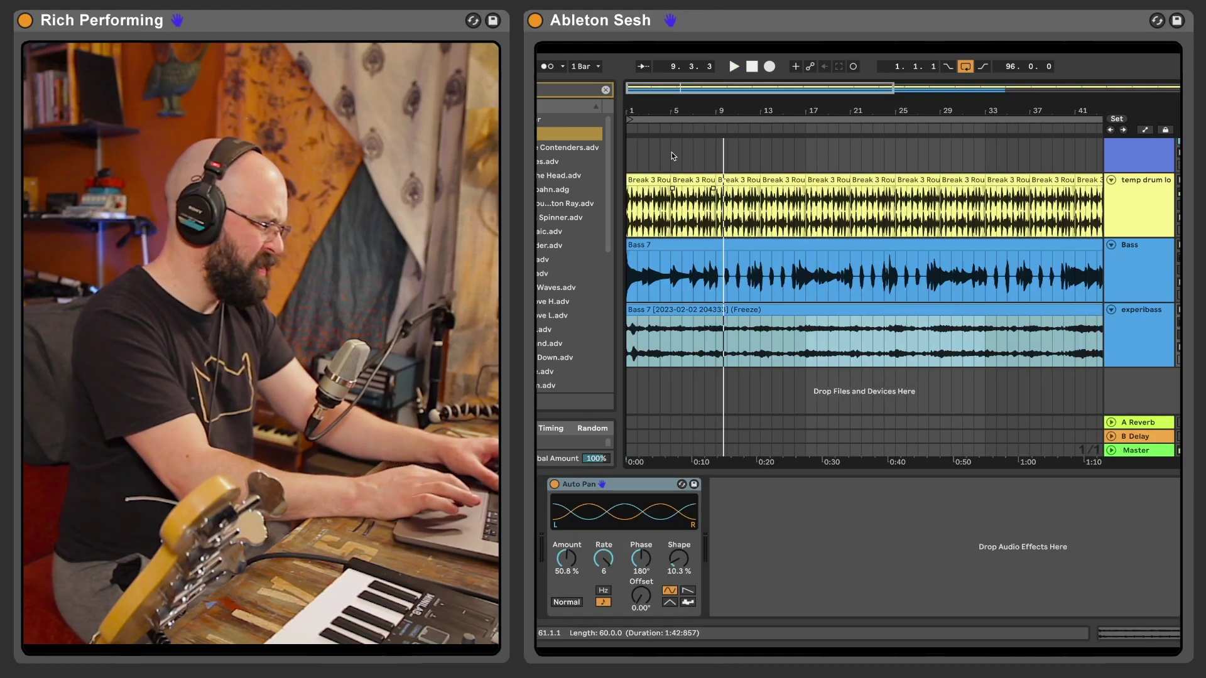
Delete the half bar of experibass audio from 9.1.1 to 9.3.1.
click(666, 129)
click(1140, 333)
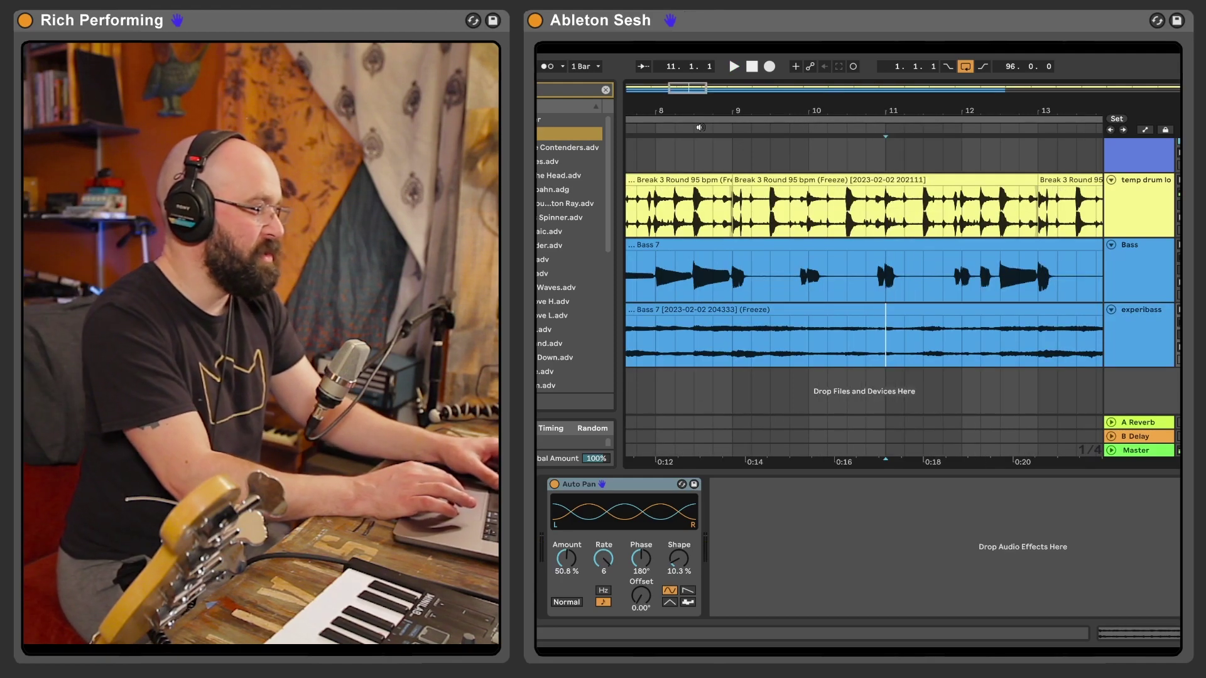
drag(733, 339, 771, 339)
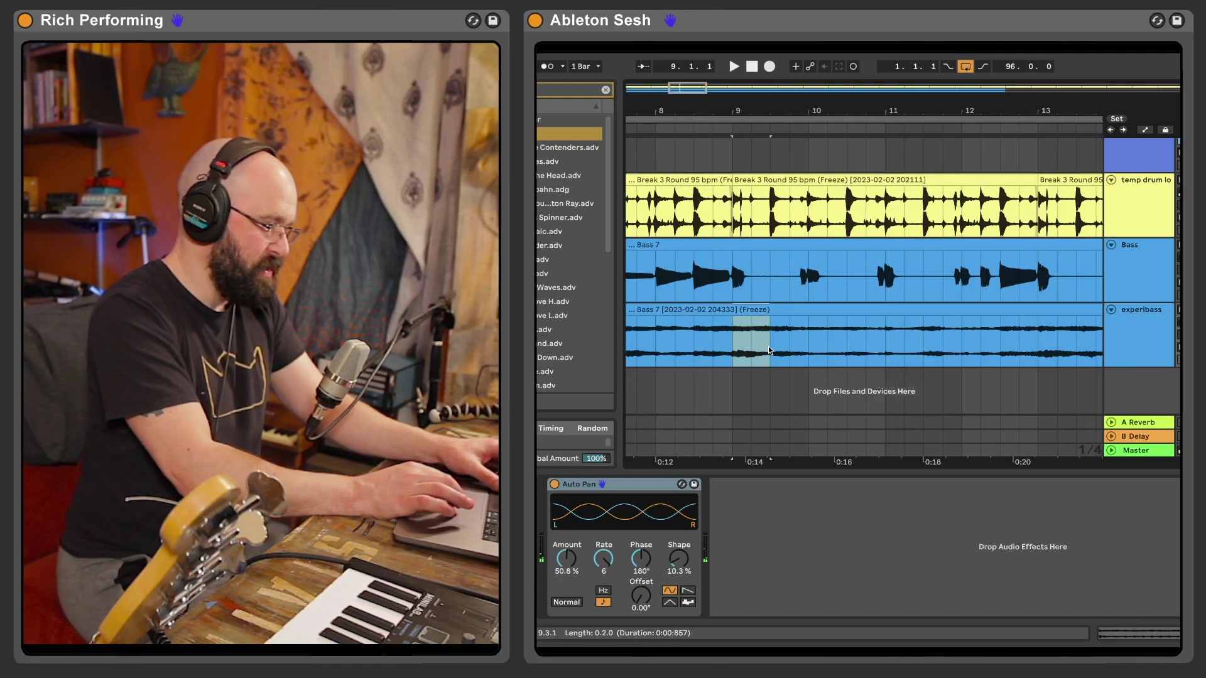
key(Delete)
Split the experibass clip at bar 12, consolidate bar 9 up to bar 12, and add a warp marker where its sound begins.
click(961, 333)
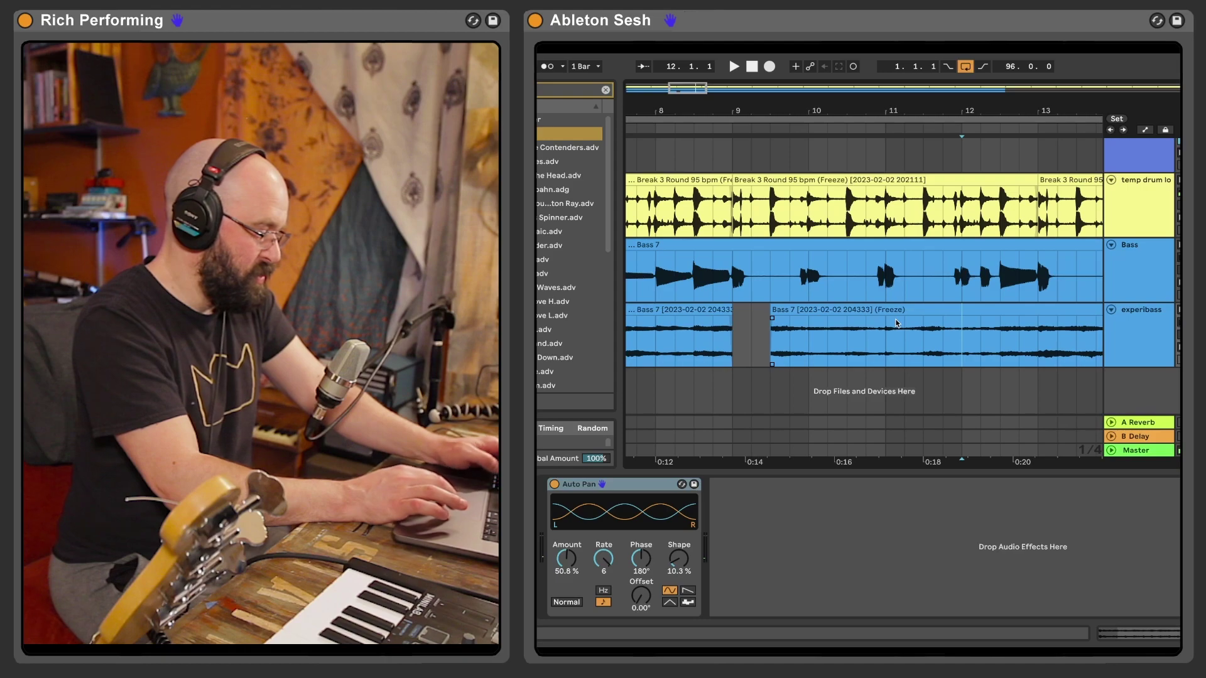
click(886, 311)
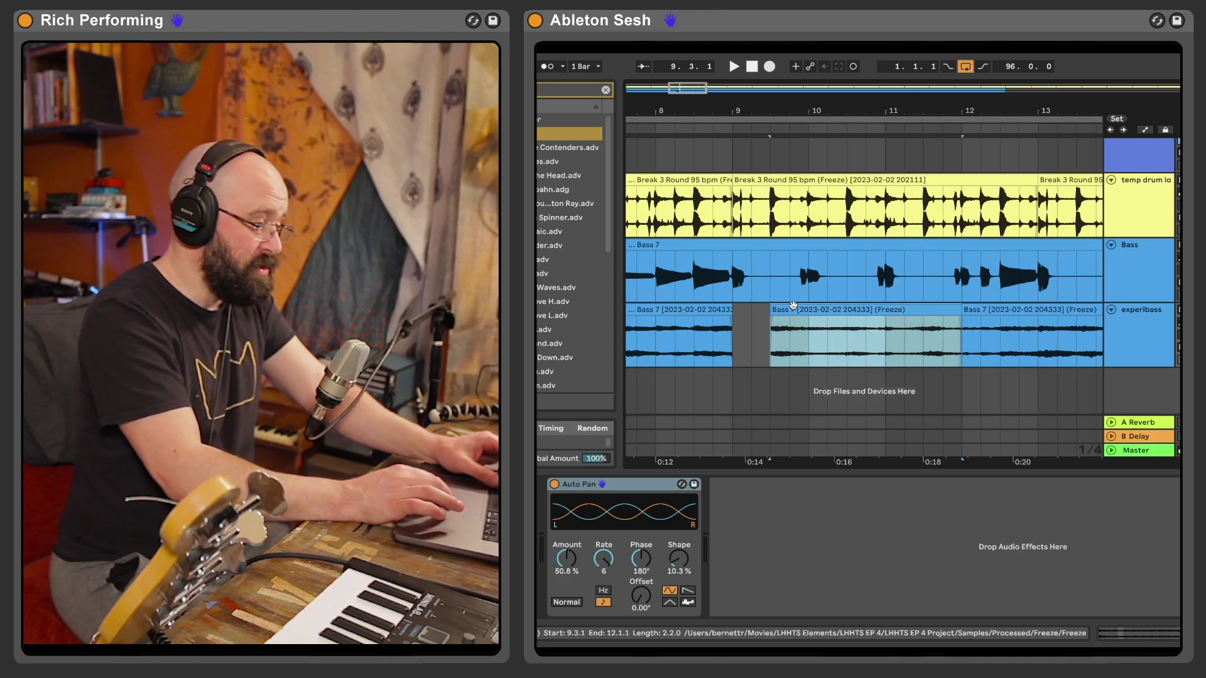
shift+click(737, 325)
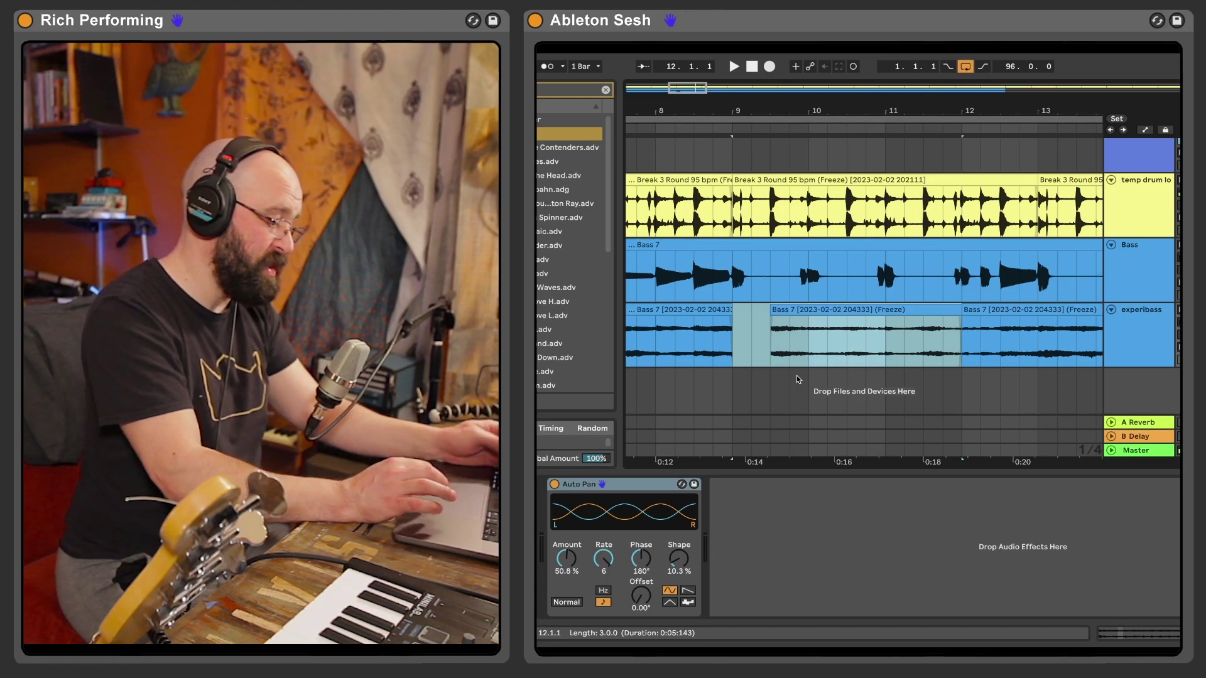
key(ctrl+j)
double_click(890, 512)
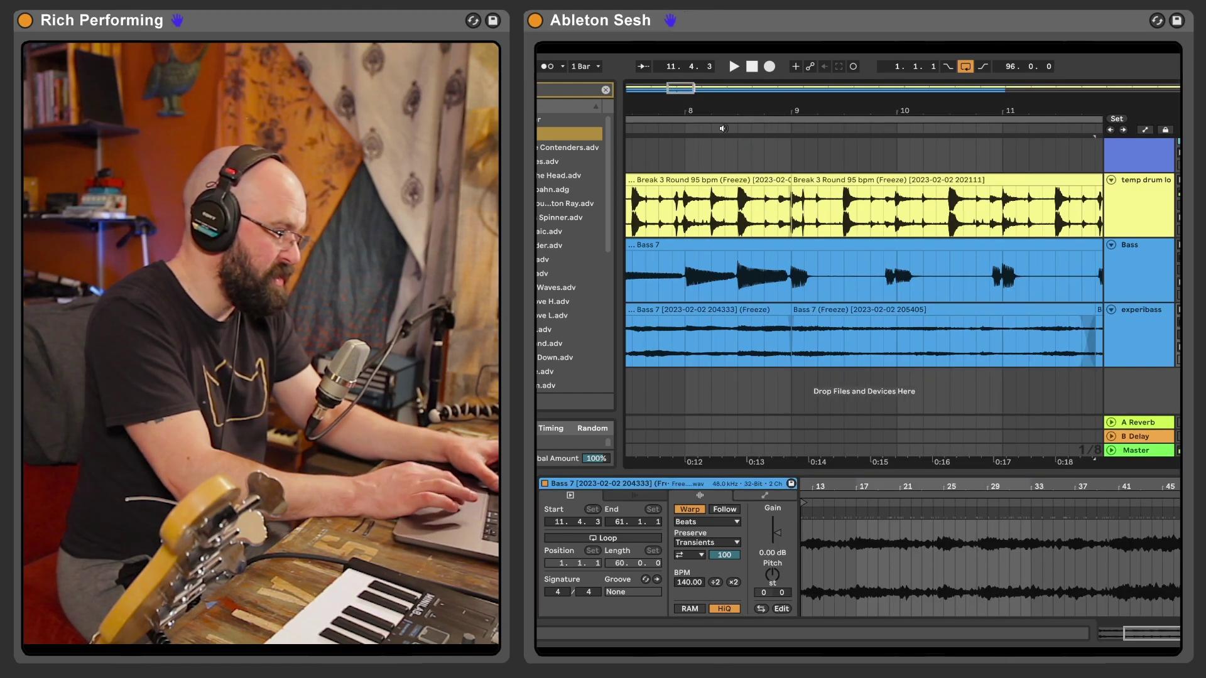
Play the arrangement from around bar 8 to check the edited experibass section.
click(723, 129)
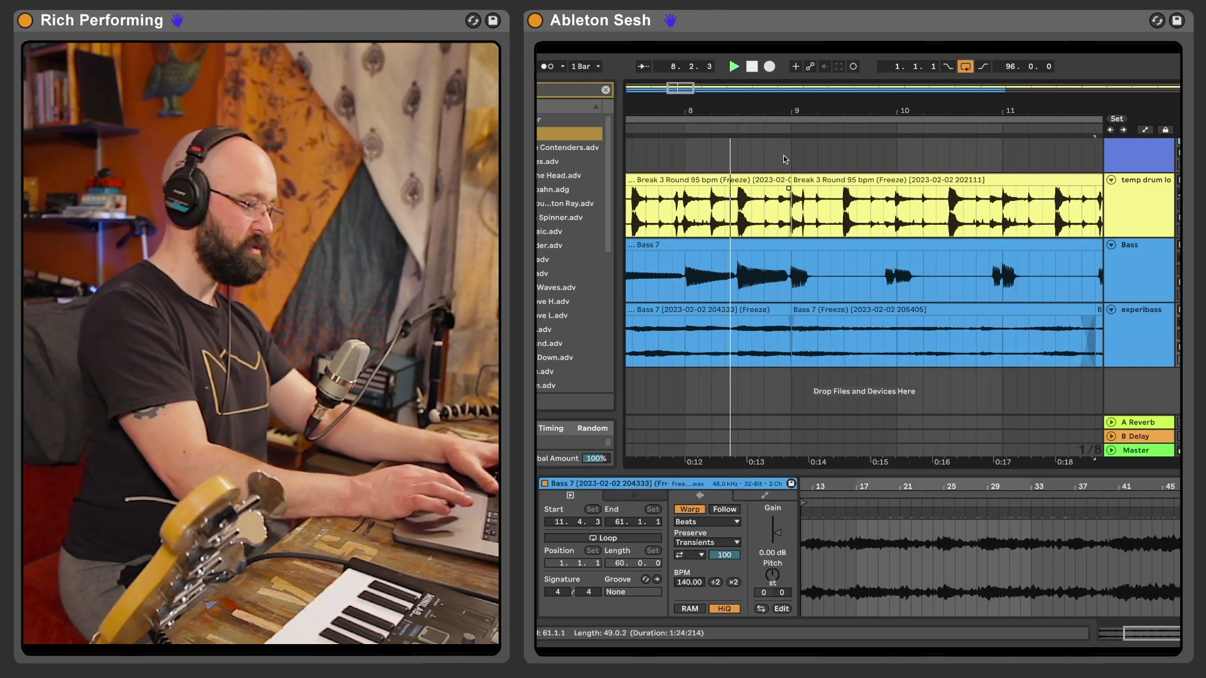
drag(772, 117, 792, 110)
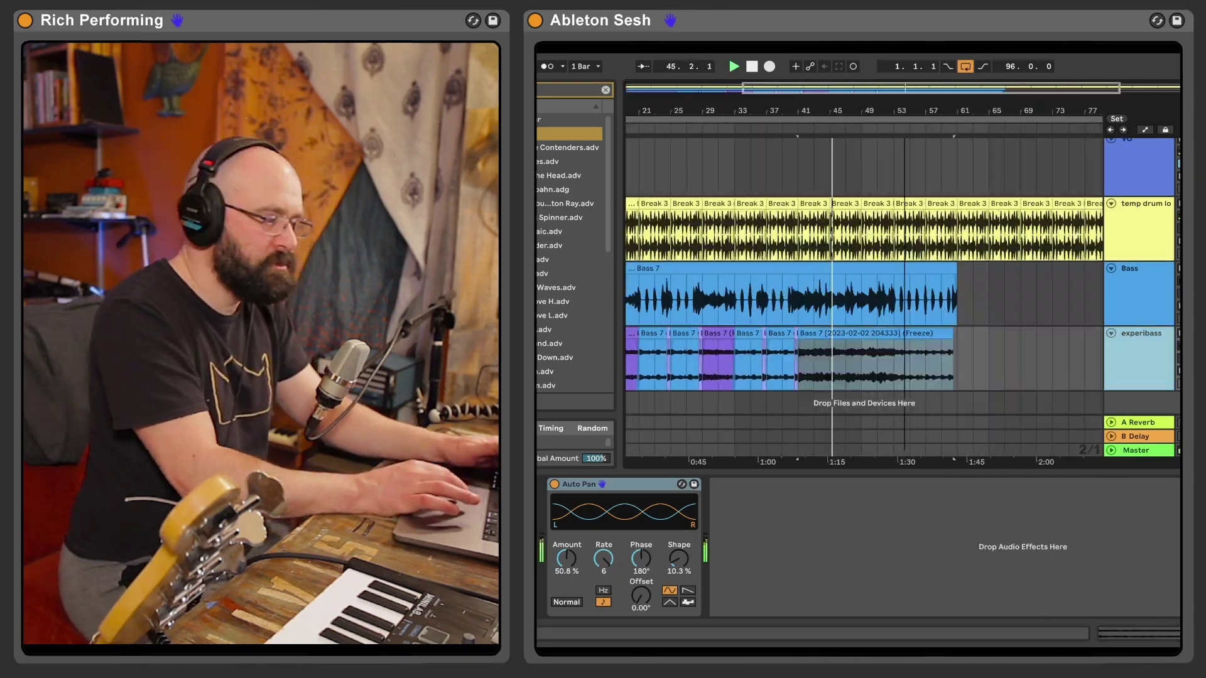
click(729, 58)
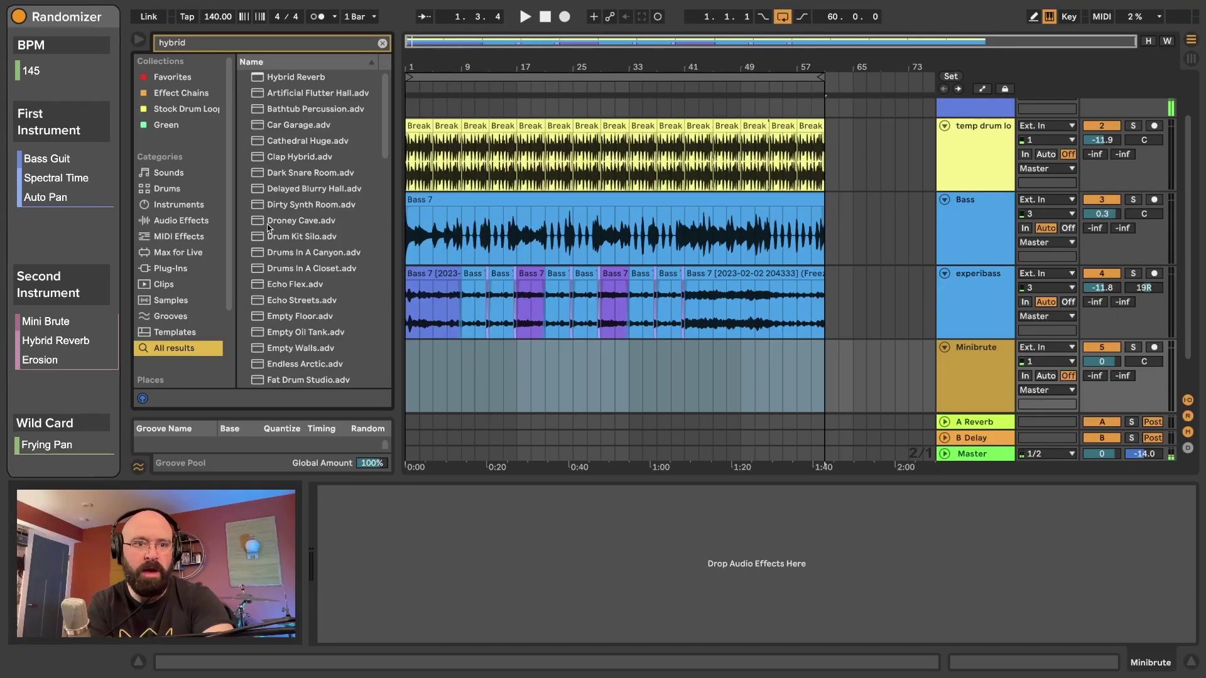
Add Hybrid Reverb to the Minibrute track, search the browser for ero and add Erosion after it.
double_click(258, 78)
click(381, 43)
text(ero)
double_click(282, 77)
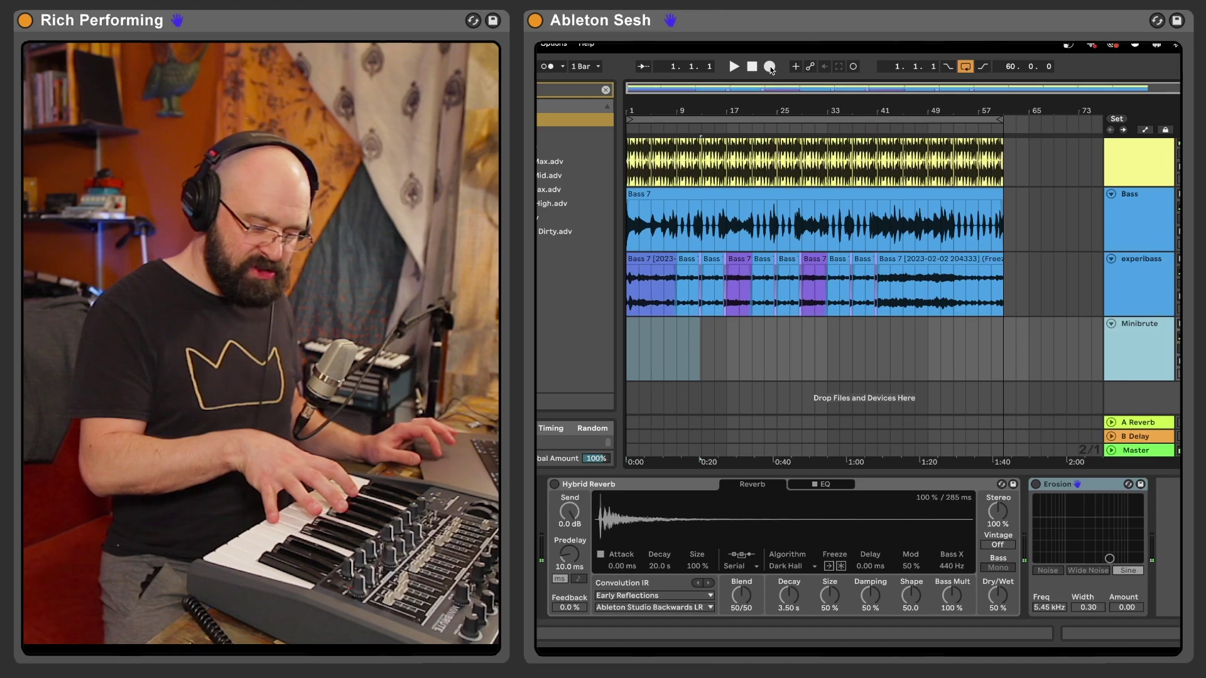
Record a Minibrute synth part into the arrangement and duplicate its track for another layer.
click(770, 68)
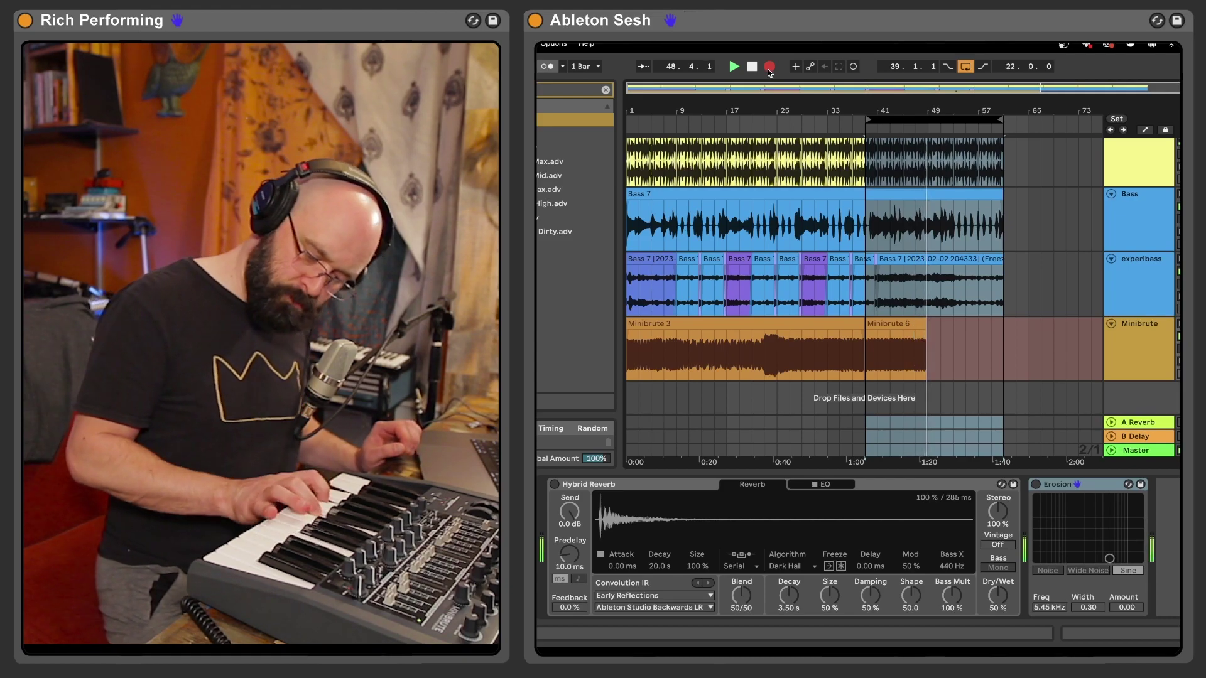
click(1132, 355)
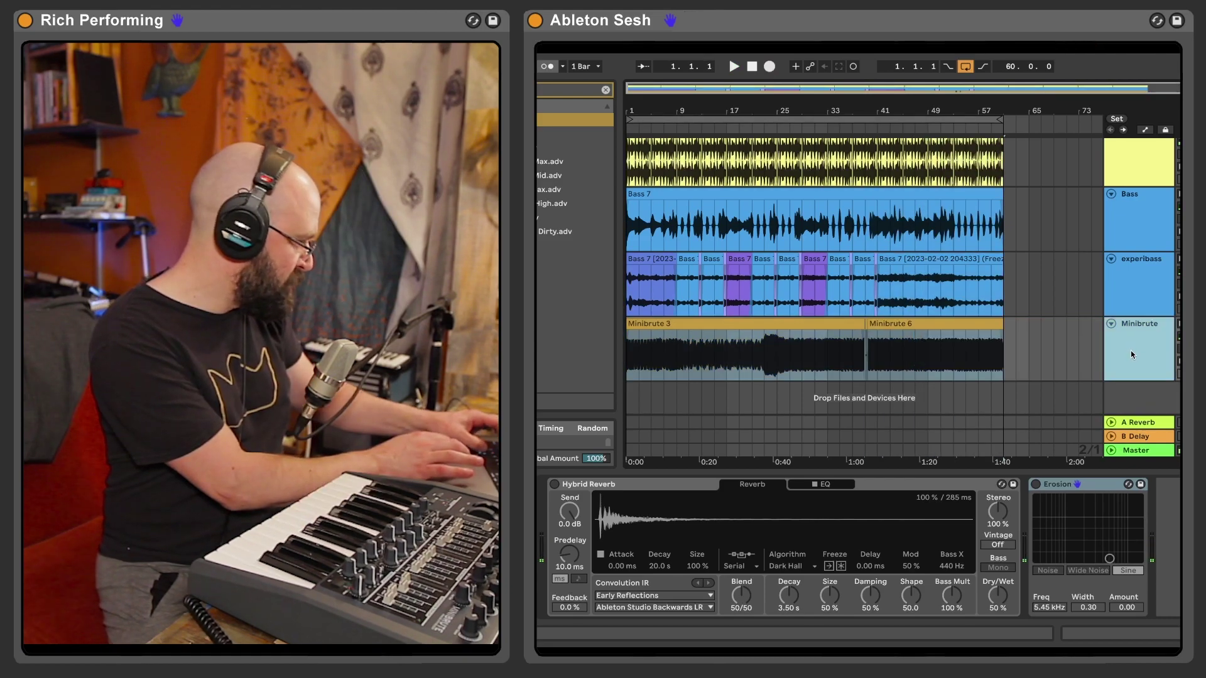
key(ctrl+d)
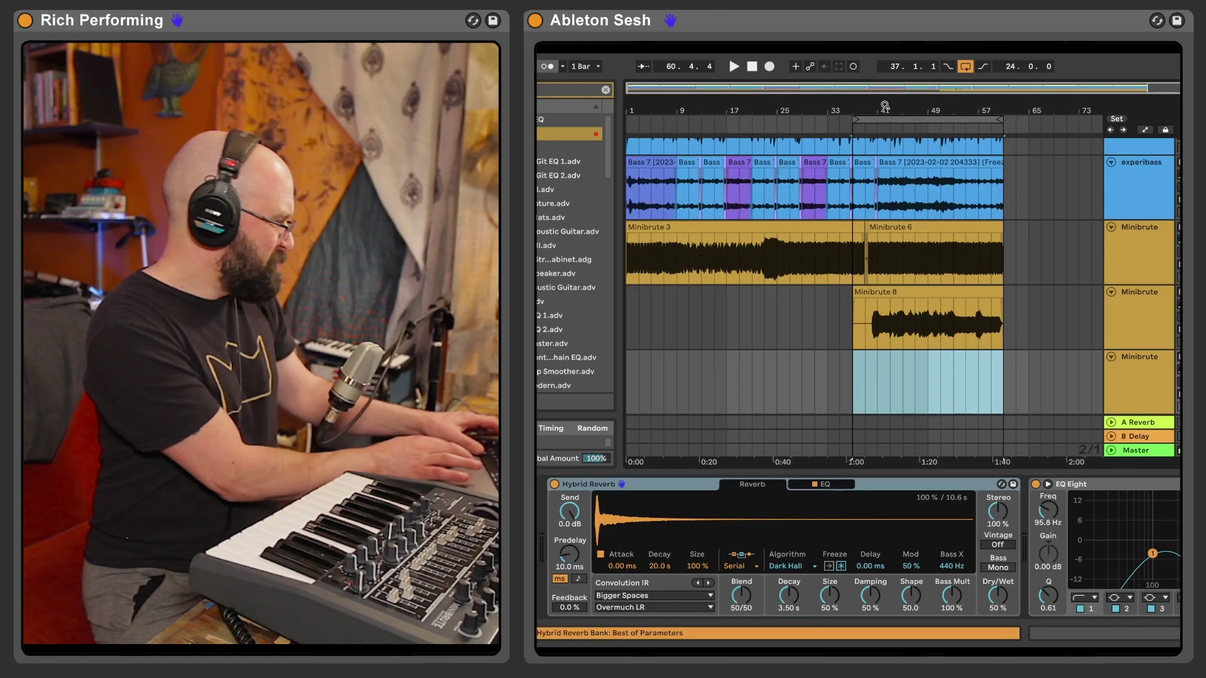
Extend the loop back to bar 1 so it spans 60 bars, and play it with the empty Minibrute track selected.
click(873, 119)
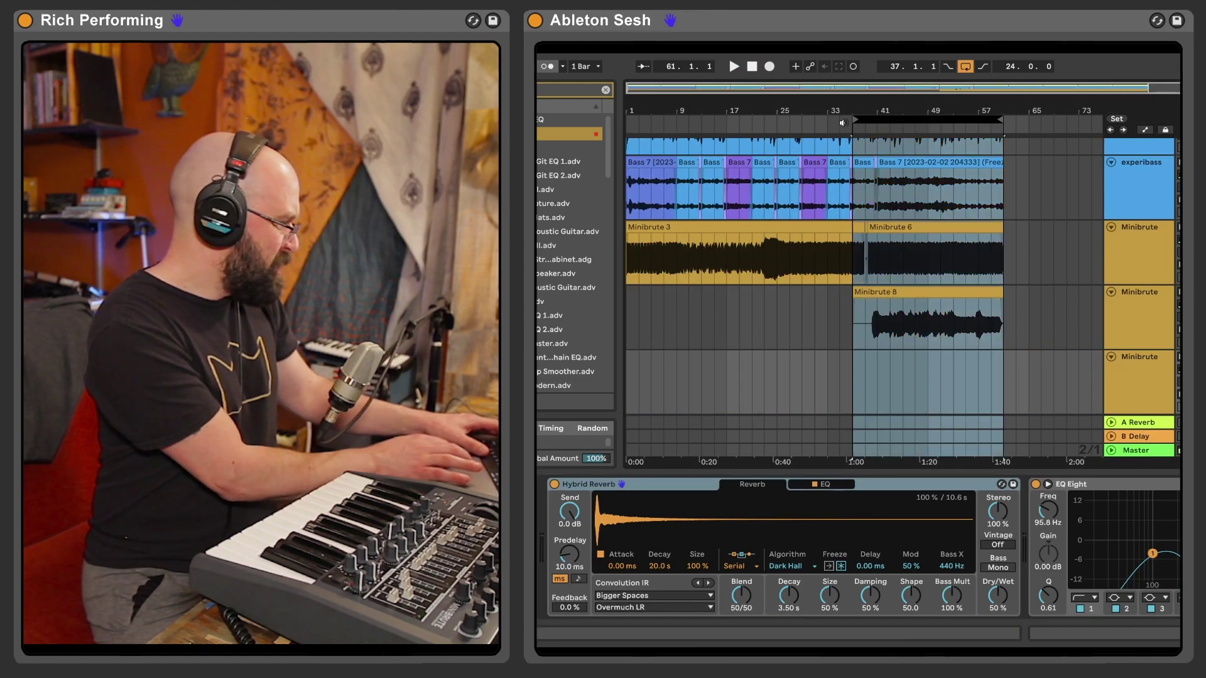
drag(857, 119, 627, 120)
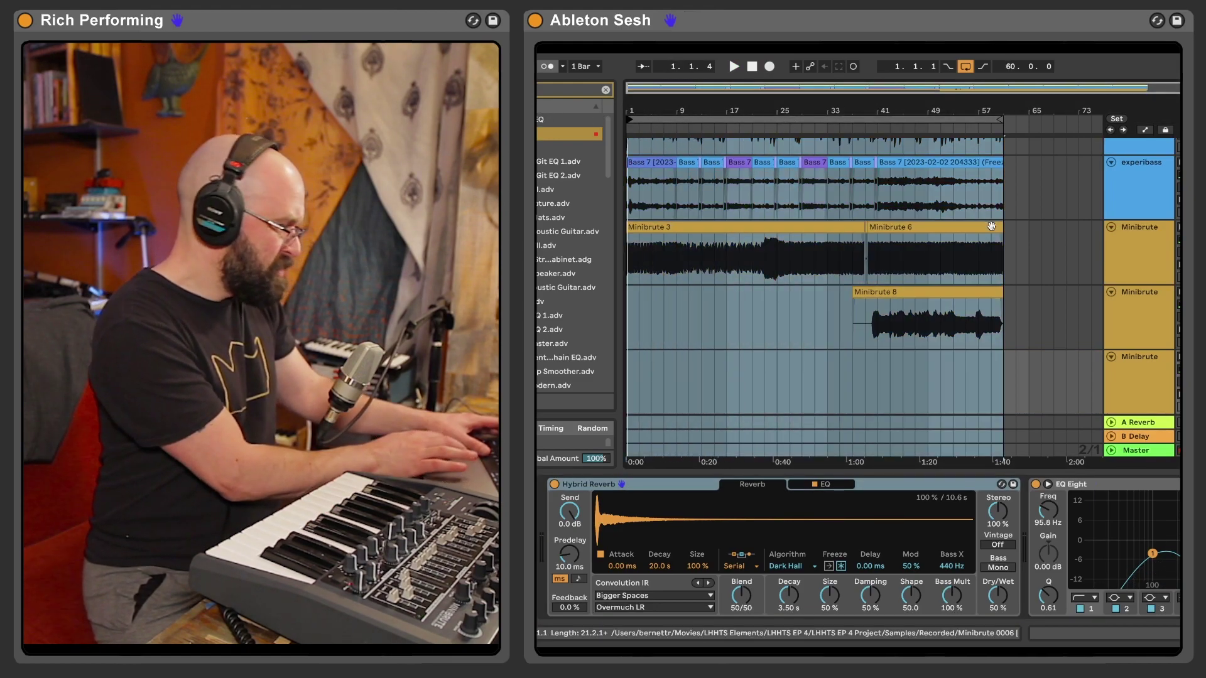
click(1166, 391)
key(space)
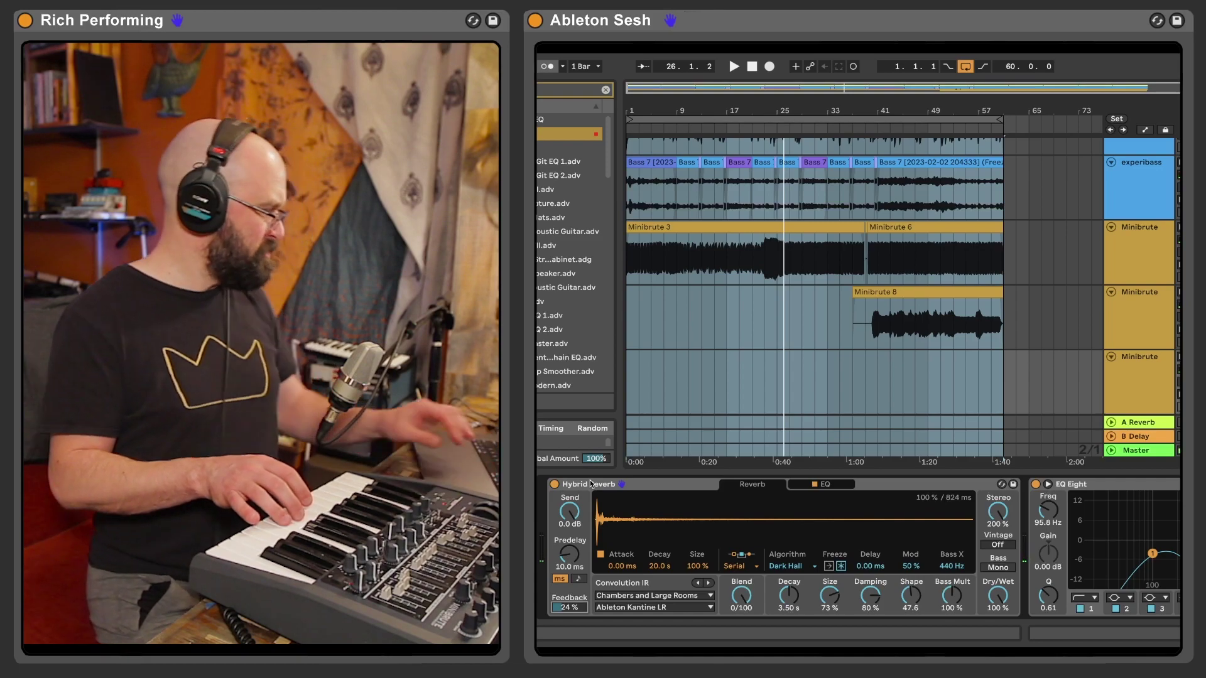
Return to the start and record a full-length take on the empty Minibrute track.
click(752, 67)
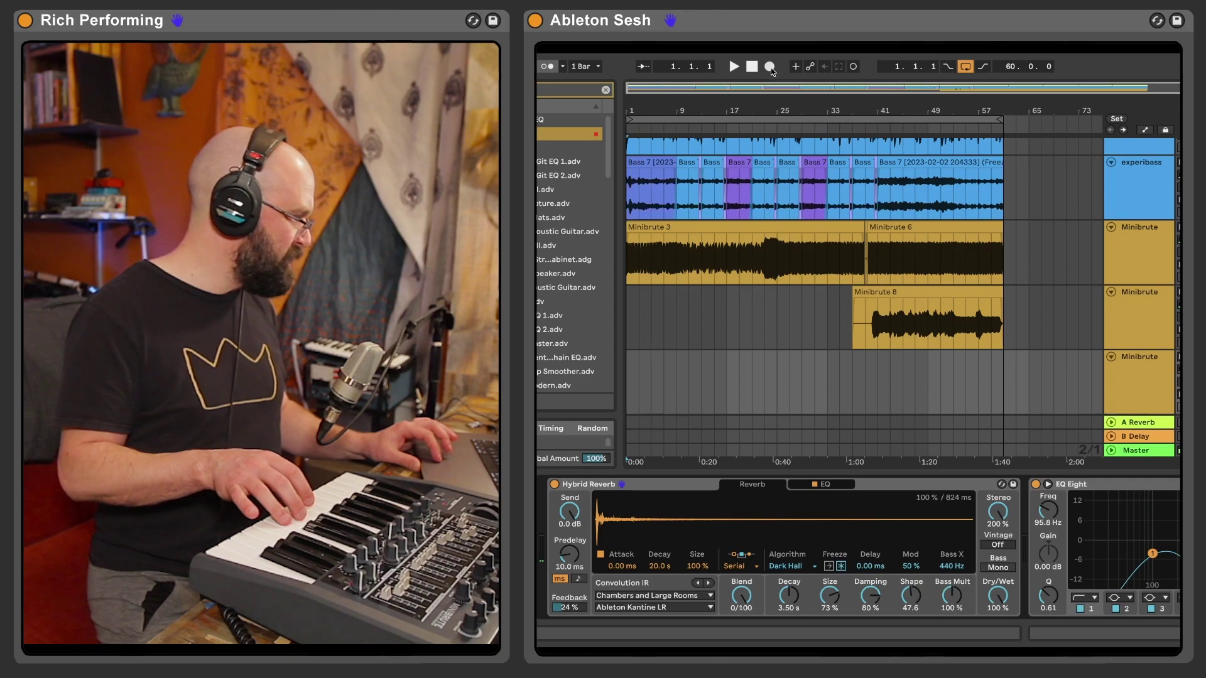
click(770, 67)
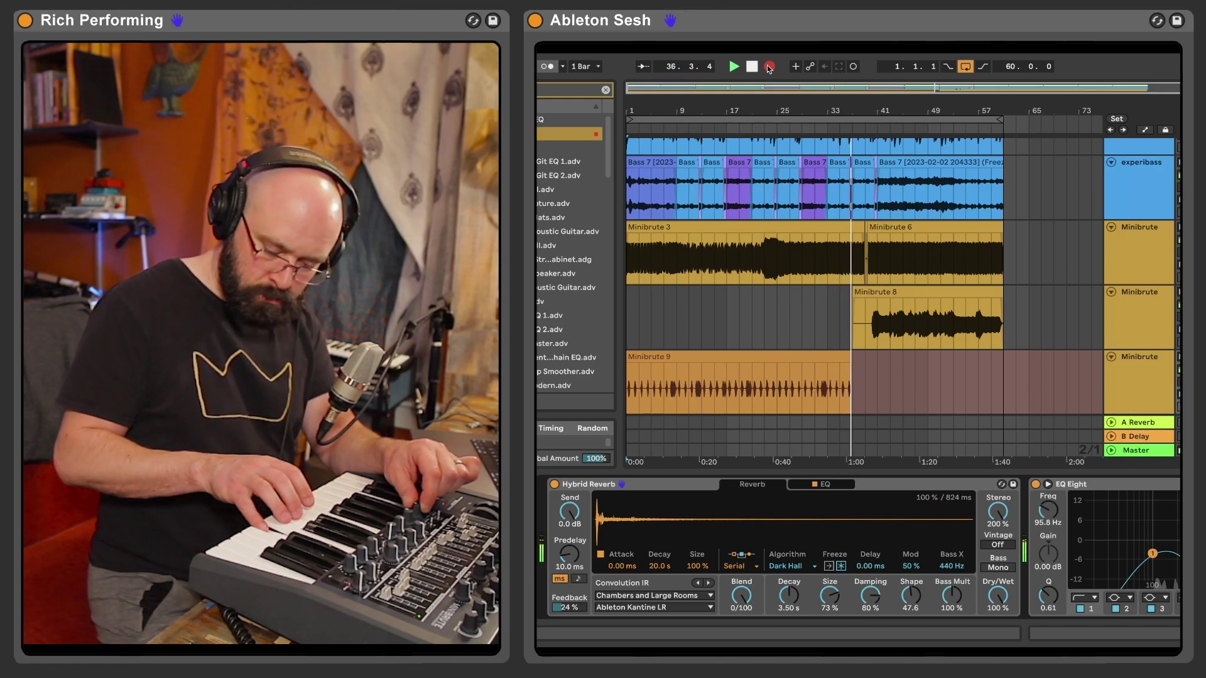
key(space)
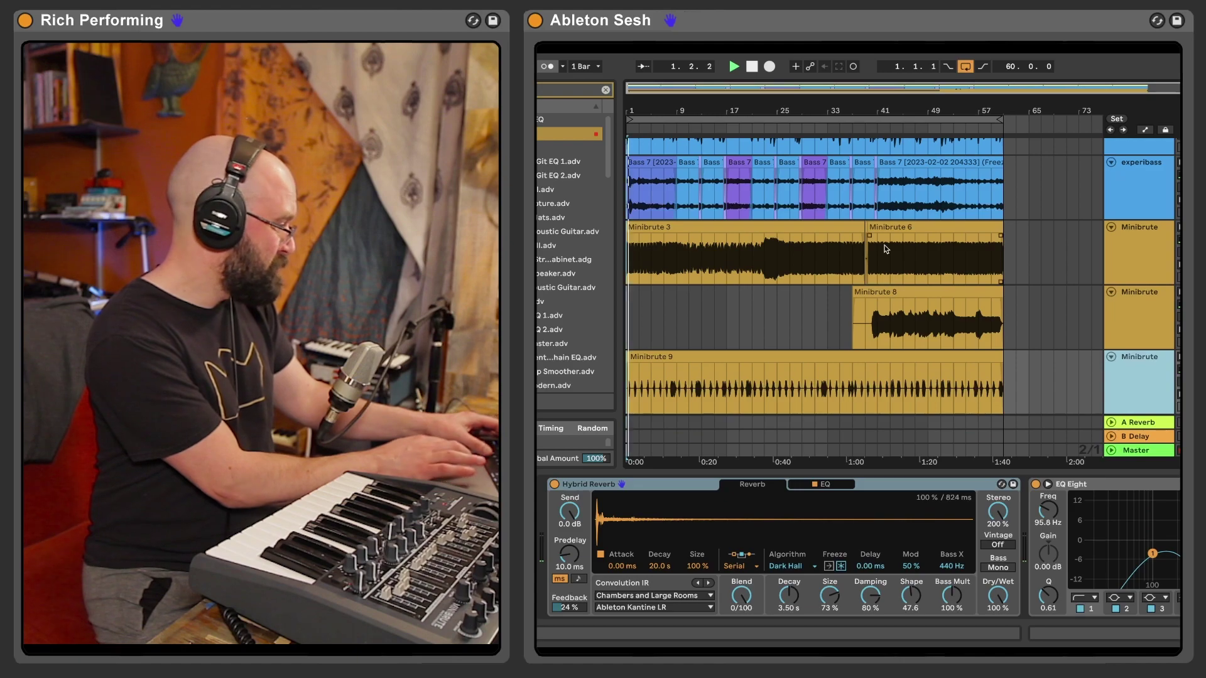
Play back the song while checking the Minibrute tracks and their effects.
click(1101, 246)
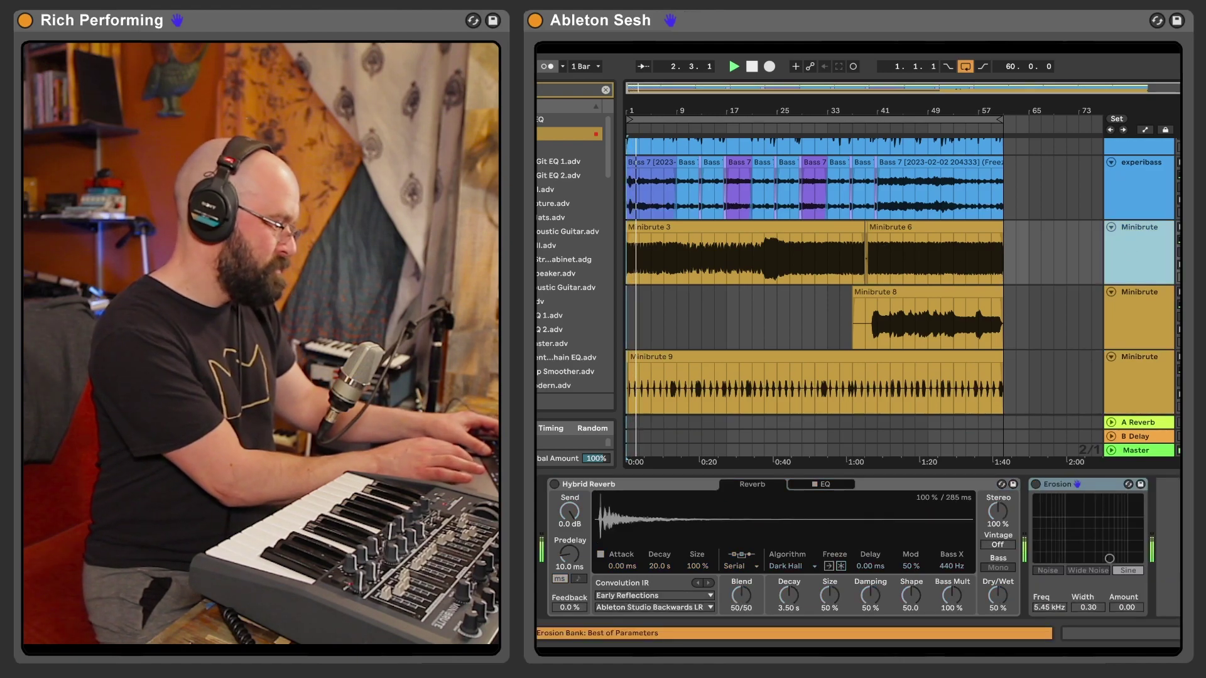
click(1160, 382)
scroll(1148, 252, down, 1)
key(space)
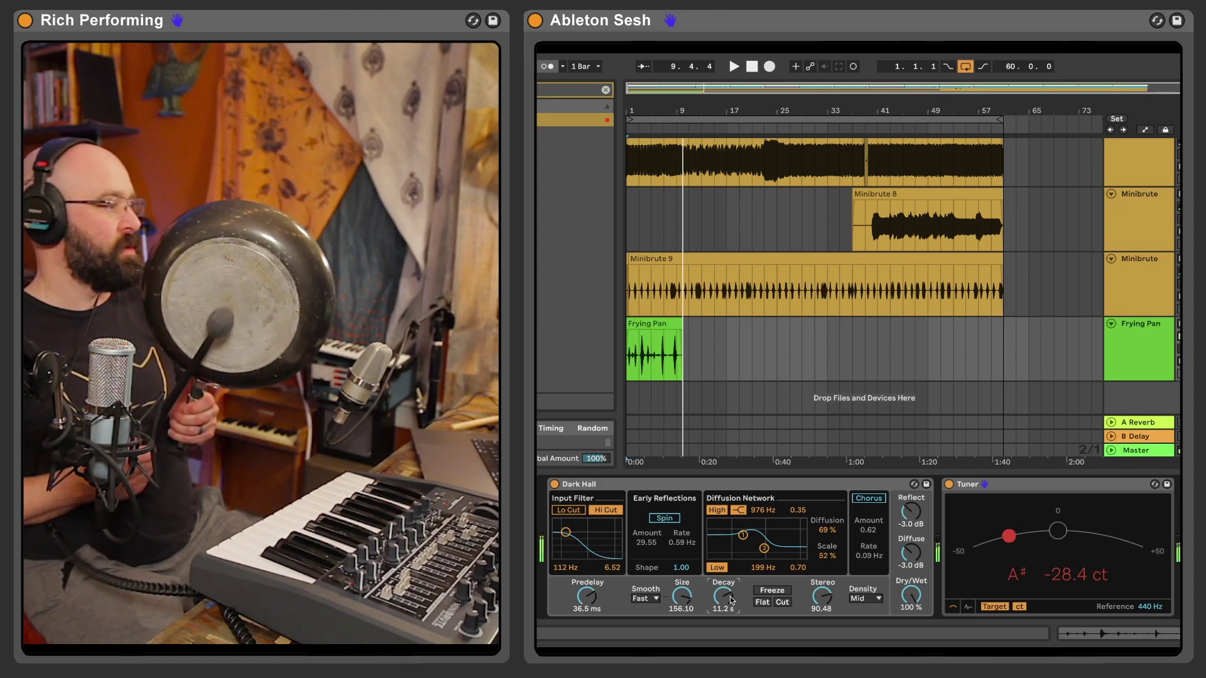
Record a new frying pan take on the Frying Pan track.
click(770, 66)
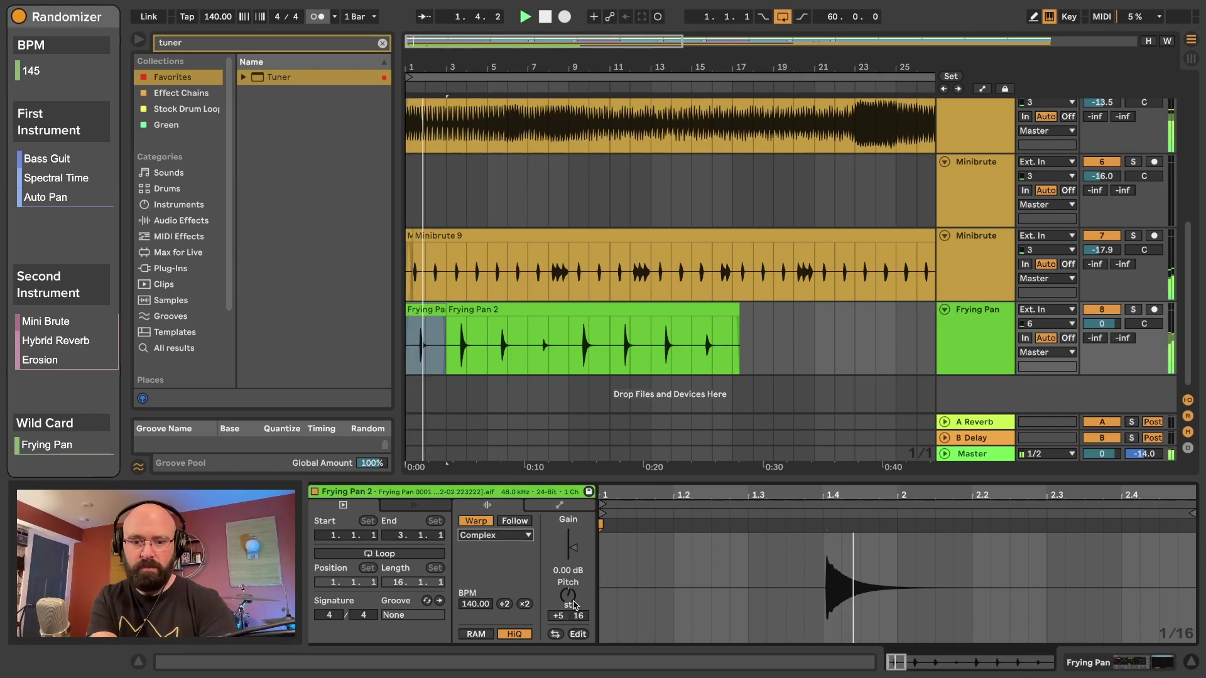
Set the first frying pan clip to Complex warping and transpose it up 7 semitones, auditioning each pitch change.
key(space)
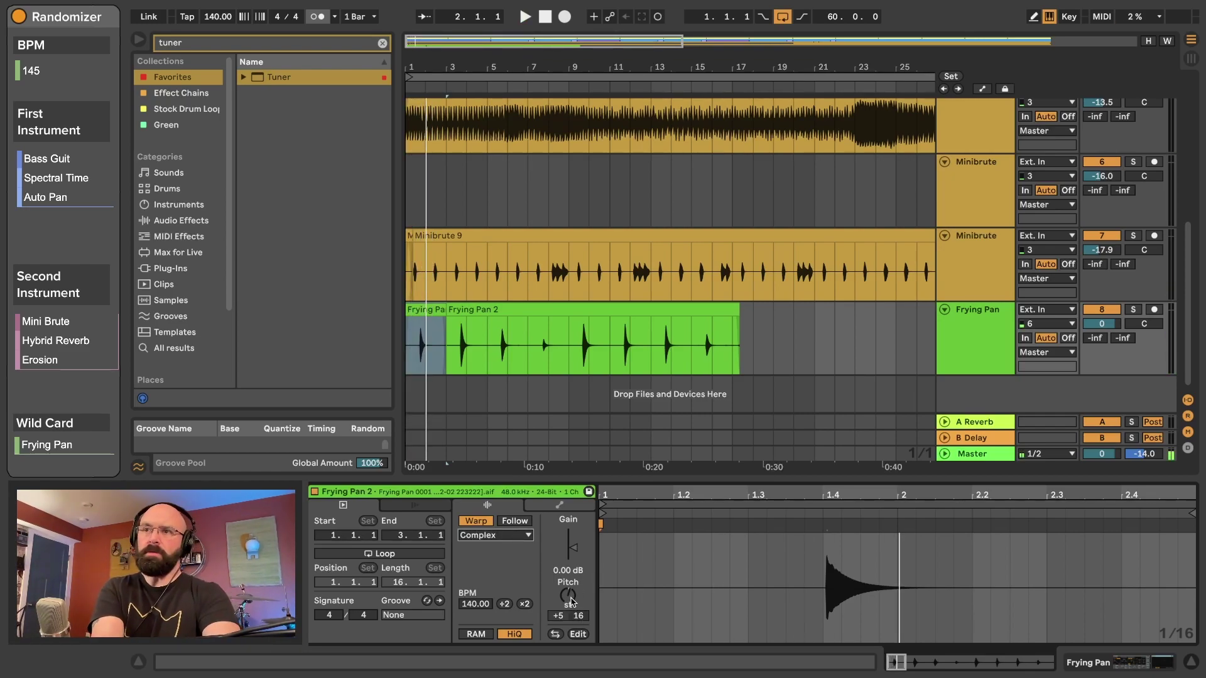
key(space)
double_click(571, 597)
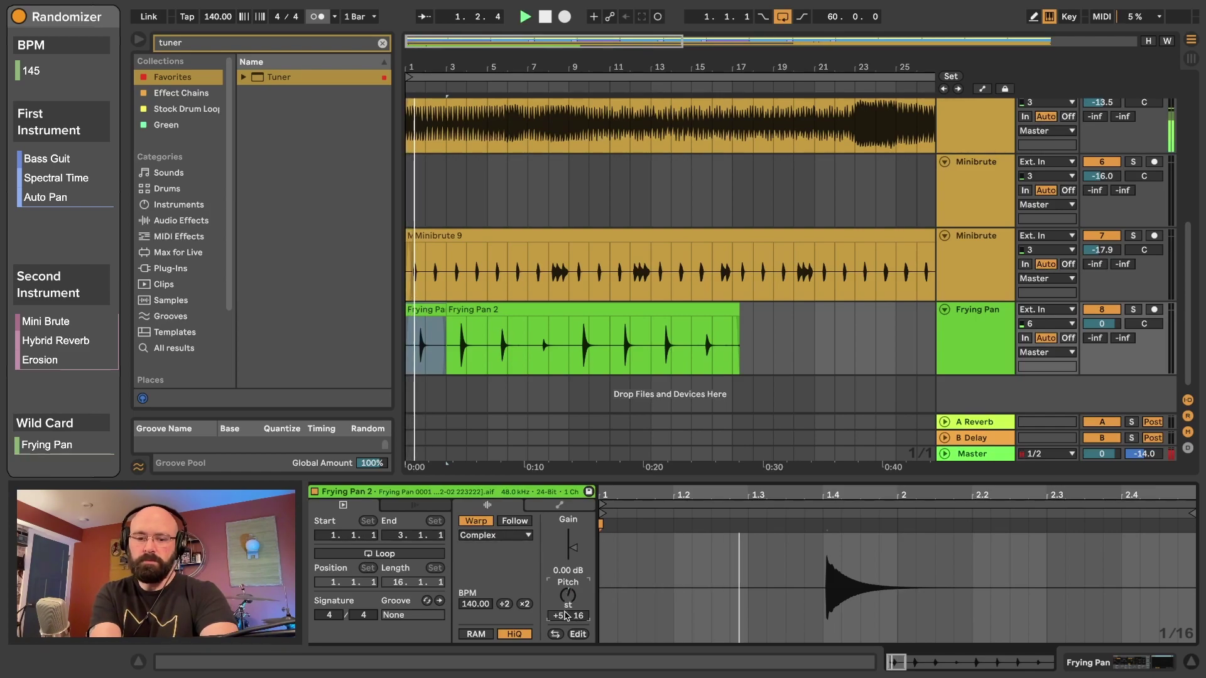
key(space)
key(space)
drag(567, 596, 568, 586)
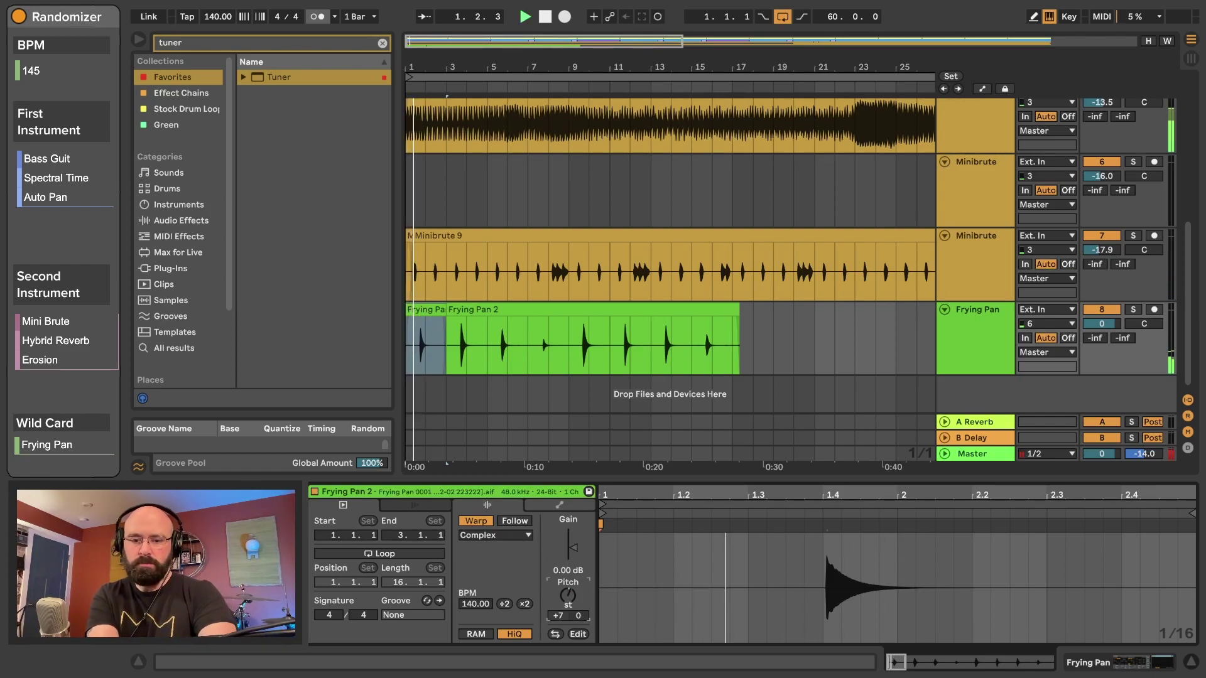
key(space)
key(space)
key(Down)
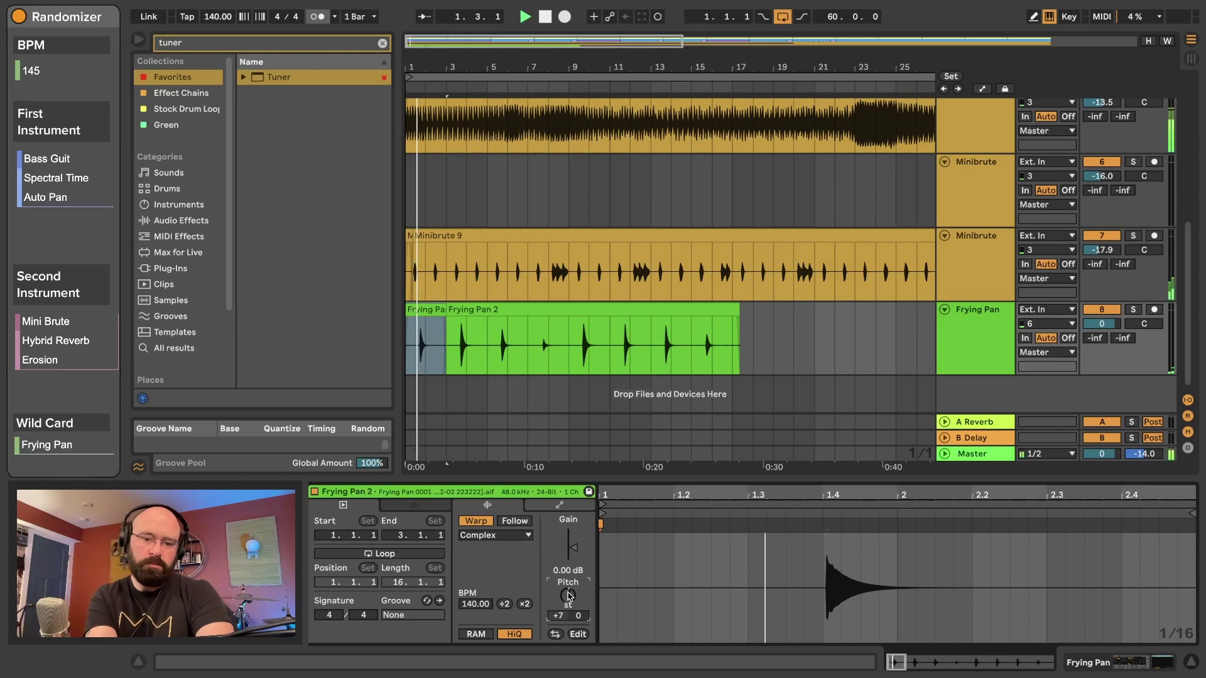
Detune the first frying pan clip down by about 29 cents while listening, and stop playback.
key(space)
drag(578, 616, 581, 620)
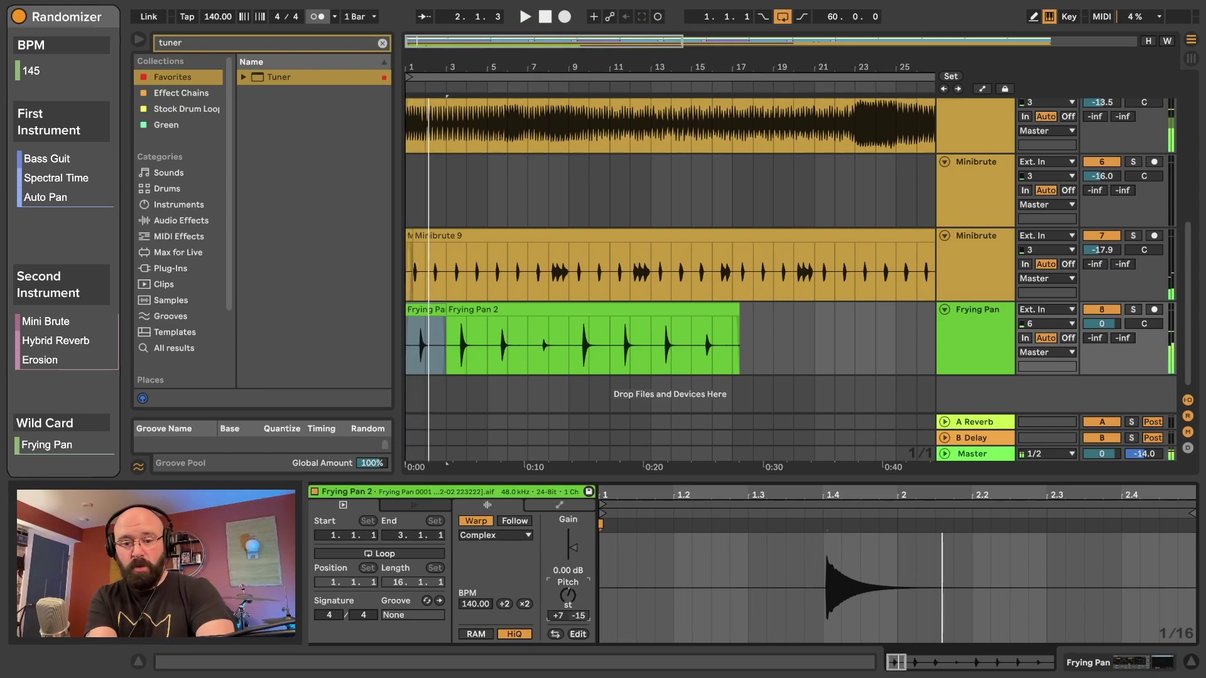
drag(578, 616, 581, 620)
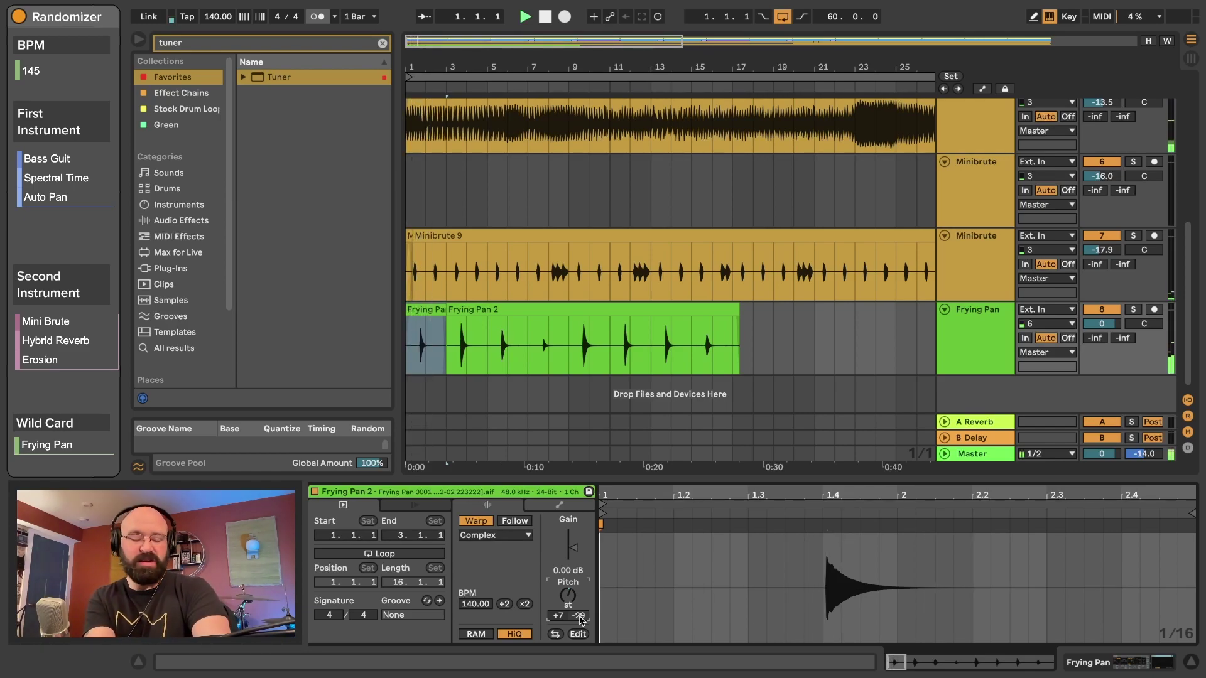
drag(579, 618, 579, 621)
key(space)
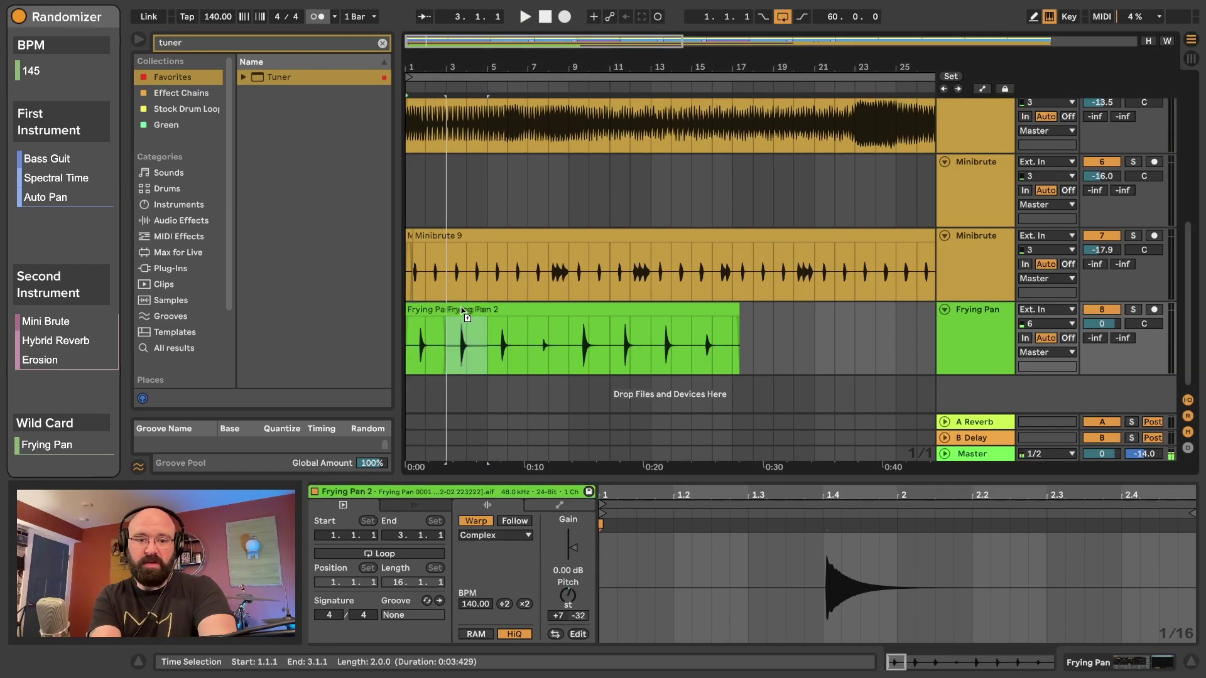
Transpose the frying pan hit at bar 9 down 7 semitones and check its pitch with the Tuner.
drag(465, 311, 568, 310)
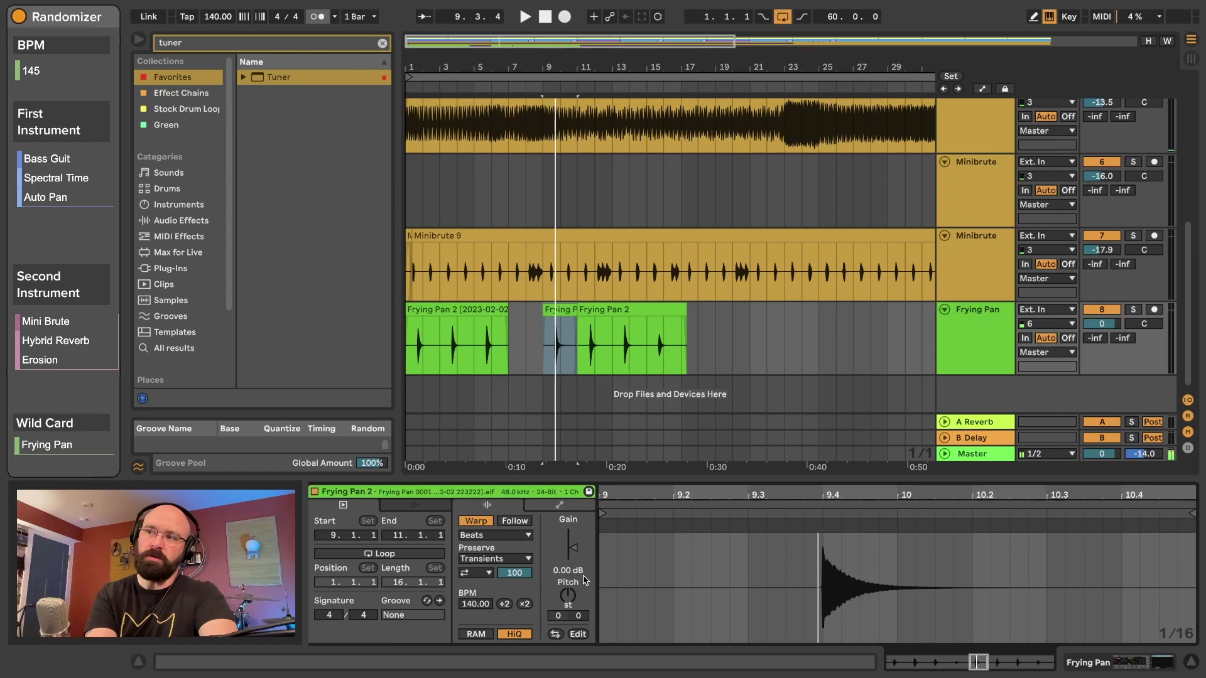
drag(568, 595, 568, 608)
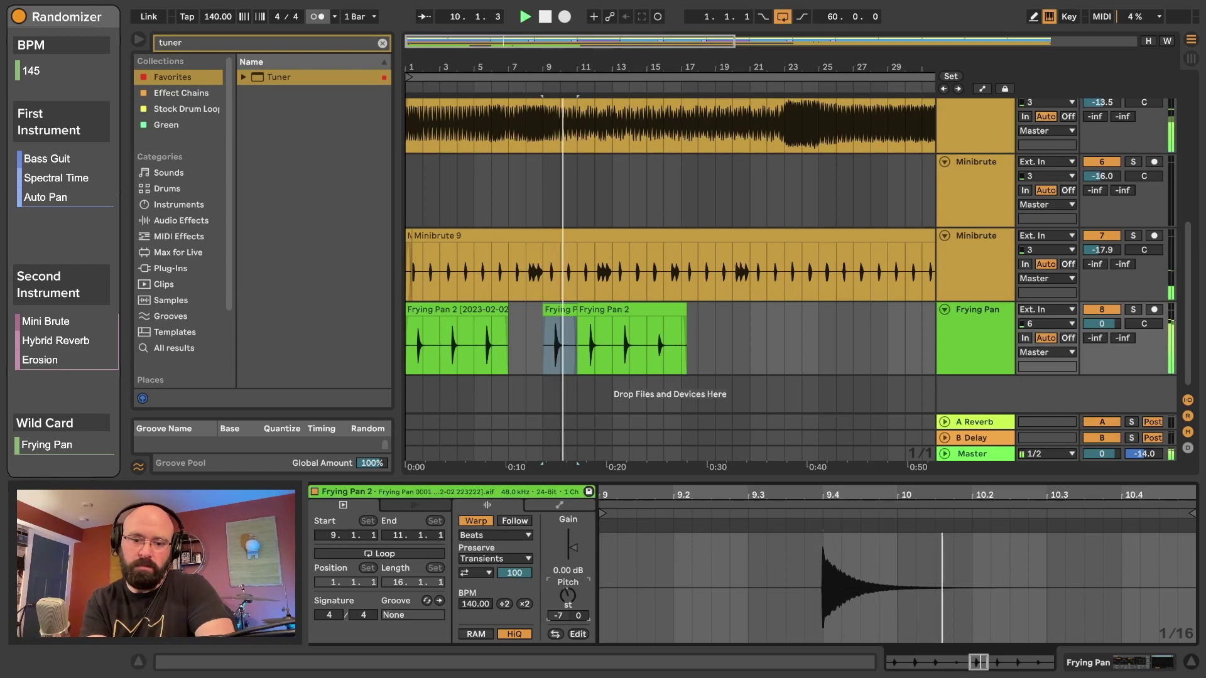
key(shift+Tab)
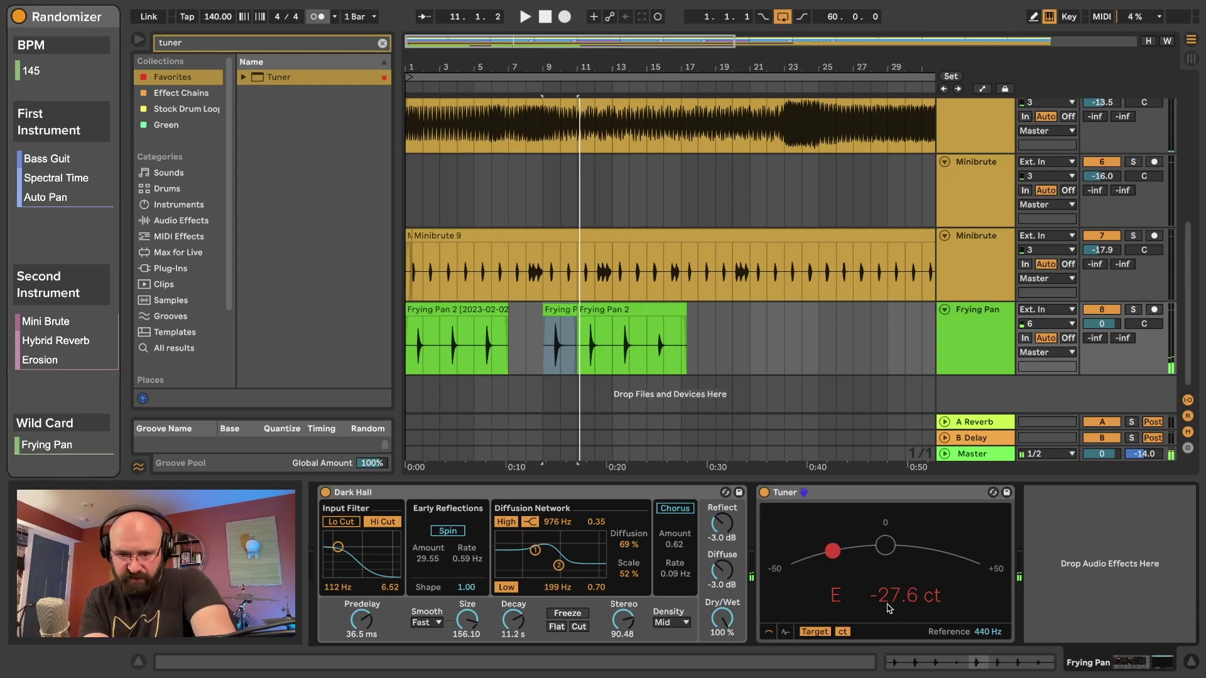
key(space)
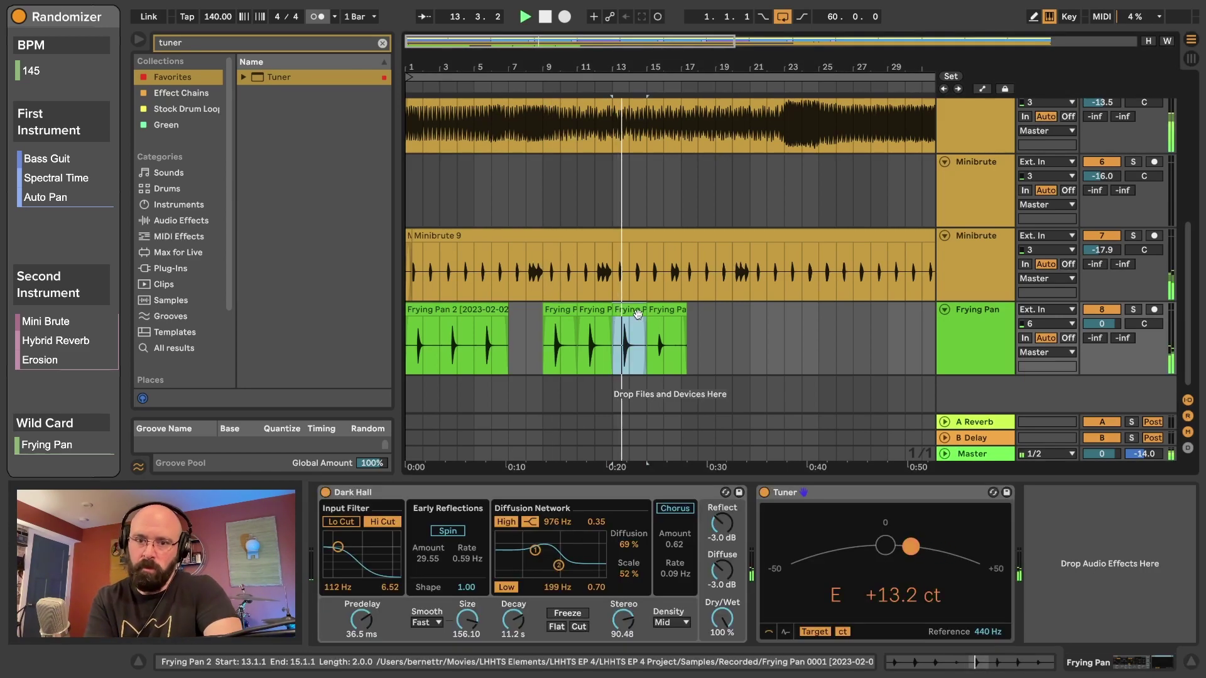
Duplicate the frying pan hit at bar 13 onto bar 15 and remove the leftover clip end after bar 17.
key(super+d)
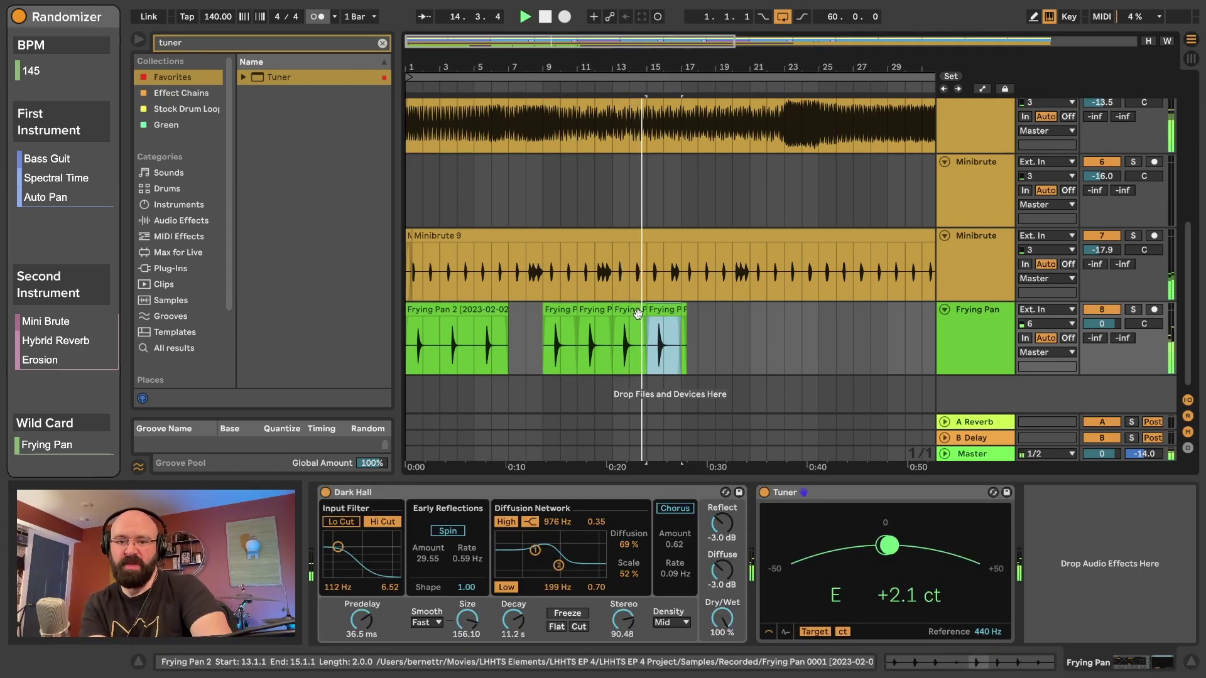
click(682, 311)
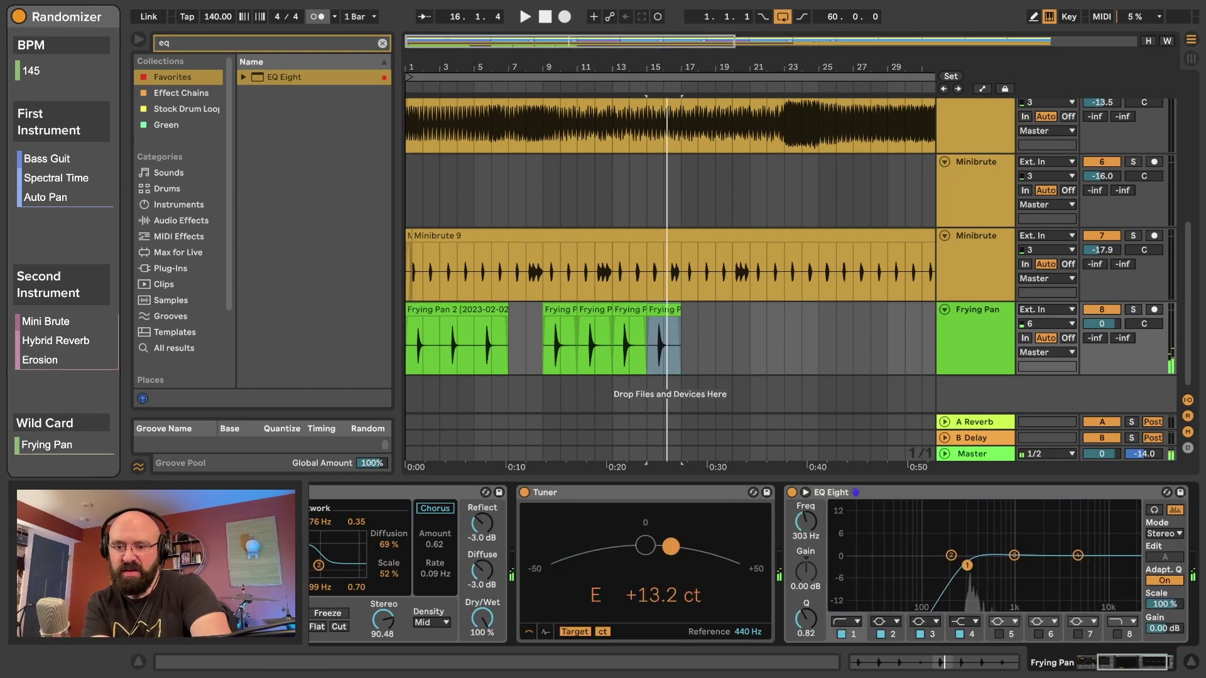
Adjust an EQ Eight band on the Frying Pan track and stop playback.
drag(967, 565, 963, 573)
key(space)
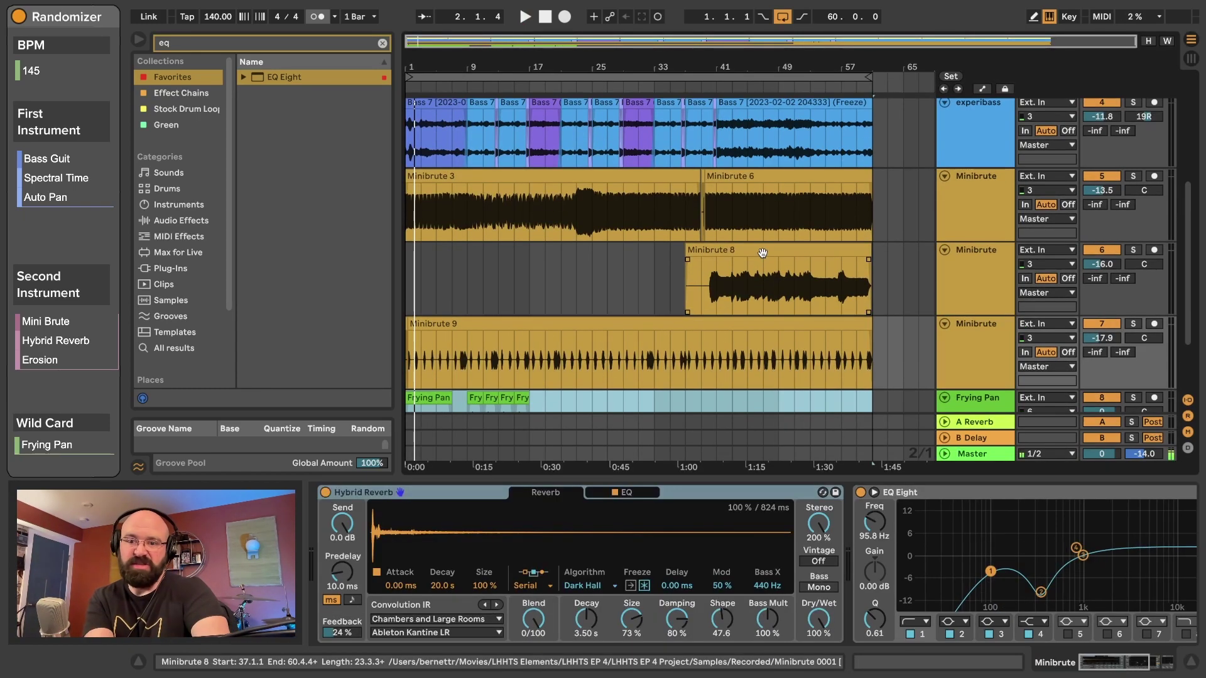
click(762, 251)
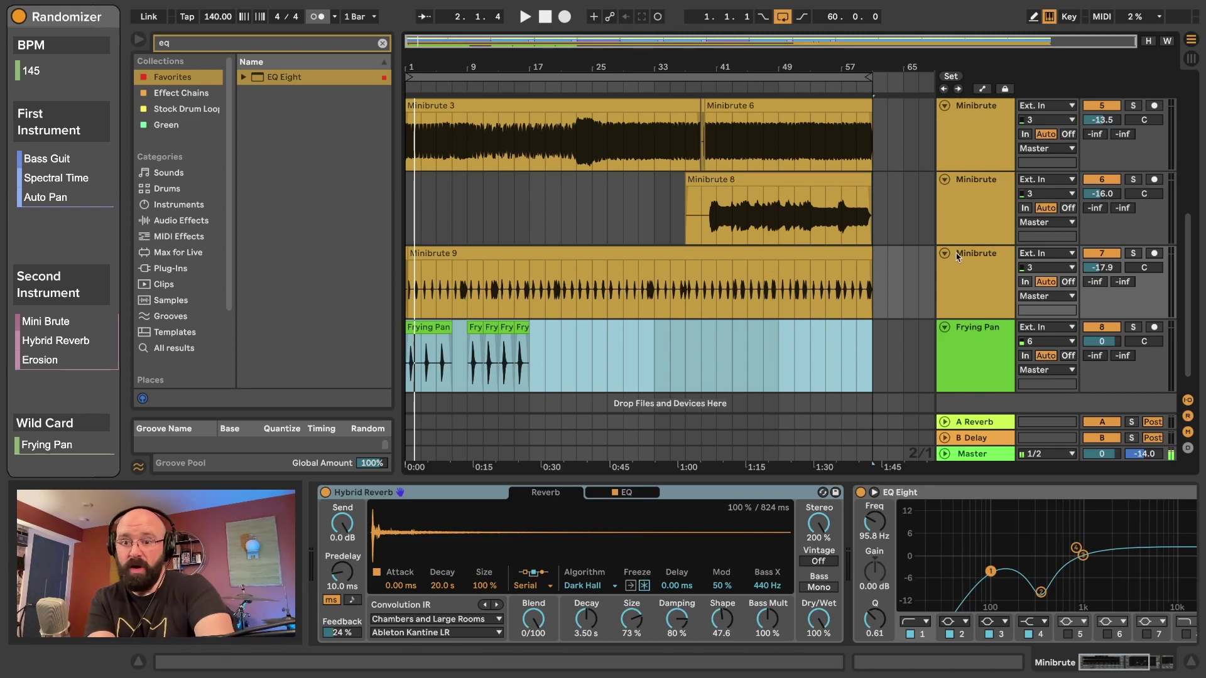
Solo the track holding the Minibrute 8 clip and play that clip to hear it on its own.
click(978, 291)
click(989, 222)
click(985, 145)
click(971, 265)
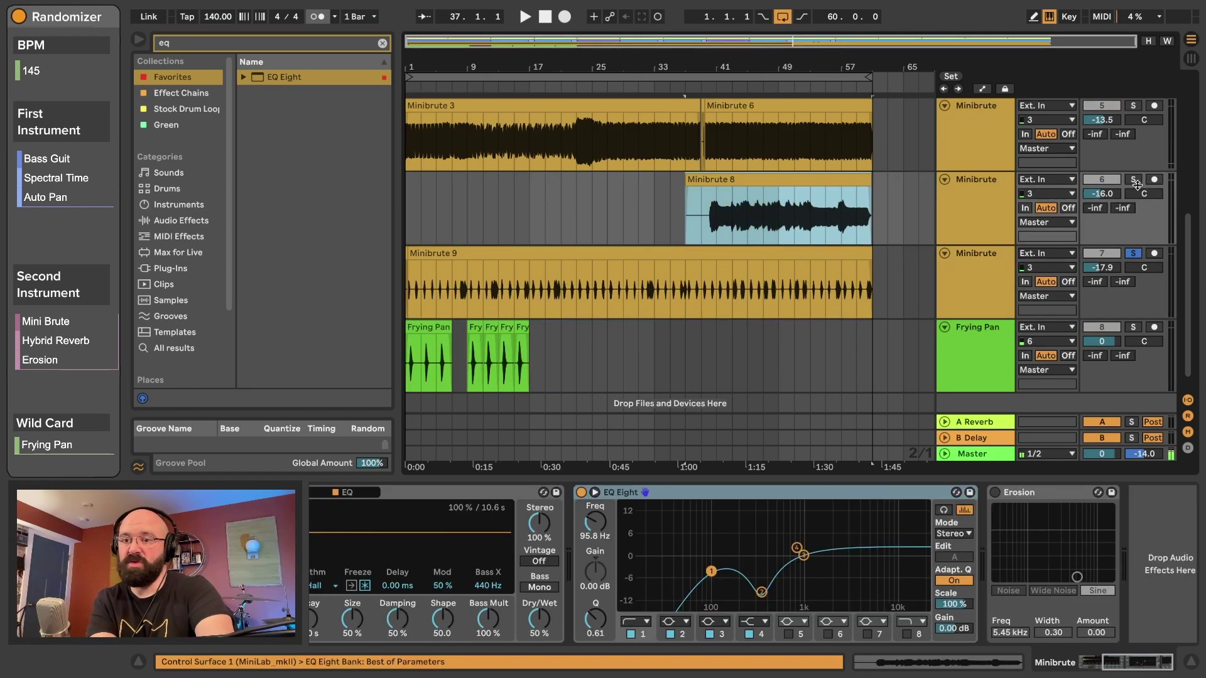
click(1132, 180)
click(740, 96)
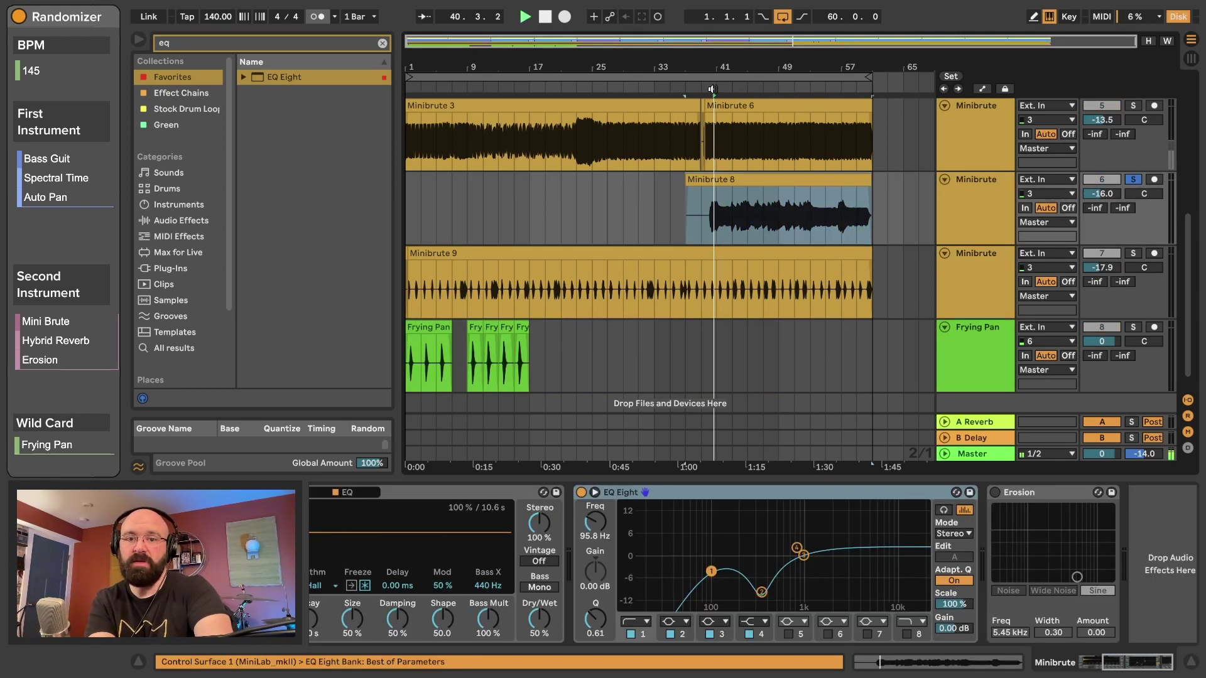
Solo the track with the Minibrute 3 and 6 clips and adjust its Erosion frequency and amount in Sine mode during playback.
click(977, 132)
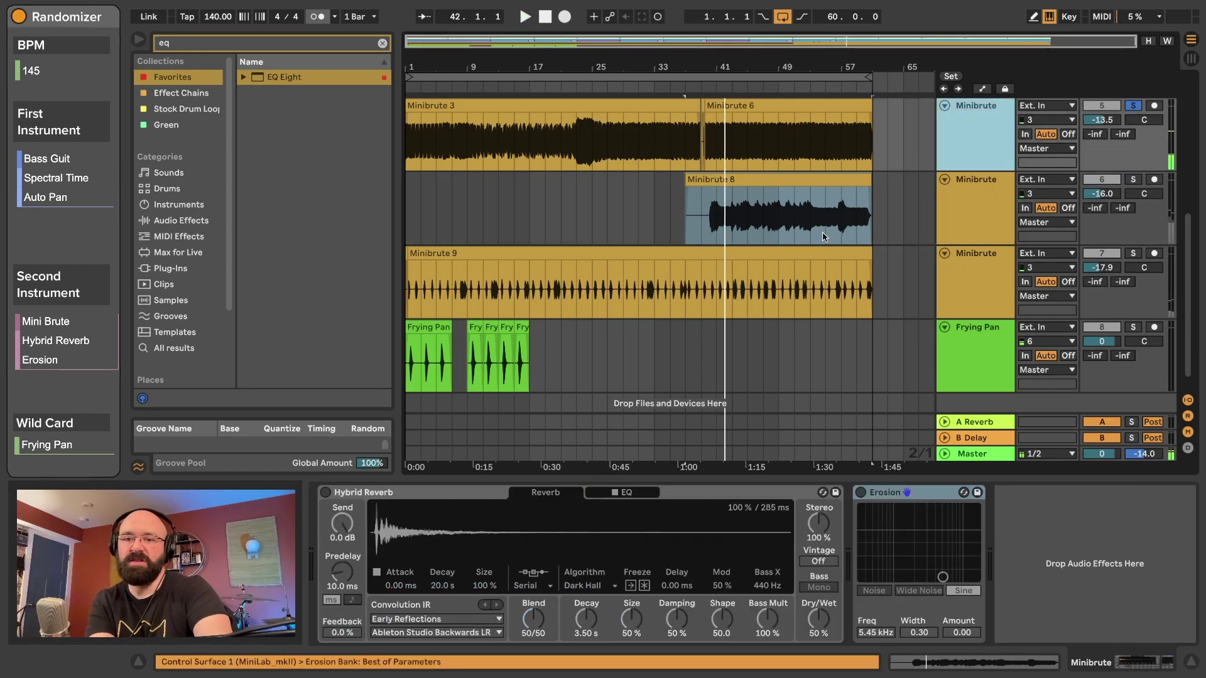
scroll(835, 229, up, 2)
key(space)
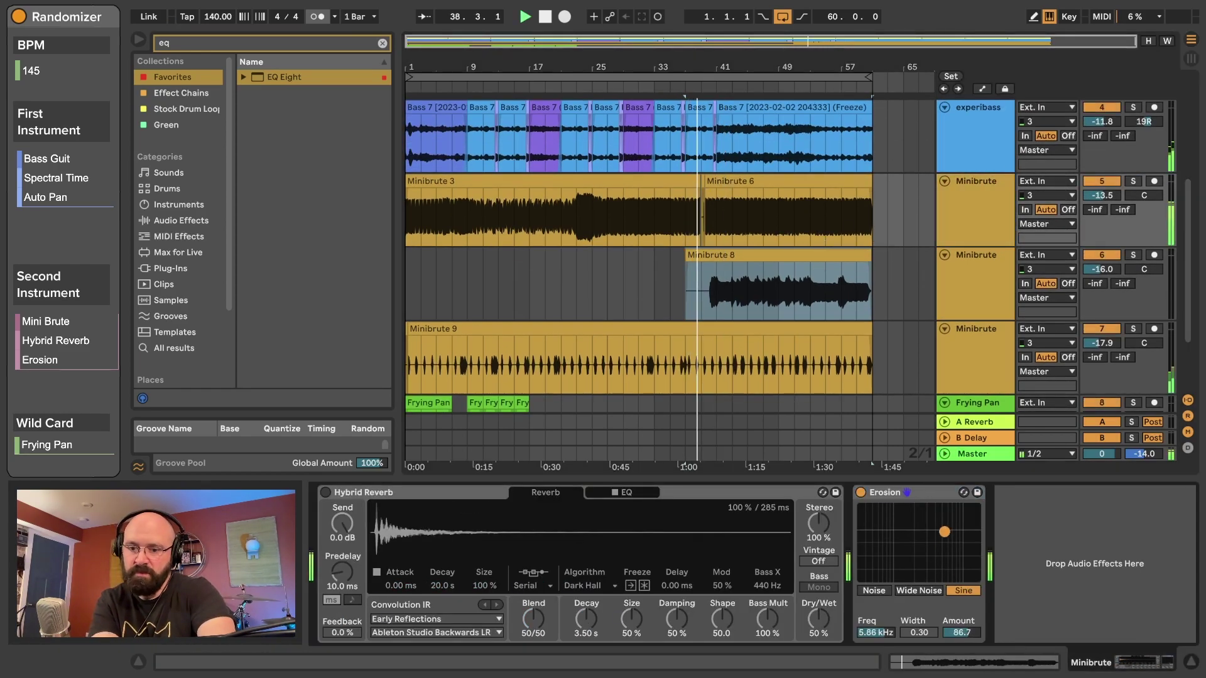
drag(944, 530, 902, 527)
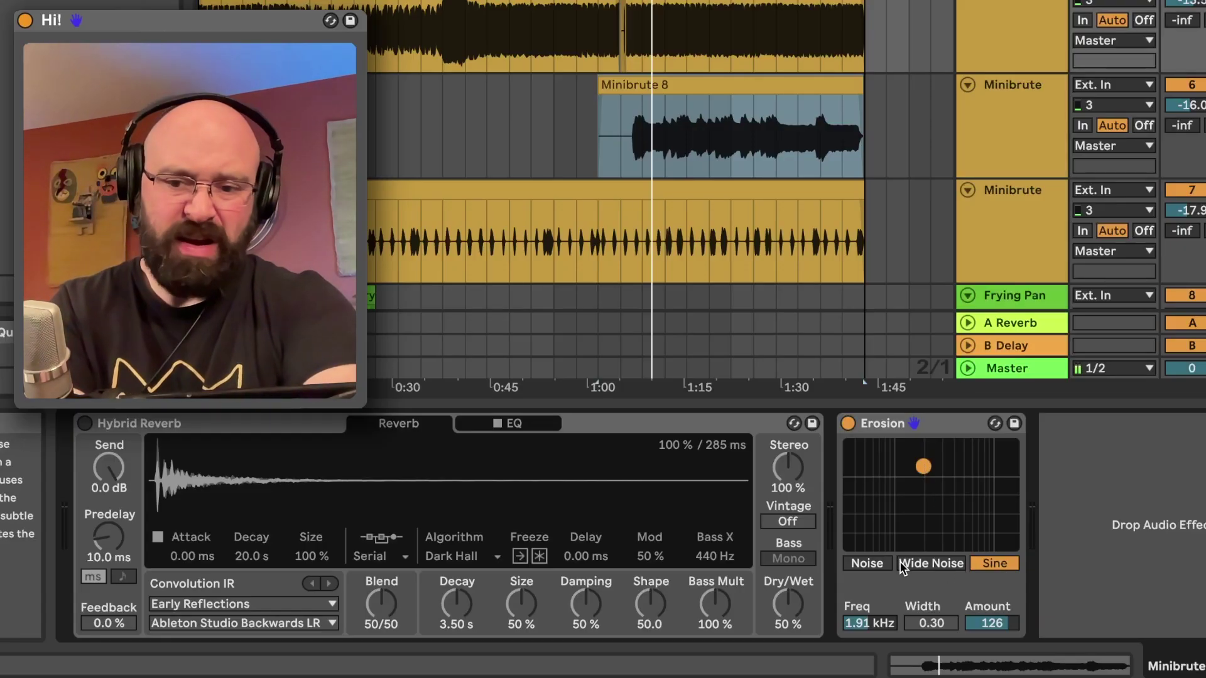
Try Erosion's Noise and Wide Noise modes at different frequencies and amounts, and settle on Sine at 1.41 kHz with amount 74.4.
click(867, 563)
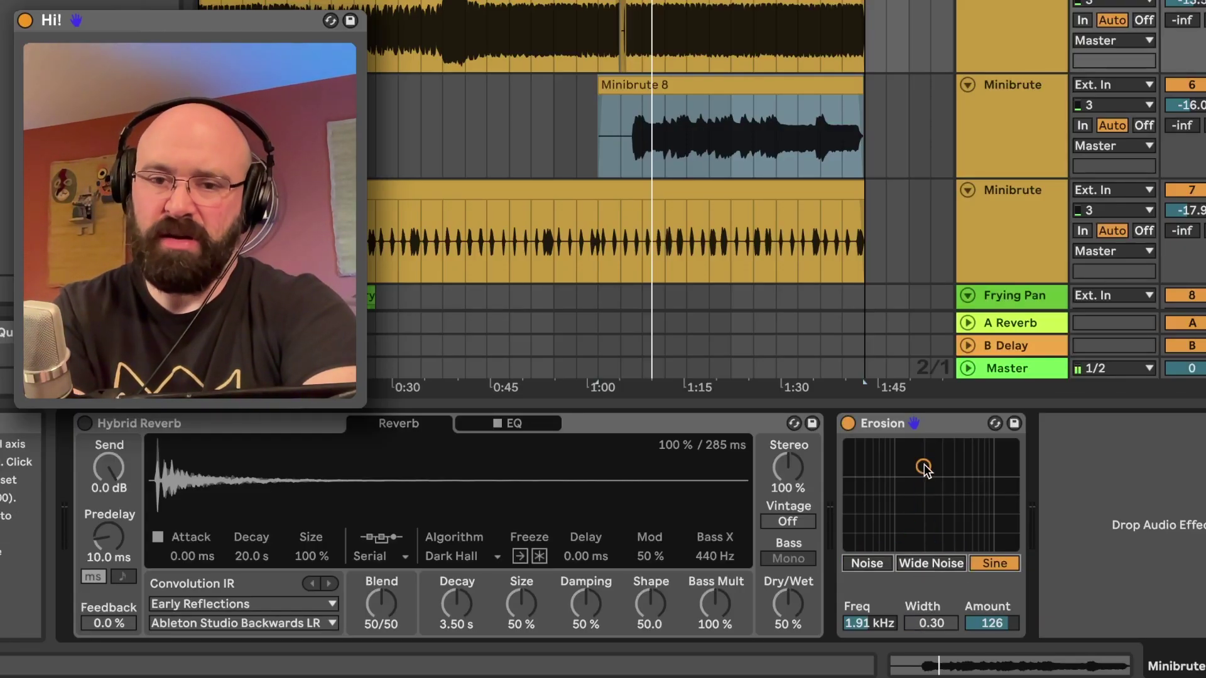
drag(923, 475, 942, 446)
click(909, 563)
click(865, 564)
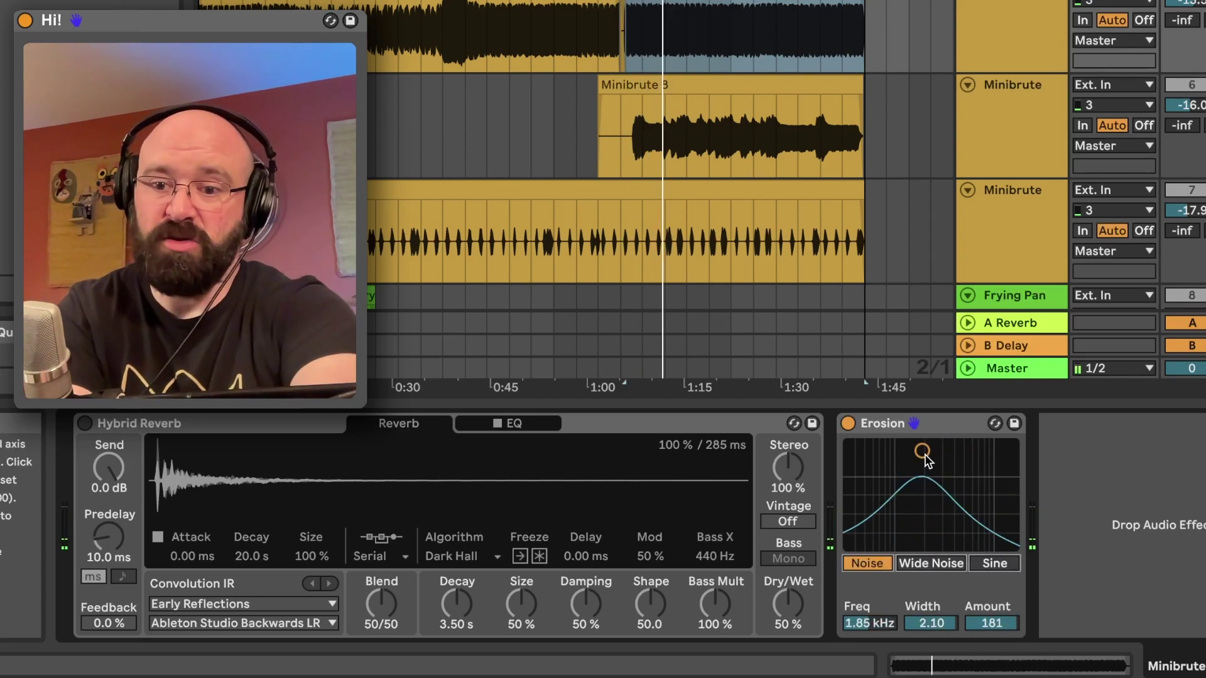
mouse_move(923, 452)
mouse_down()
mouse_move(974, 454)
mouse_move(975, 528)
mouse_move(948, 444)
mouse_move(899, 471)
mouse_move(864, 449)
mouse_move(947, 449)
mouse_up()
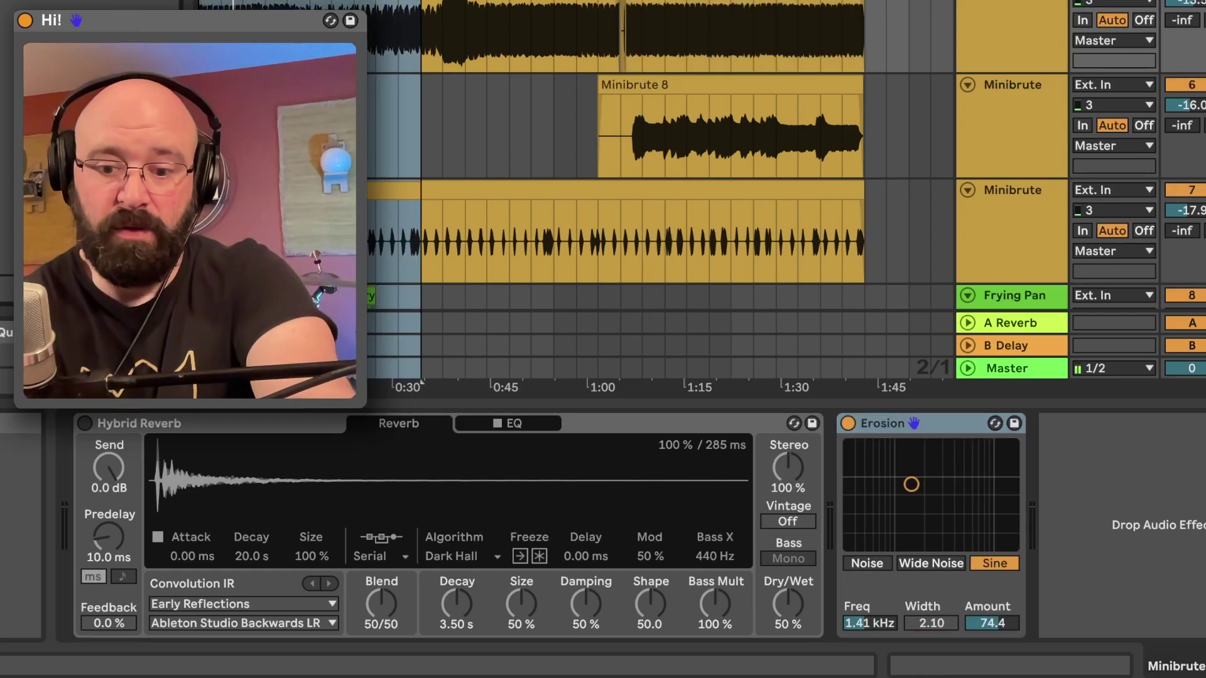
Add an LFO after Erosion on the Minibrute track that modulates Erosion's frequency at a rate of 0.02 Hz.
drag(100, 264, 1064, 496)
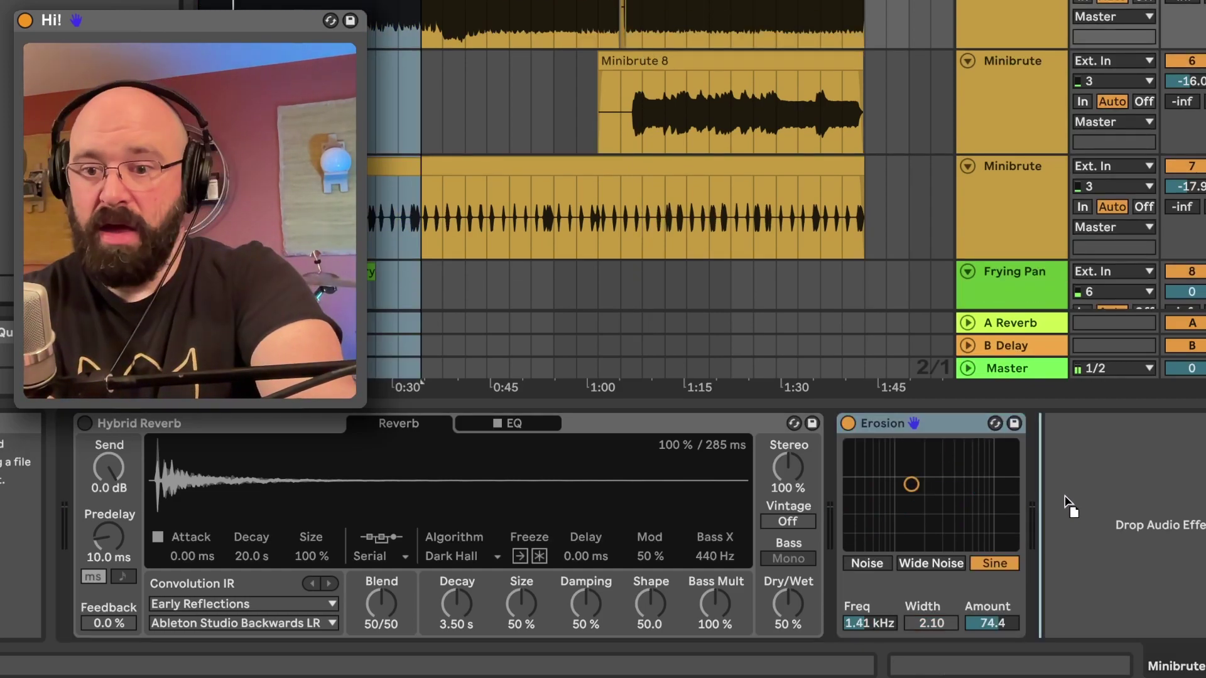
drag(1149, 529, 1149, 529)
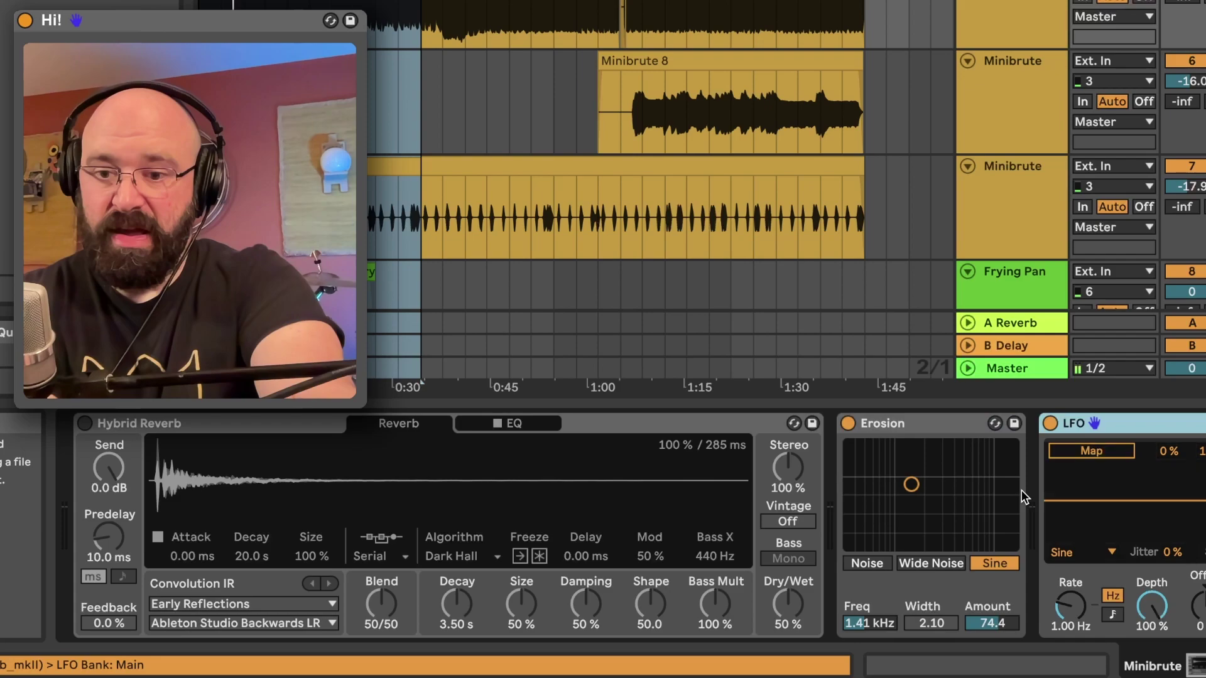
click(1083, 447)
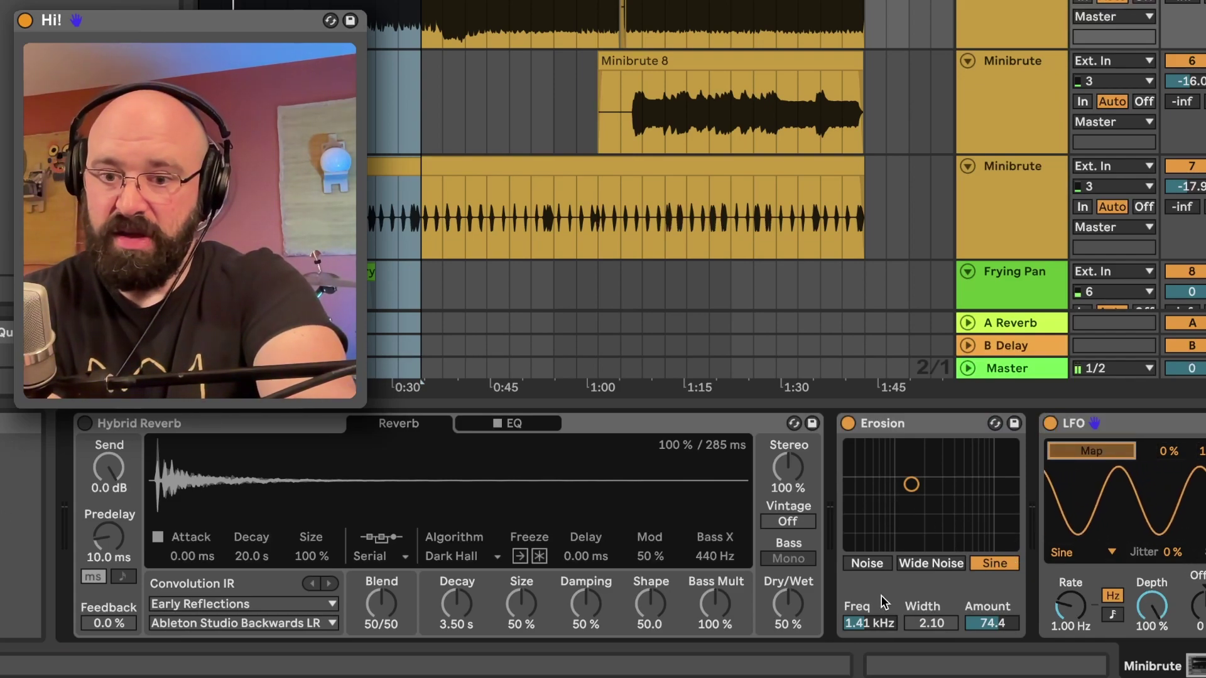
click(869, 621)
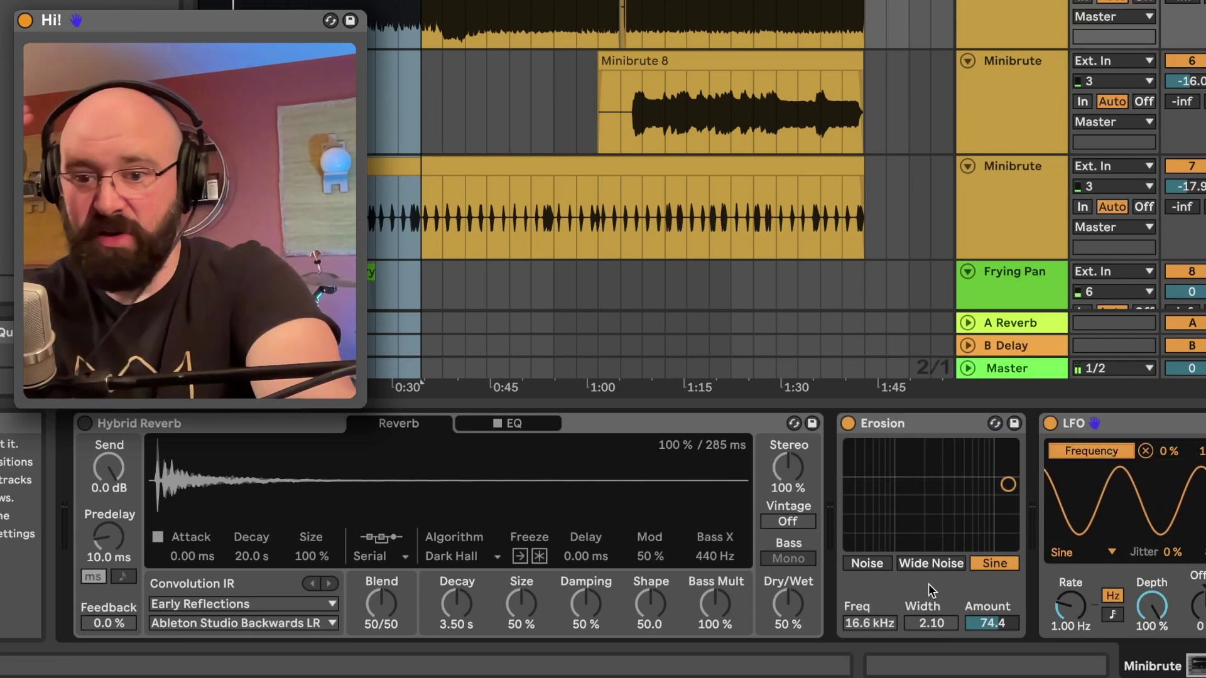
click(1071, 607)
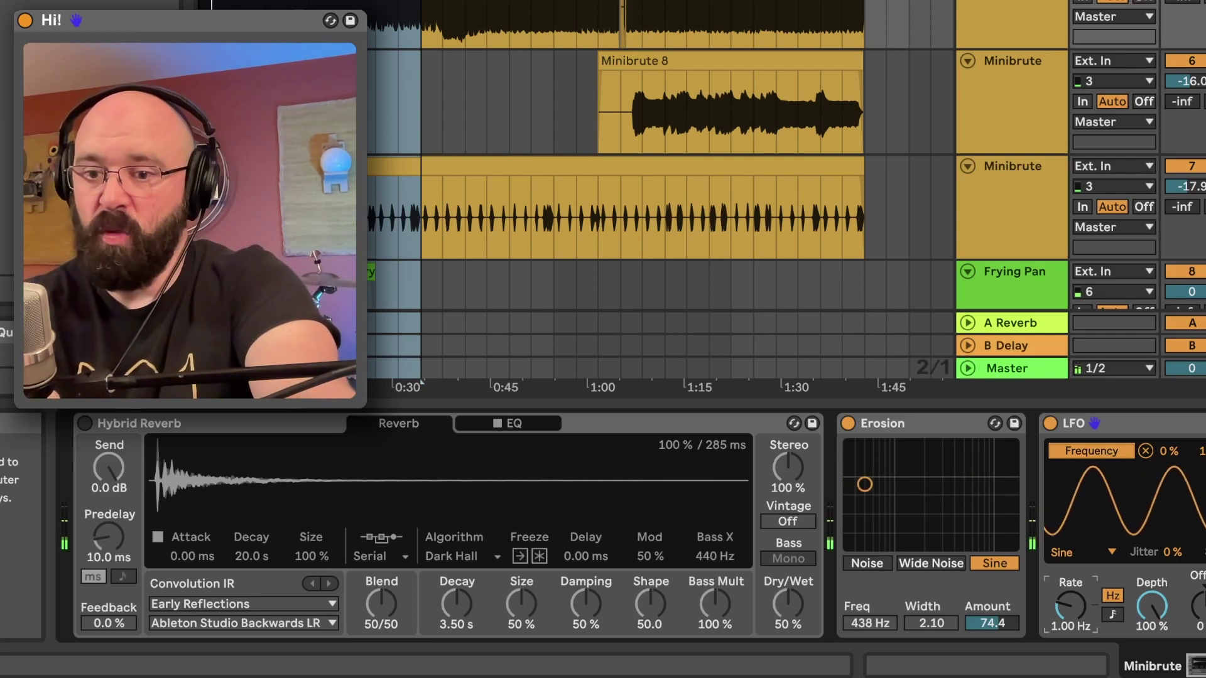
mouse_move(1071, 608)
mouse_down()
mouse_move(1071, 619)
mouse_move(1064, 599)
mouse_up()
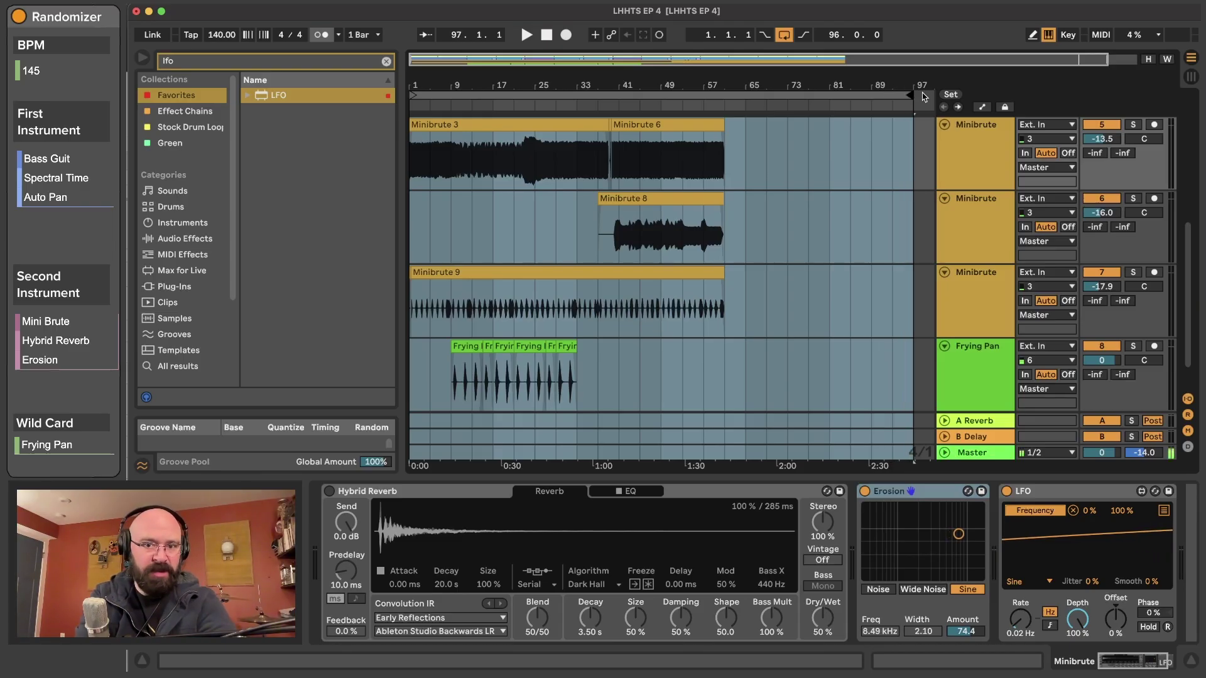
scroll(759, 221, up, 5)
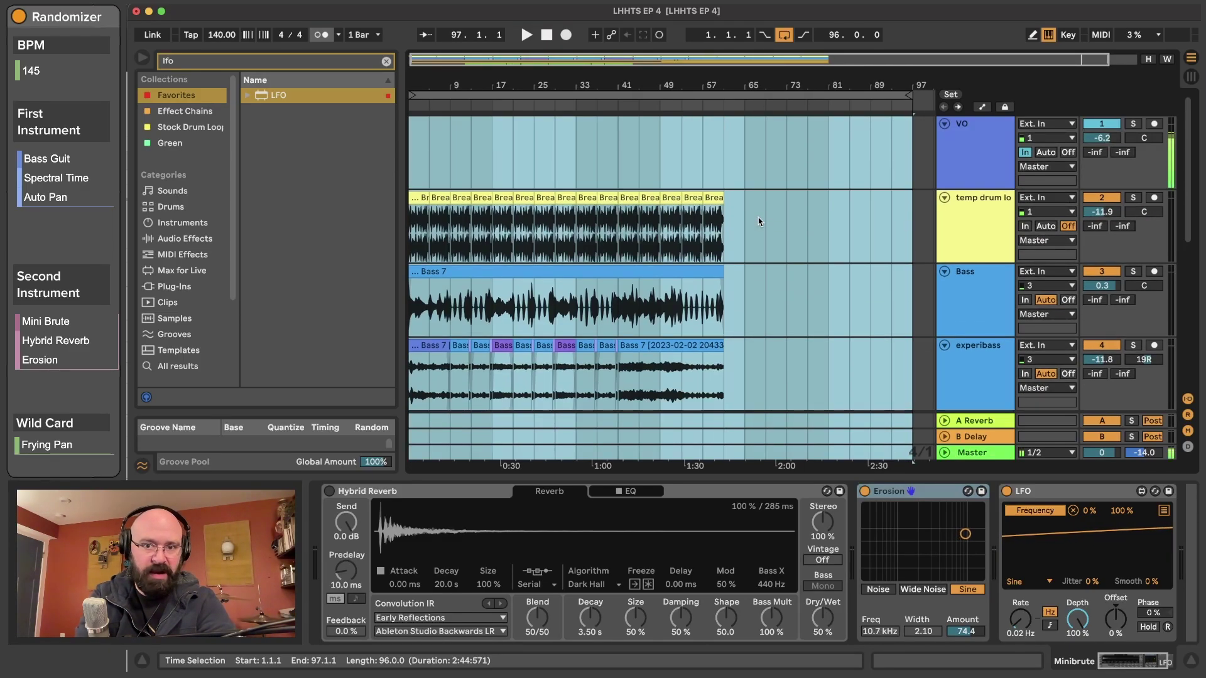
scroll(759, 221, down, 6)
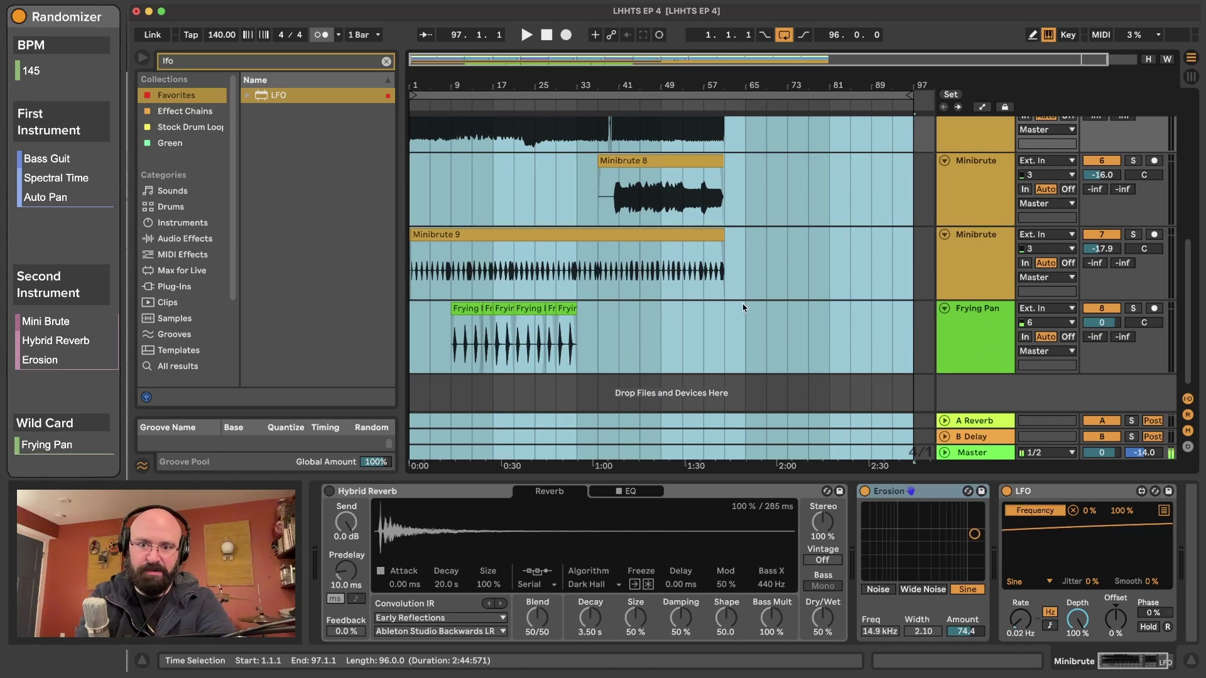
scroll(743, 307, up, 5)
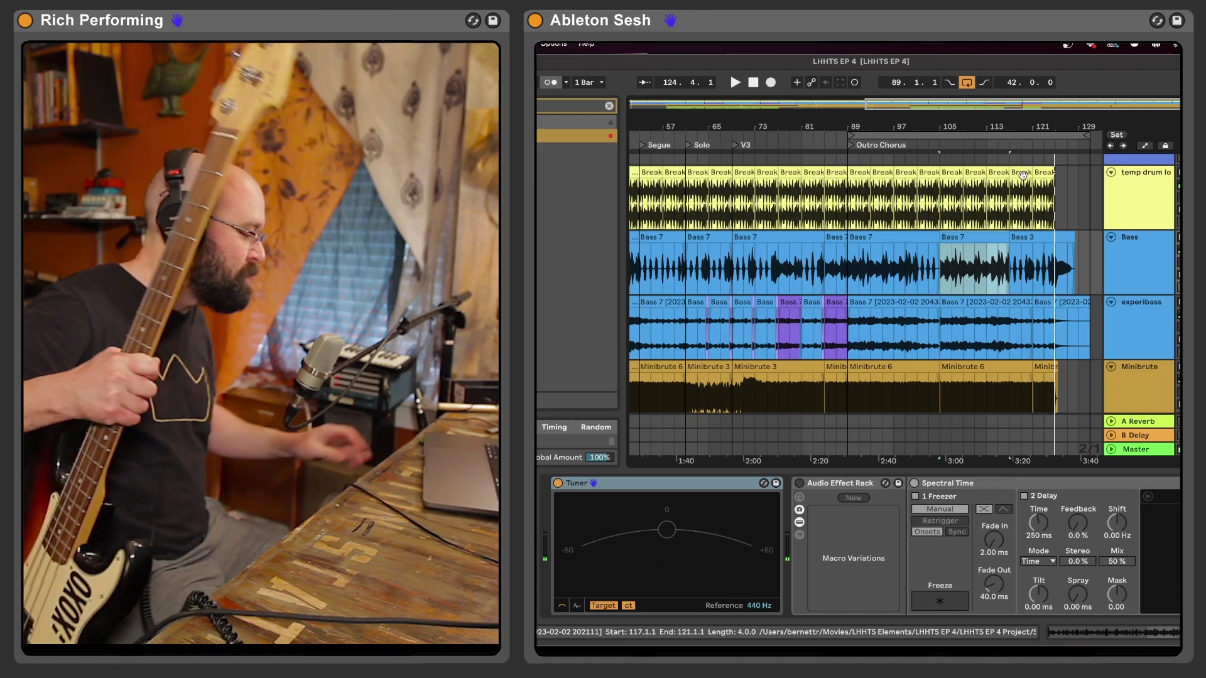
Group the three Minibrute tracks together as "brute group".
scroll(1154, 295, down, 2)
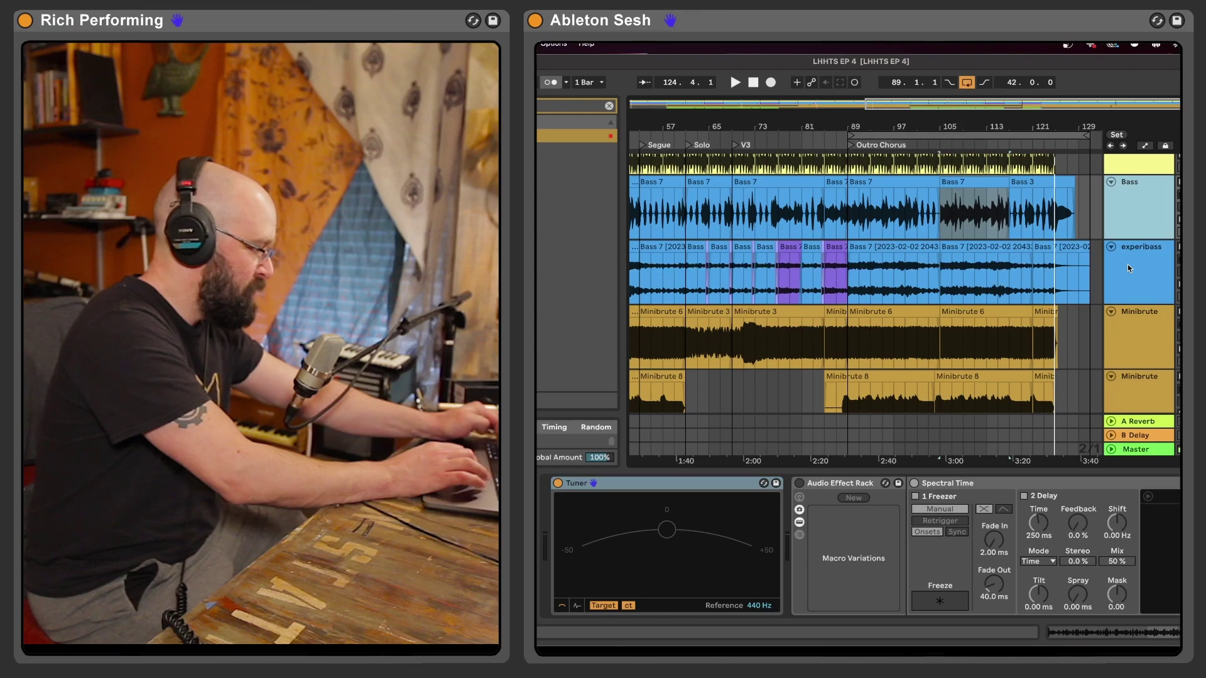
click(1131, 318)
scroll(1132, 318, down, 5)
shift+click(1131, 297)
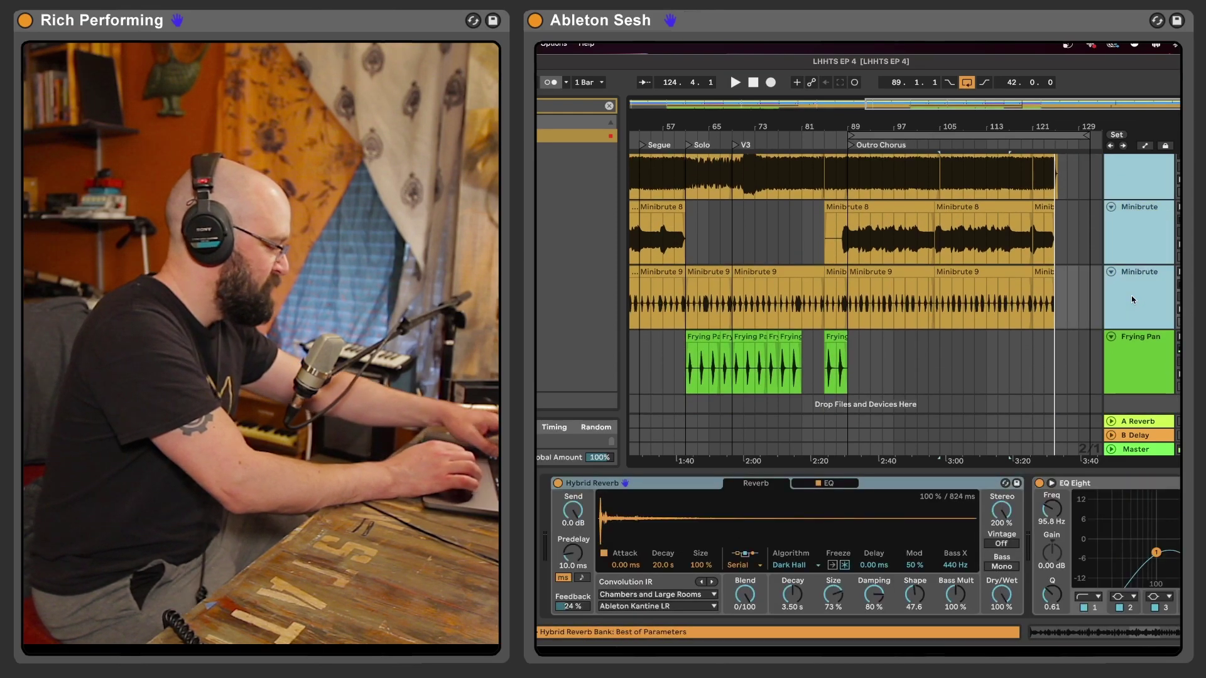
key(super+g)
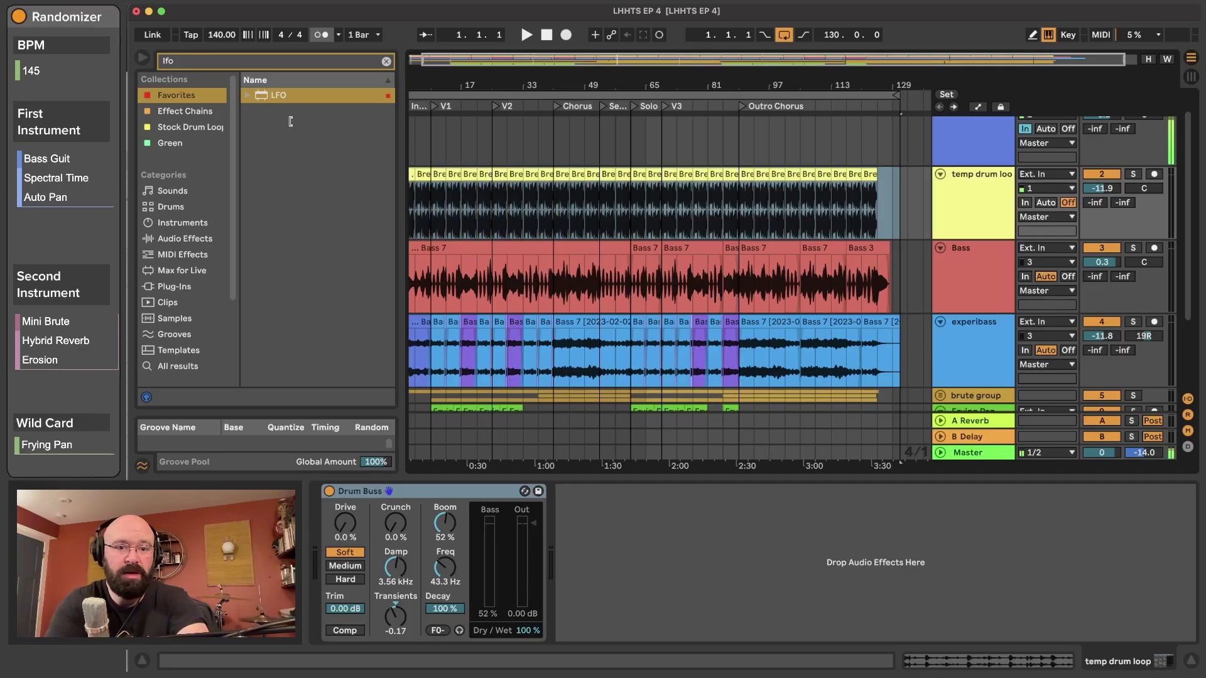
Listen to the temp drum loop track in solo from the start of the song and stop playback.
key(space)
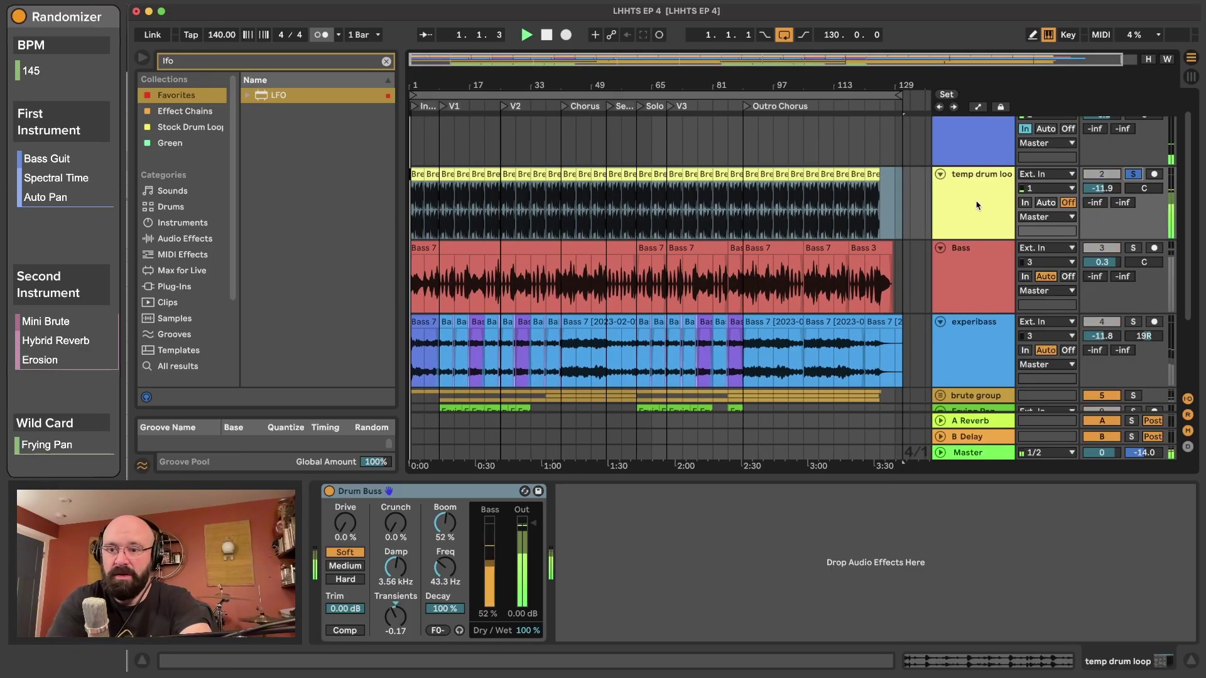
click(984, 206)
key(space)
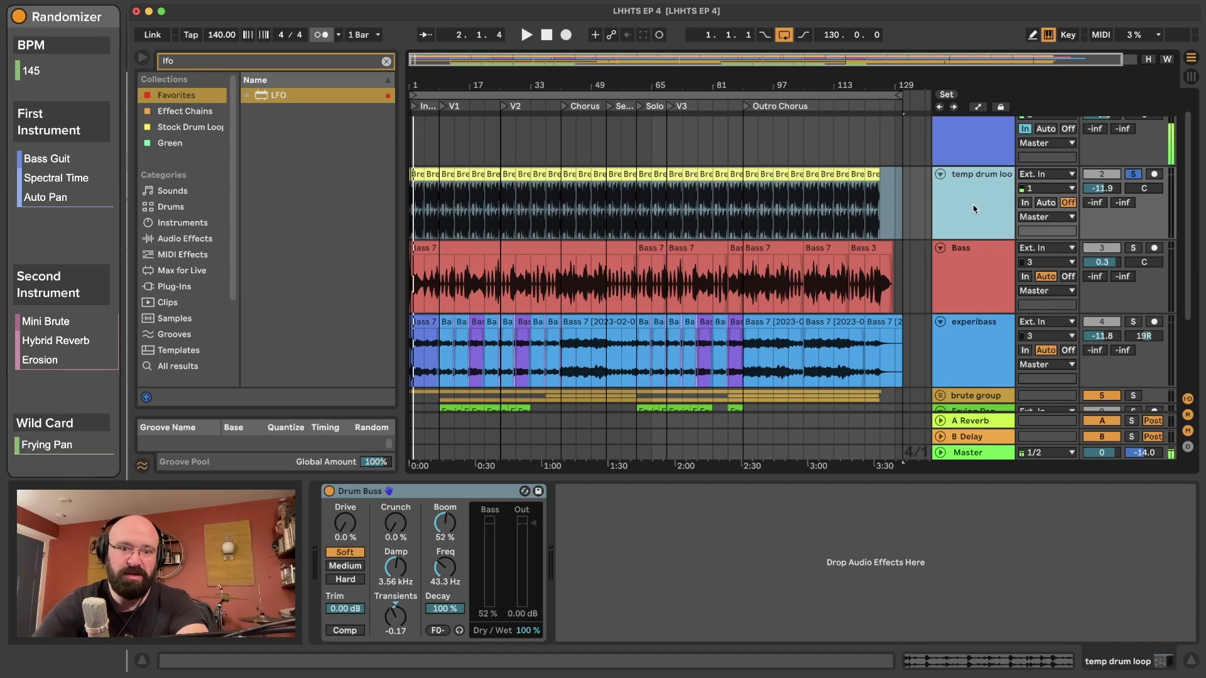
Add three new audio tracks below the temp drum loop for the drum recordings.
key(super+t)
key(super+t)
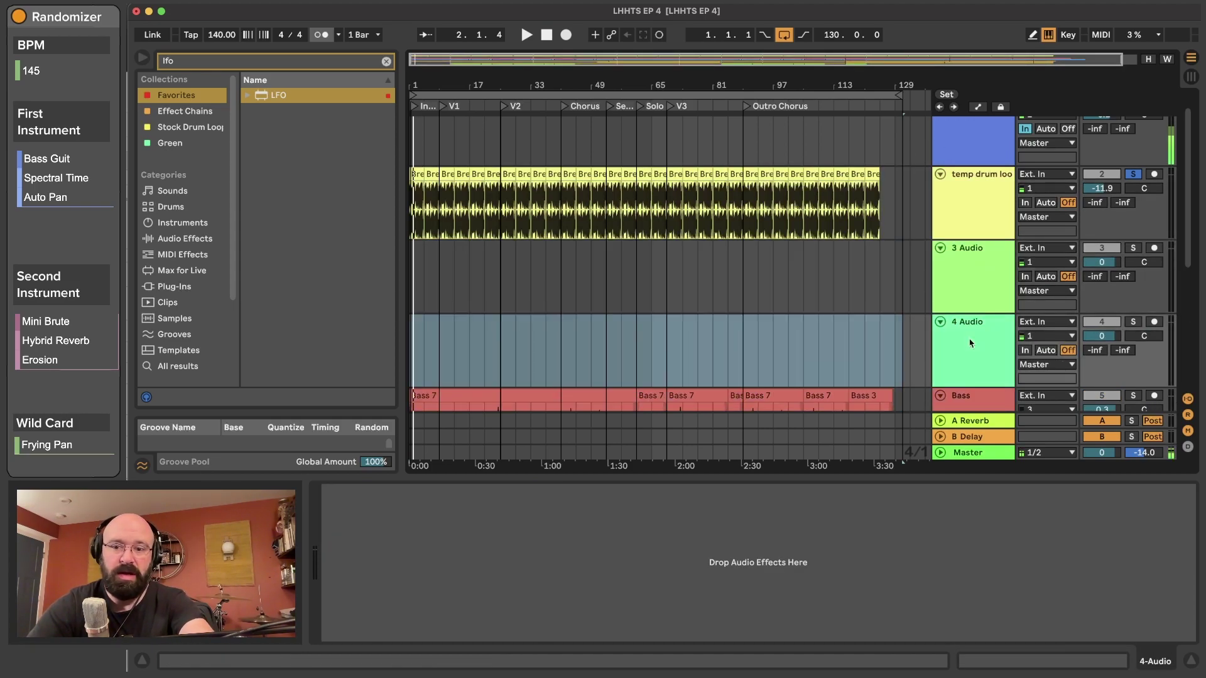
scroll(970, 342, down, 4)
key(super+t)
click(982, 194)
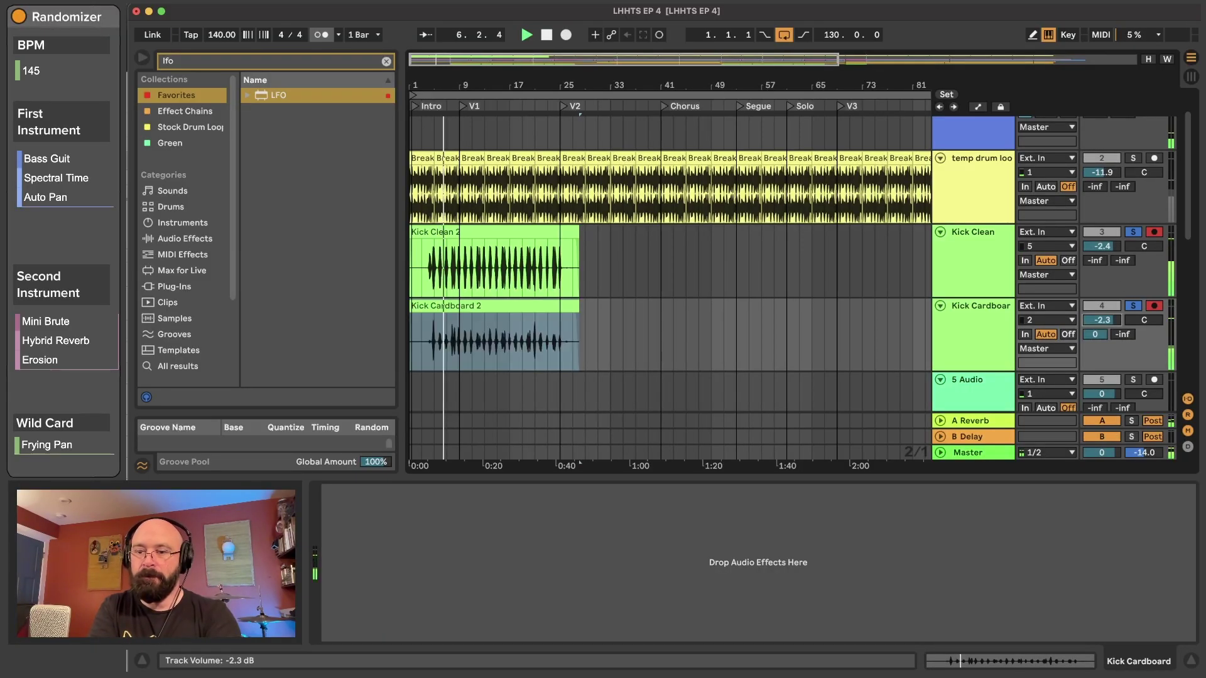
Set the Kick Cardboard track's pan to 22R and its volume to -4.7 dB while listening to both kick tracks in solo.
drag(1144, 321, 1143, 309)
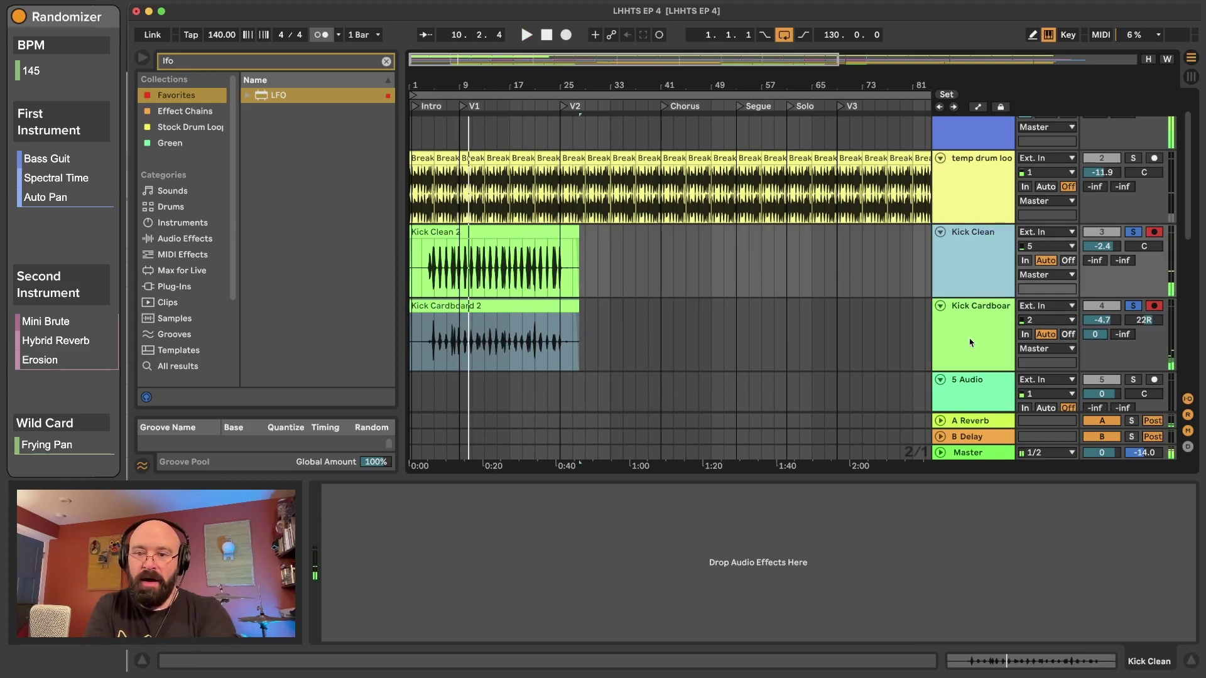
key(super+t)
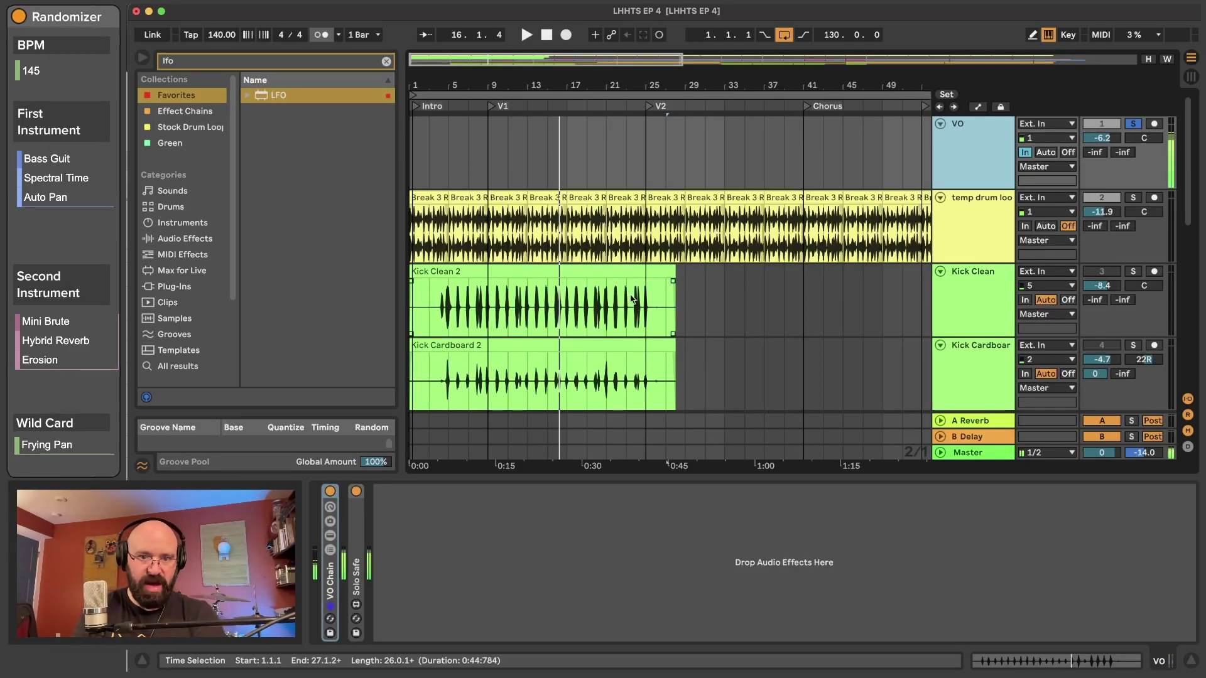
Listen to the Snare Clean and snare Cardboard recordings in solo, one after the other.
scroll(641, 300, down, 5)
click(508, 263)
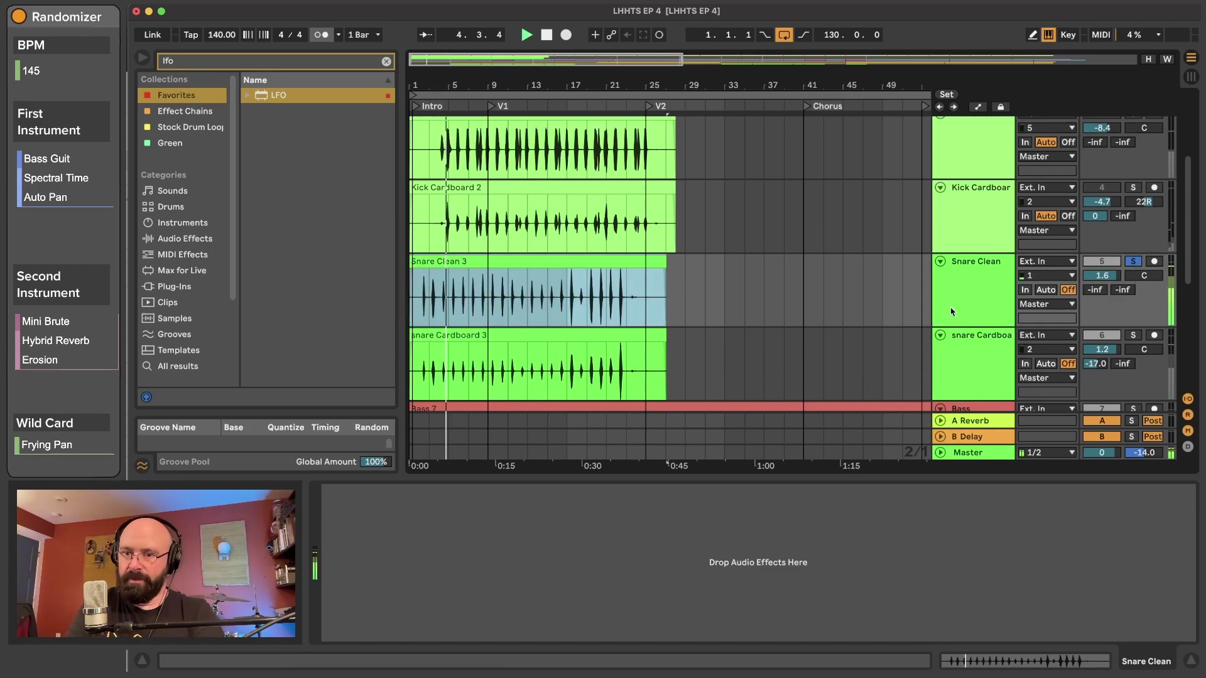
click(966, 304)
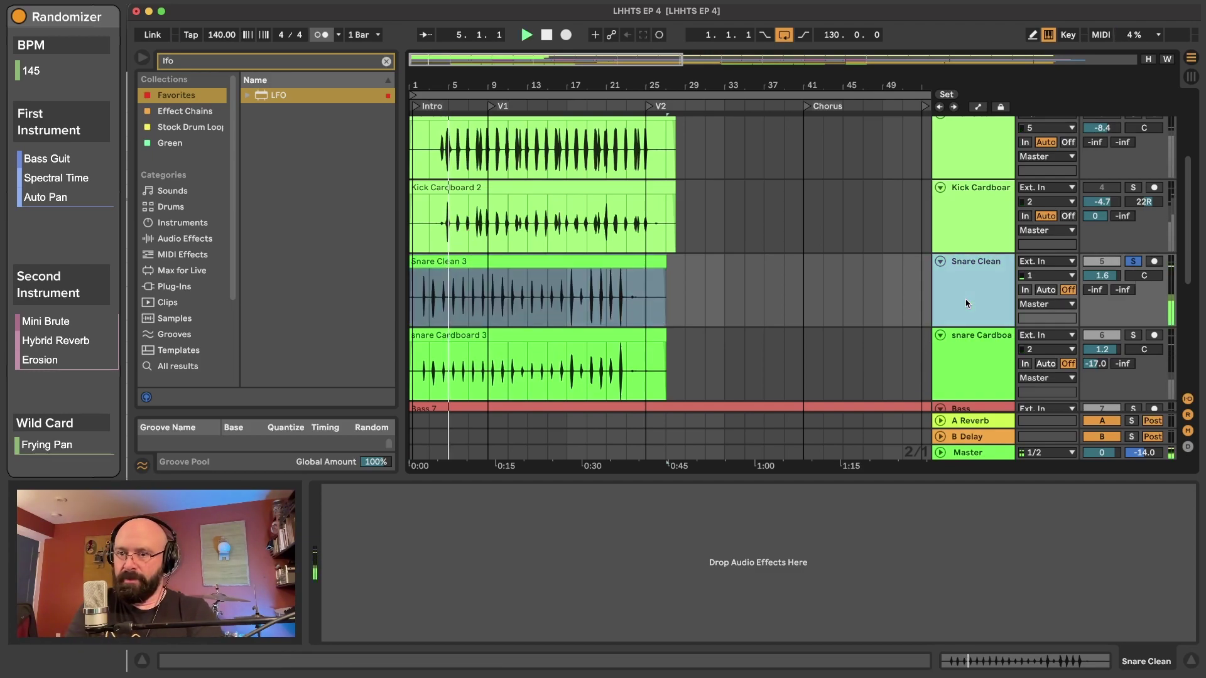
scroll(942, 314, down, 1)
click(864, 327)
click(946, 336)
key(space)
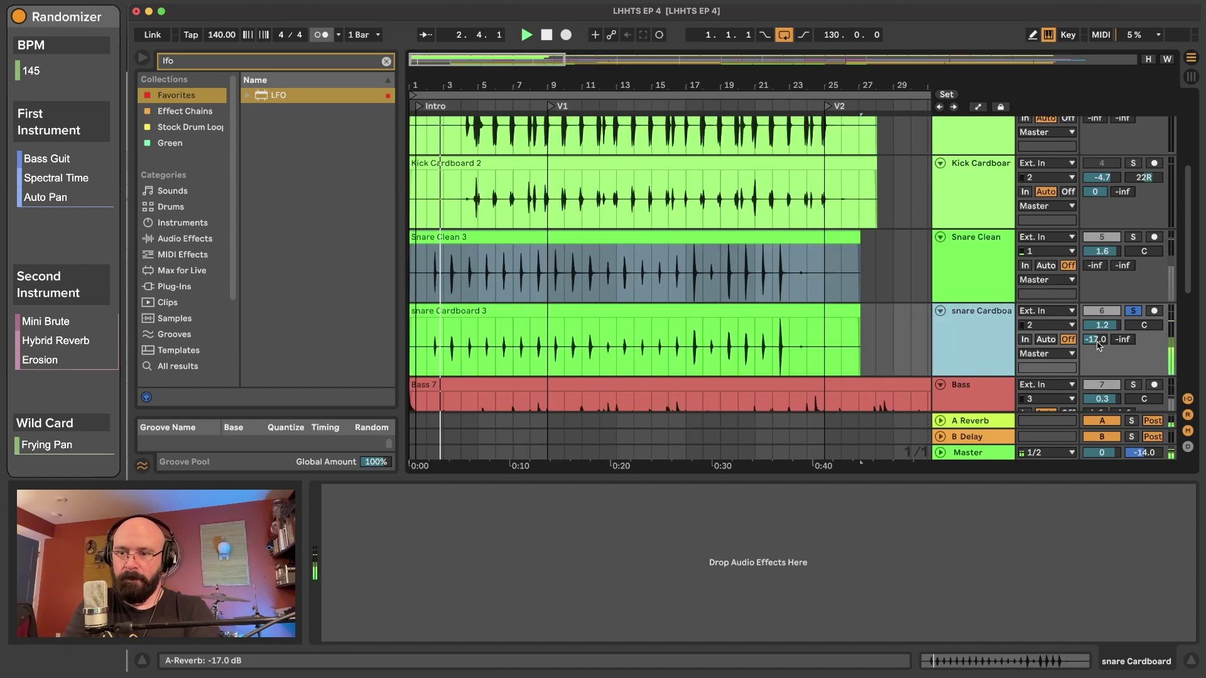
key(Delete)
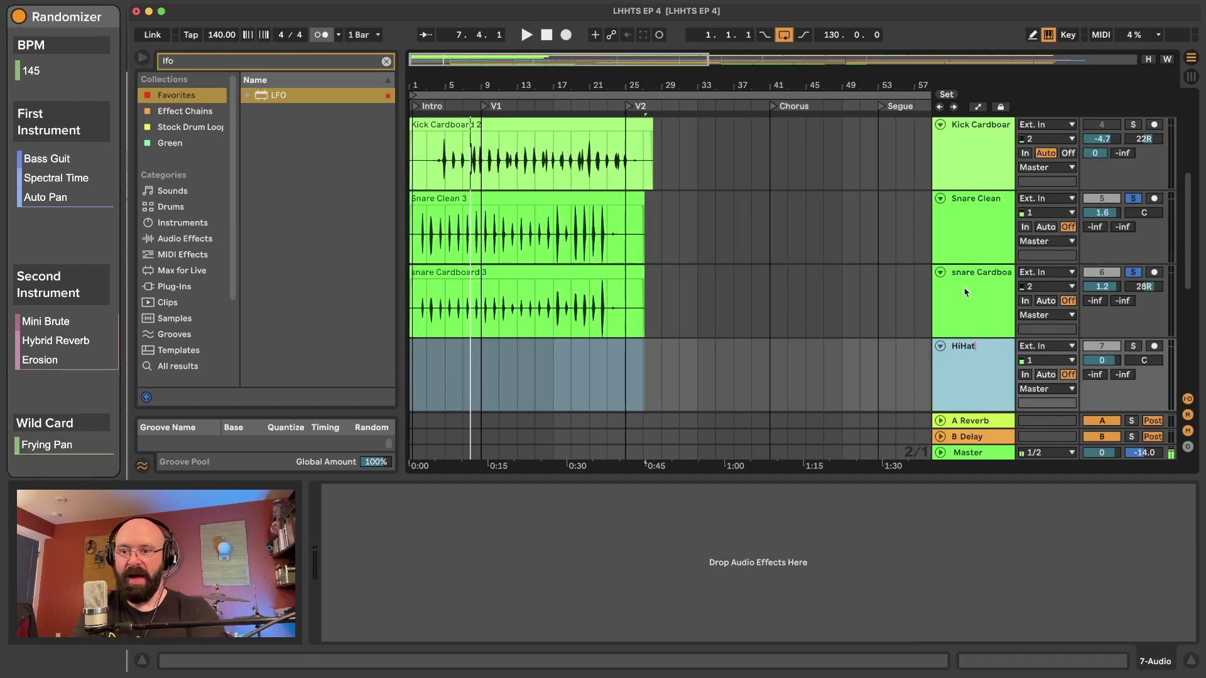
click(965, 292)
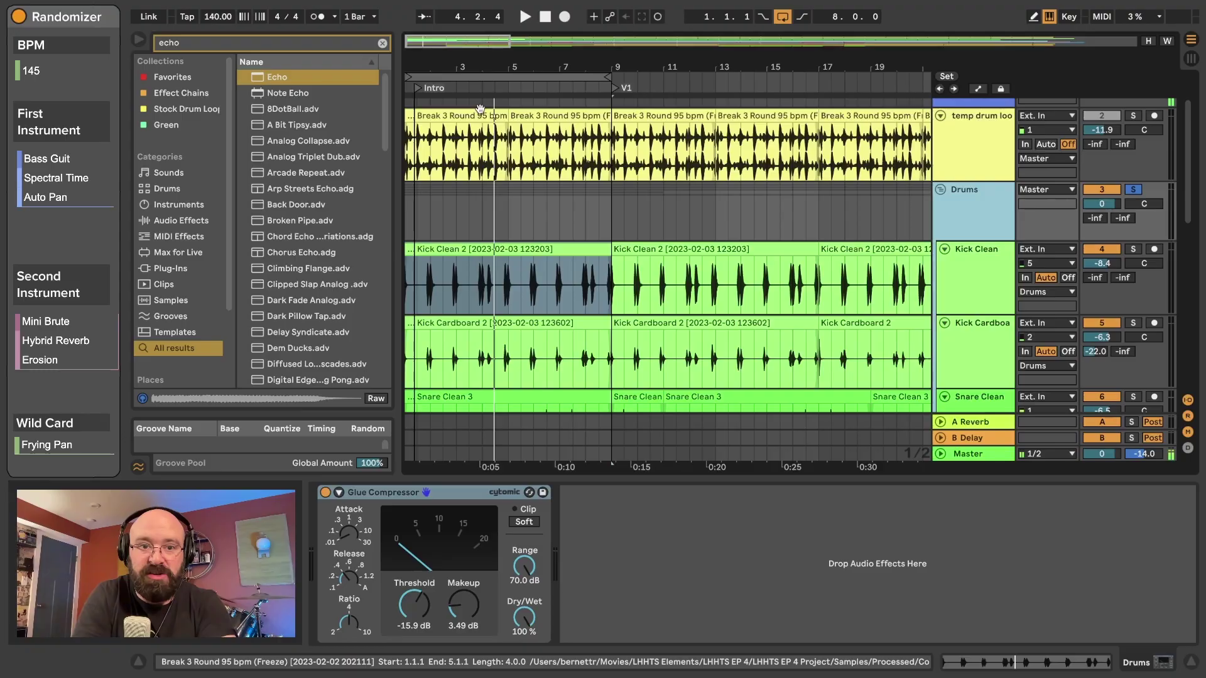
Compare the temp drum loop with the recorded Drums group over the intro by soloing each in turn during playback.
click(553, 74)
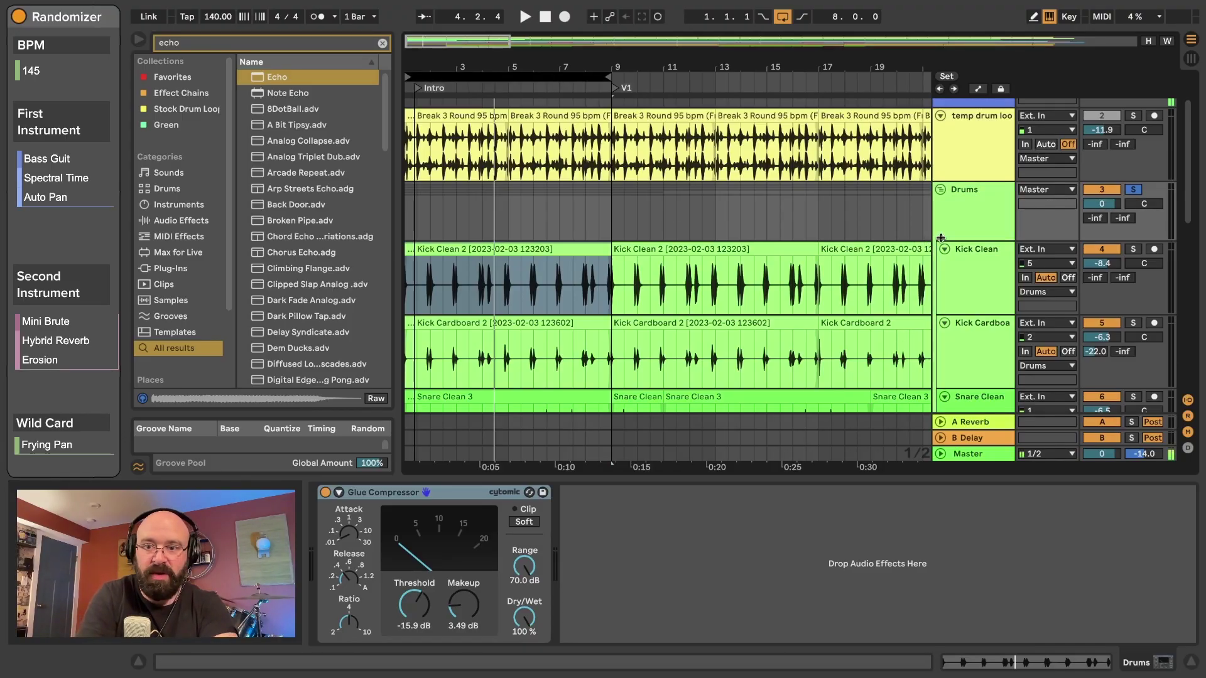
click(977, 263)
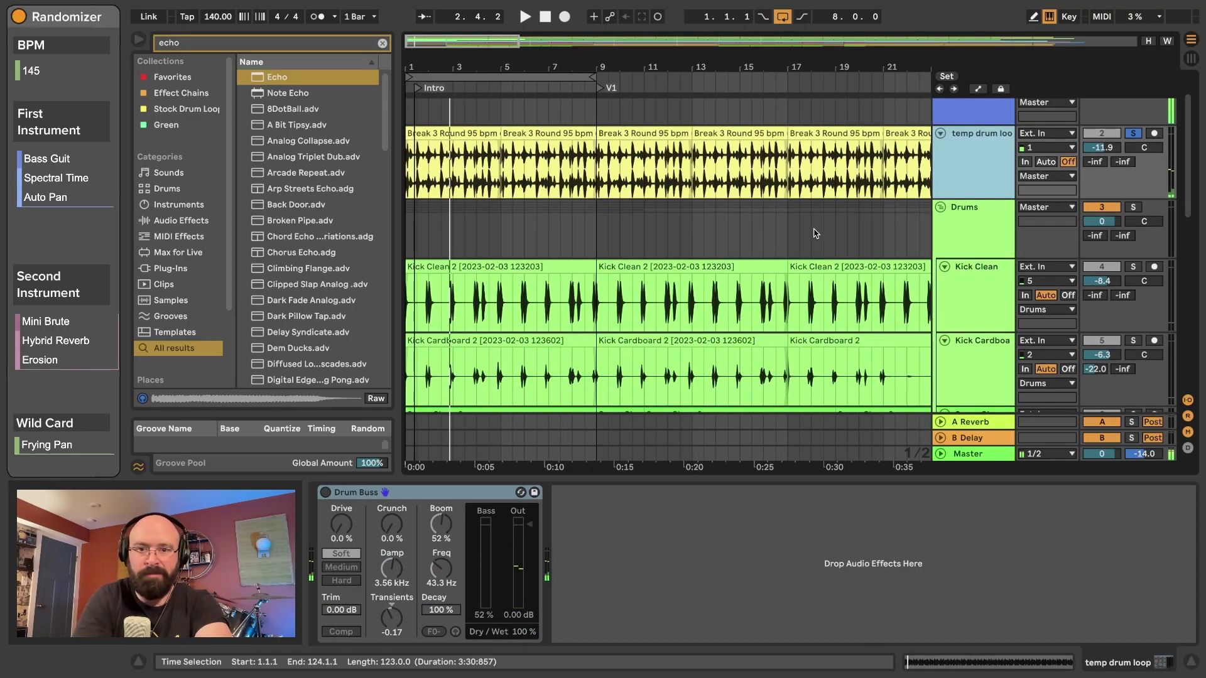
key(space)
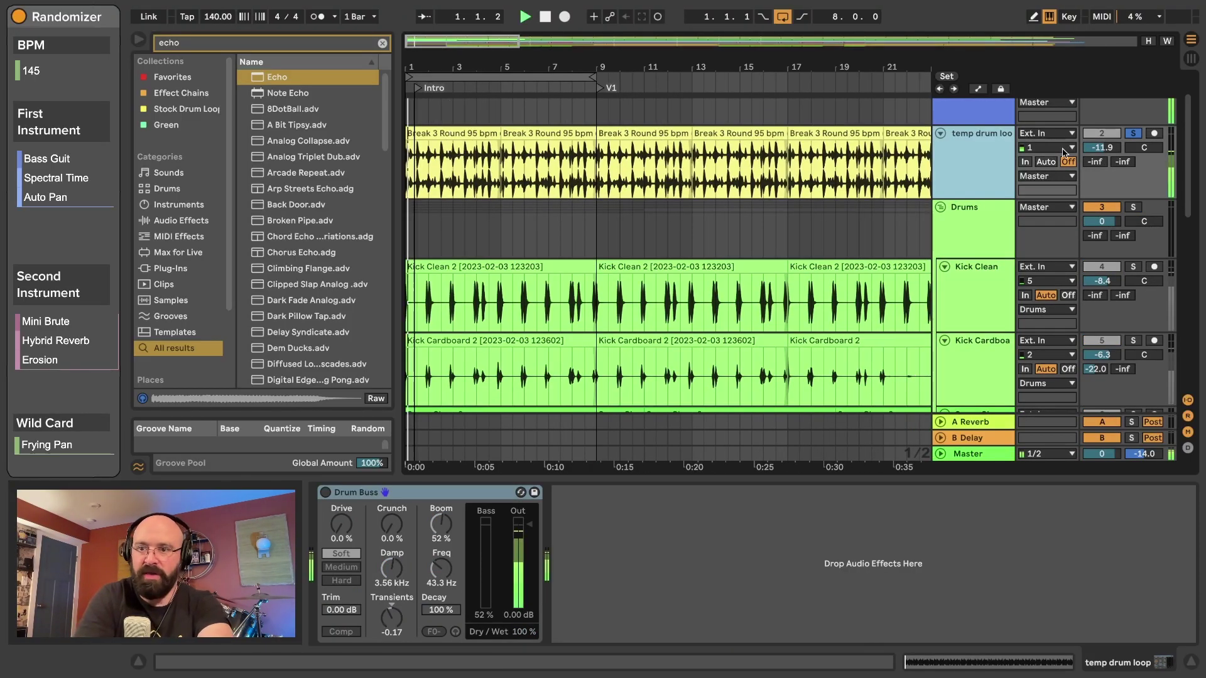
click(1134, 208)
click(970, 225)
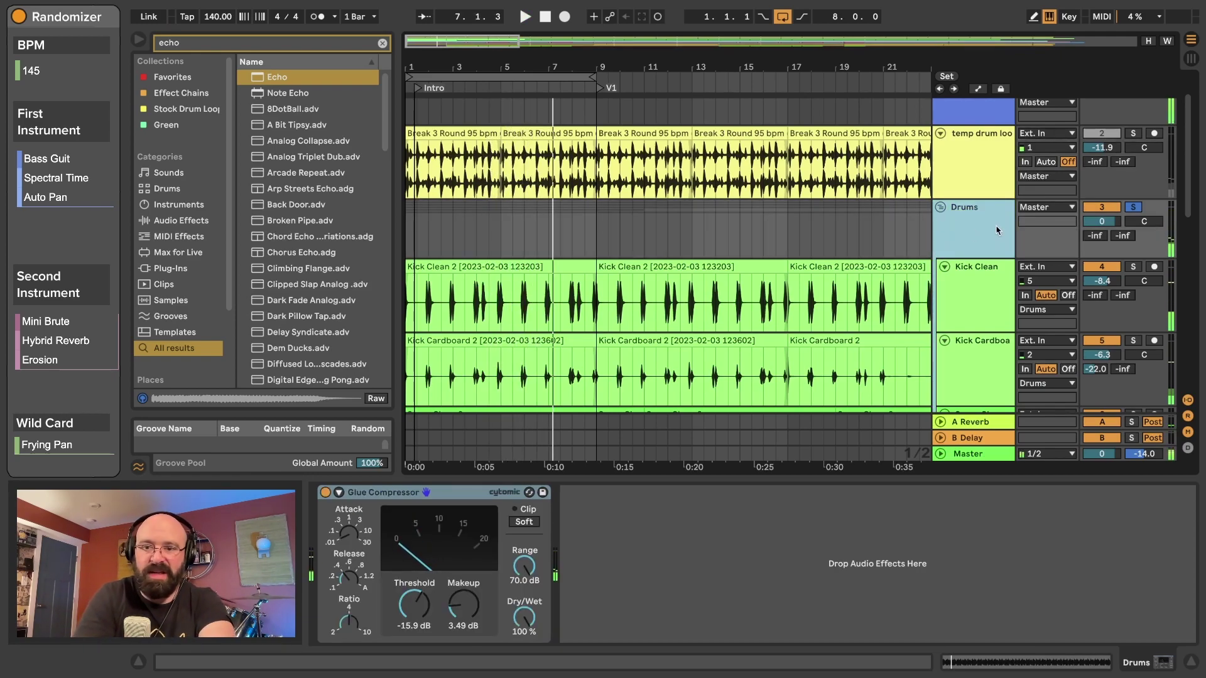
click(983, 167)
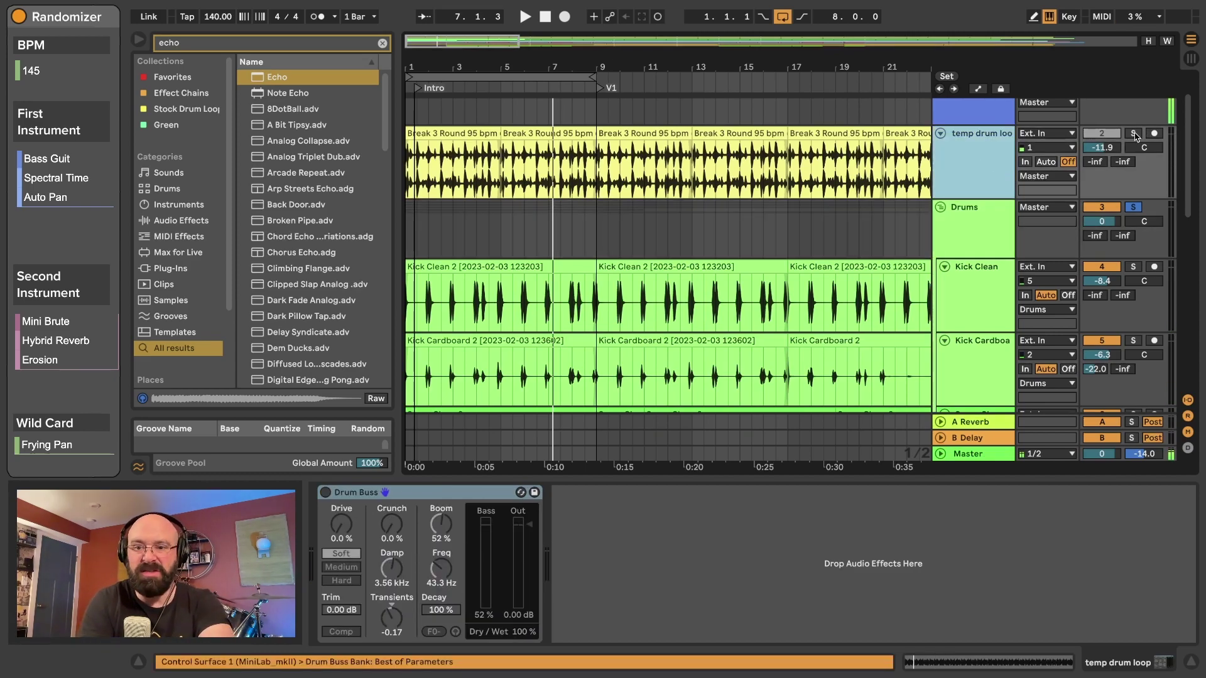
key(space)
click(1134, 134)
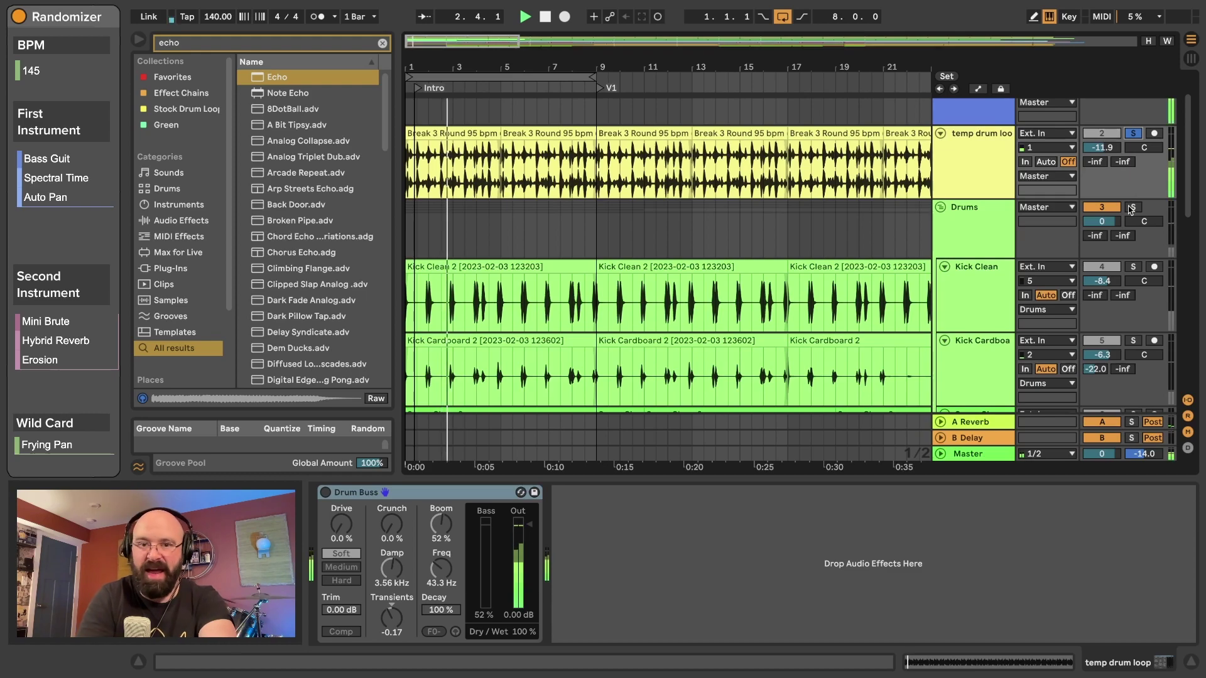
Check the temp drum loop and the Drums group against each other once more.
click(975, 168)
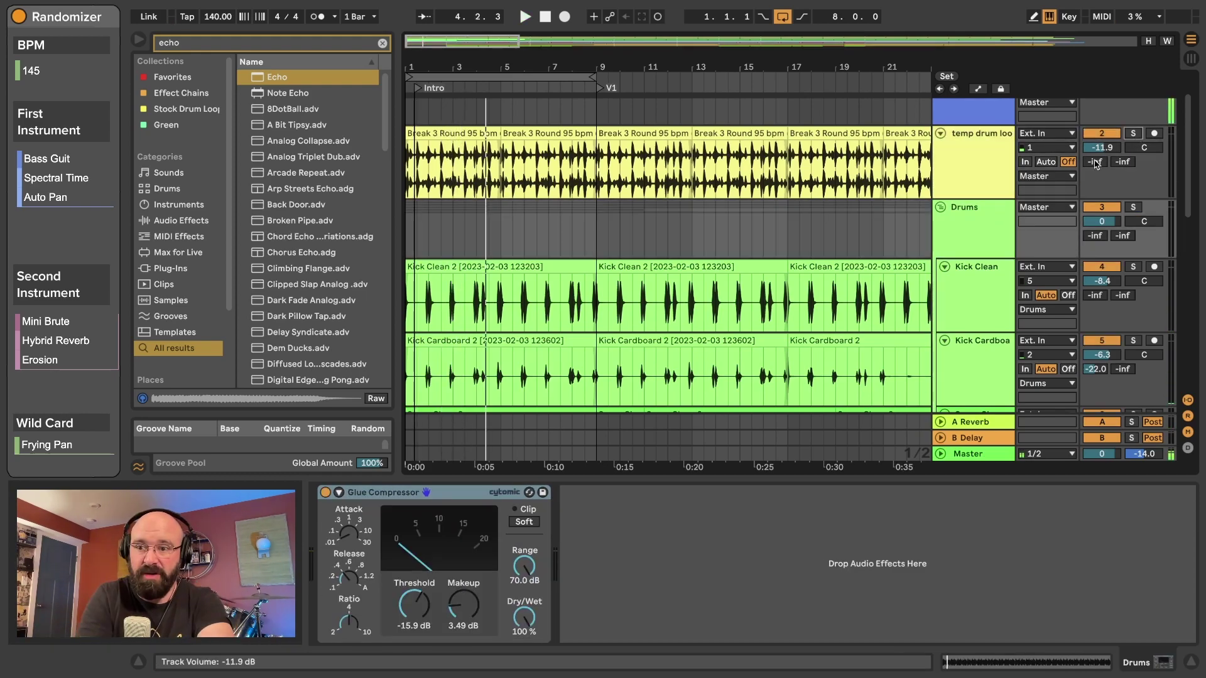
click(984, 237)
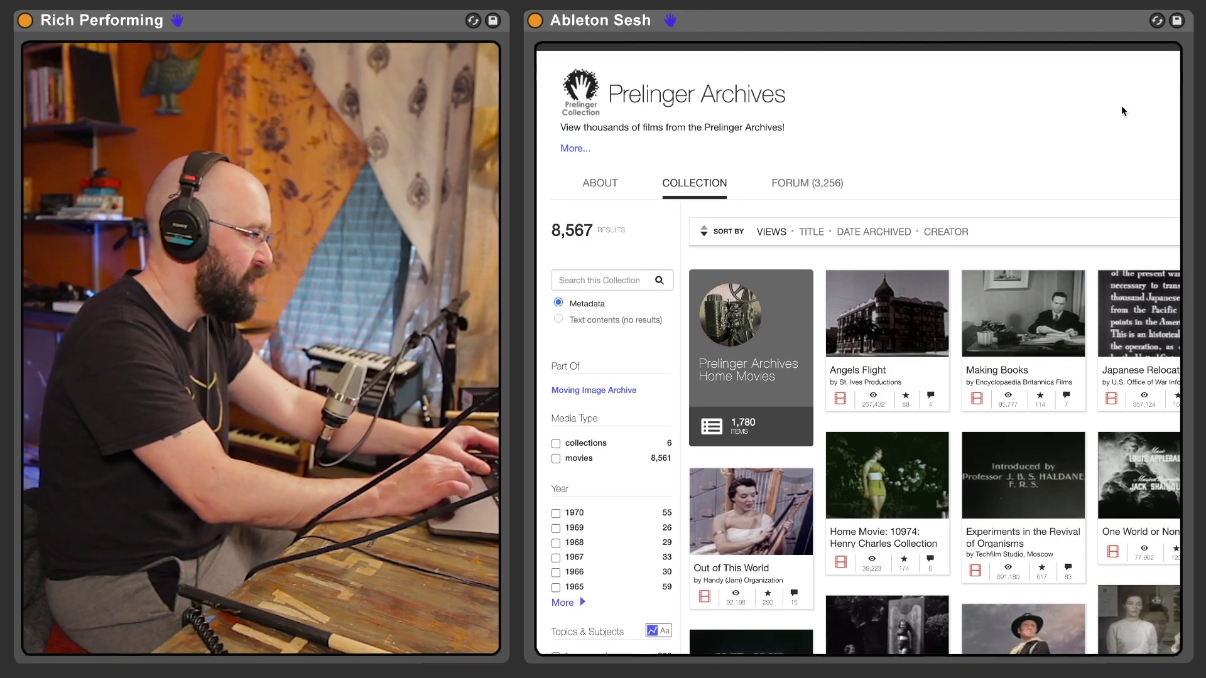
Switch to the Prelinger Archives collection in the browser and look through its films for a source with usable old film audio.
scroll(1068, 295, down, 5)
scroll(1050, 294, down, 10)
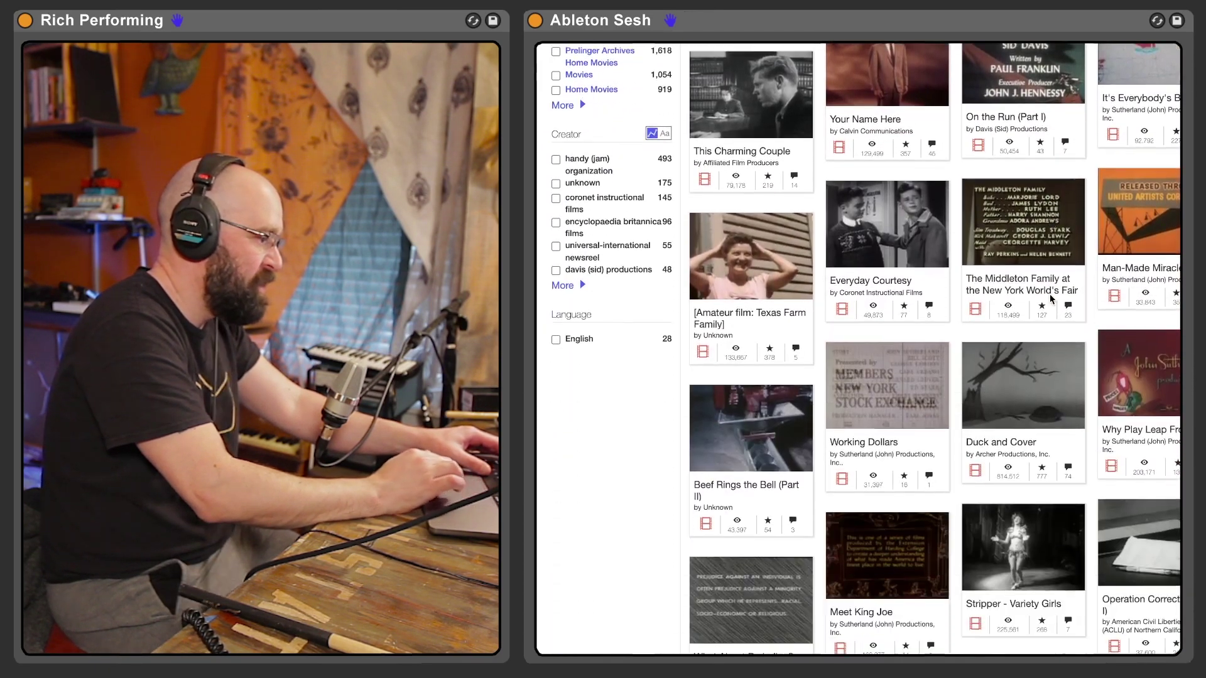
scroll(857, 349, down, 15)
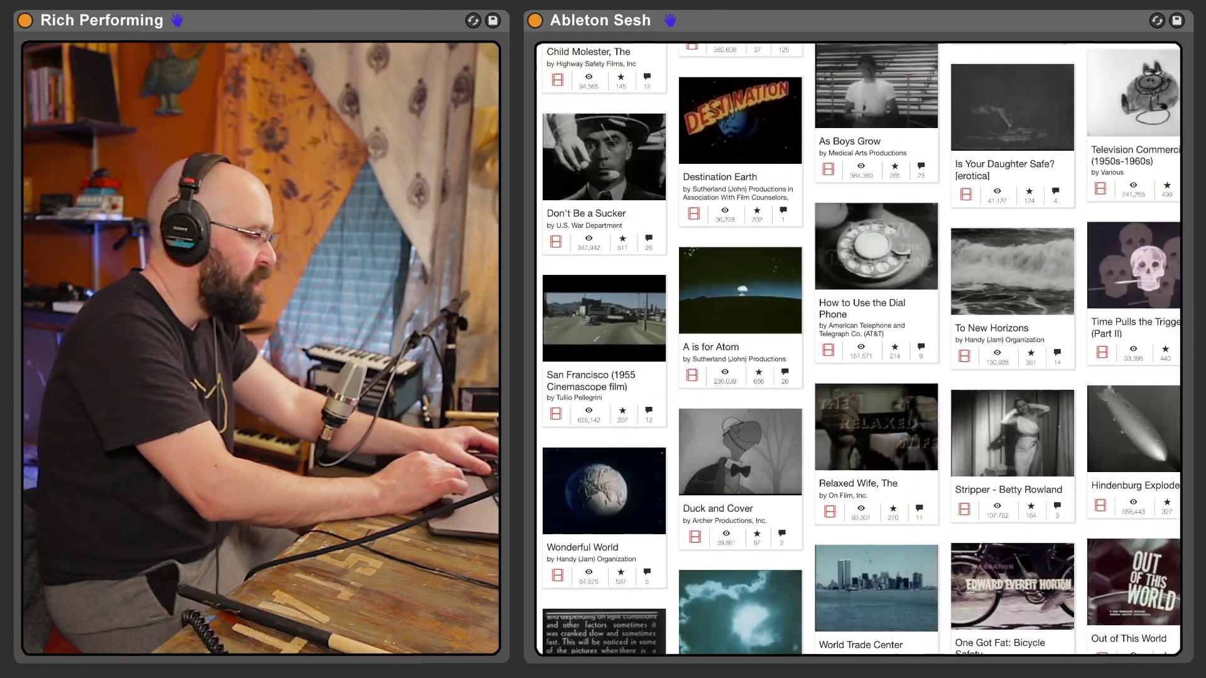
scroll(845, 262, up, 15)
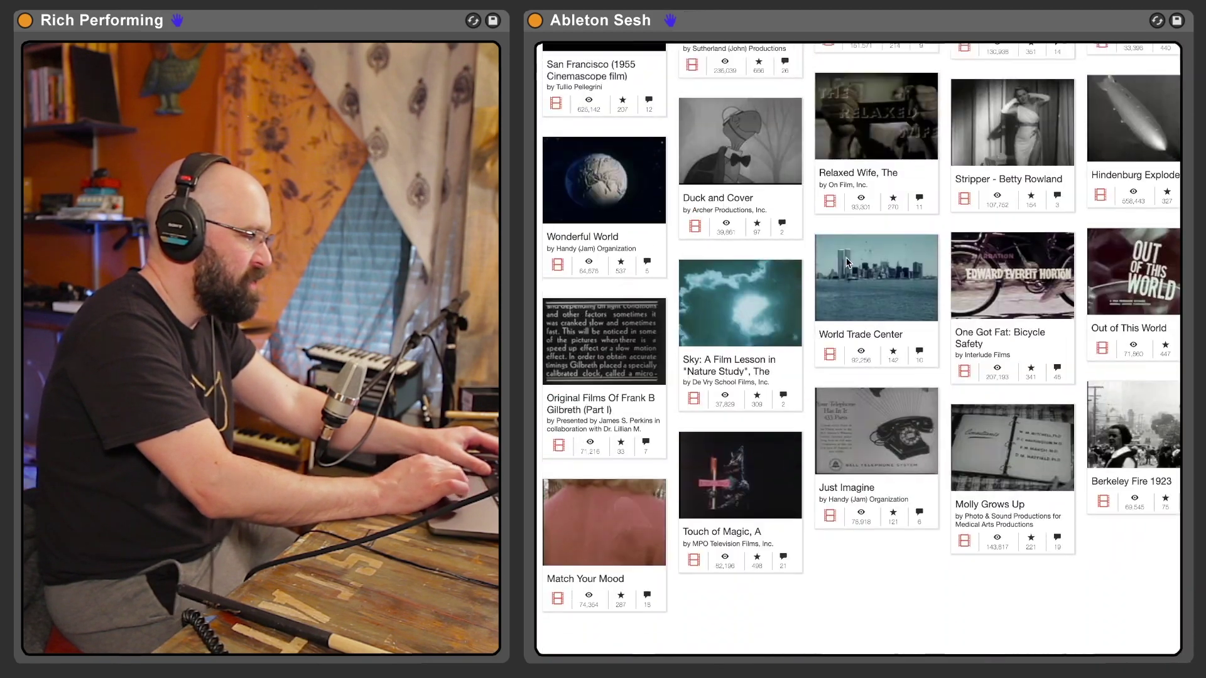
scroll(845, 263, up, 10)
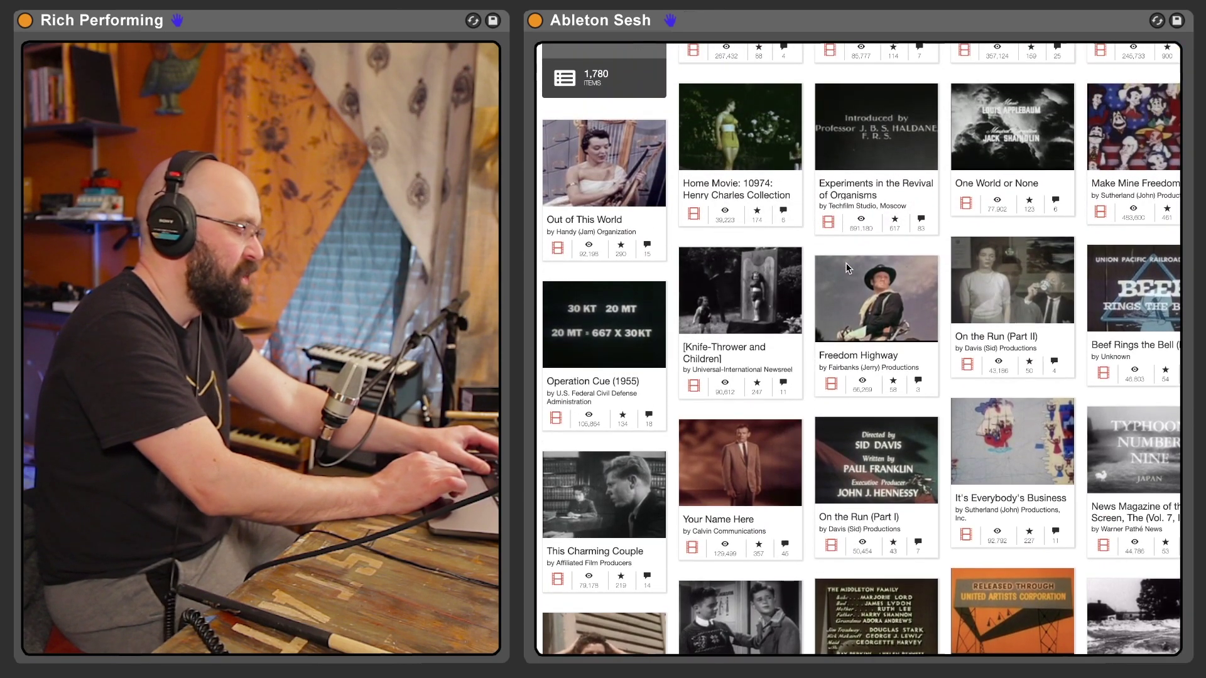
scroll(848, 268, down, 1)
scroll(848, 268, up, 5)
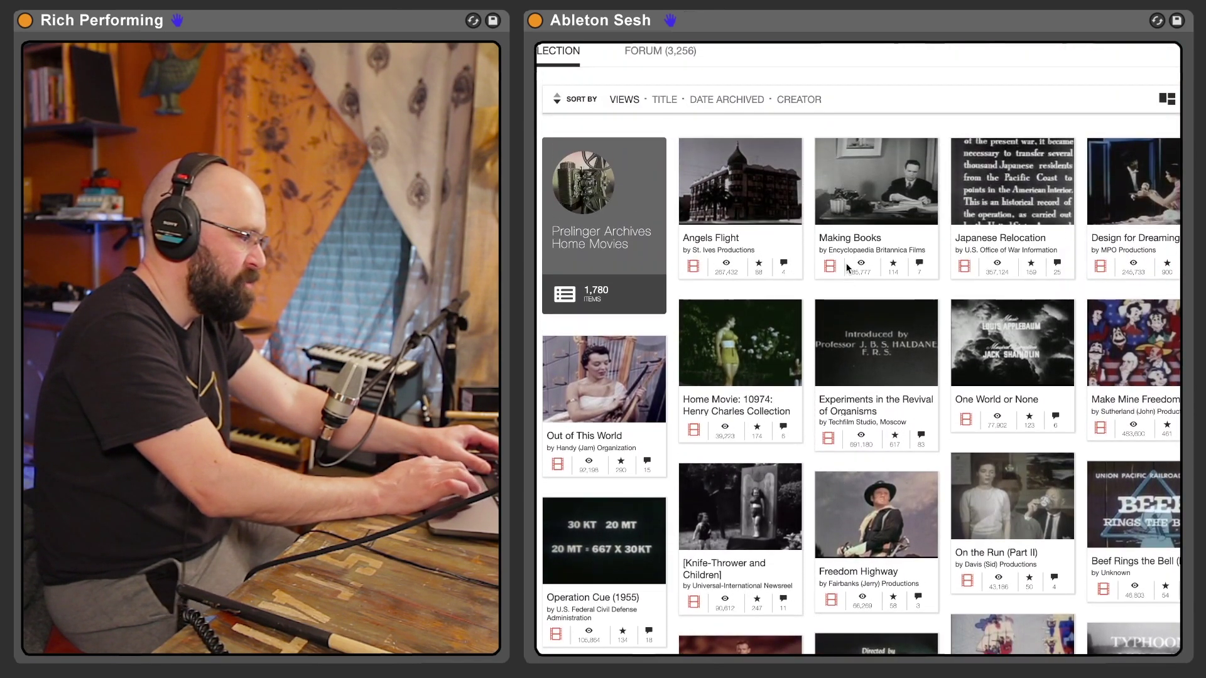
scroll(847, 268, up, 2)
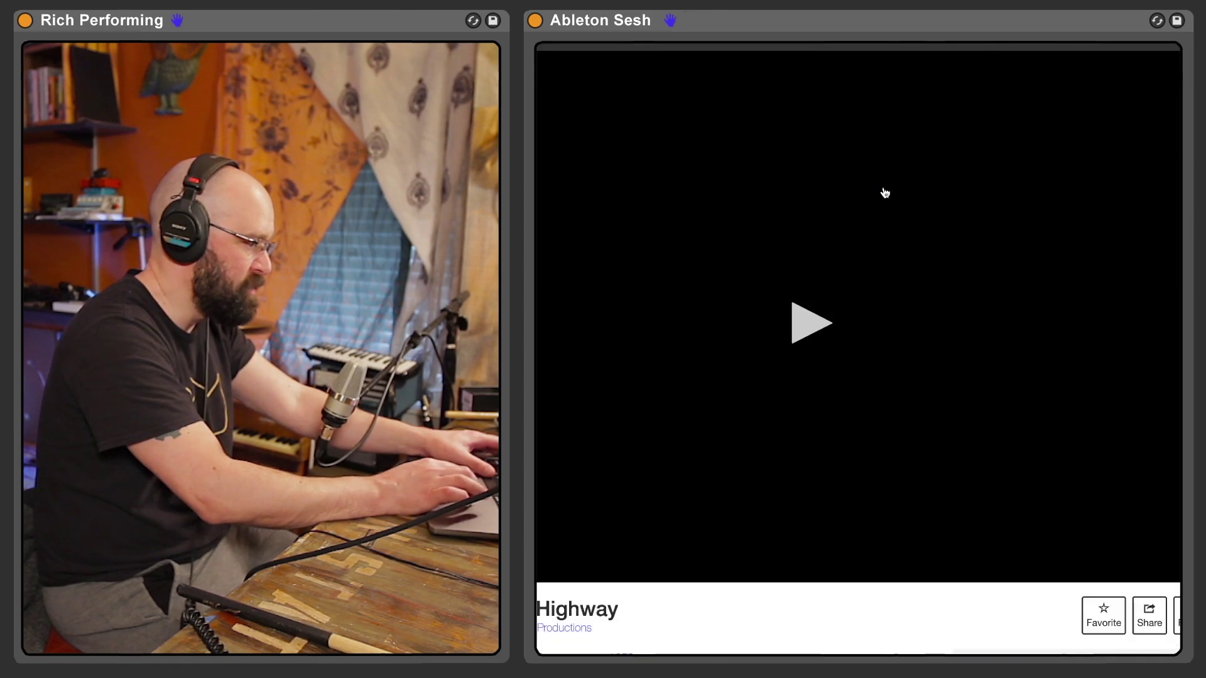
Play the opening of Freedom Highway, pause it, and look over the film's description and download options.
click(780, 347)
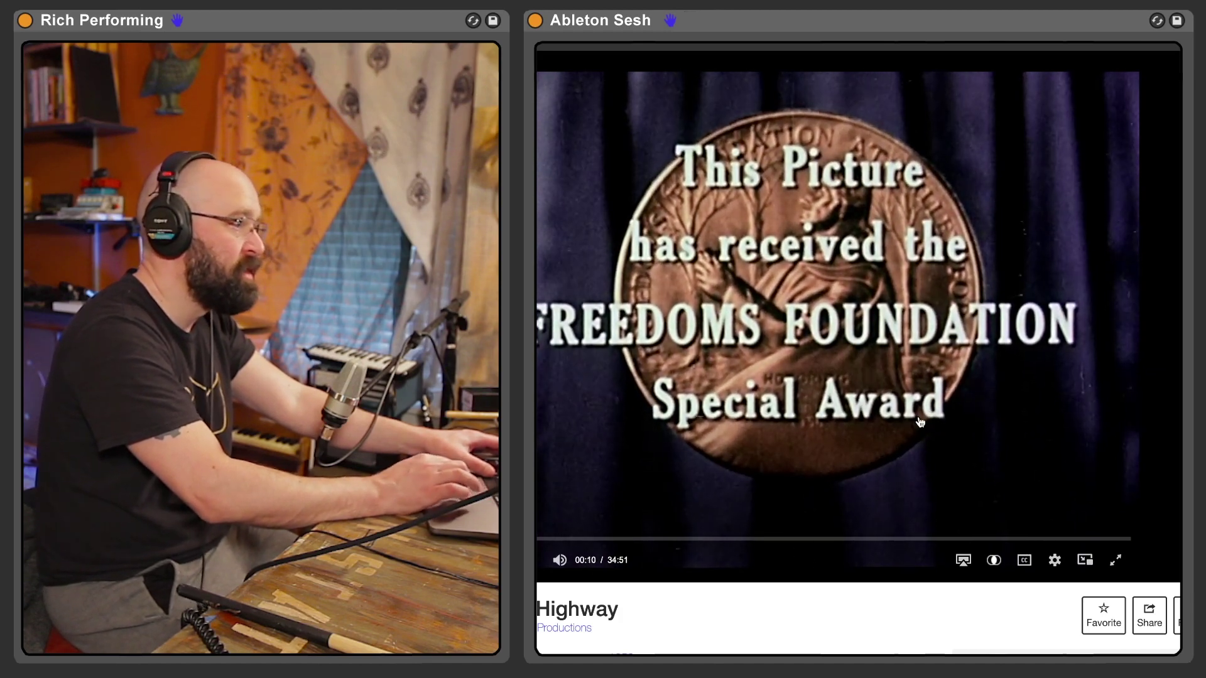
click(920, 422)
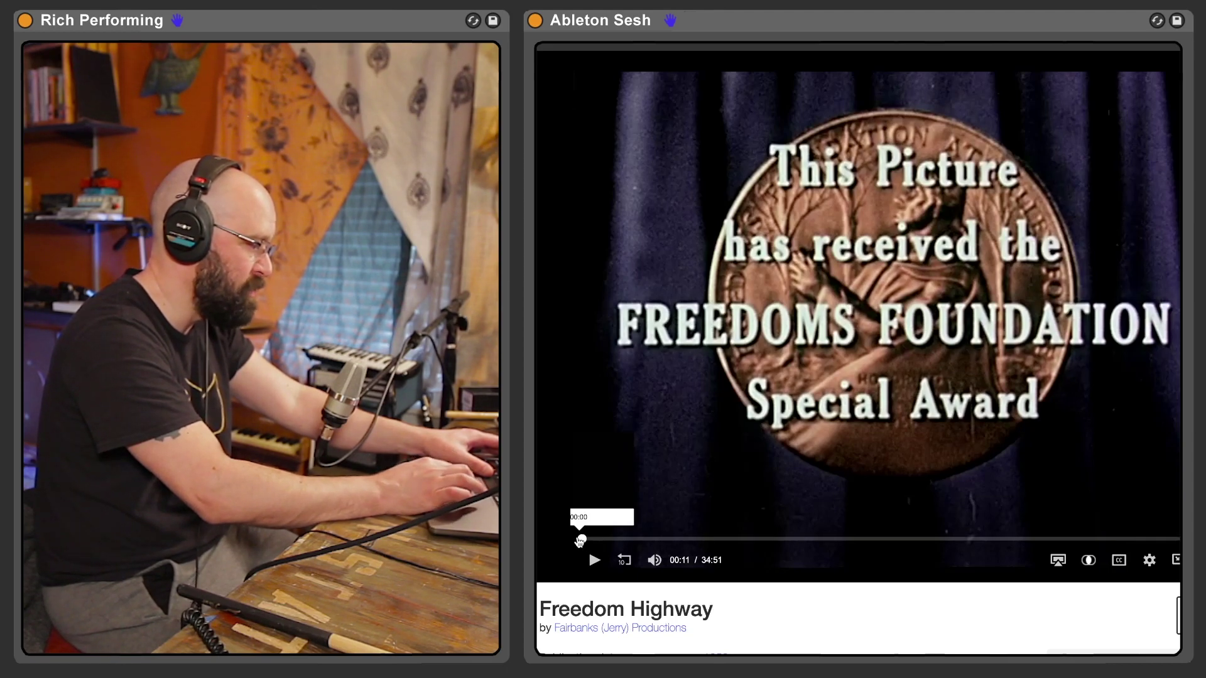
scroll(977, 280, down, 10)
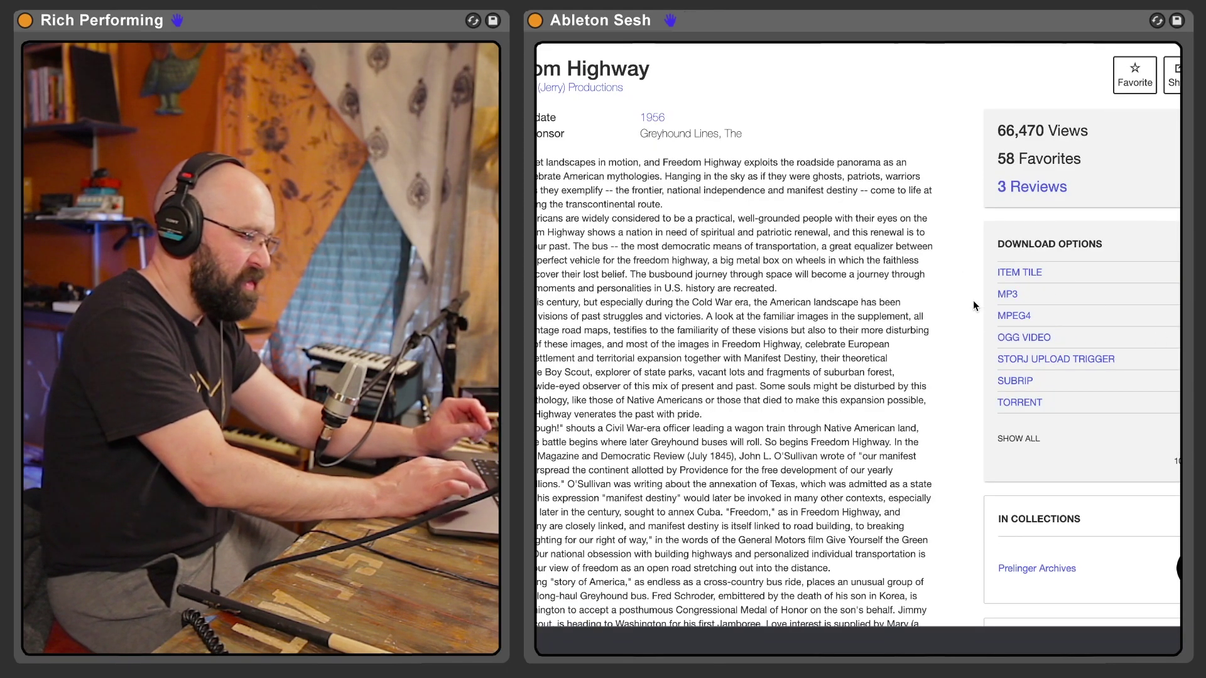
scroll(974, 301, up, 3)
scroll(917, 364, down, 4)
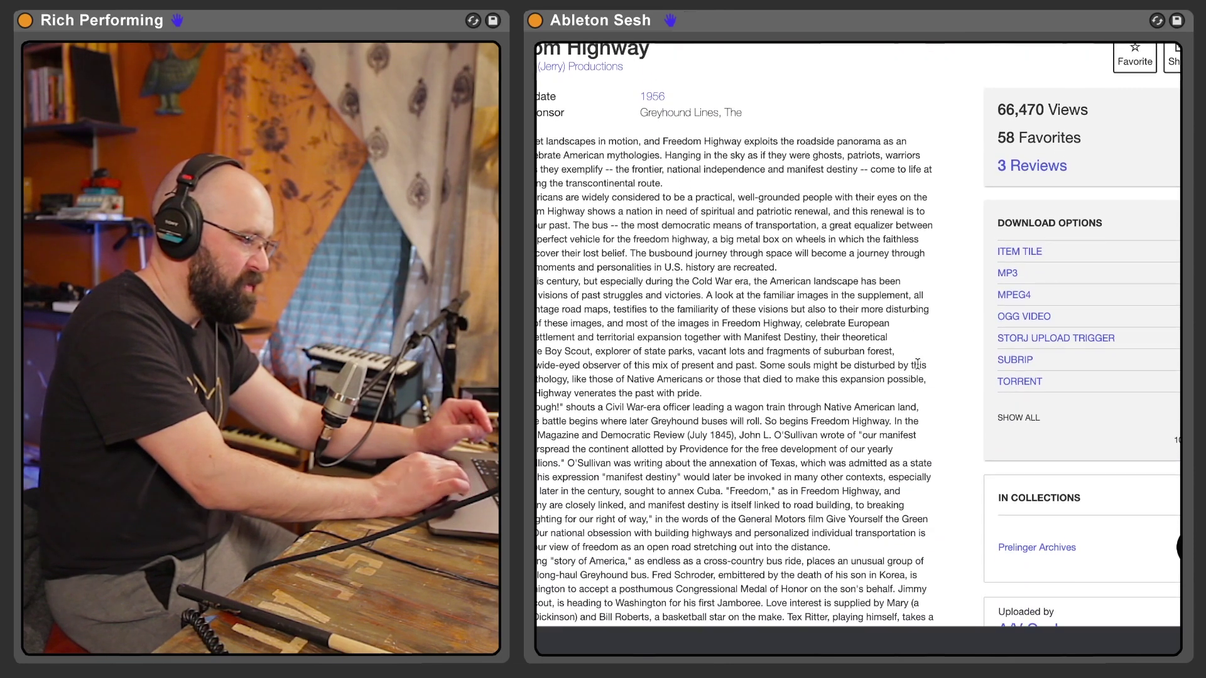
Export the audio captured from the film as crackles.m4a, choosing the Samples folder inside LHHTS EP 4 Project.
key(super+o)
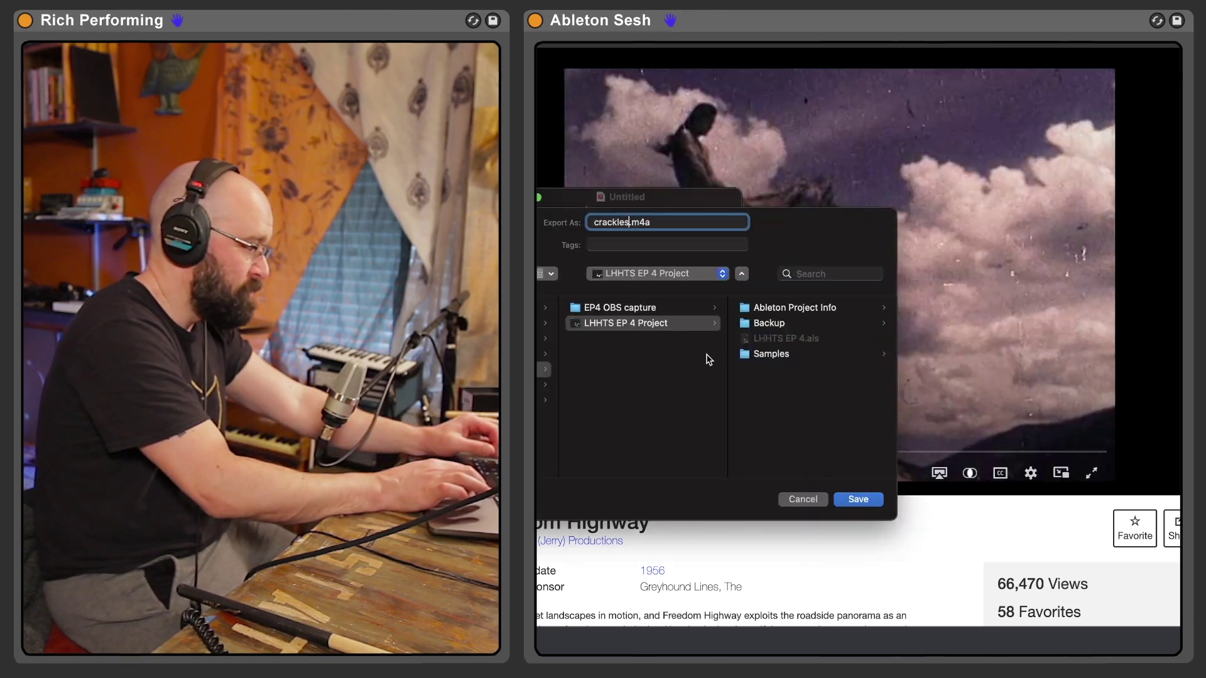
click(621, 325)
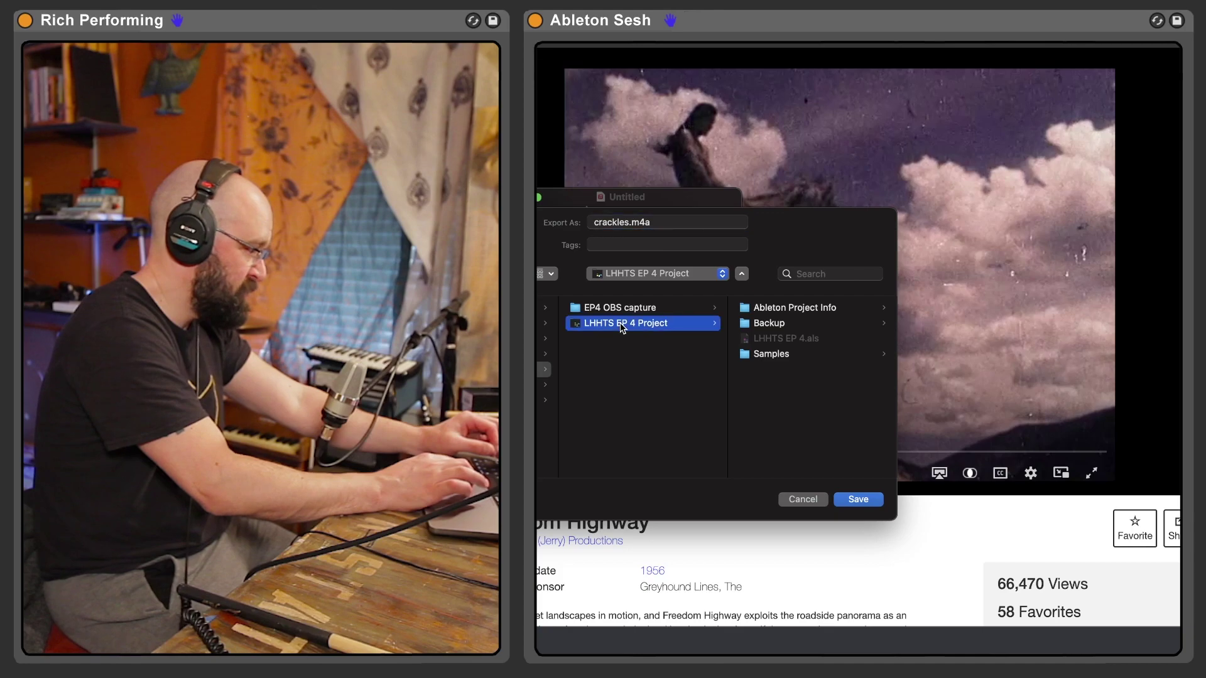
click(751, 355)
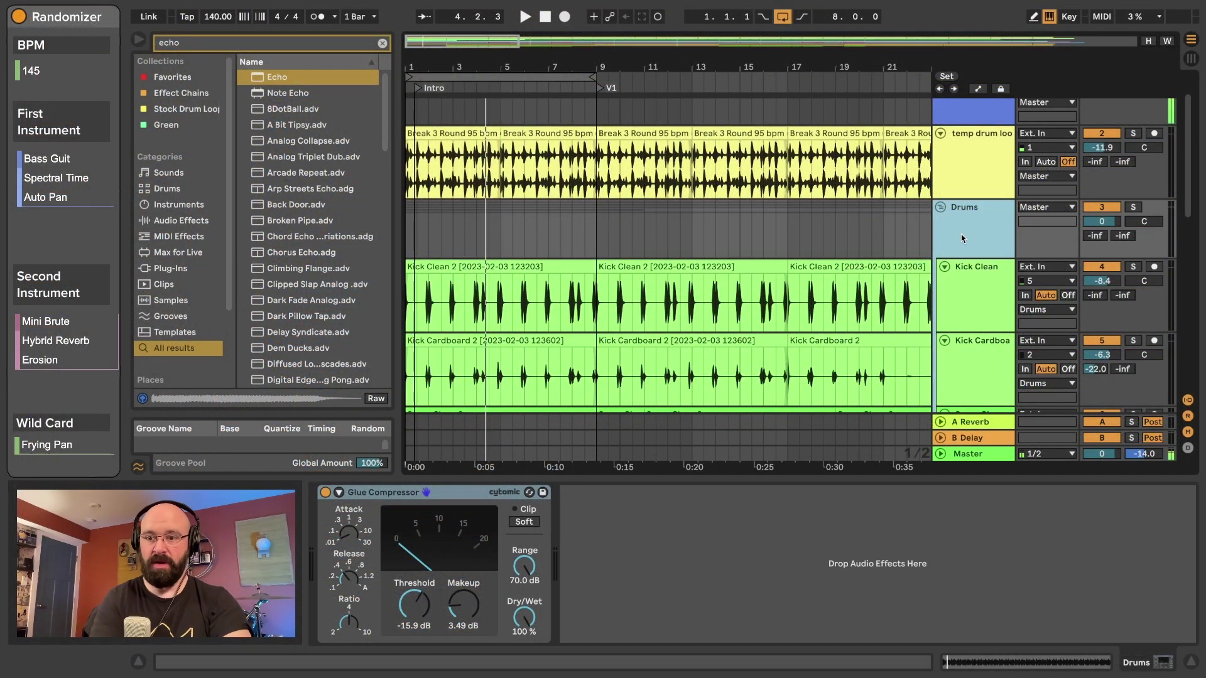
Play the crackles clip with the drums in Ableton Live and set its EQ Eight band 4 gain to 0.12 dB.
scroll(962, 238, down, 1)
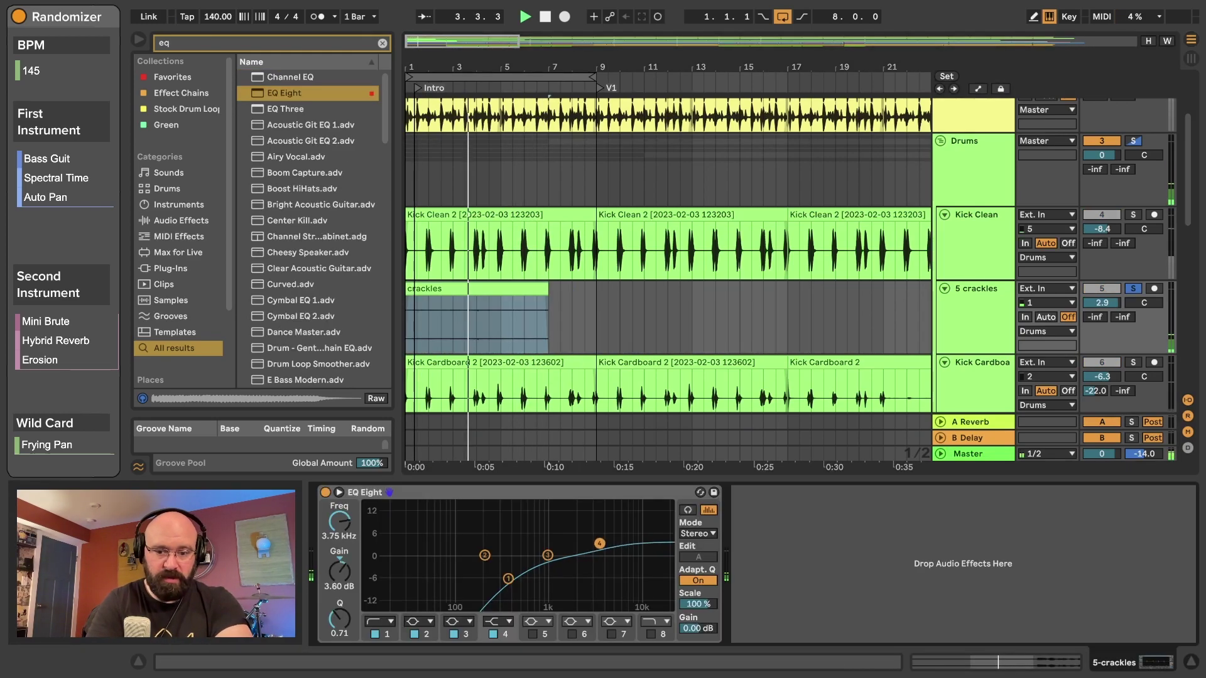
double_click(514, 289)
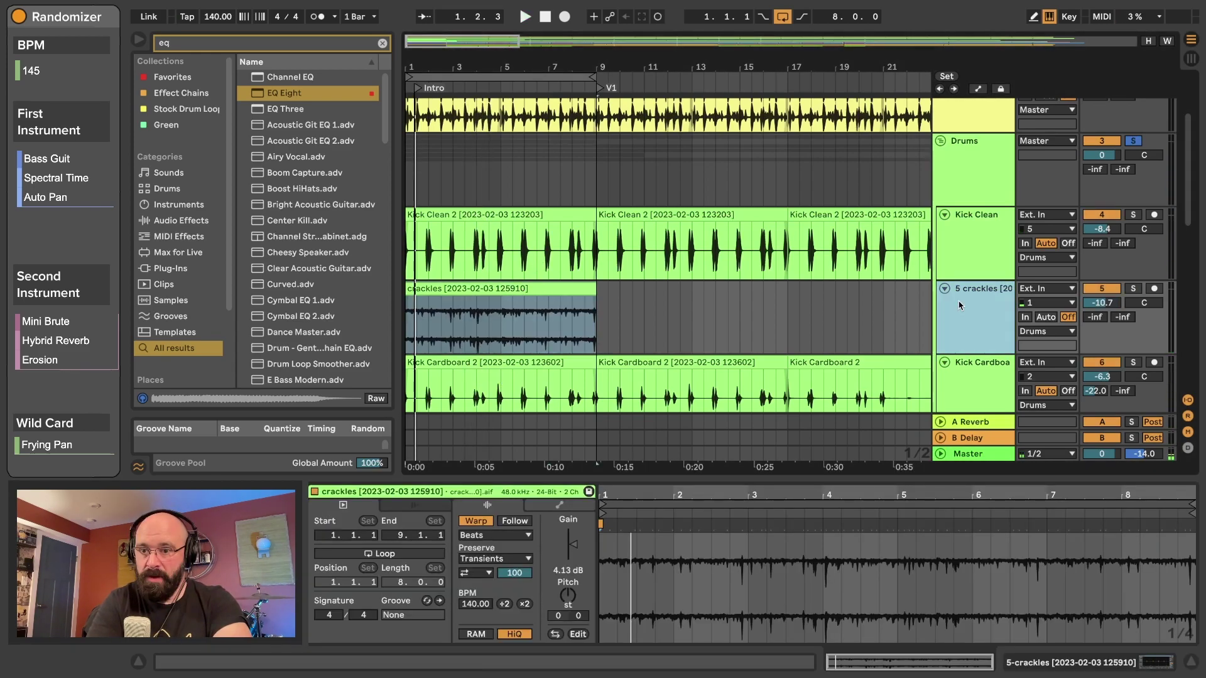
key(space)
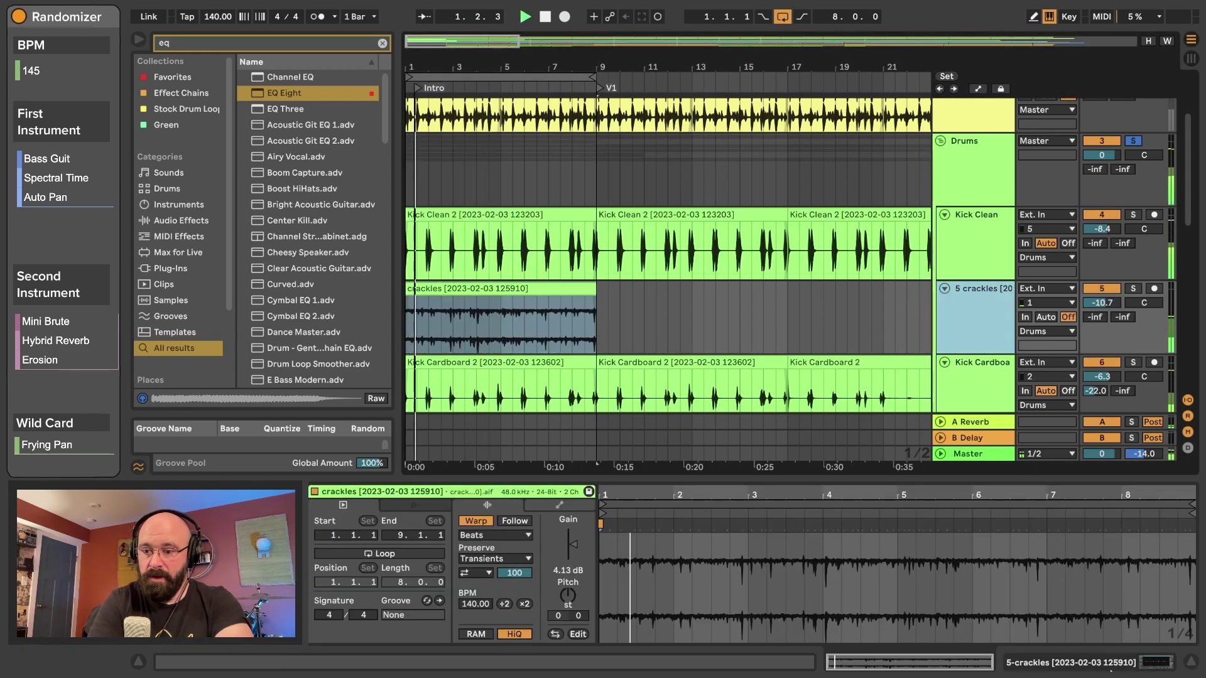
key(shift+Tab)
drag(591, 548, 591, 555)
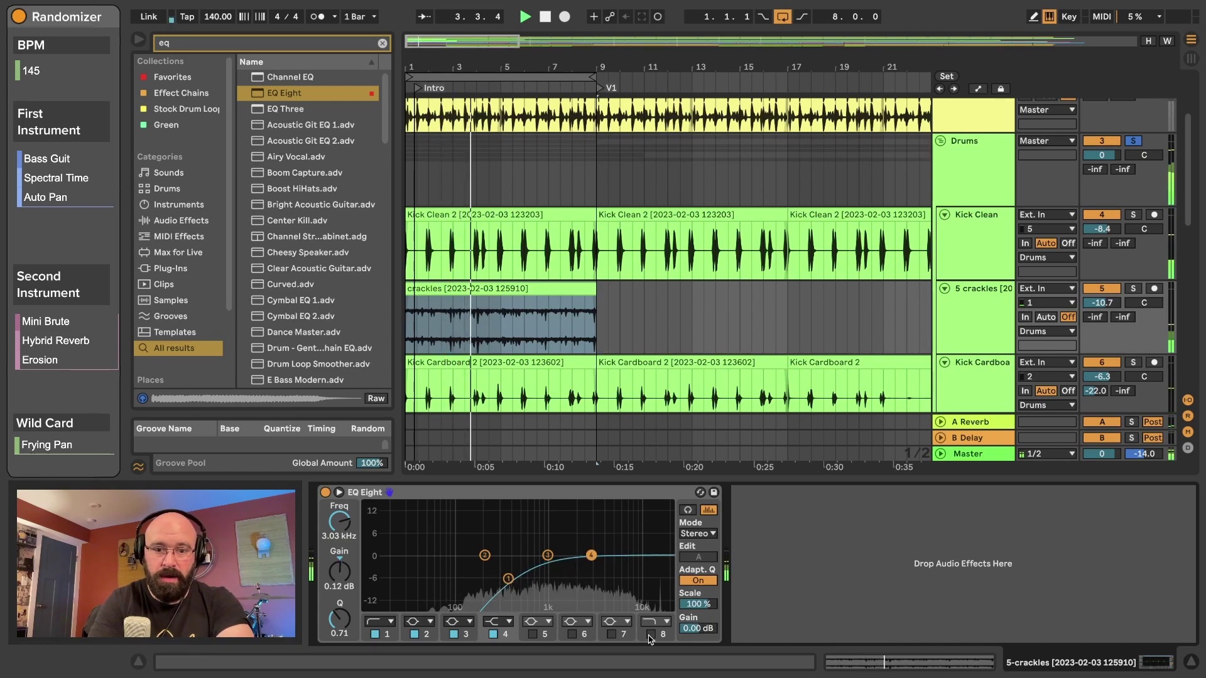
Add a Compressor to the crackles track and sidechain it from Kick Clean.
click(382, 42)
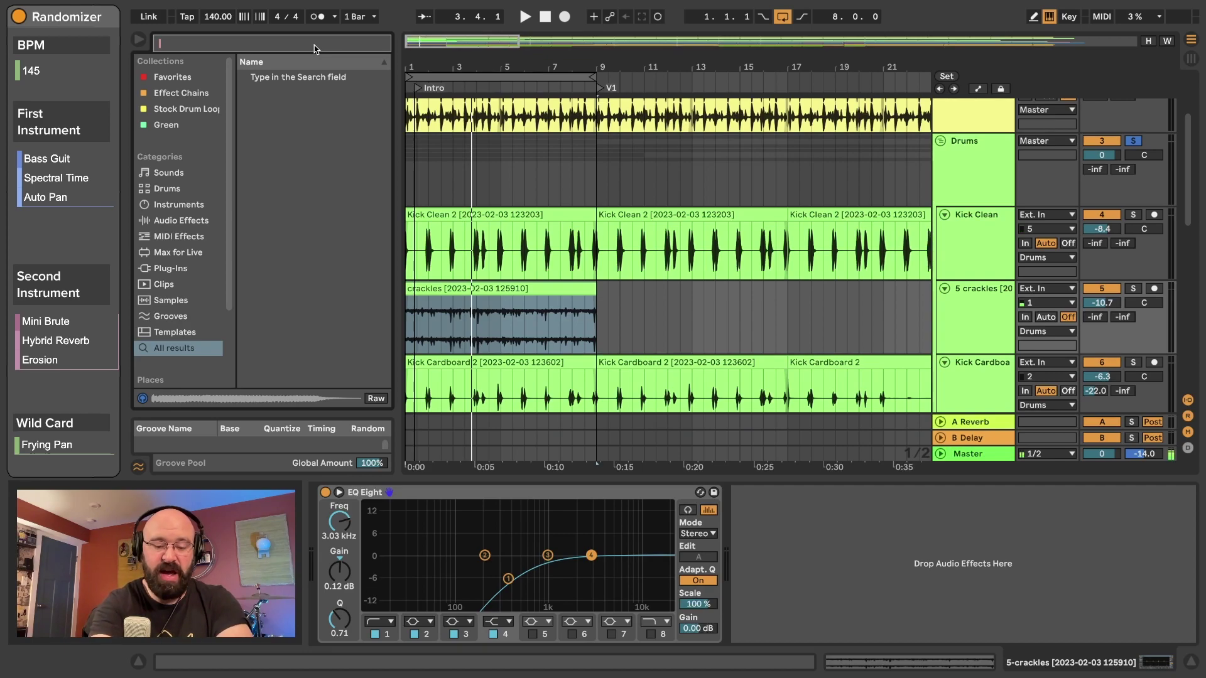
text(compre)
key(Return)
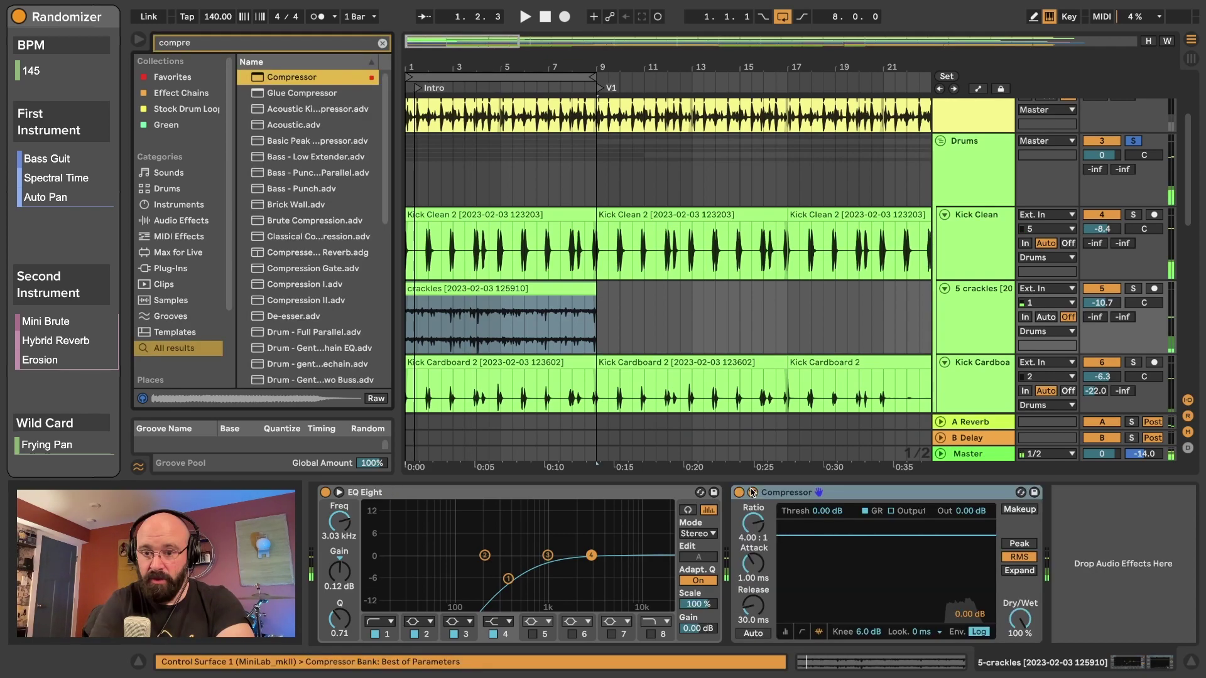
click(766, 510)
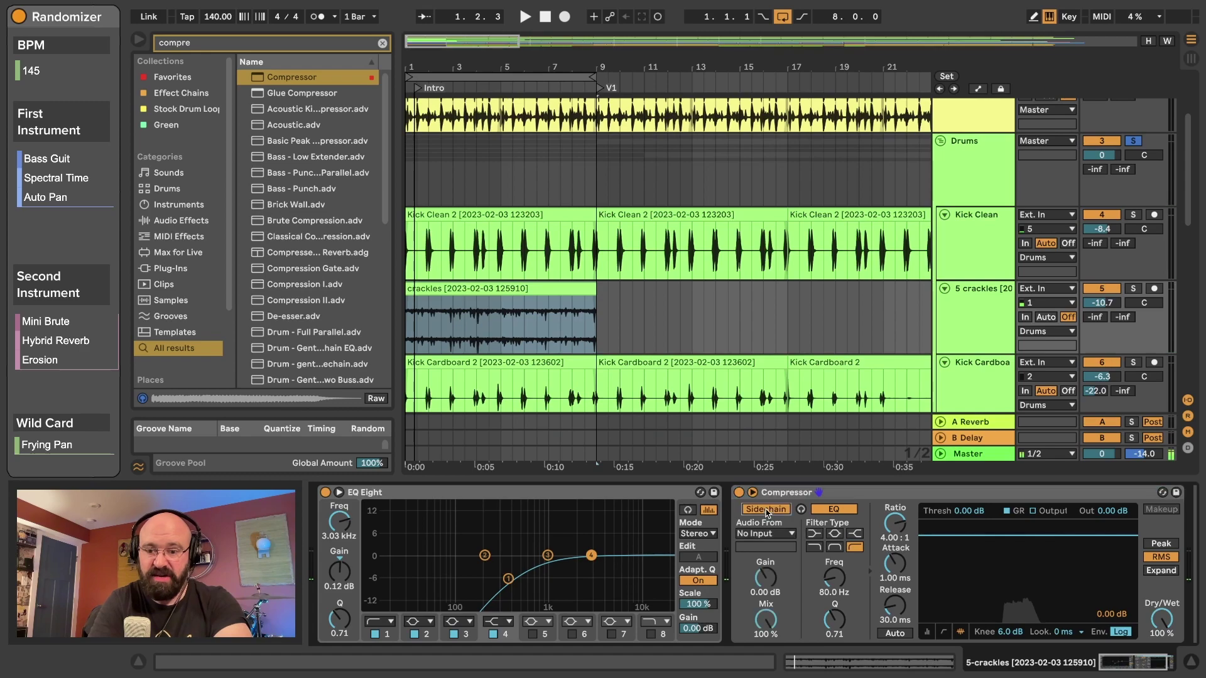
click(767, 534)
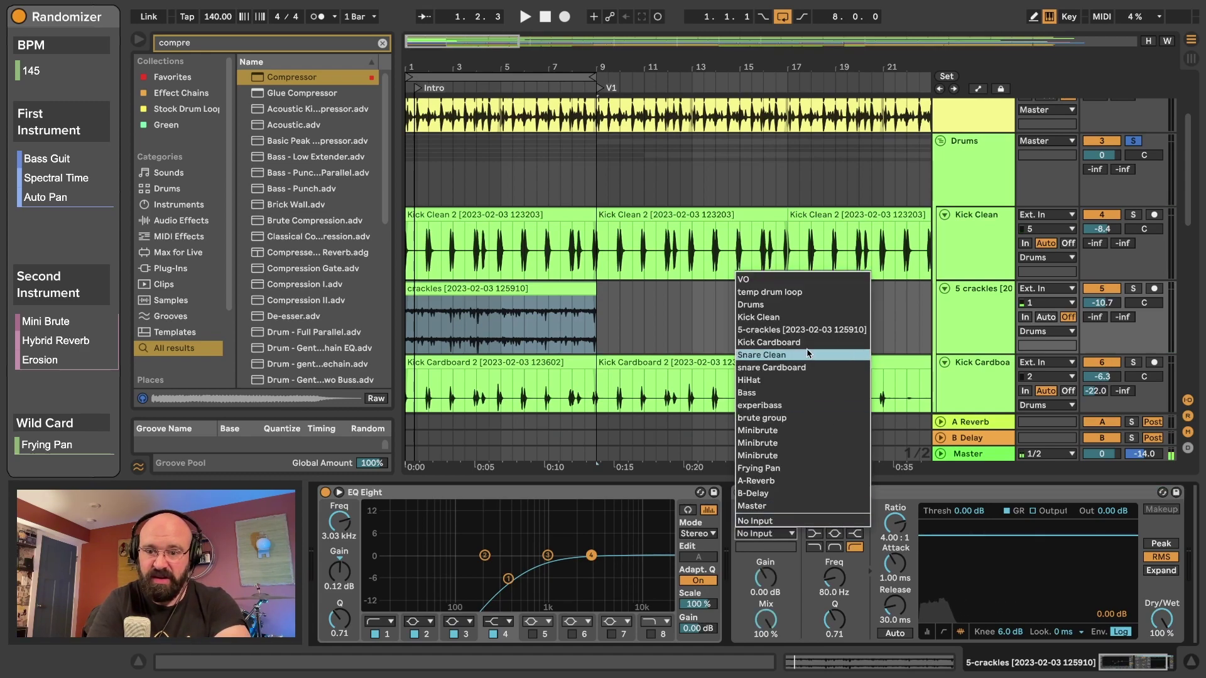
click(758, 317)
Set the crackles volume to -16.9 dB and the Compressor to -27.0 dB threshold, 0.04 ms attack and 58.2 ms release during playback.
key(space)
drag(1102, 303, 1110, 307)
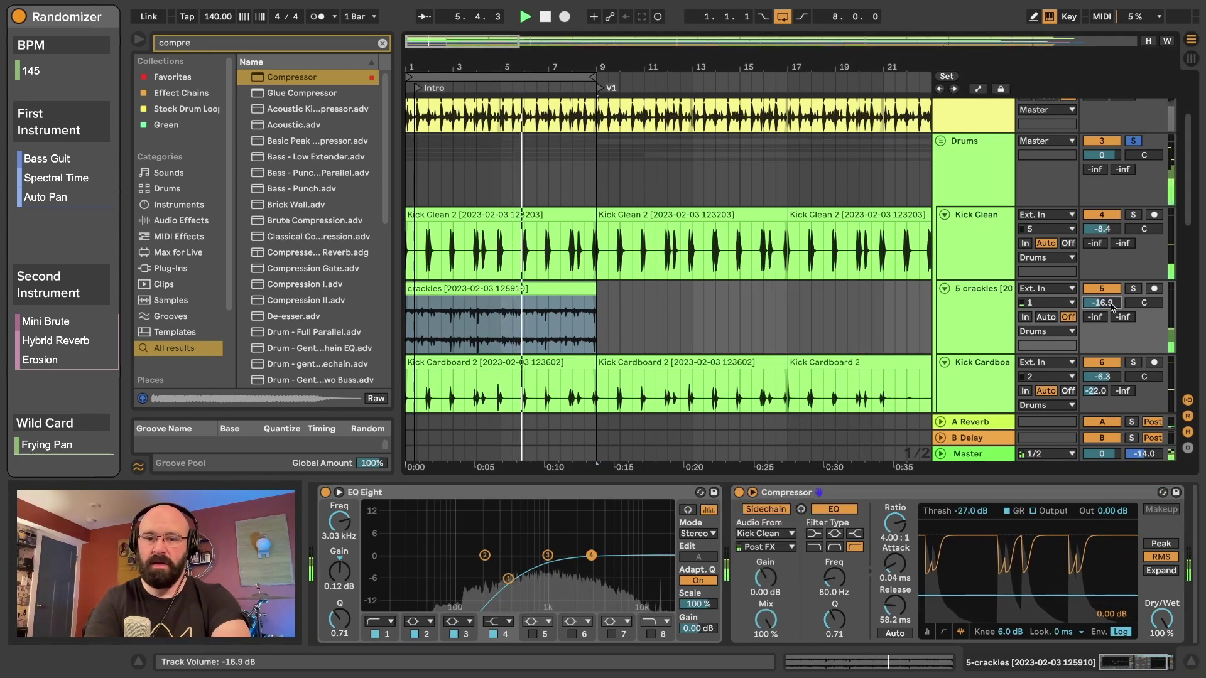
click(613, 498)
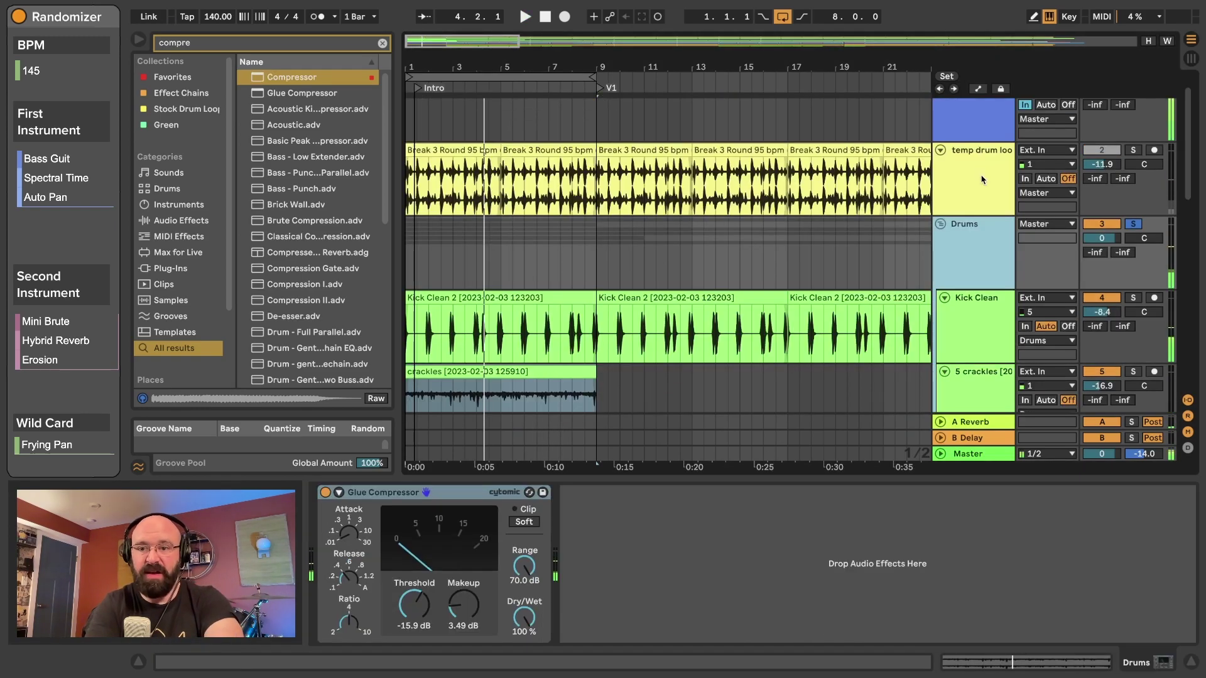
Delete the temp drum loop track and unfold the Drums group during playback from the intro.
click(983, 179)
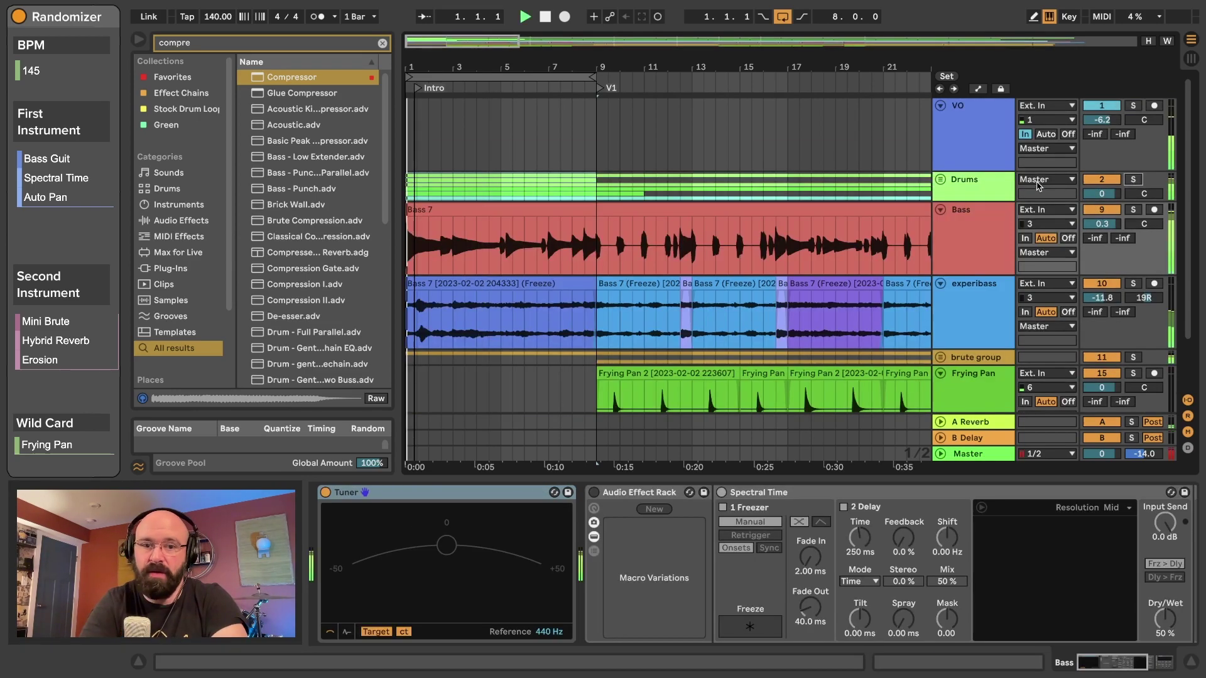
drag(586, 67, 521, 32)
click(941, 180)
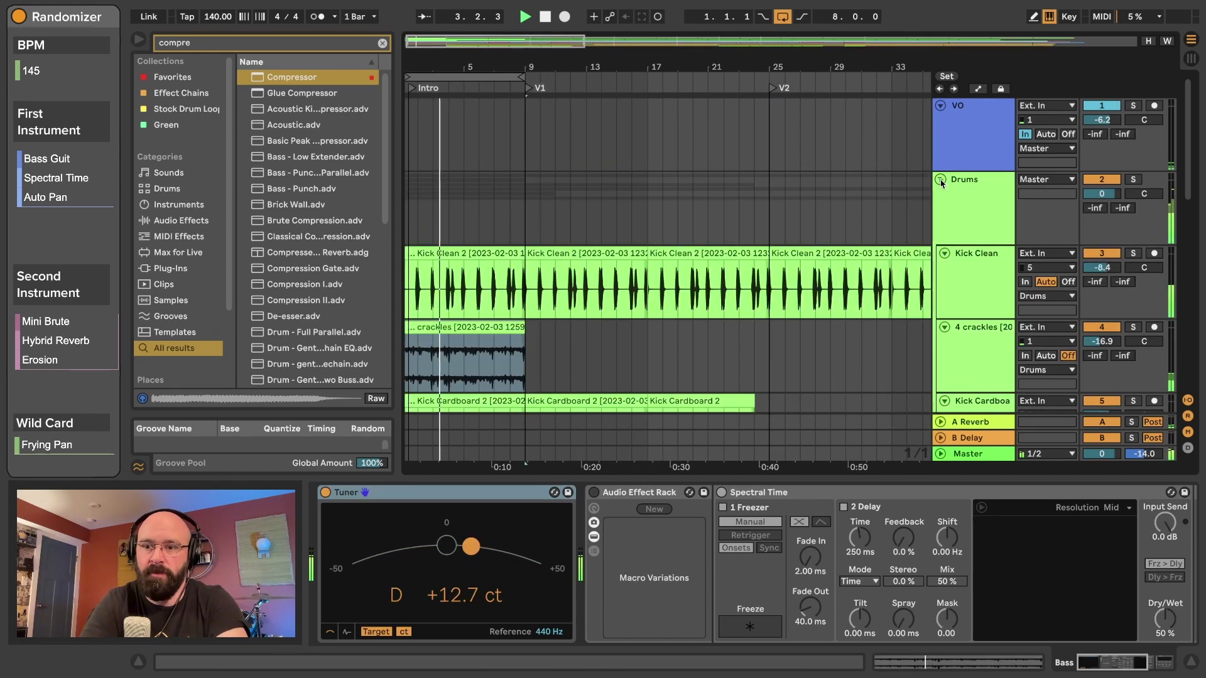
Show the Kick Clean effects and look over the recorded drum and Minibrute tracks in the arrangement.
click(965, 275)
scroll(961, 363, down, 1)
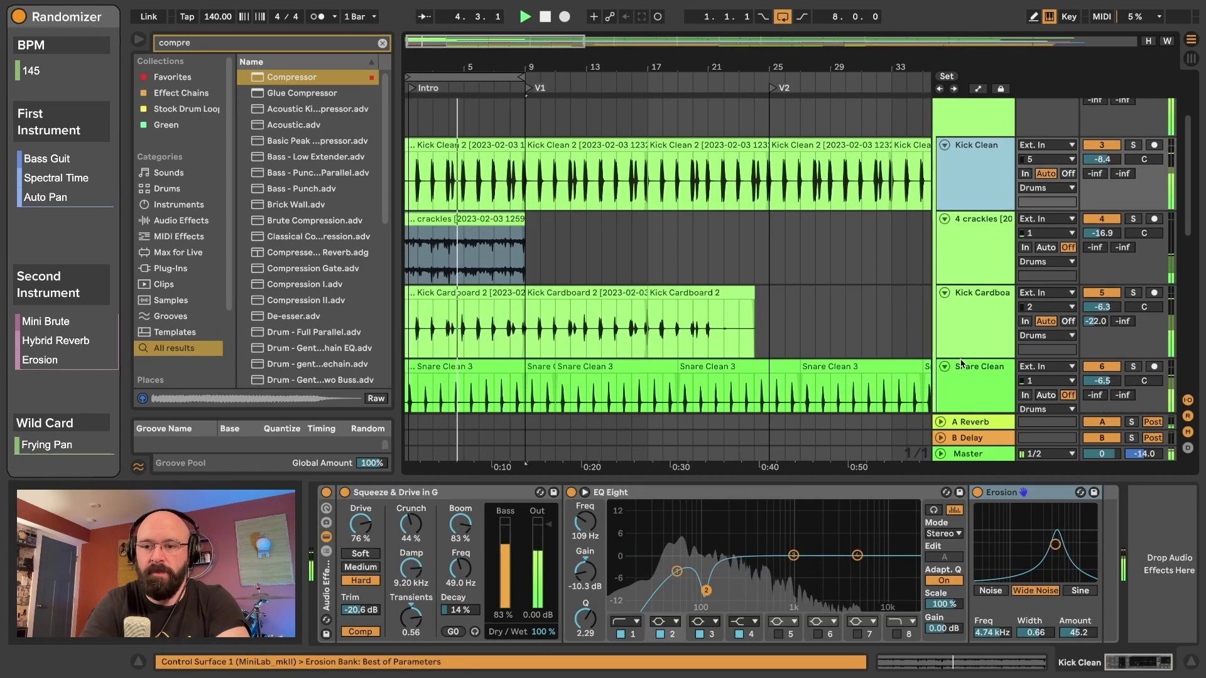
scroll(964, 283, up, 1)
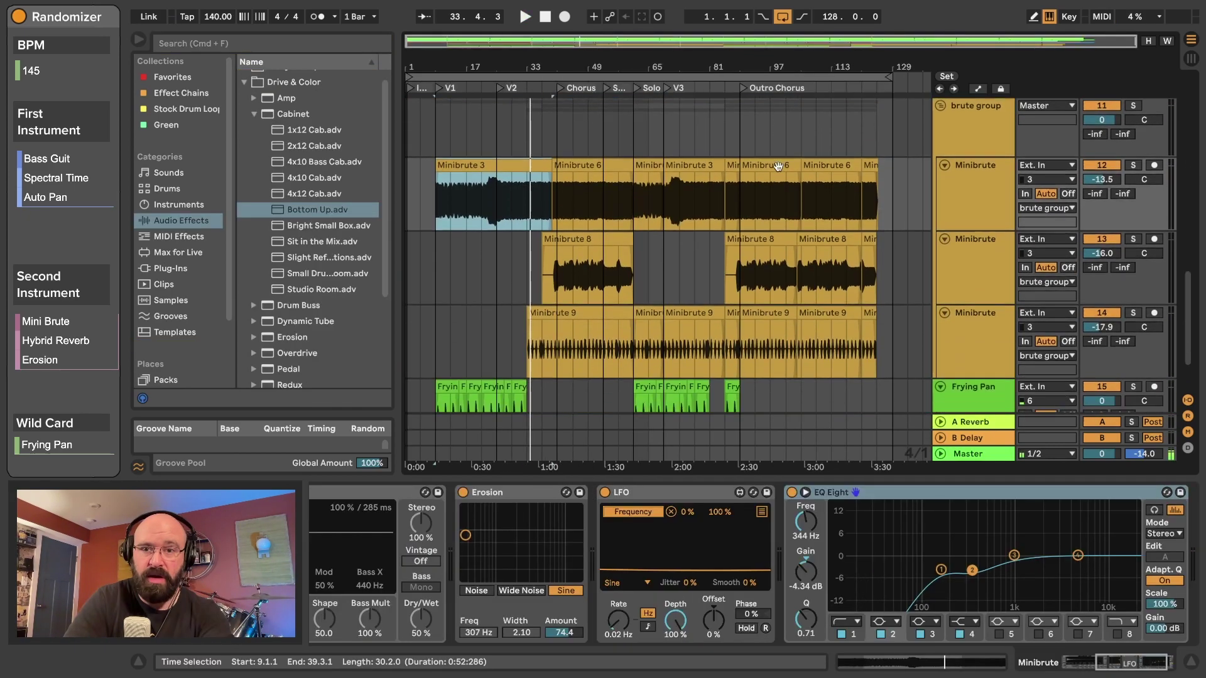
scroll(779, 171, up, 5)
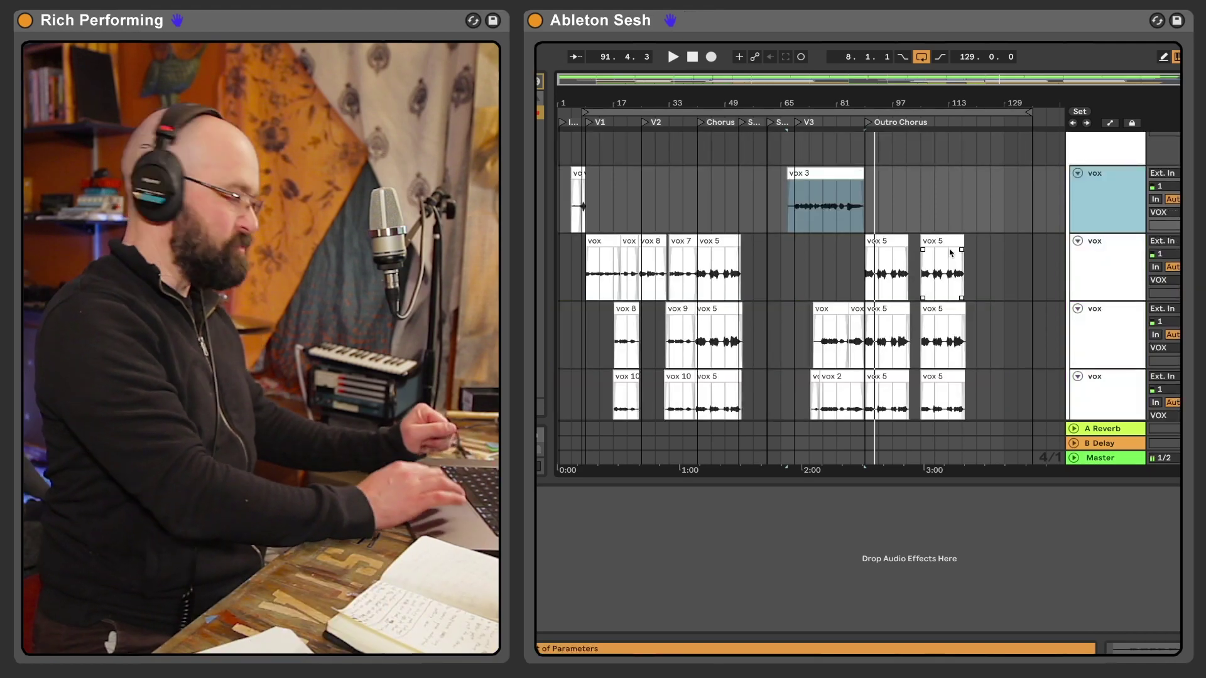
Record a vocal take on the second vox track in the VOX group over the V1 section.
scroll(955, 251, down, 1)
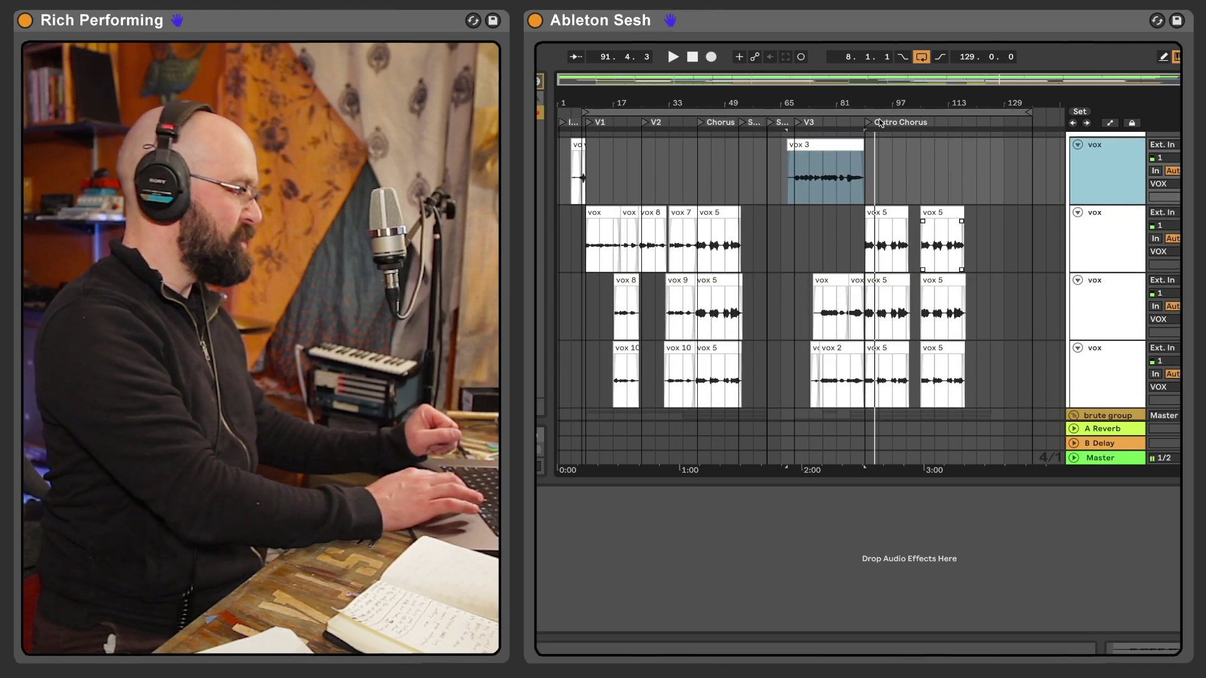
drag(865, 101, 865, 101)
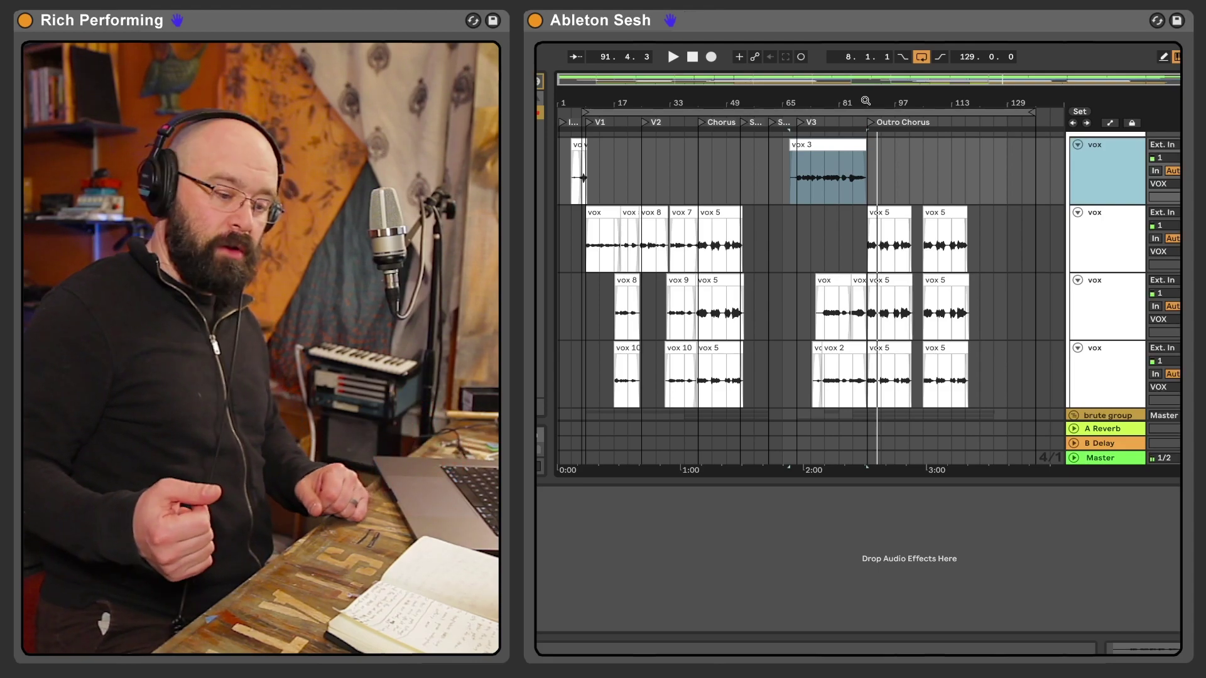
click(709, 57)
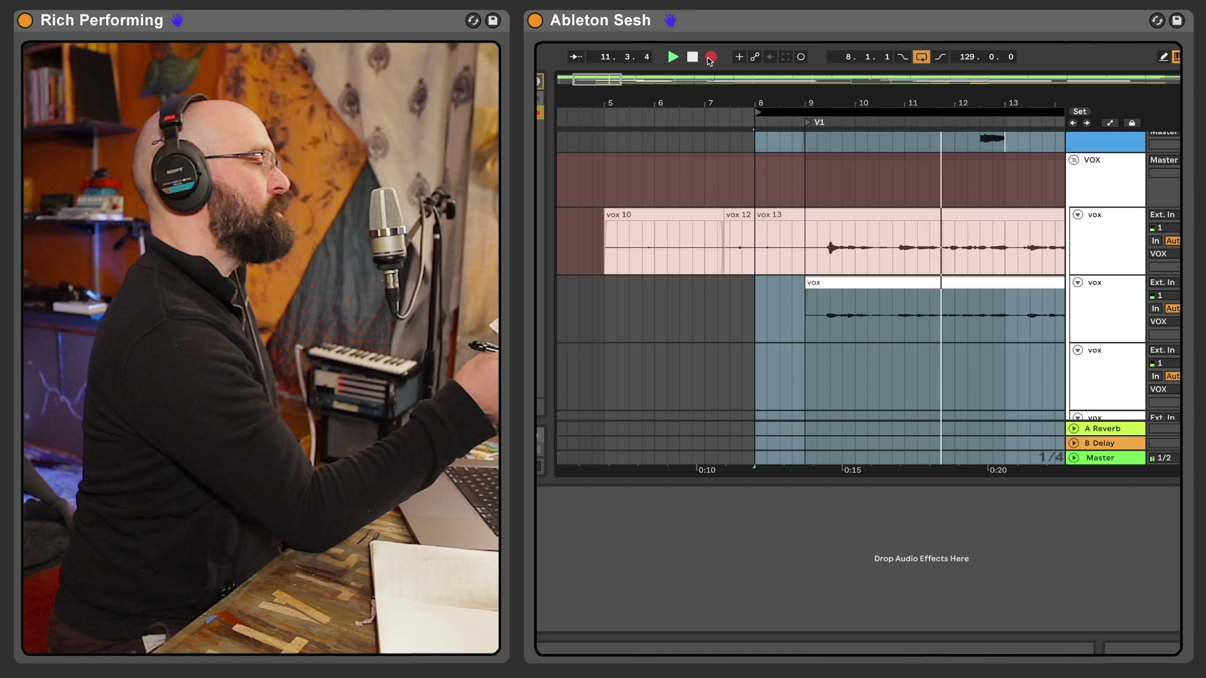
key(space)
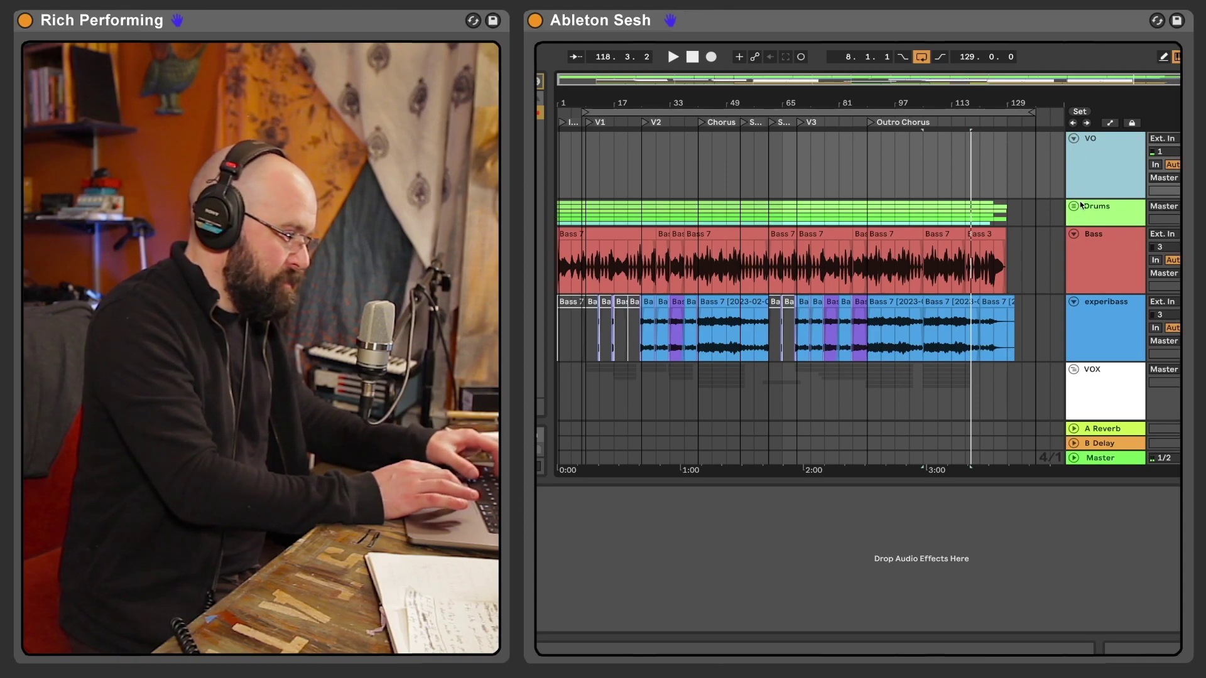
Add a Tambo track below the Drums group and lower the low-cut frequency in its EQ Eight.
click(1103, 218)
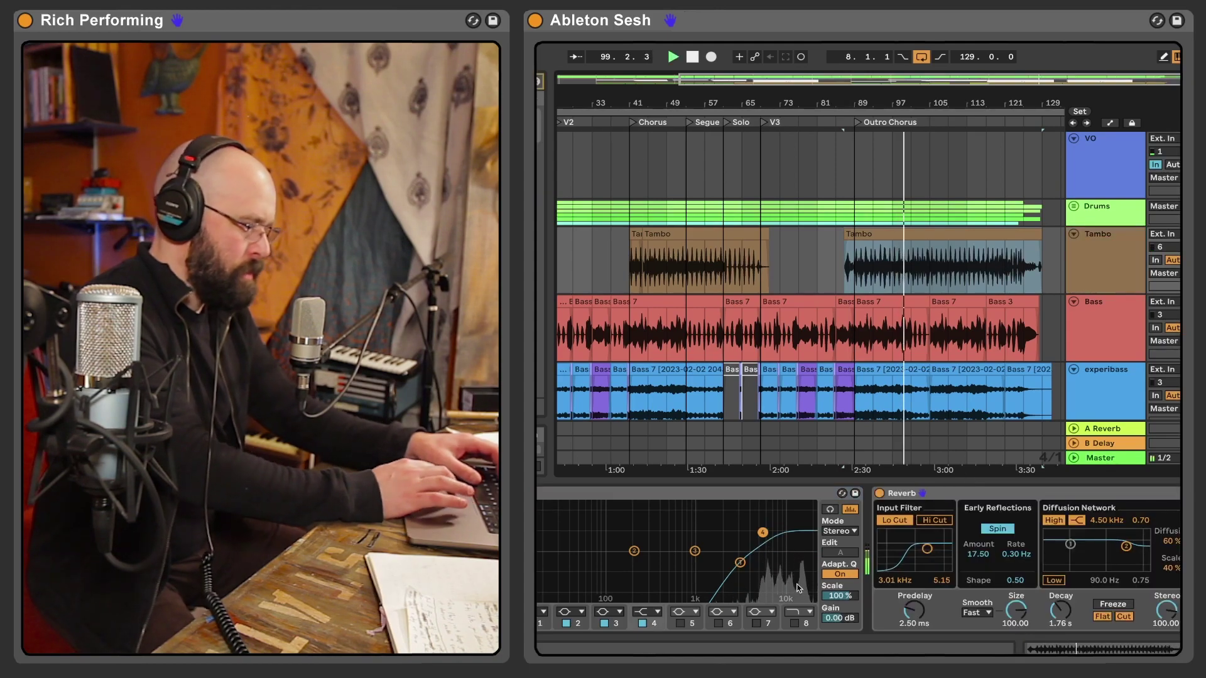
drag(741, 563, 621, 550)
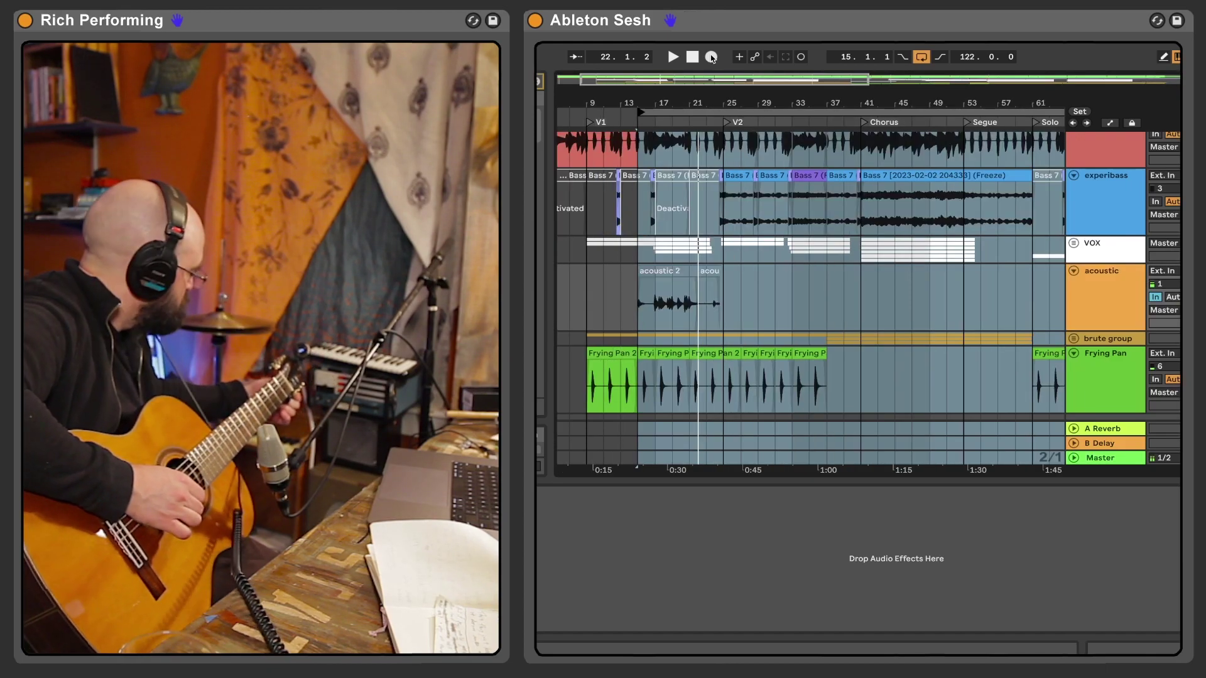
Record an acoustic guitar take on the acoustic track over the second half of the V1 section.
click(712, 57)
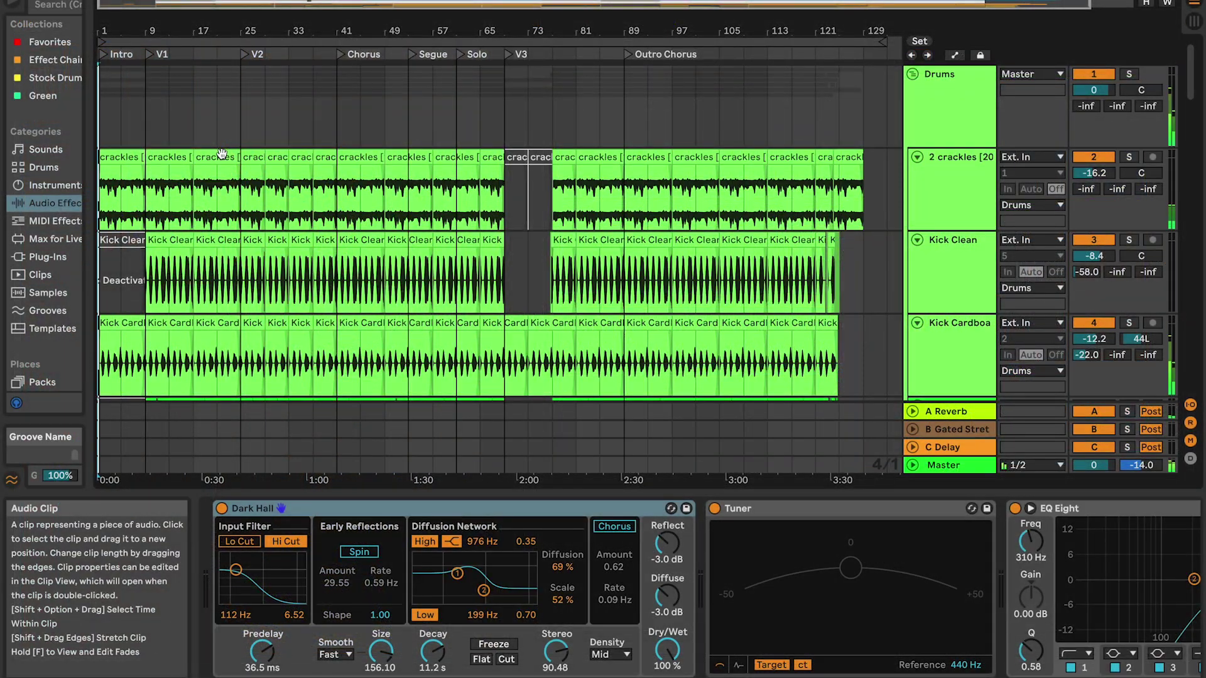
Look over the drum, Tambo, bass and vocal tracks in the full arrangement during playback.
scroll(222, 154, down, 5)
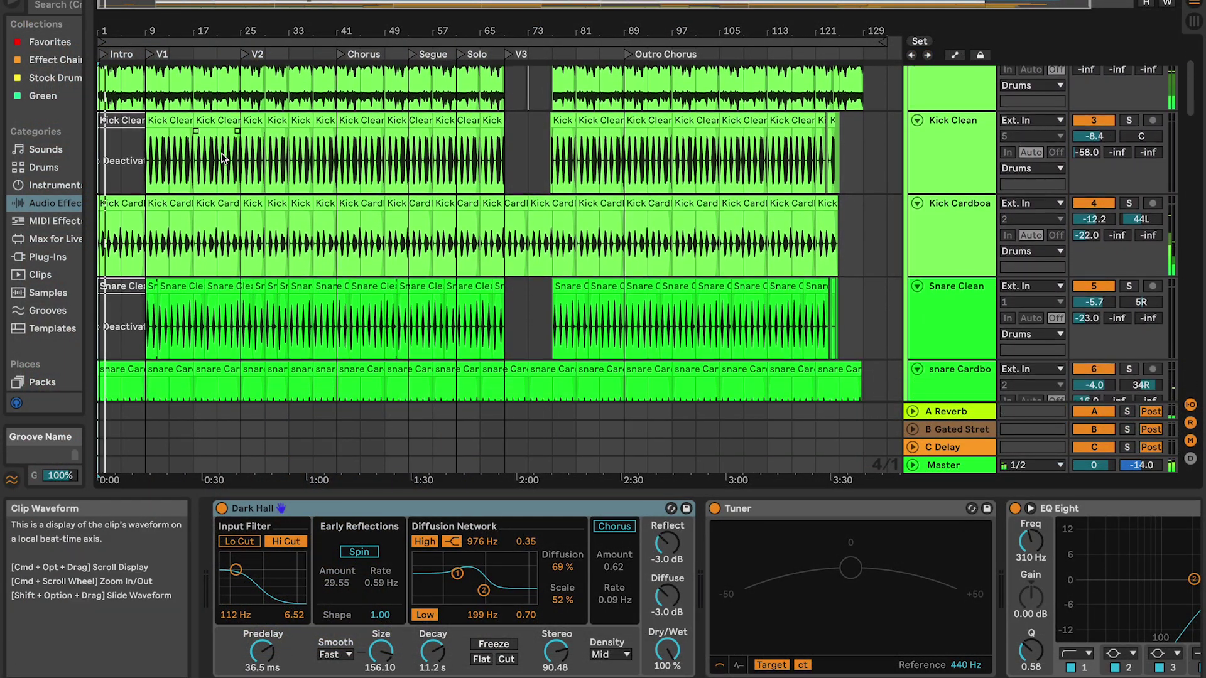
scroll(222, 153, down, 3)
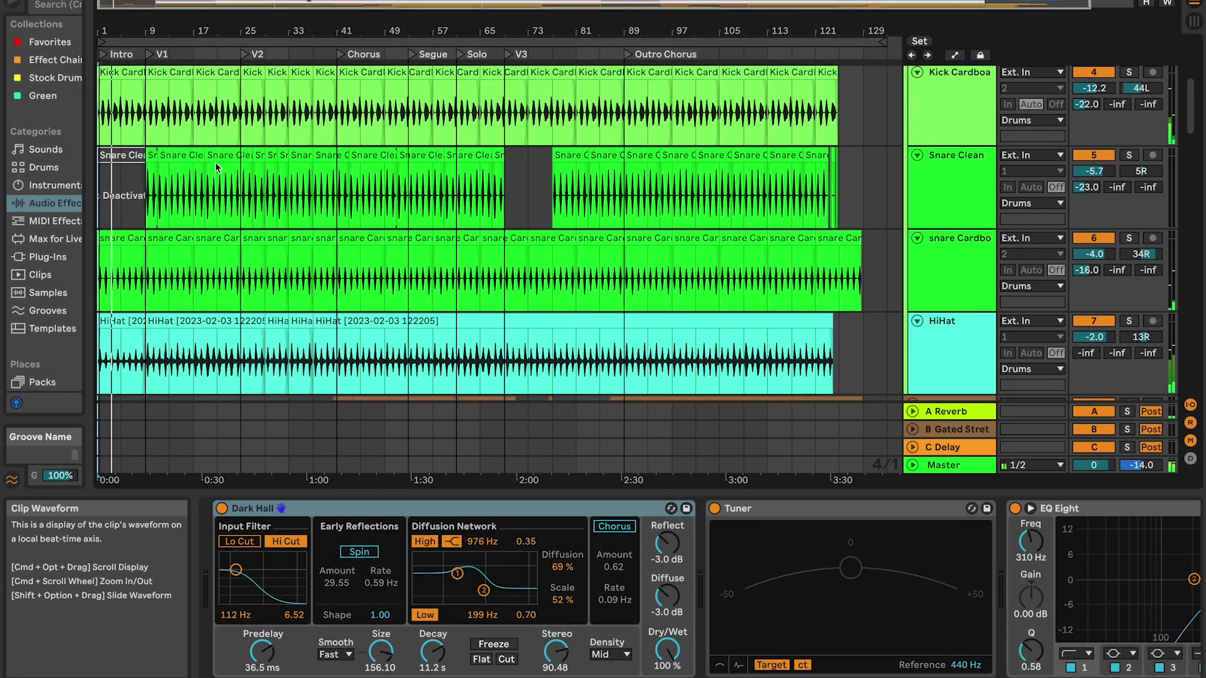
scroll(193, 195, down, 10)
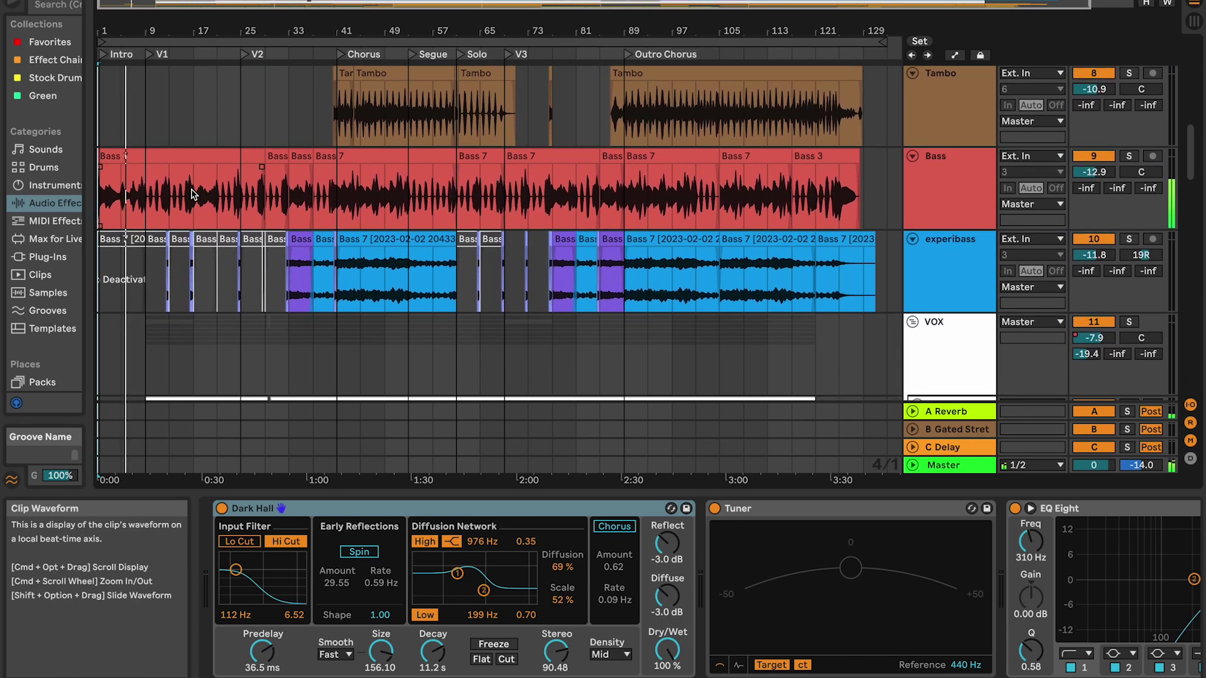
scroll(193, 196, down, 7)
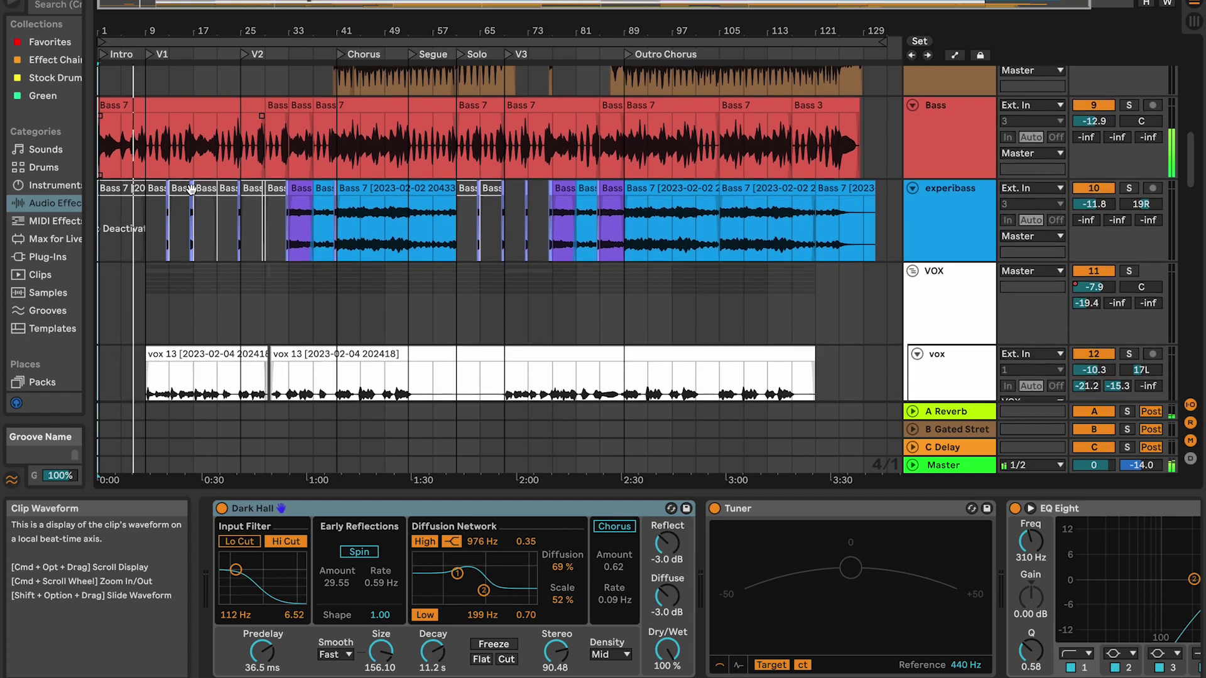
scroll(193, 199, down, 3)
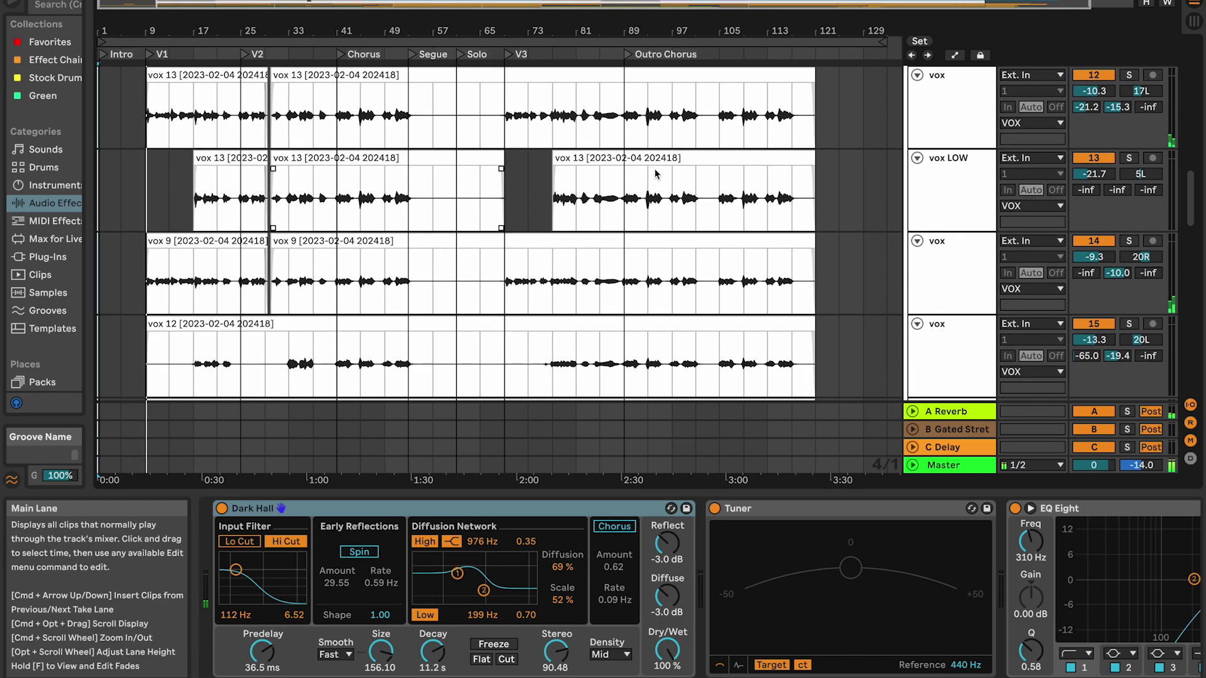
Show the effects on the first vox track and the complete effect chain of the VOX group.
click(970, 112)
scroll(970, 112, up, 3)
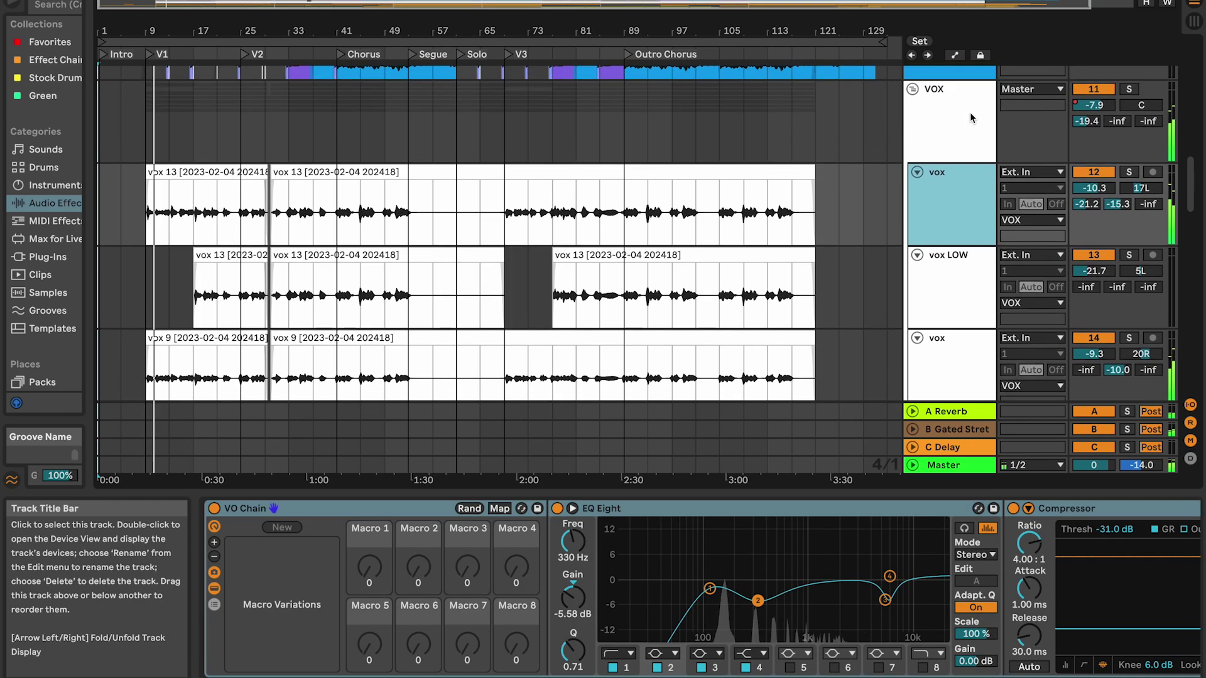
click(969, 112)
scroll(777, 229, down, 1)
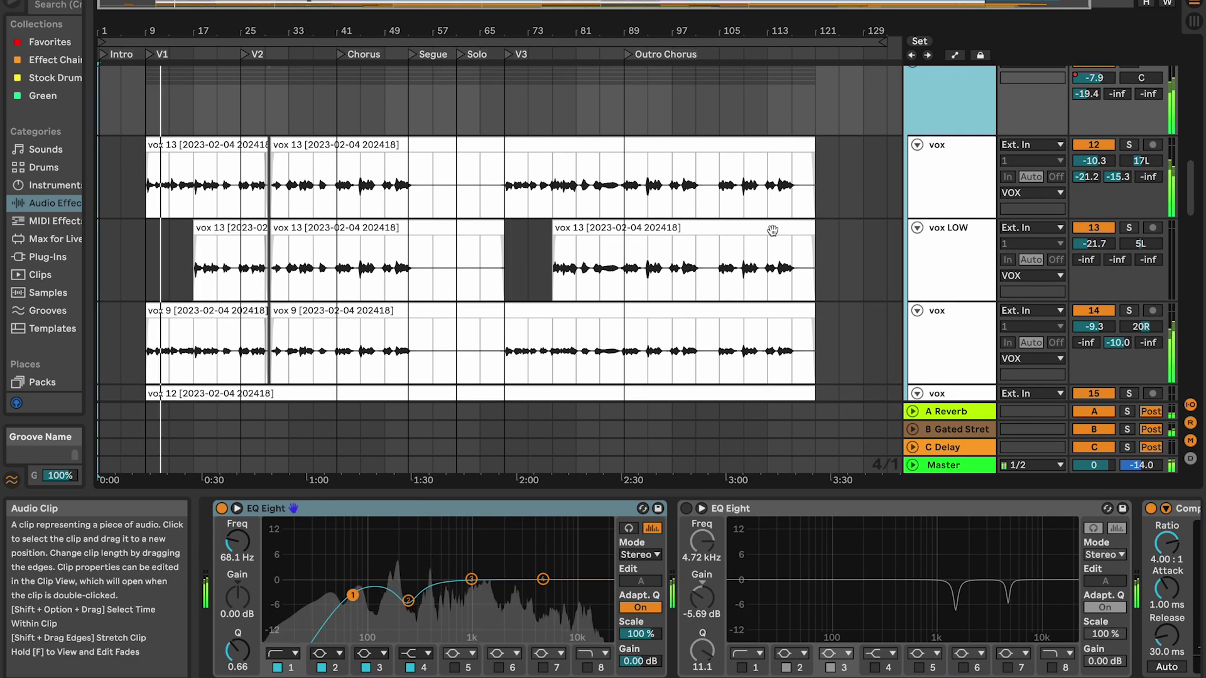
scroll(624, 609, right, 5)
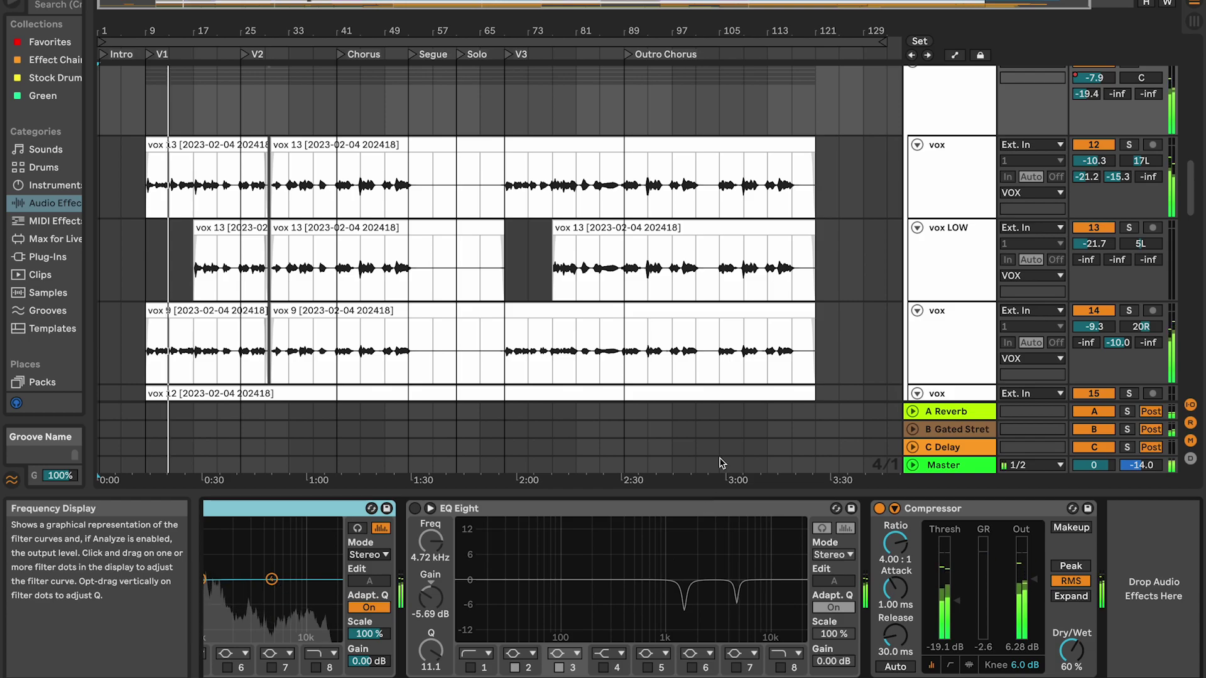
scroll(693, 345, down, 3)
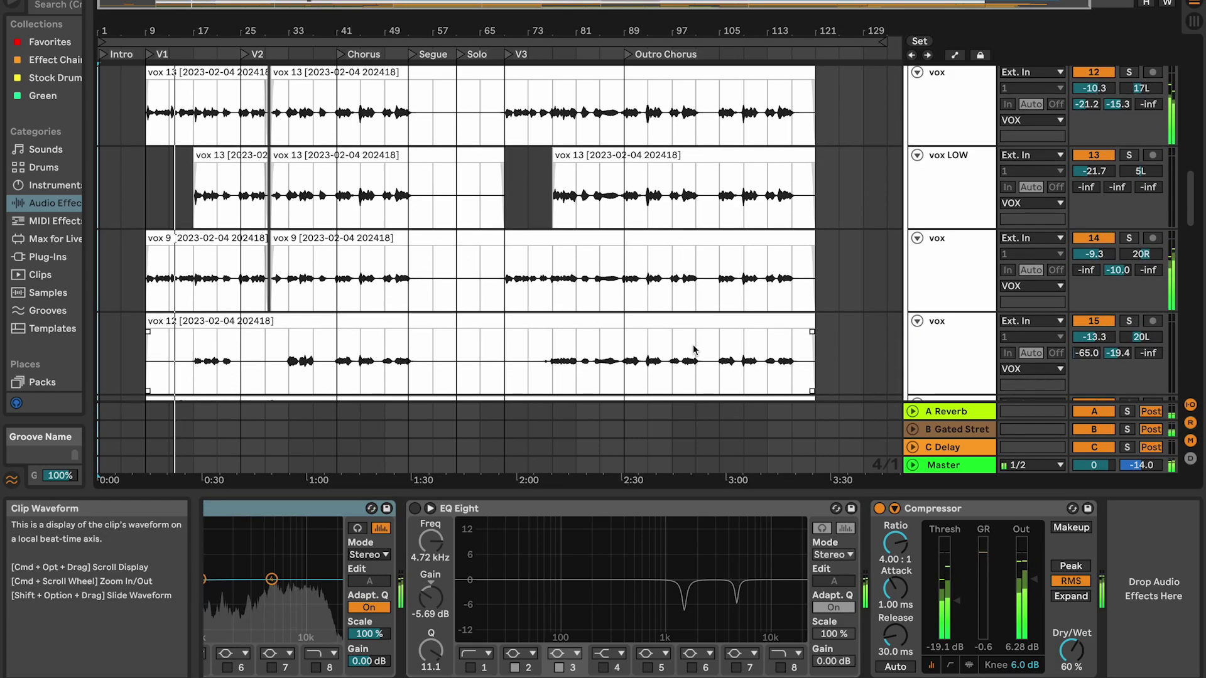
Show the effects of the upper acoustic bass track and those of the Bass track.
scroll(693, 350, down, 18)
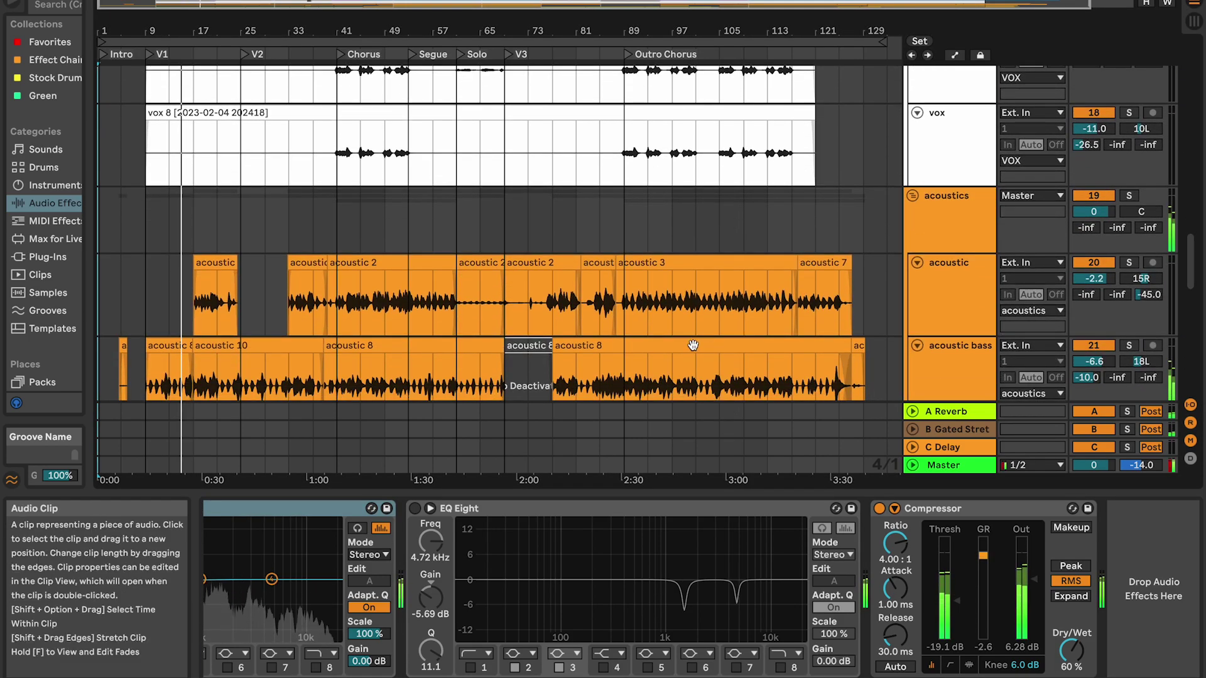
scroll(693, 345, down, 5)
click(975, 265)
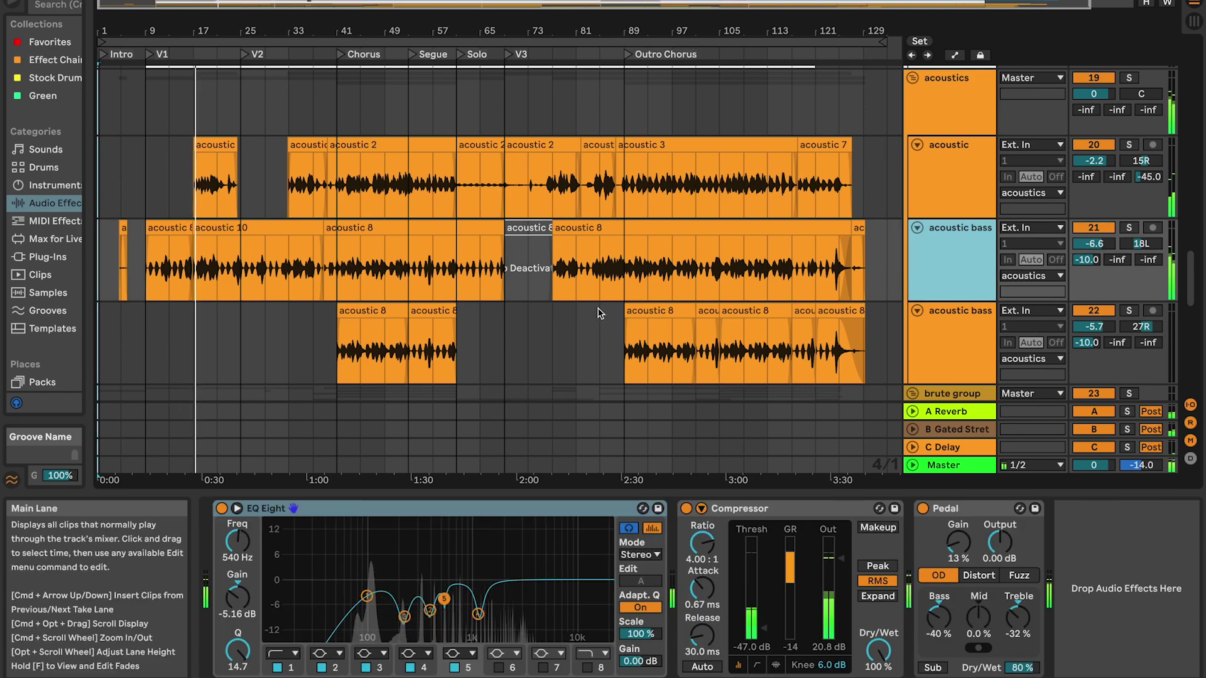
scroll(785, 237, up, 15)
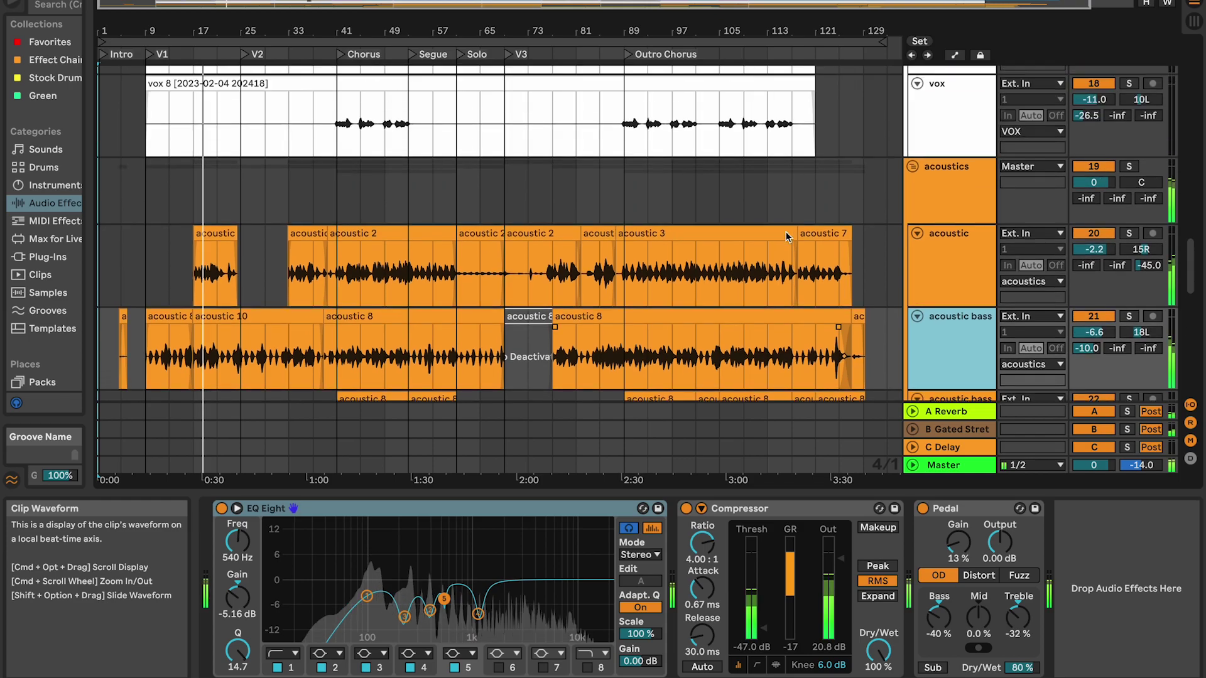
scroll(786, 237, up, 10)
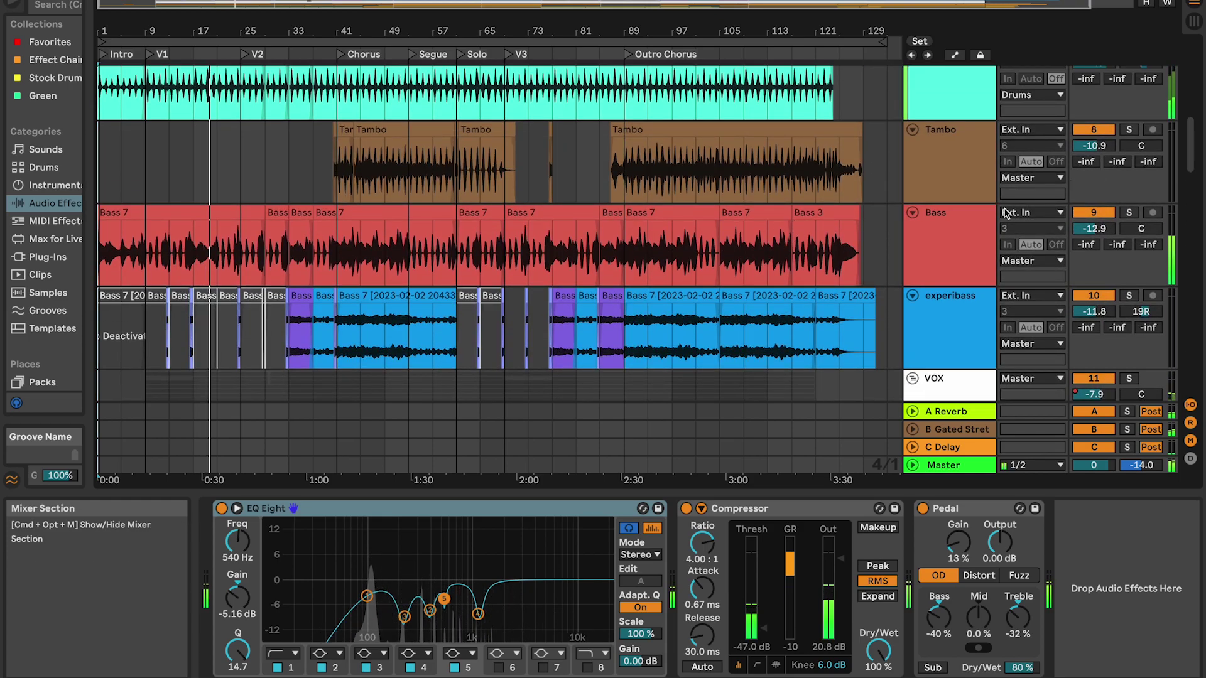
click(960, 246)
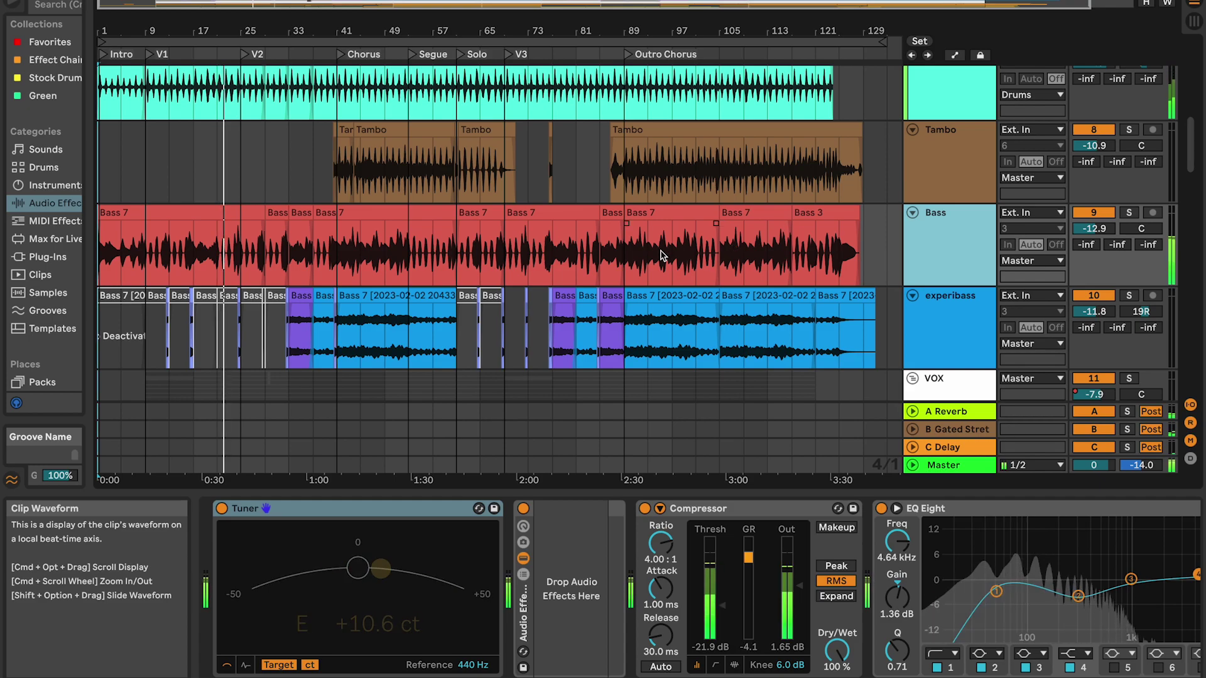
Show the snare Cardboard track's effect chain through to its last Glue Compressor.
scroll(661, 254, up, 5)
scroll(660, 254, up, 2)
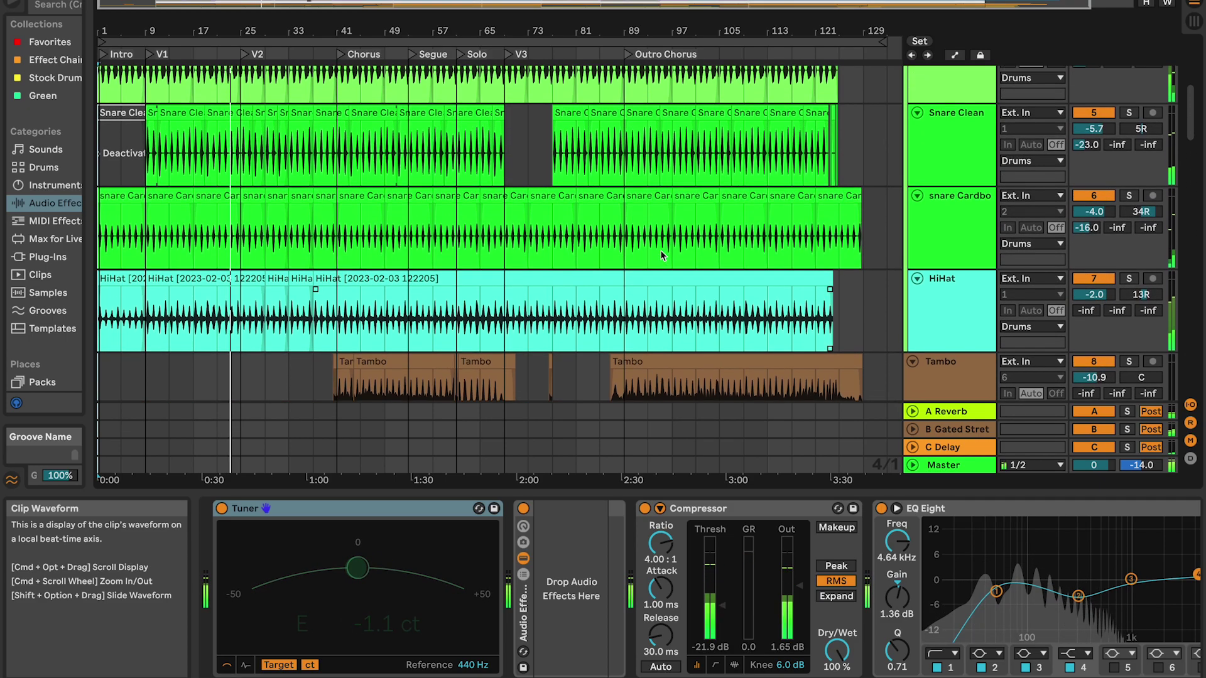
scroll(661, 251, down, 3)
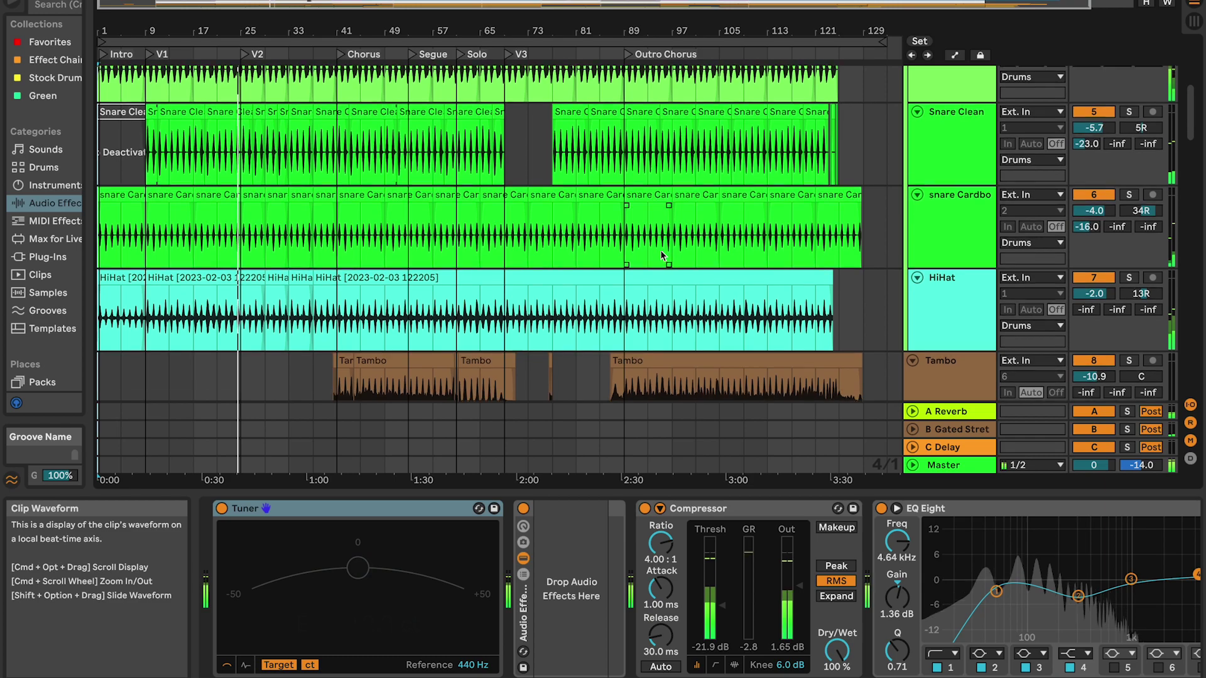
click(950, 164)
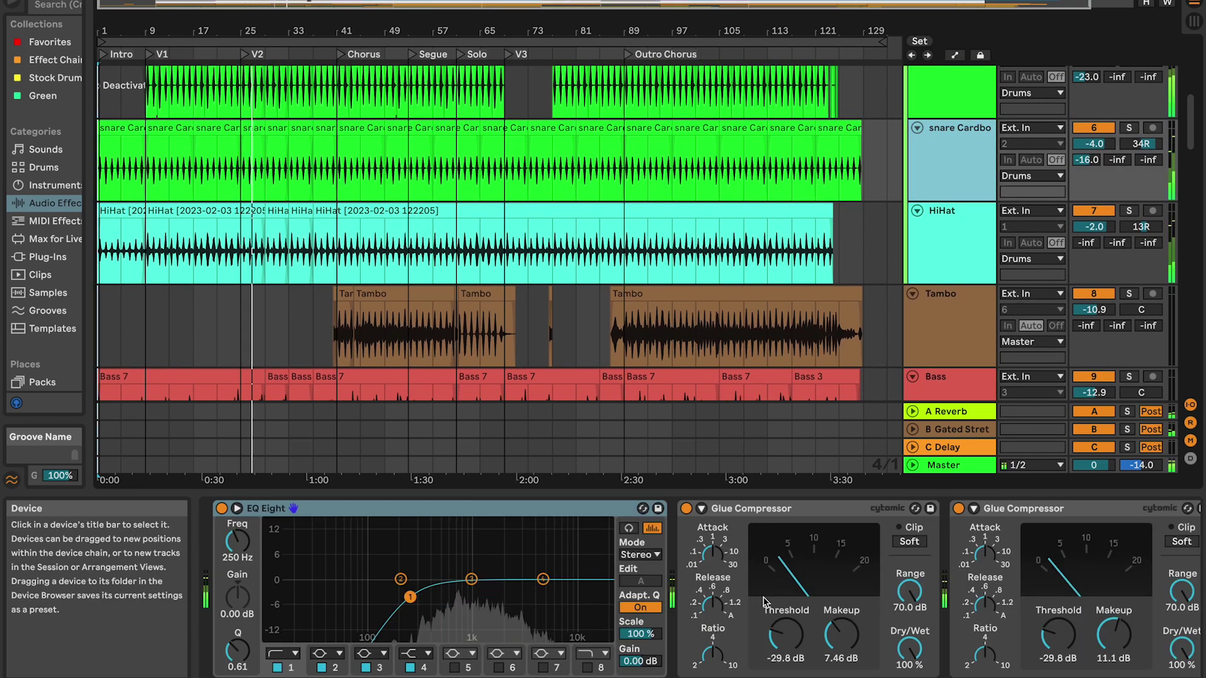
scroll(765, 601, down, 5)
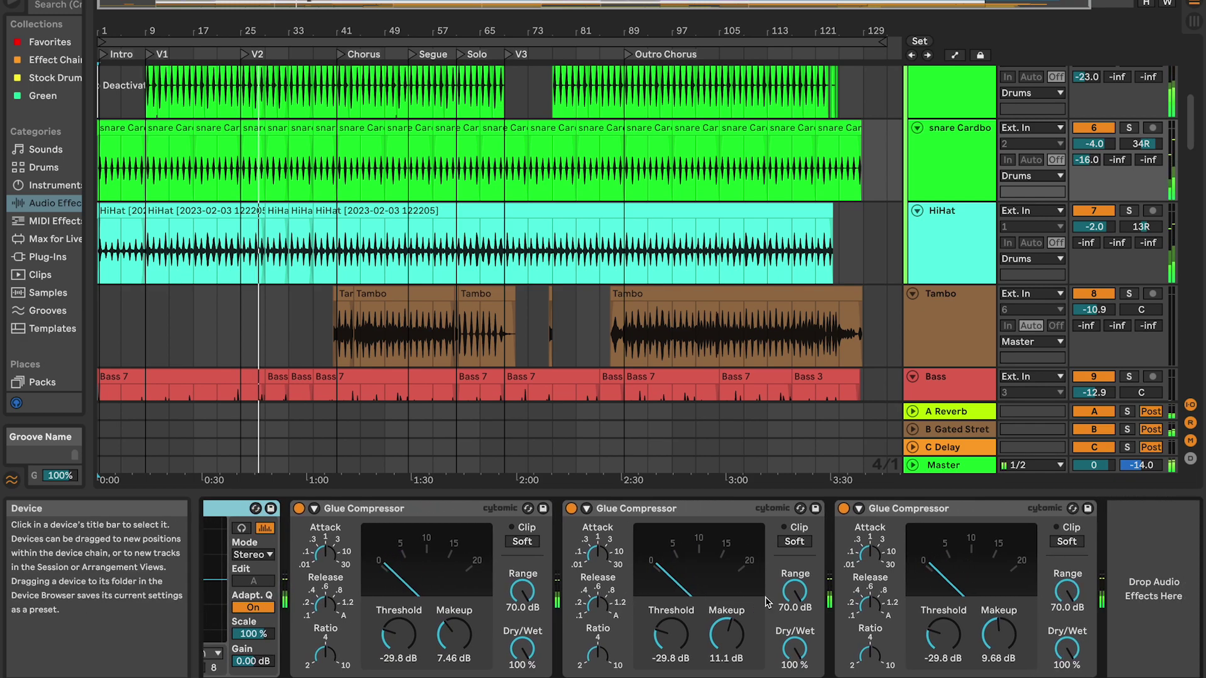
Show the Erosion, LFO and EQ Eight effects on the mini arp track in the brute group.
scroll(636, 272, down, 10)
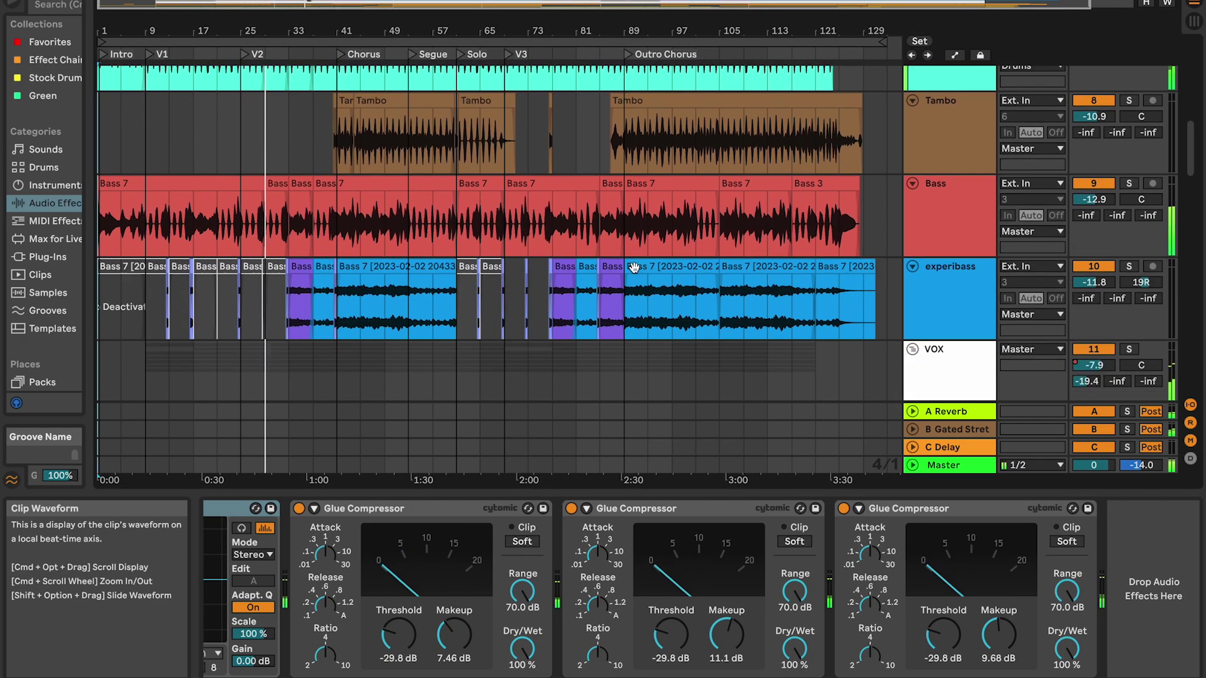
scroll(636, 271, down, 15)
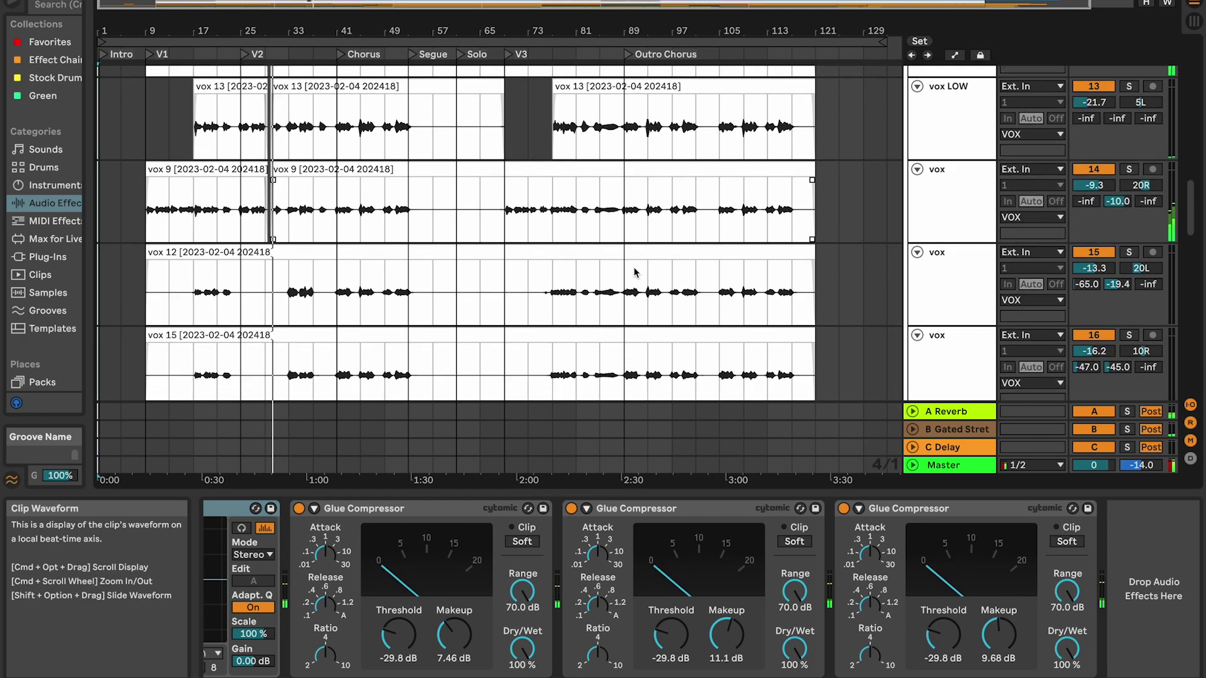
scroll(682, 273, down, 3)
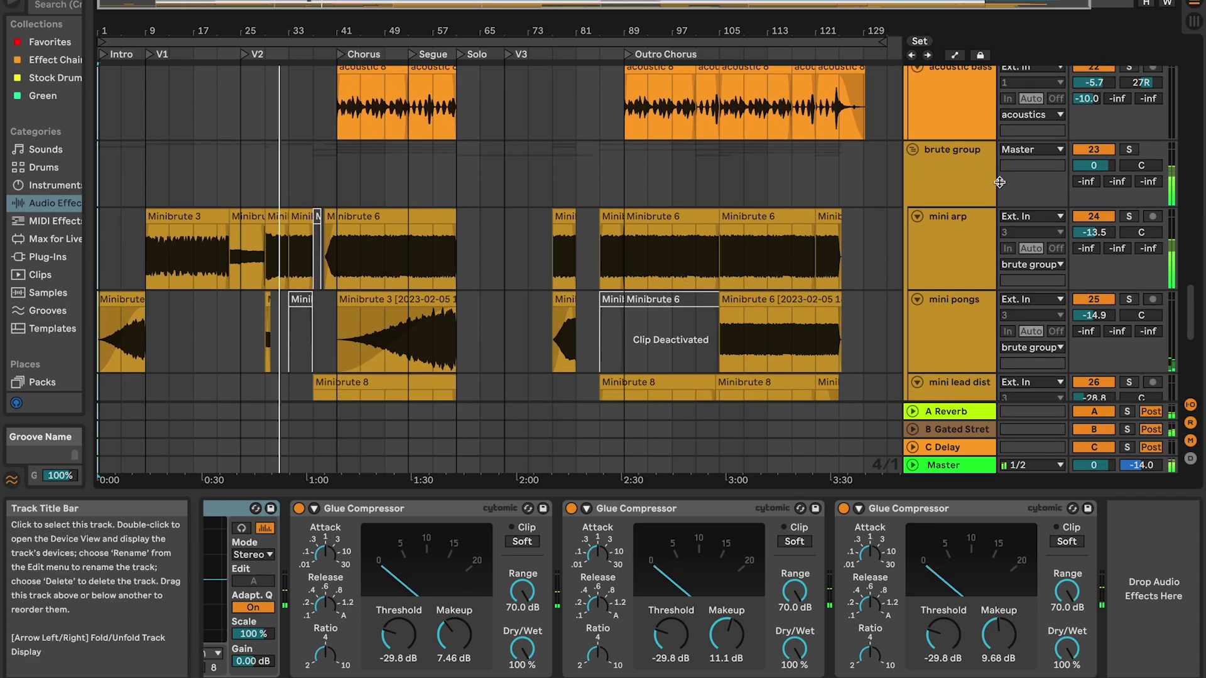
click(964, 227)
scroll(785, 408, down, 1)
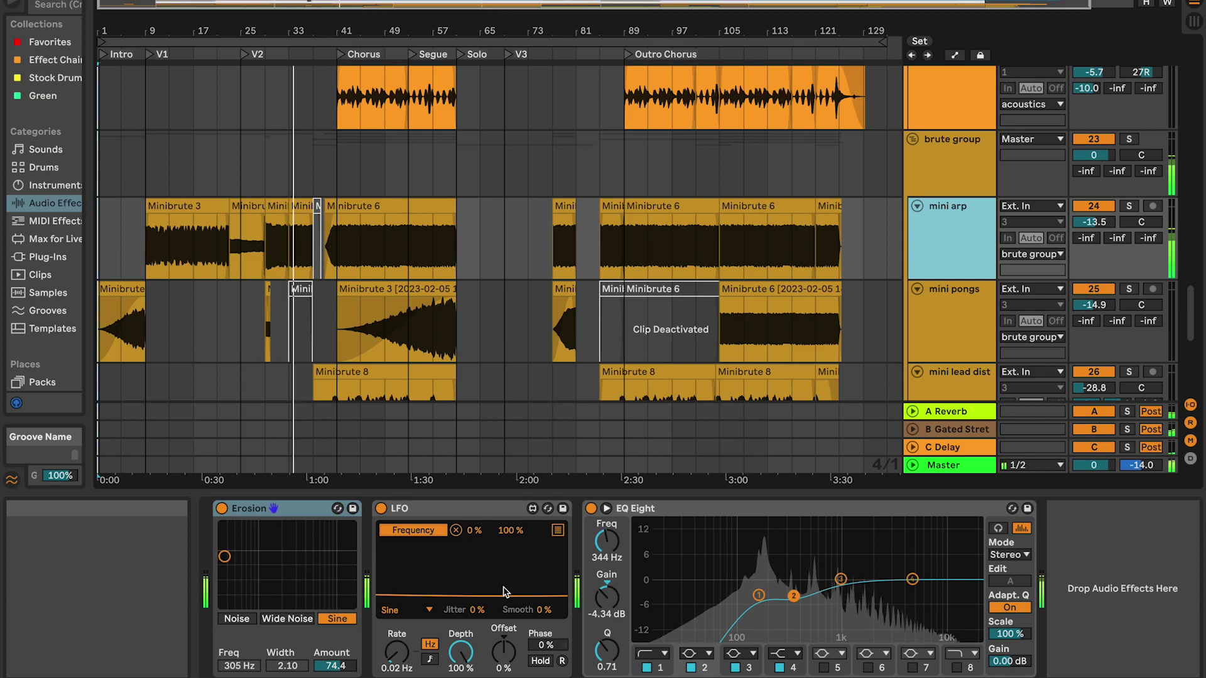
scroll(508, 314, down, 4)
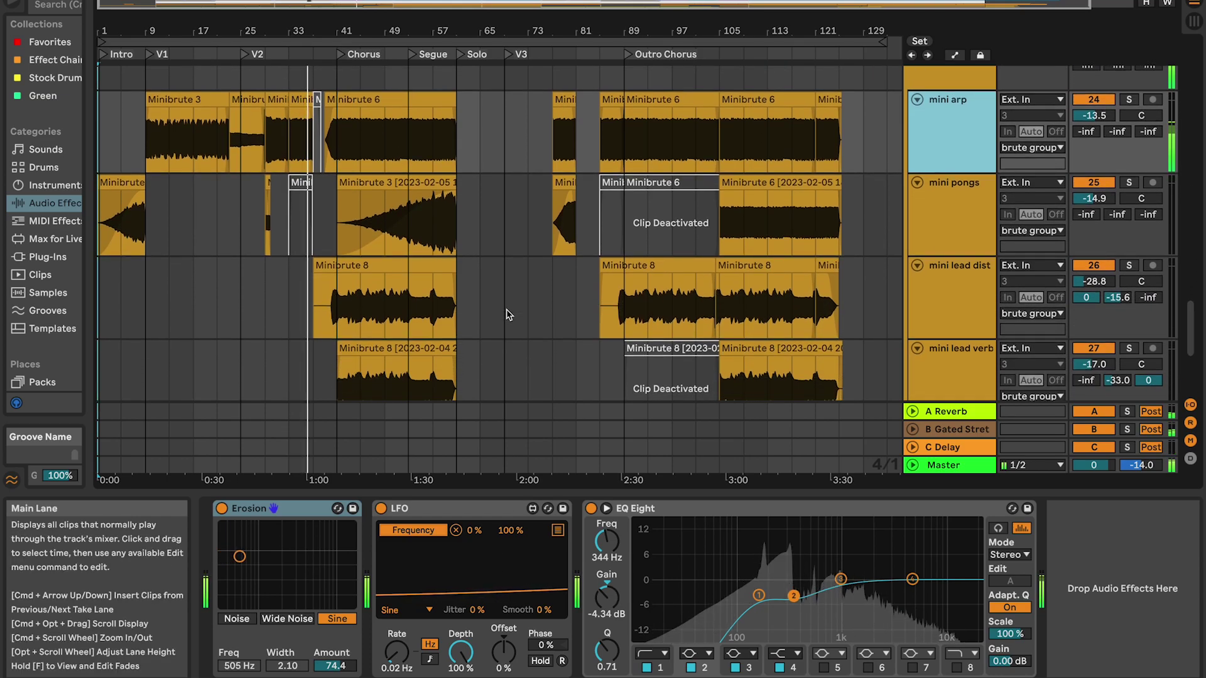
Show the mini pongs and mini lead dist effects and look over the tracks down to Frying Pan.
scroll(955, 194, up, 3)
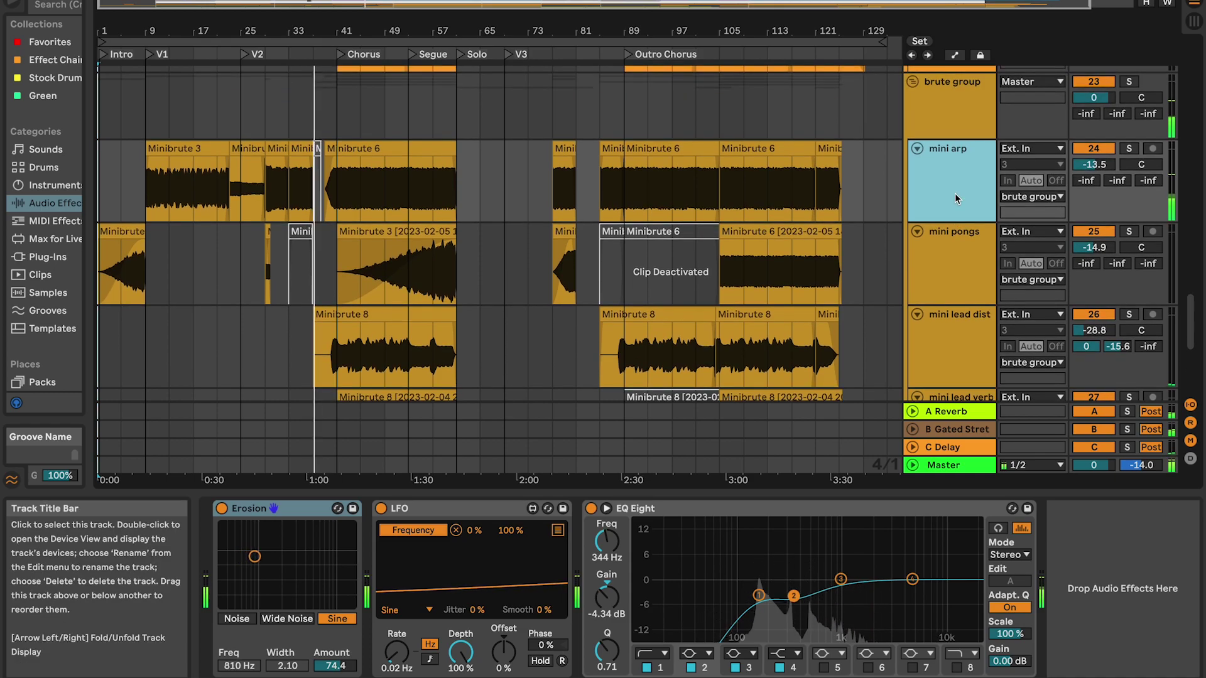
click(960, 108)
click(952, 258)
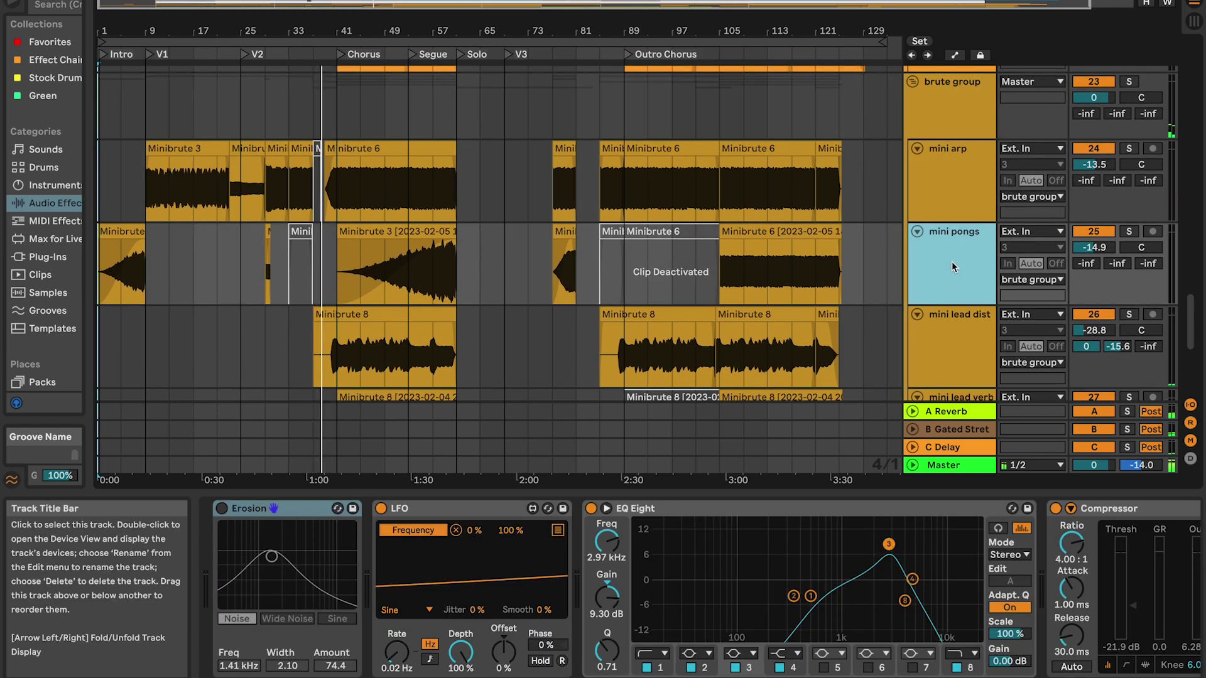
click(952, 334)
scroll(804, 266, down, 3)
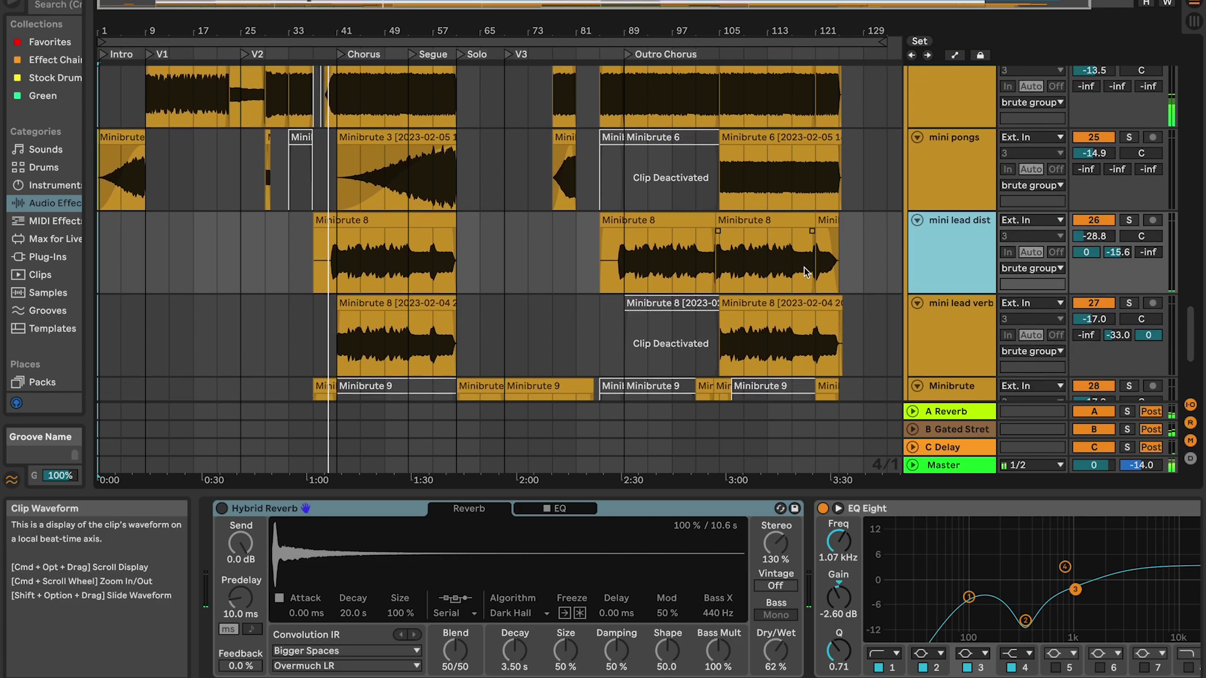
scroll(806, 271, down, 5)
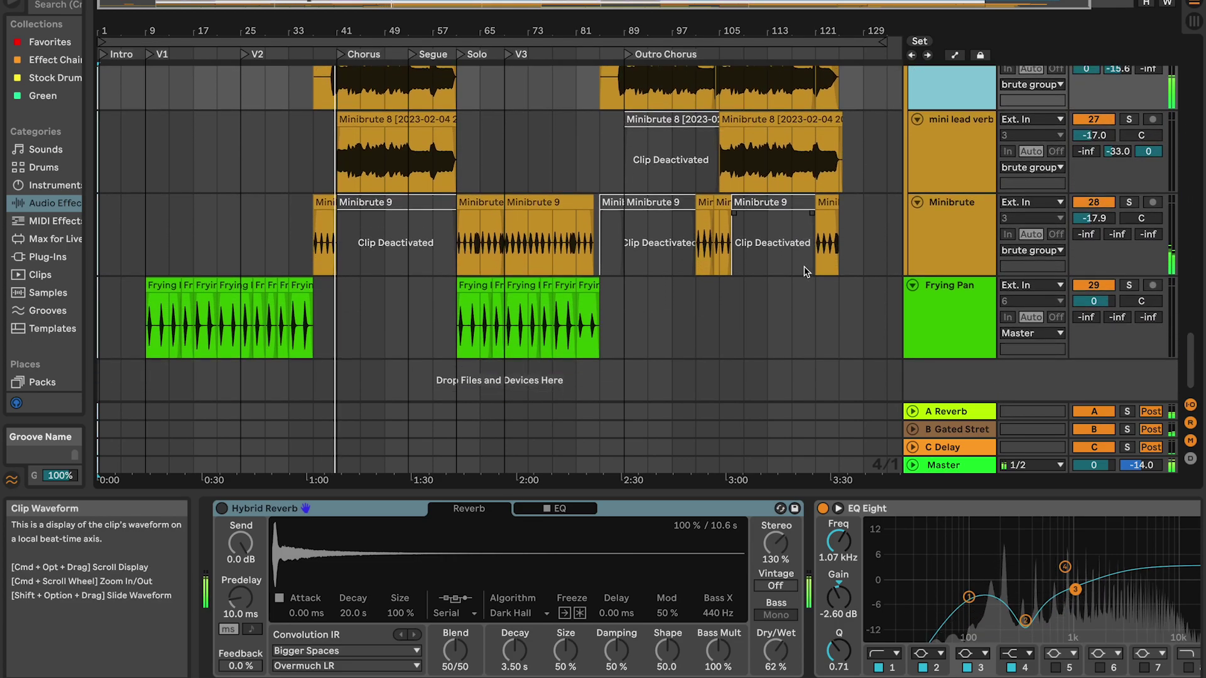
Show the effects of the upper acoustic bass and acoustic tracks, and look back over the vocal and bass tracks.
scroll(806, 270, up, 15)
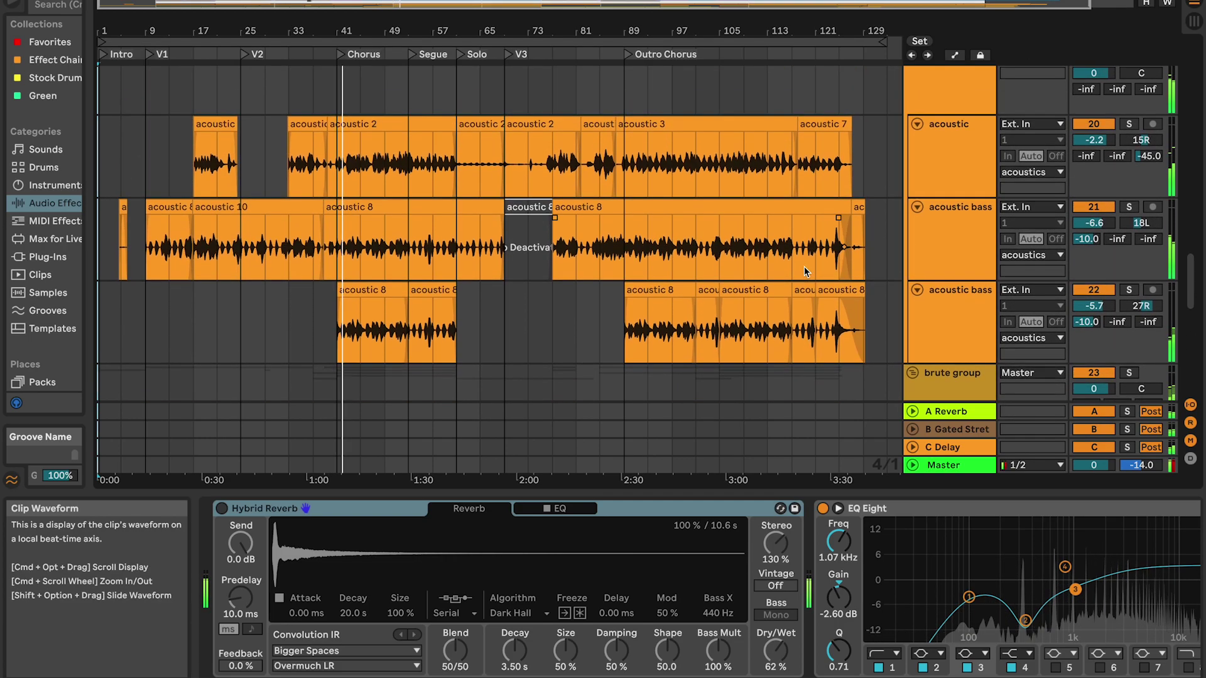
click(941, 222)
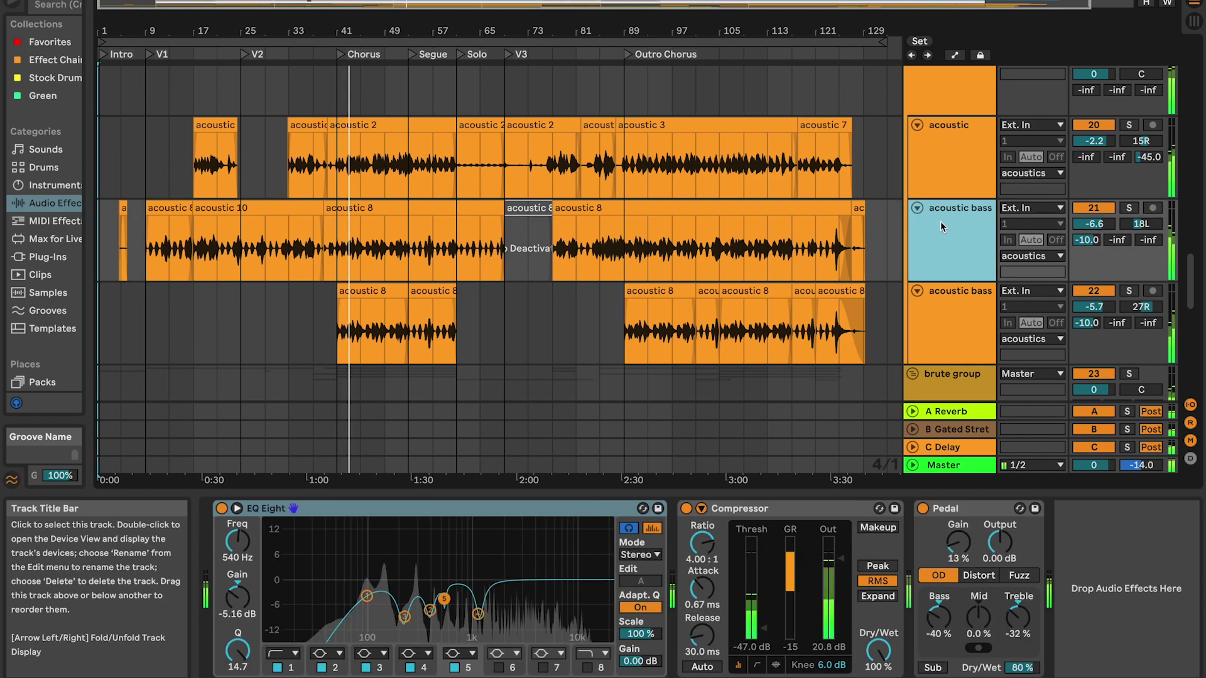
click(948, 163)
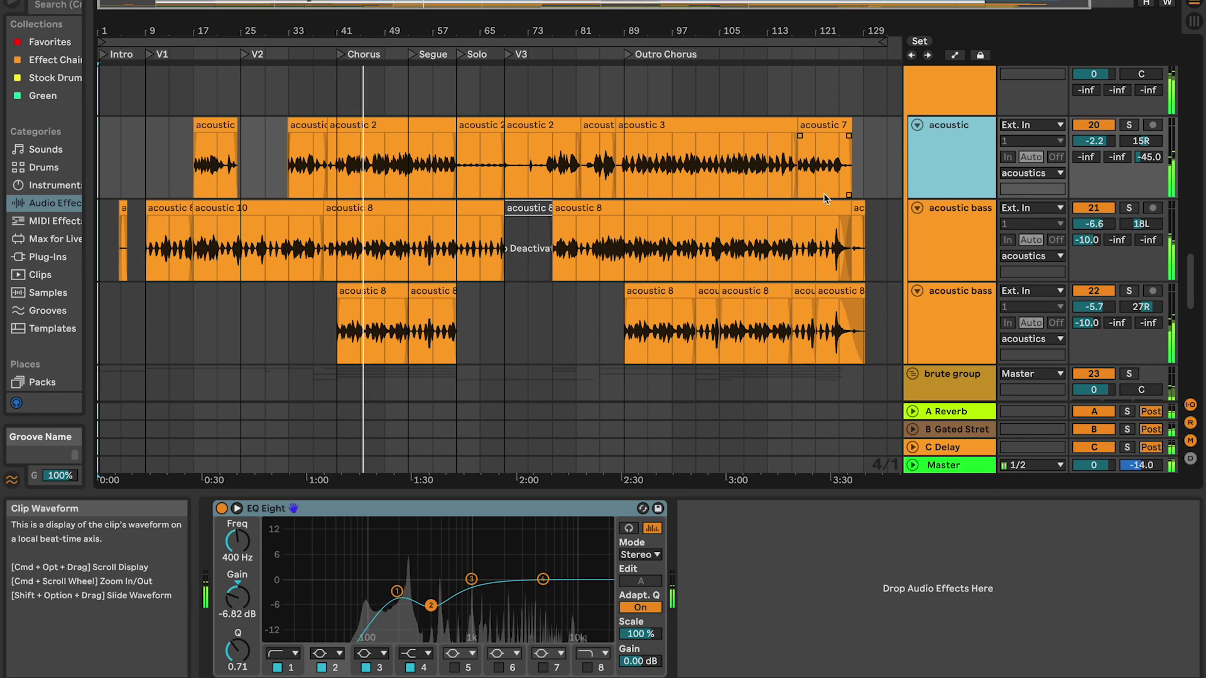
scroll(823, 193, up, 10)
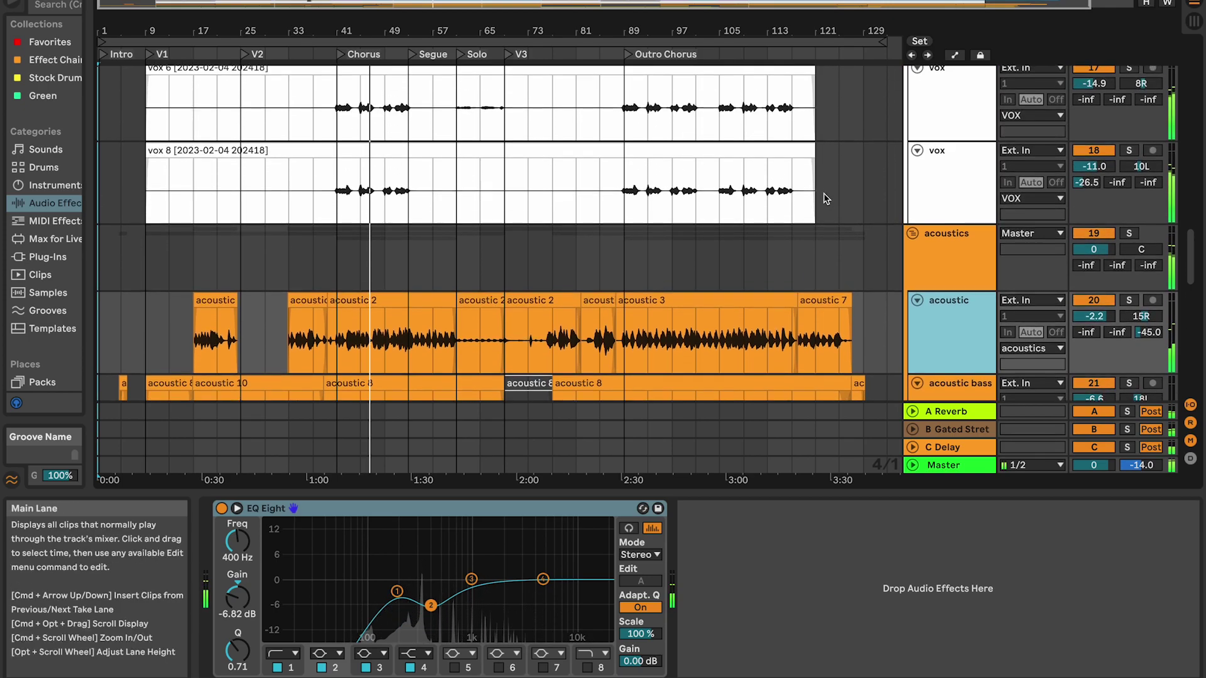
scroll(823, 198, up, 8)
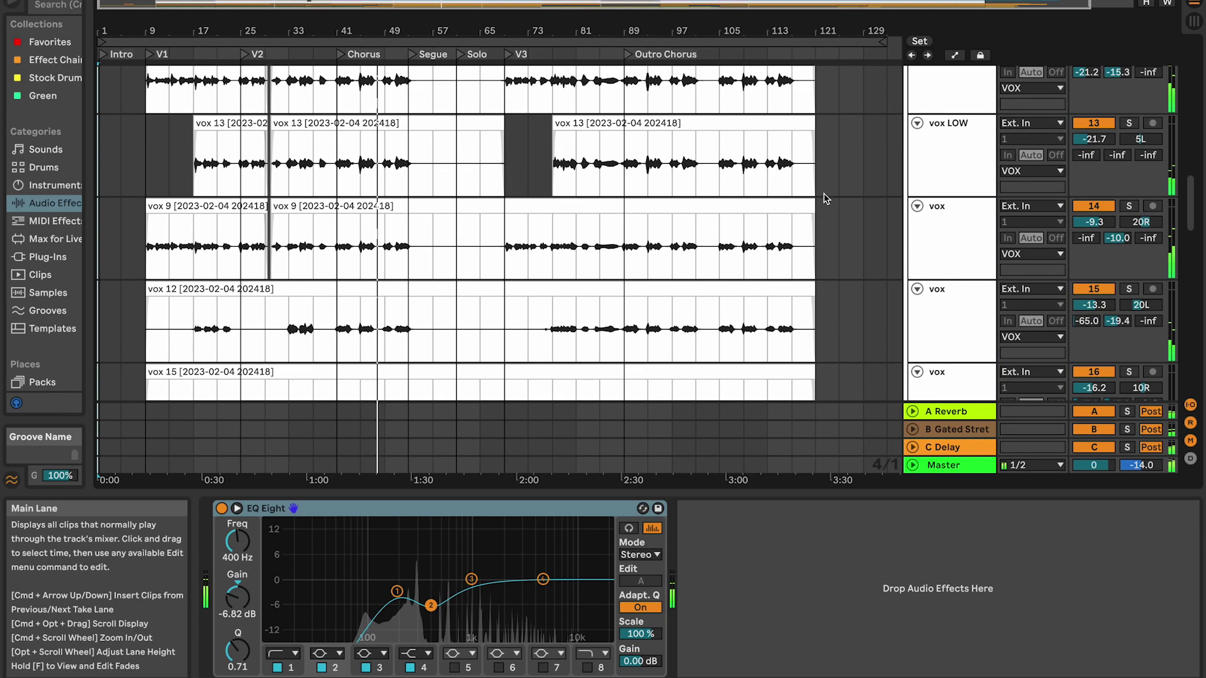
scroll(825, 198, up, 10)
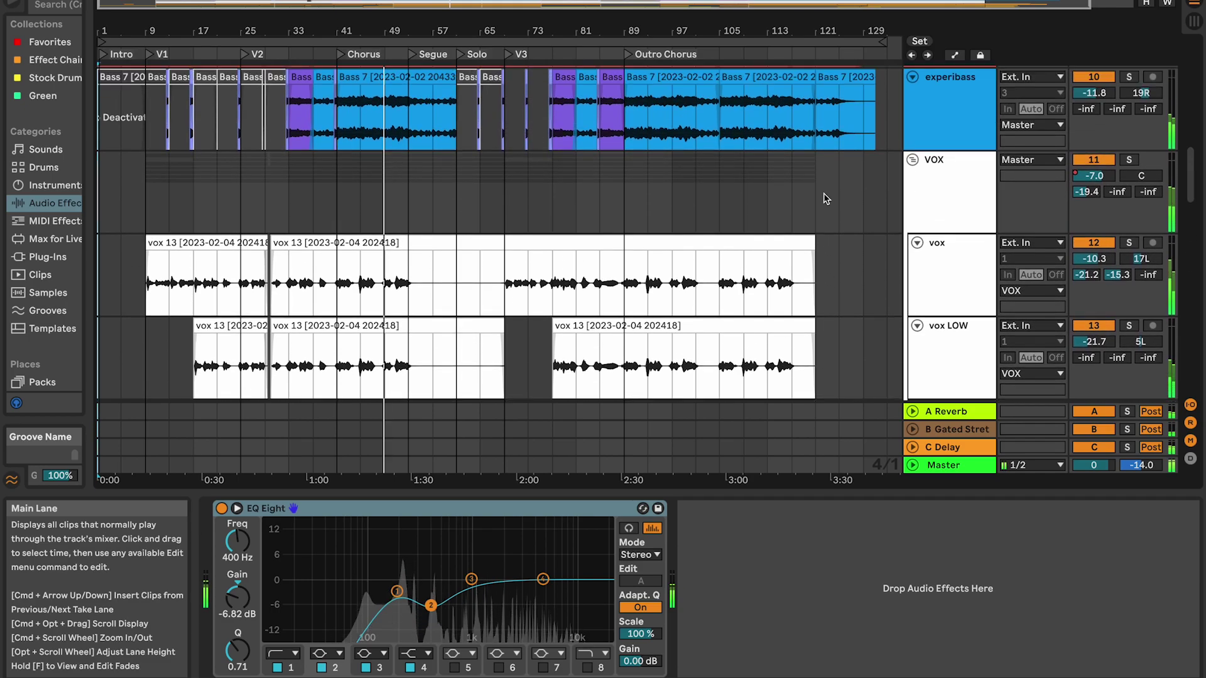
scroll(823, 193, down, 2)
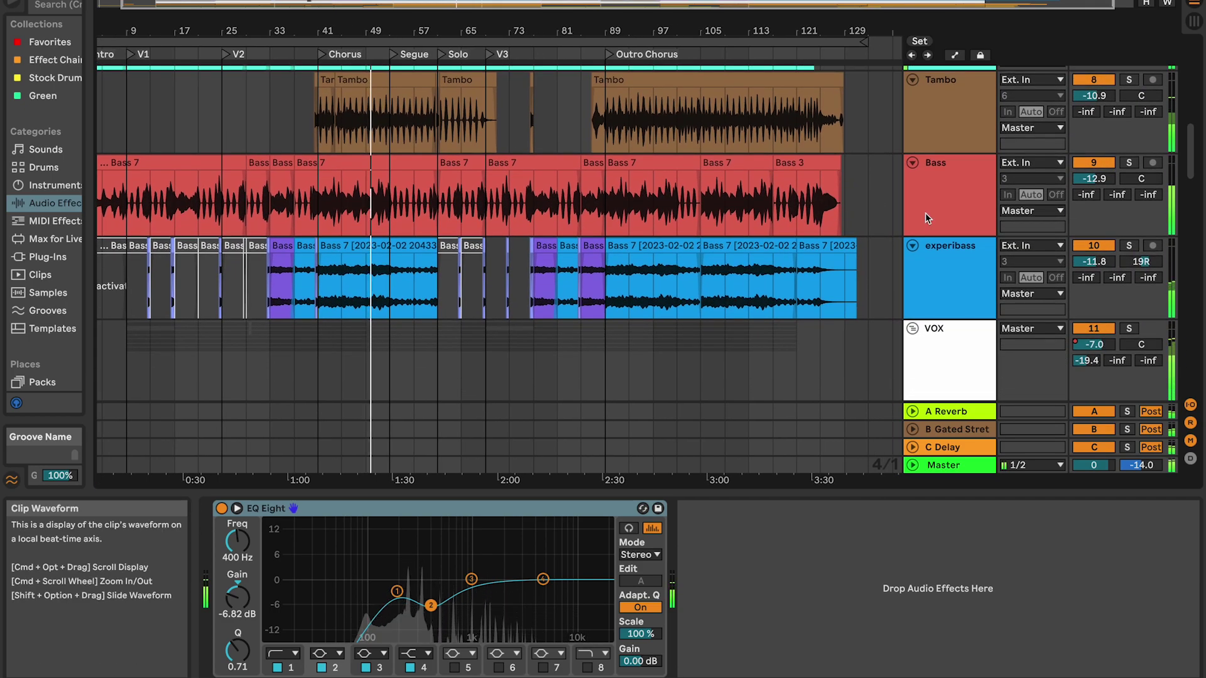
Show the experibass track's Auto Pan effect and the HiHat track's effect chain through to its Glue Compressor.
click(971, 277)
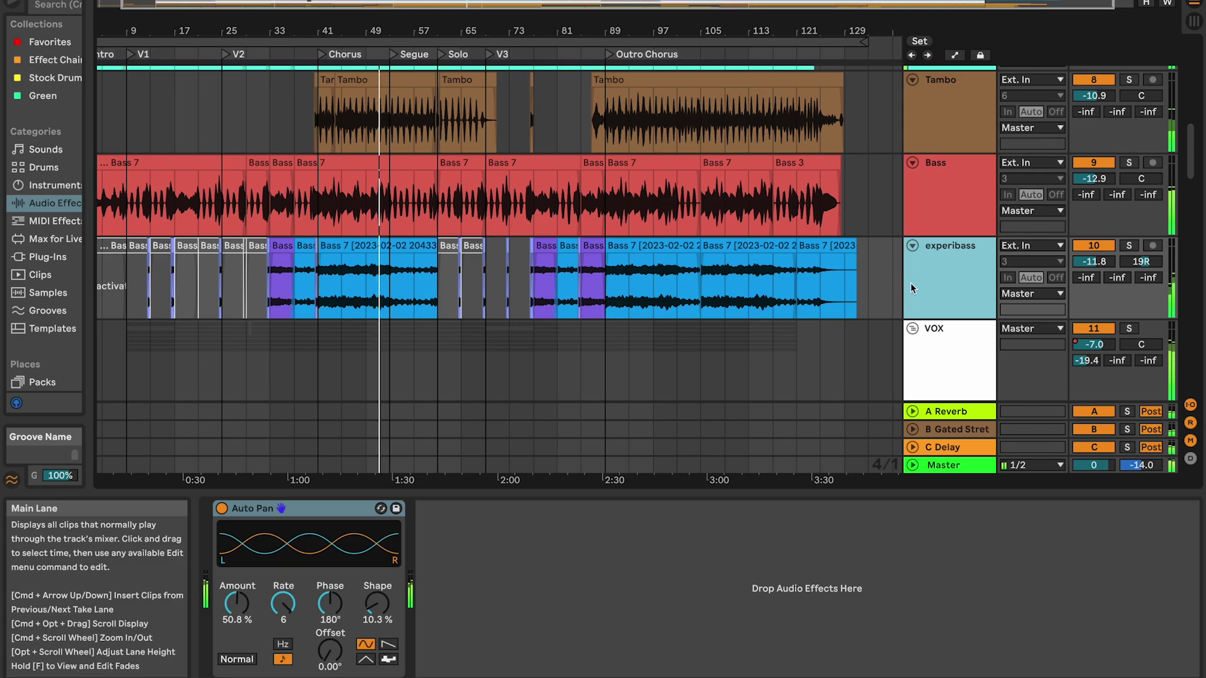
scroll(822, 320, up, 4)
scroll(823, 323, up, 4)
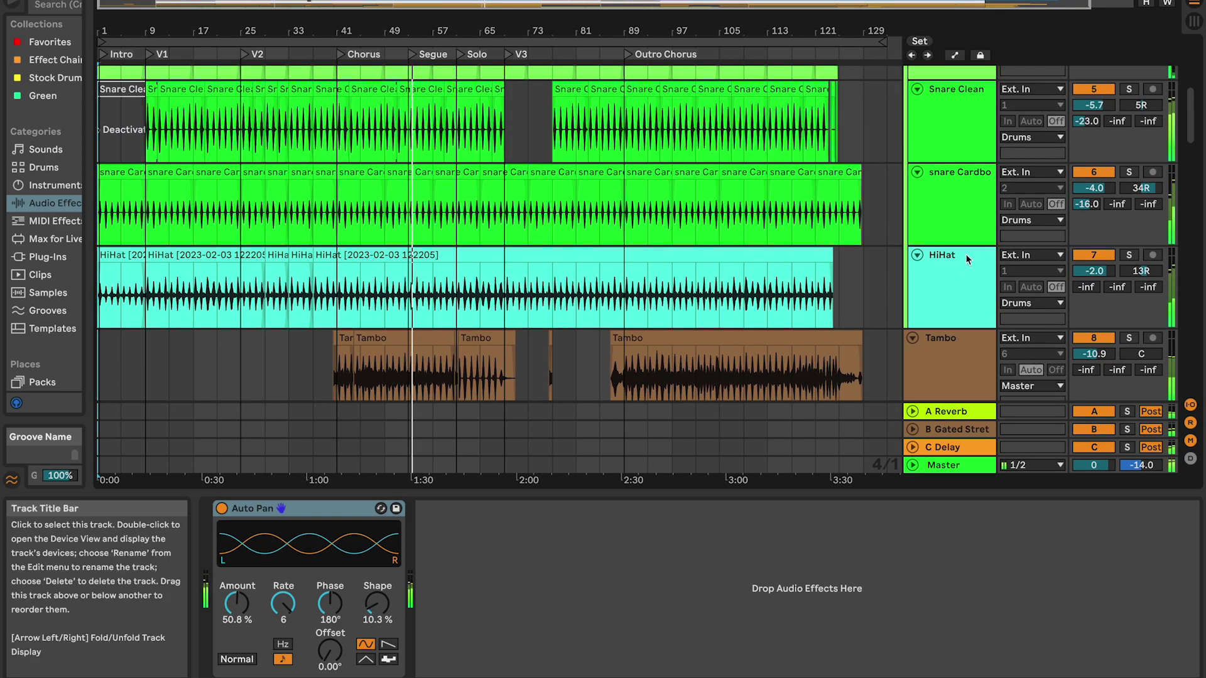
click(960, 268)
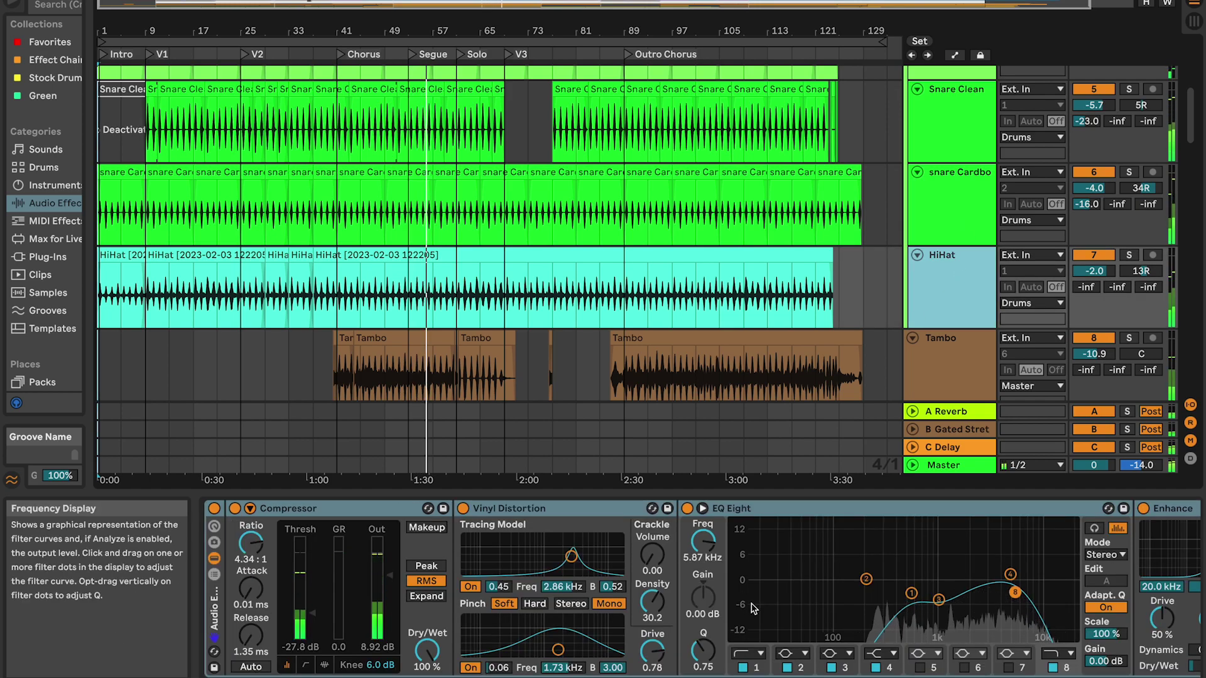
scroll(753, 608, right, 5)
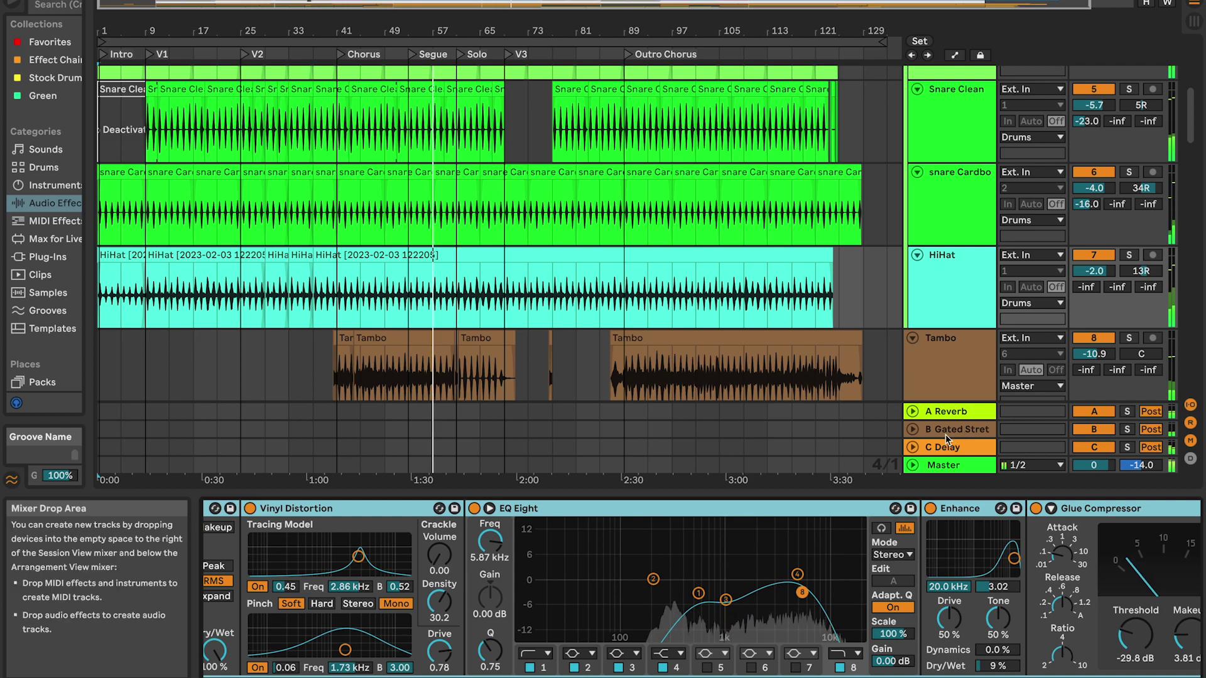
Show the Tambo track's EQ Eight and Reverb, and the VO Chain on the vox 6 track.
click(939, 372)
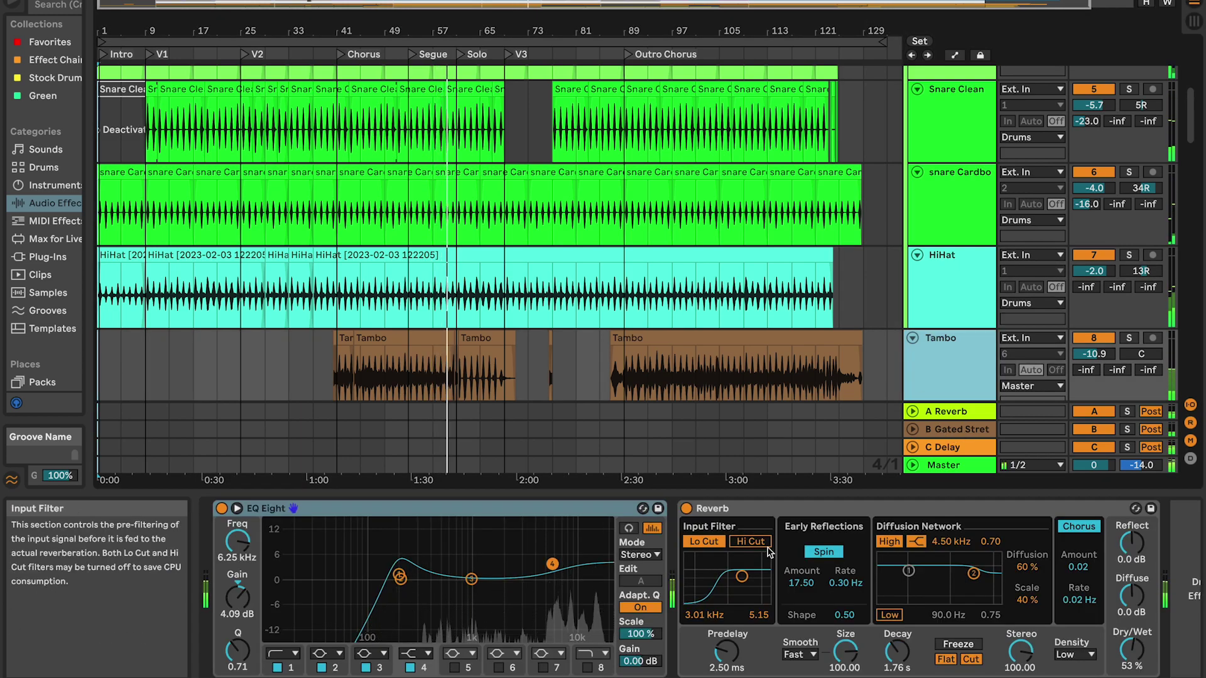
scroll(770, 552, right, 2)
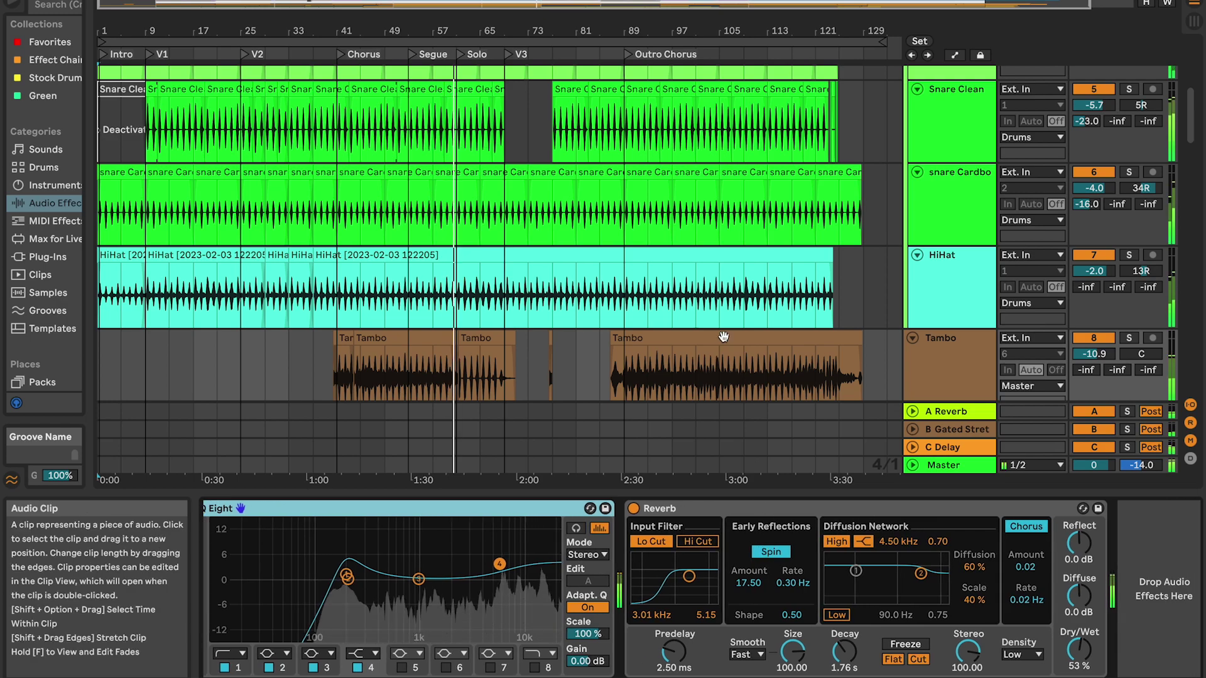
scroll(724, 337, up, 10)
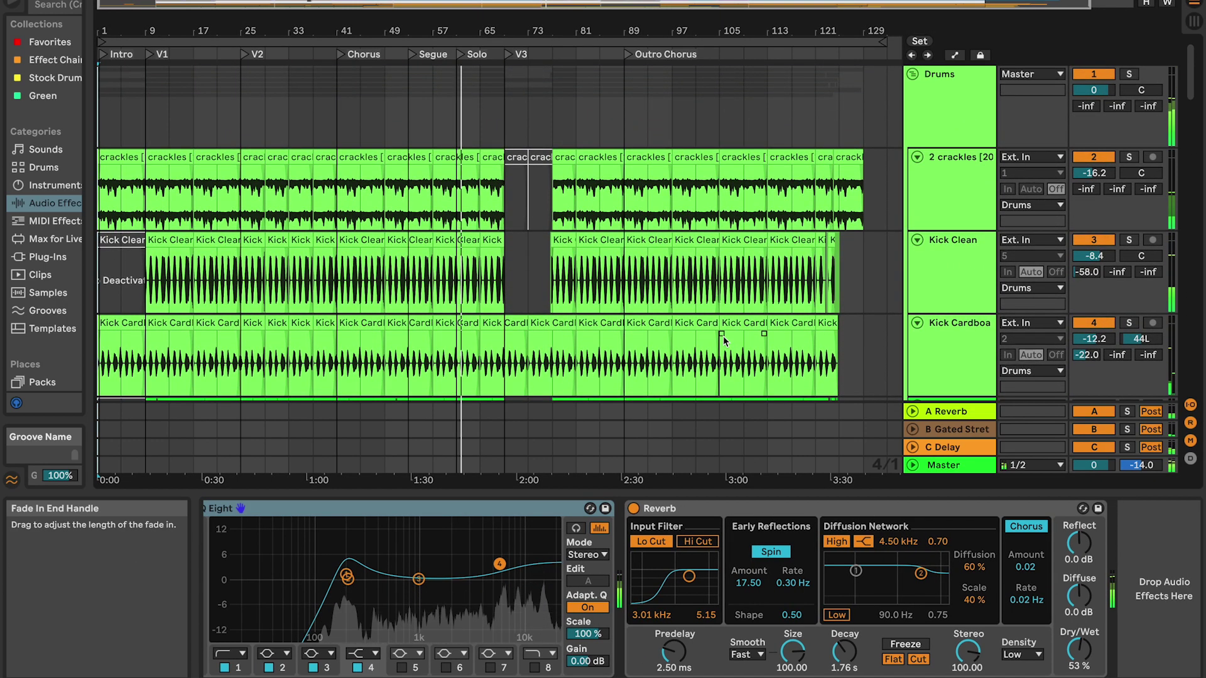
scroll(724, 340, down, 10)
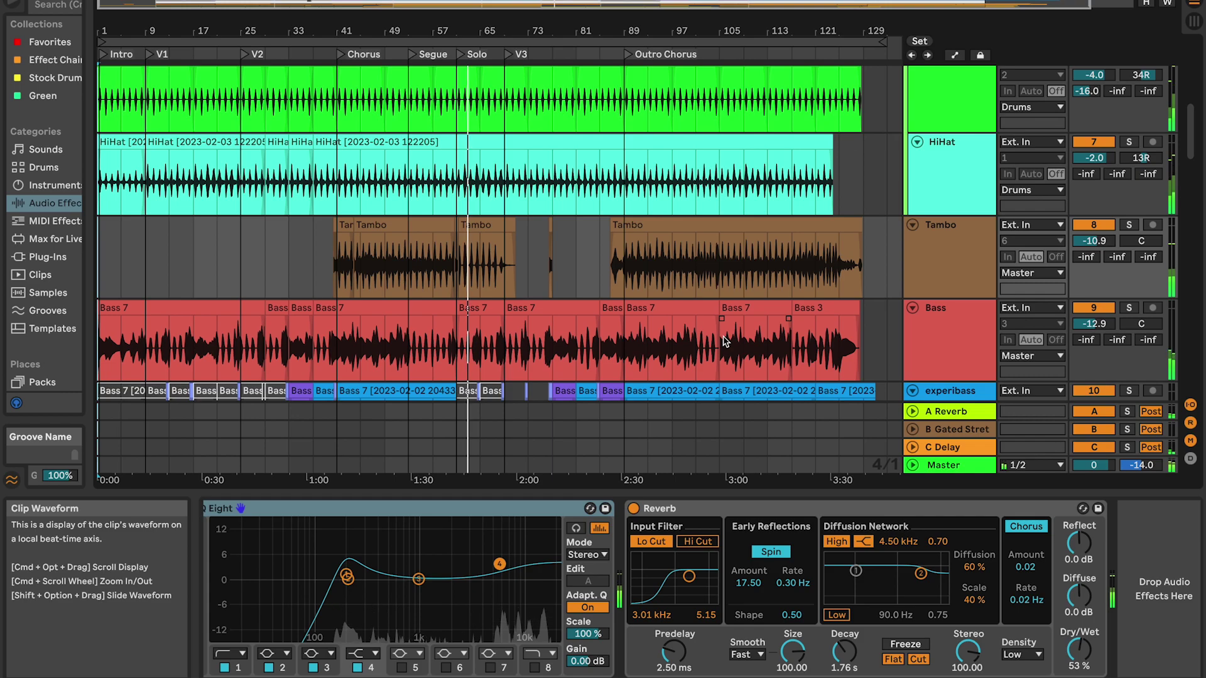
scroll(725, 341, down, 10)
scroll(732, 331, down, 5)
click(969, 192)
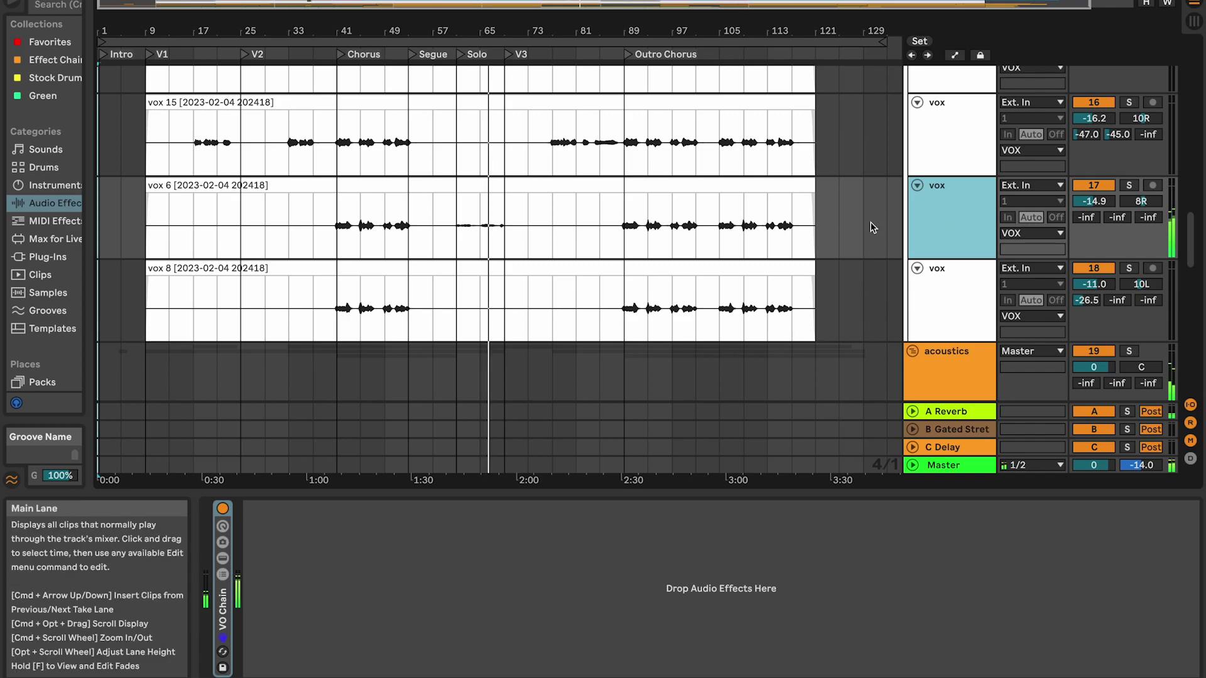
Look over the acoustics and brute group tracks, and return to the kick and snare tracks.
scroll(781, 215, down, 5)
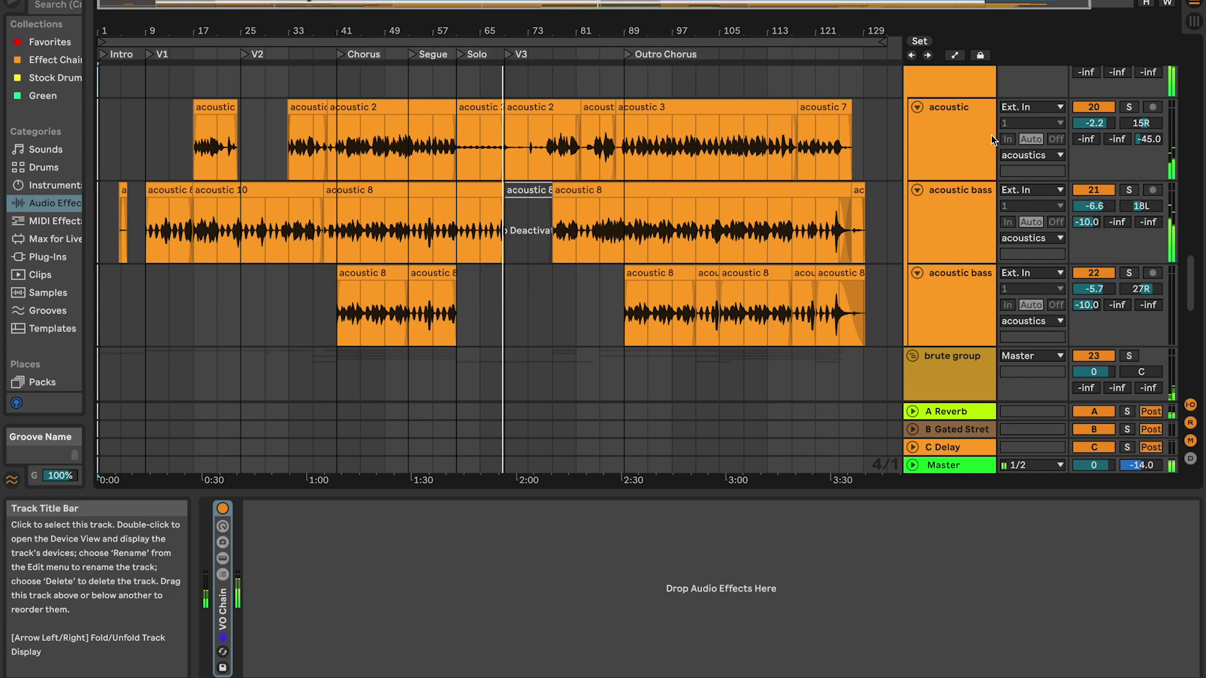
scroll(979, 143, down, 5)
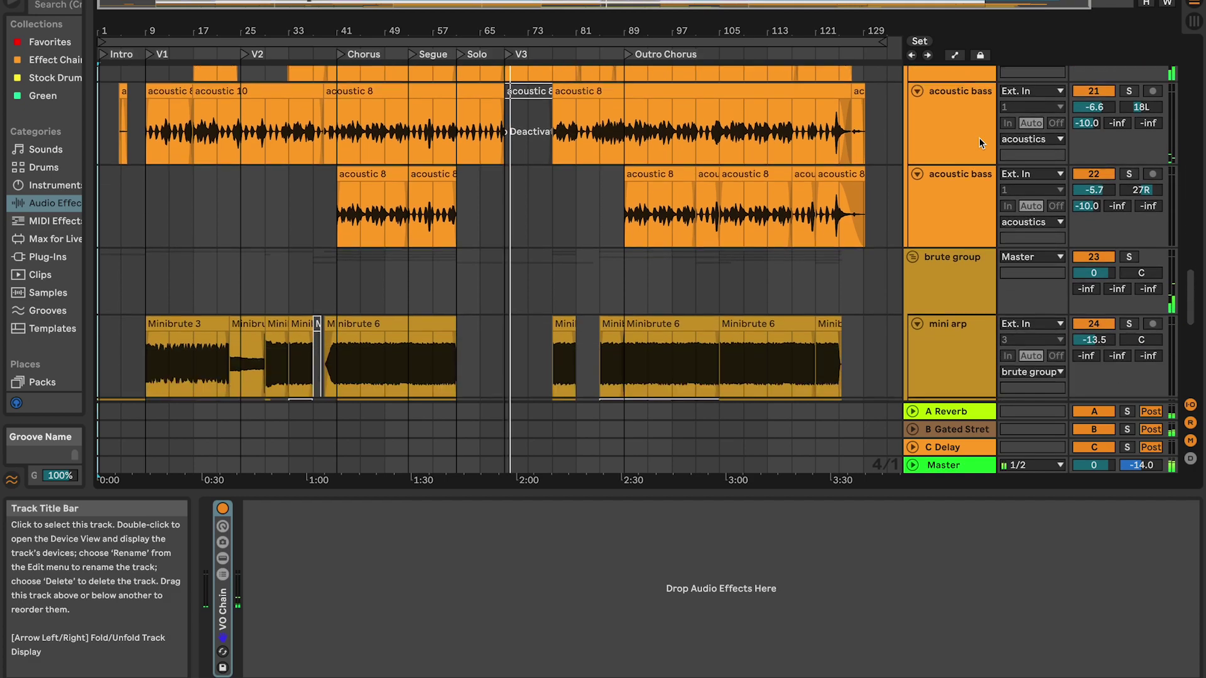
scroll(979, 142, down, 10)
scroll(978, 138, up, 10)
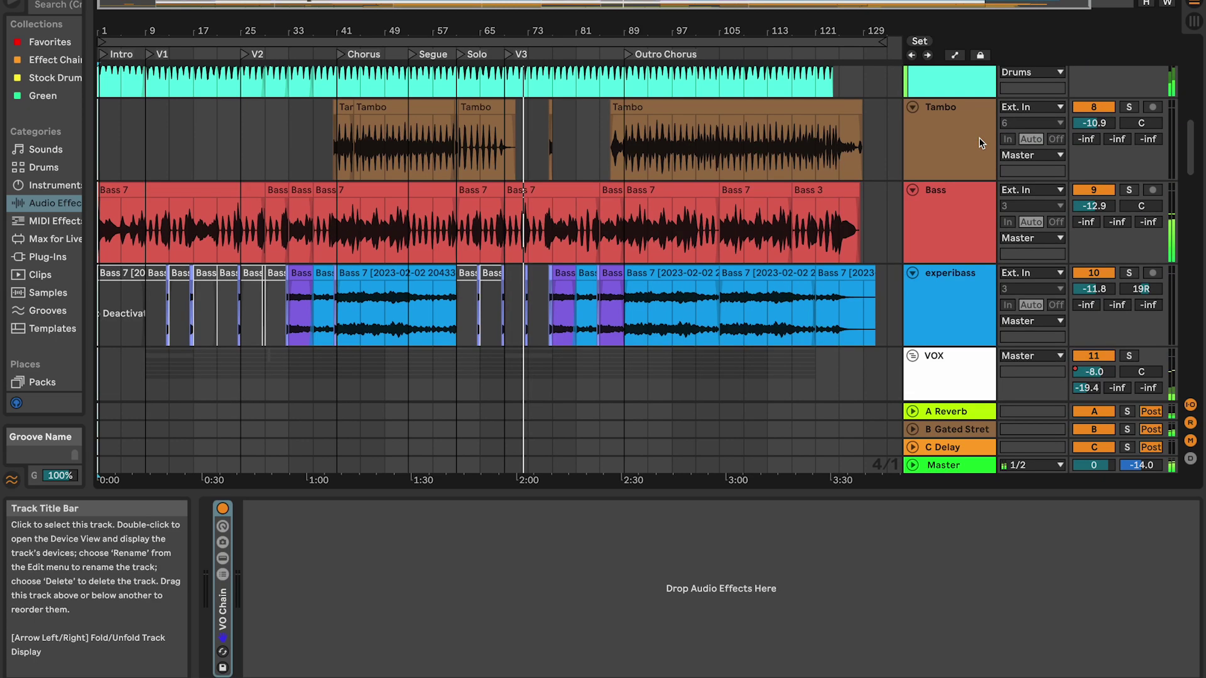
scroll(979, 138, up, 1)
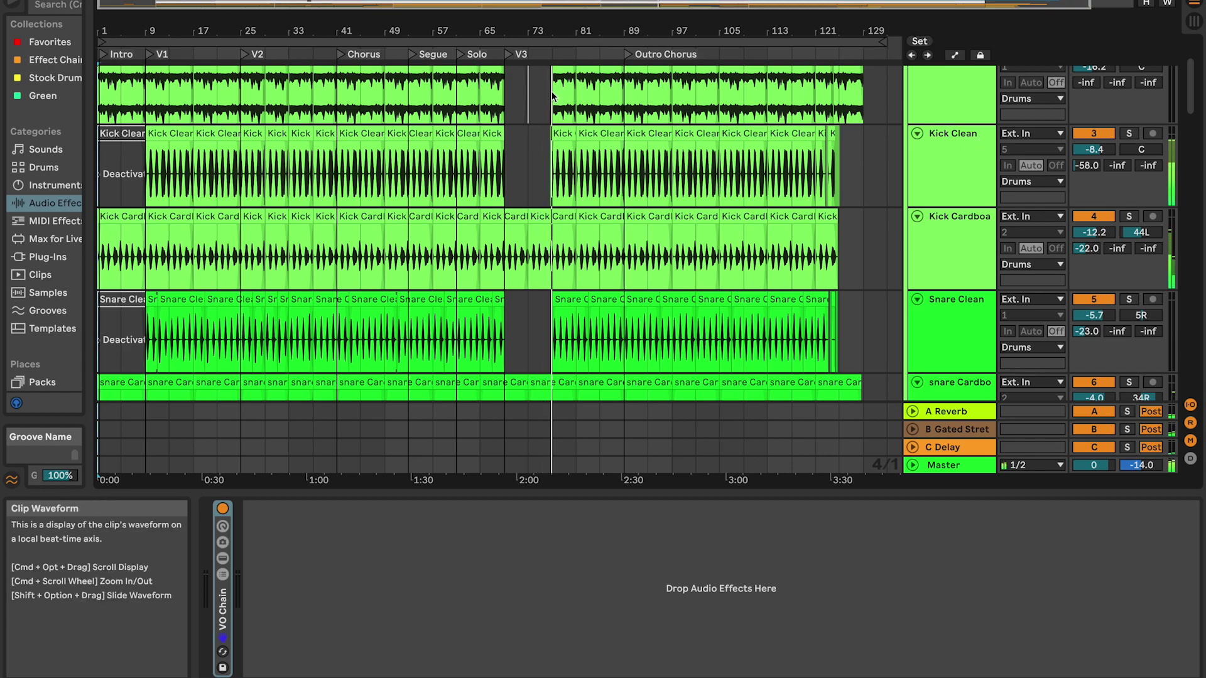
Examine the arrangement during playback from the kick and snare tracks down to Frying Pan.
scroll(552, 92, down, 10)
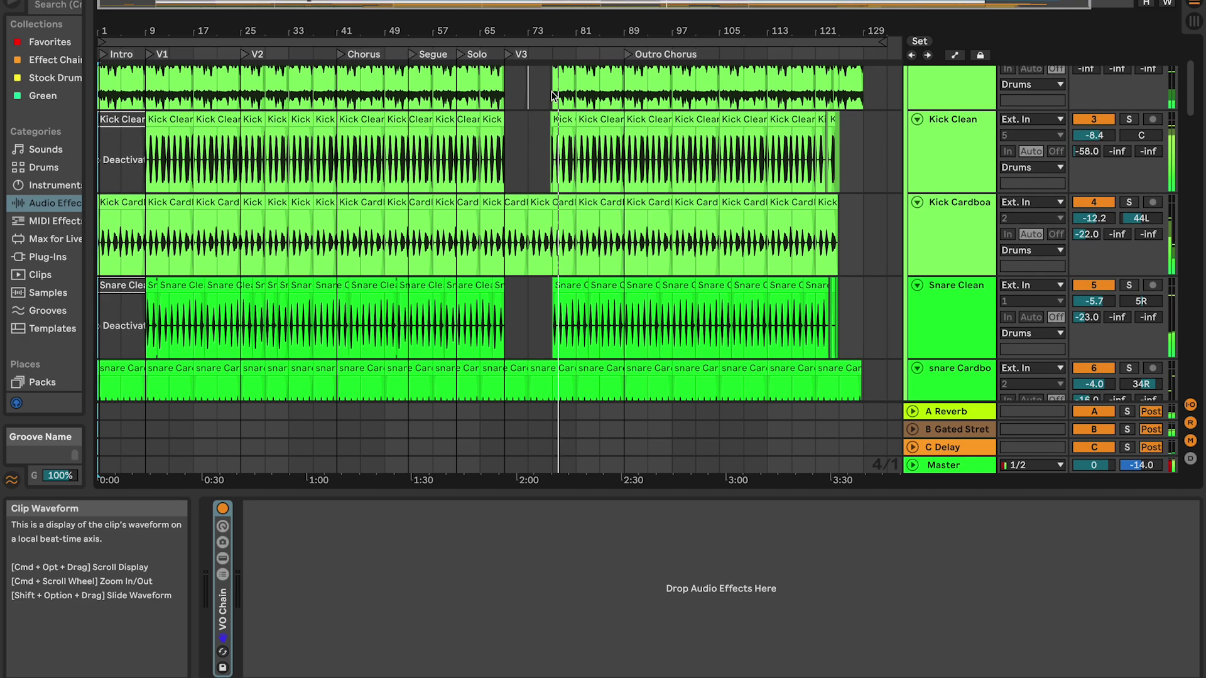
scroll(551, 91, down, 15)
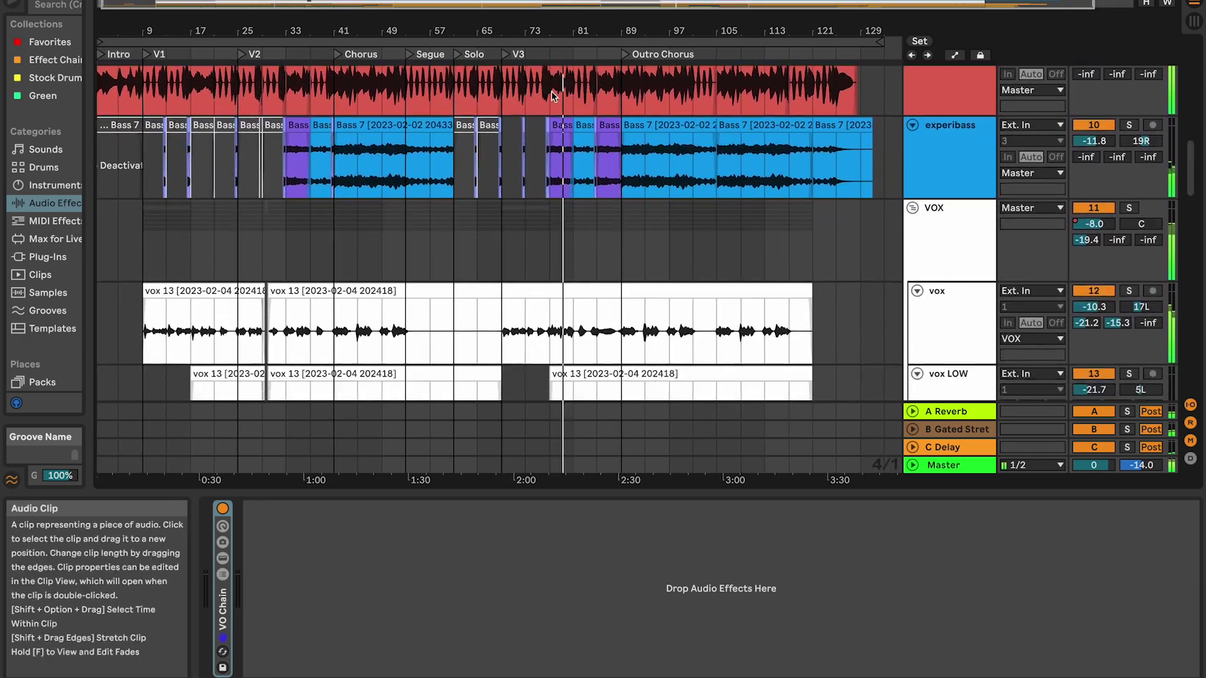
scroll(552, 94, down, 3)
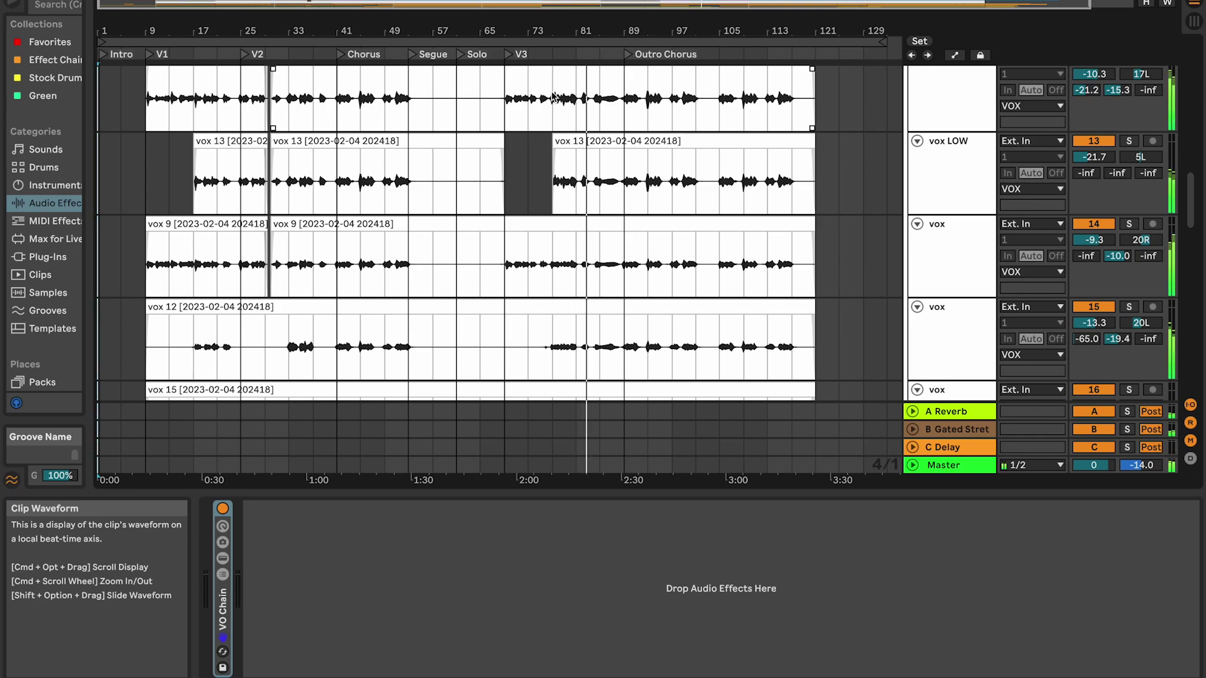
scroll(552, 96, down, 10)
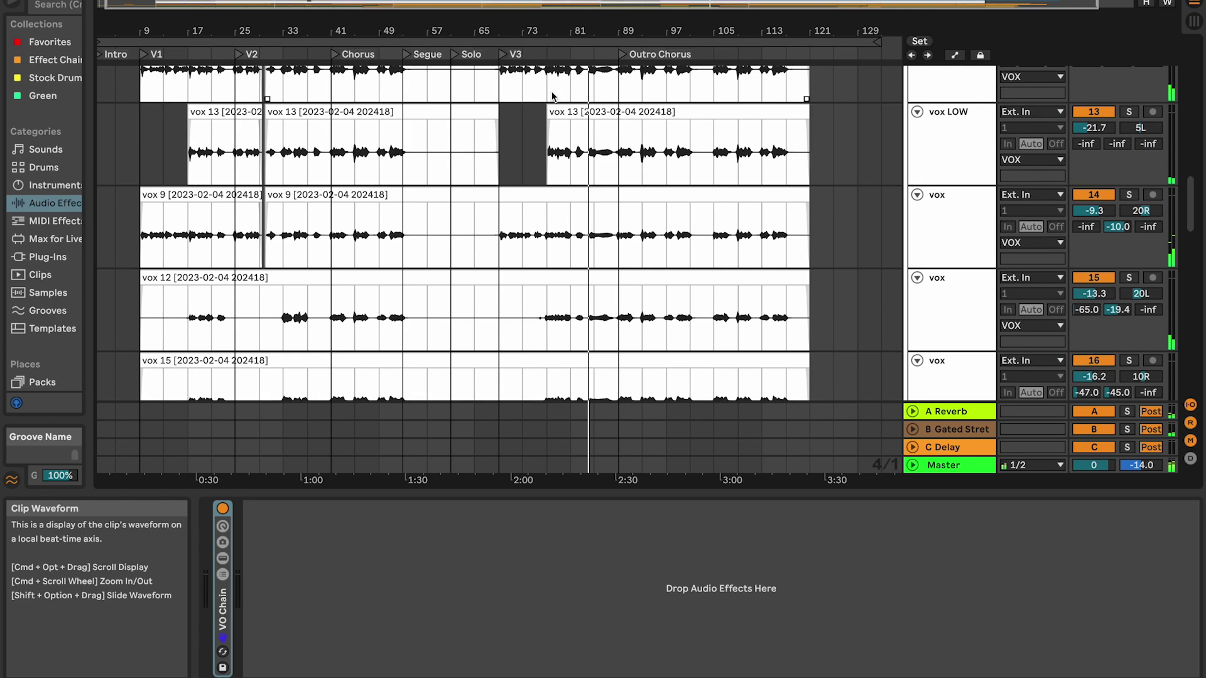
scroll(551, 93, down, 8)
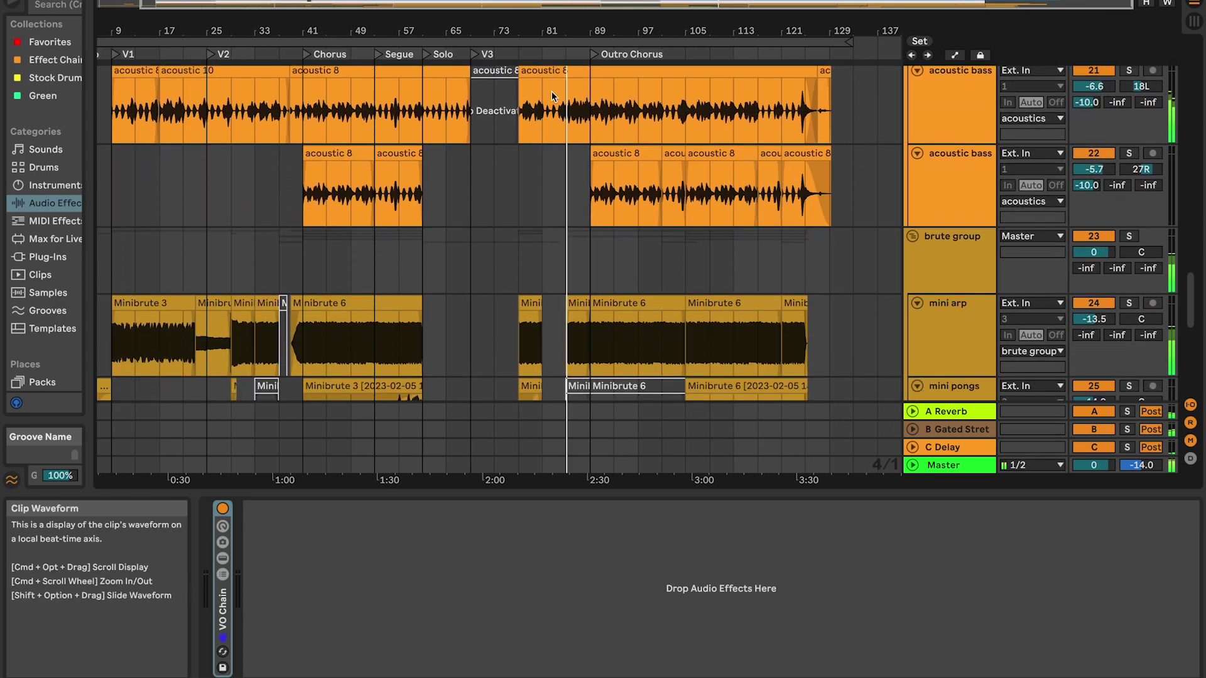
scroll(552, 92, down, 10)
scroll(551, 96, down, 1)
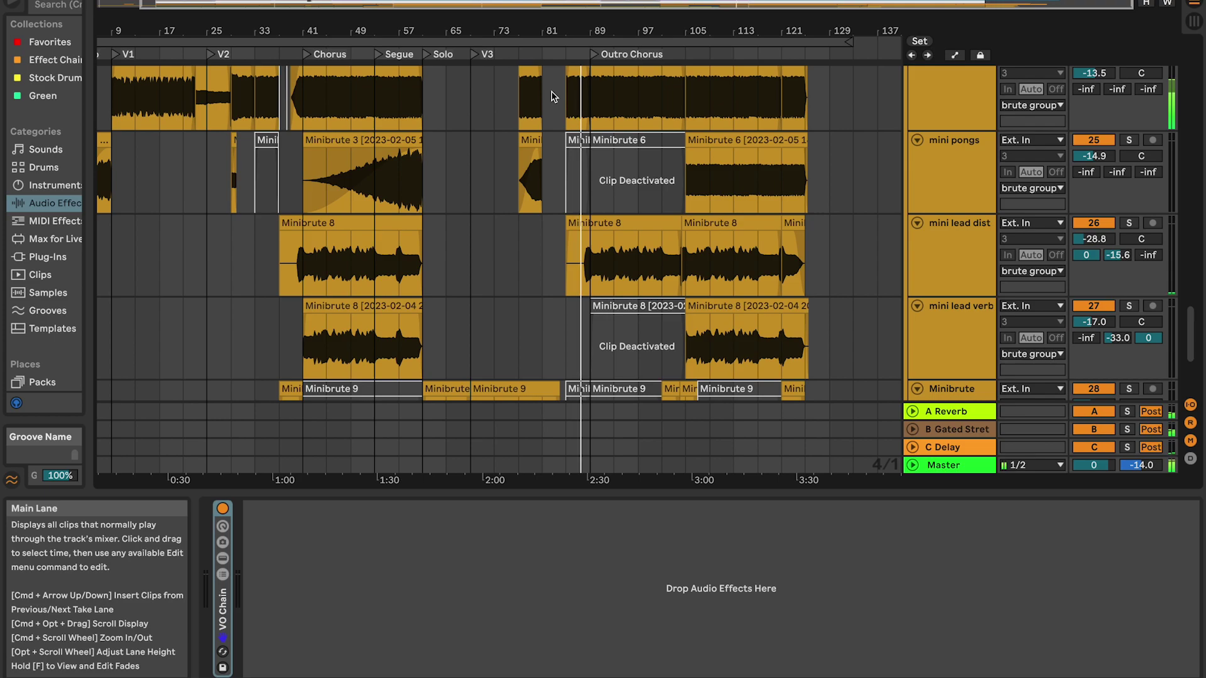
scroll(552, 96, down, 5)
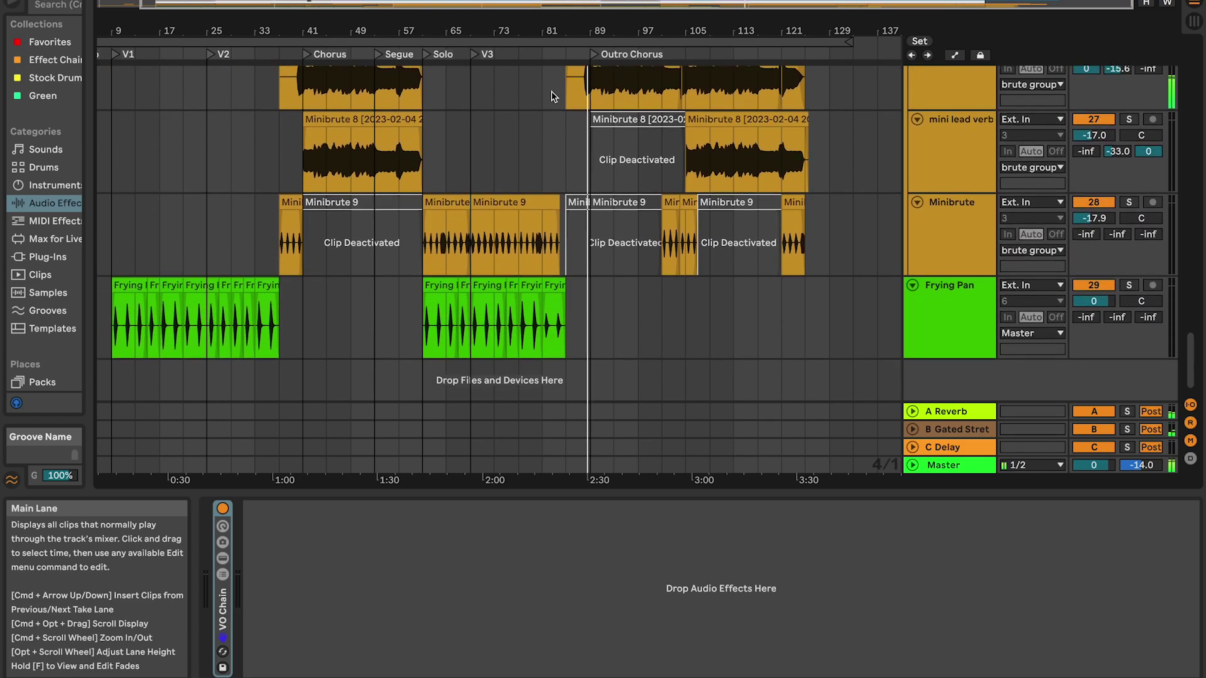
Examine the Outro Chorus arrangement from the brute group back up through the acoustic and vocal tracks to Bass.
scroll(553, 96, up, 10)
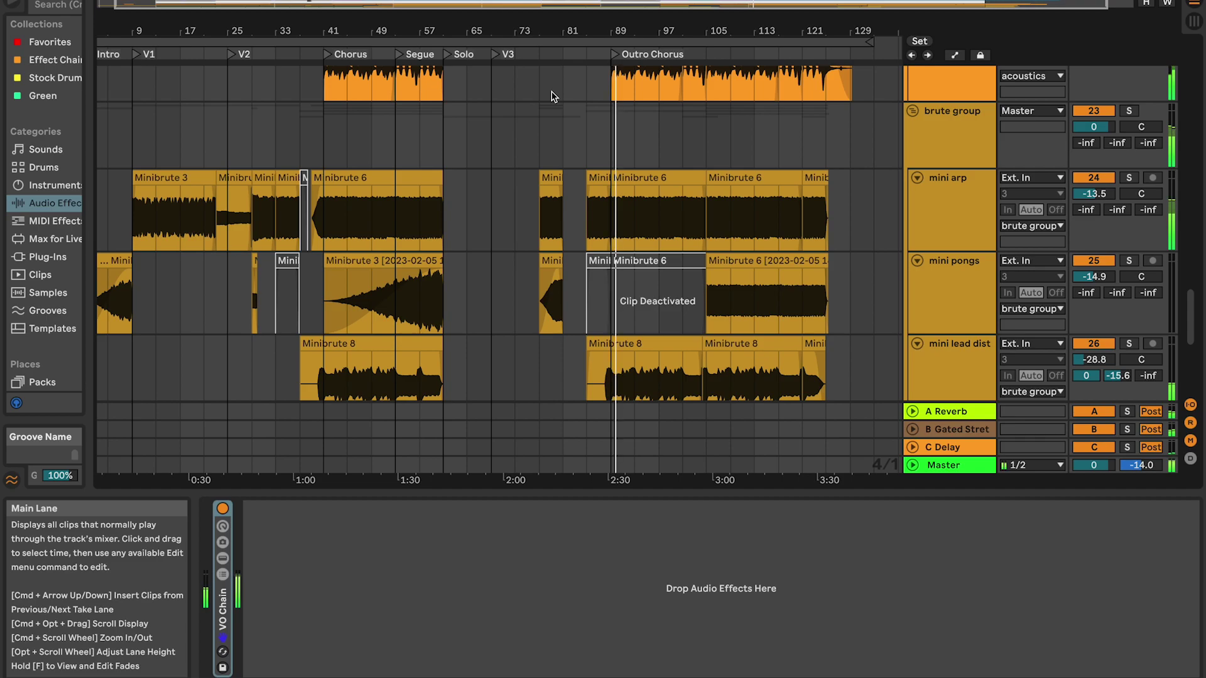
scroll(552, 96, up, 3)
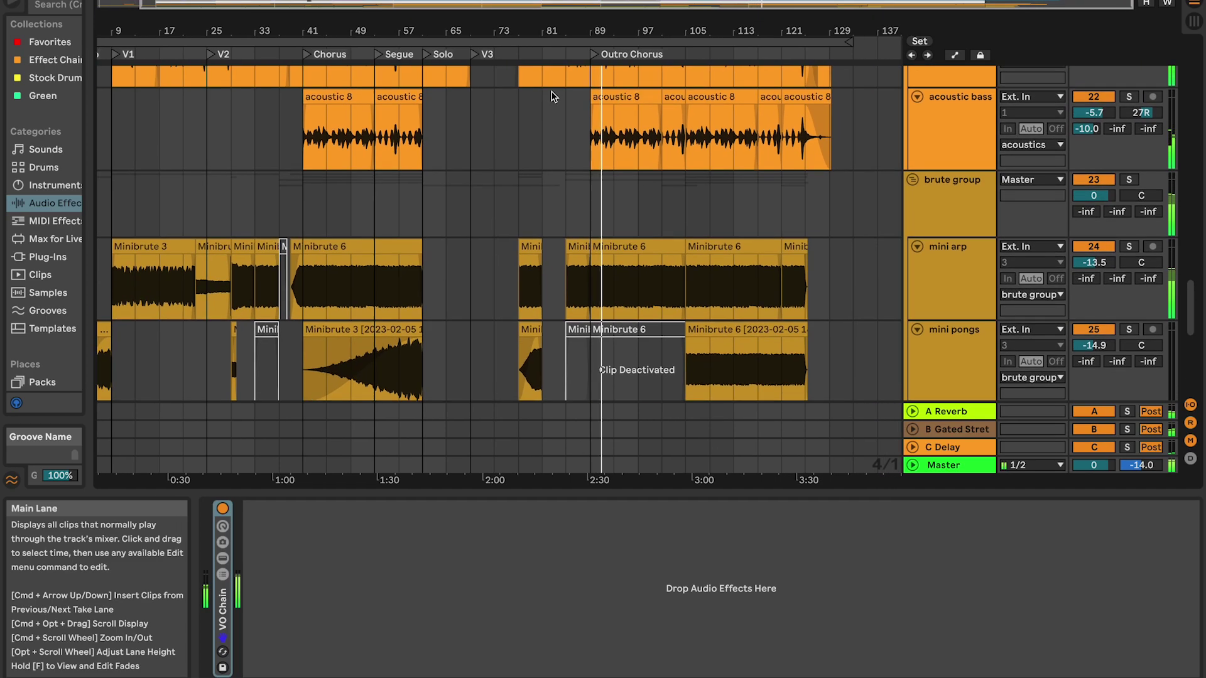
scroll(551, 96, up, 3)
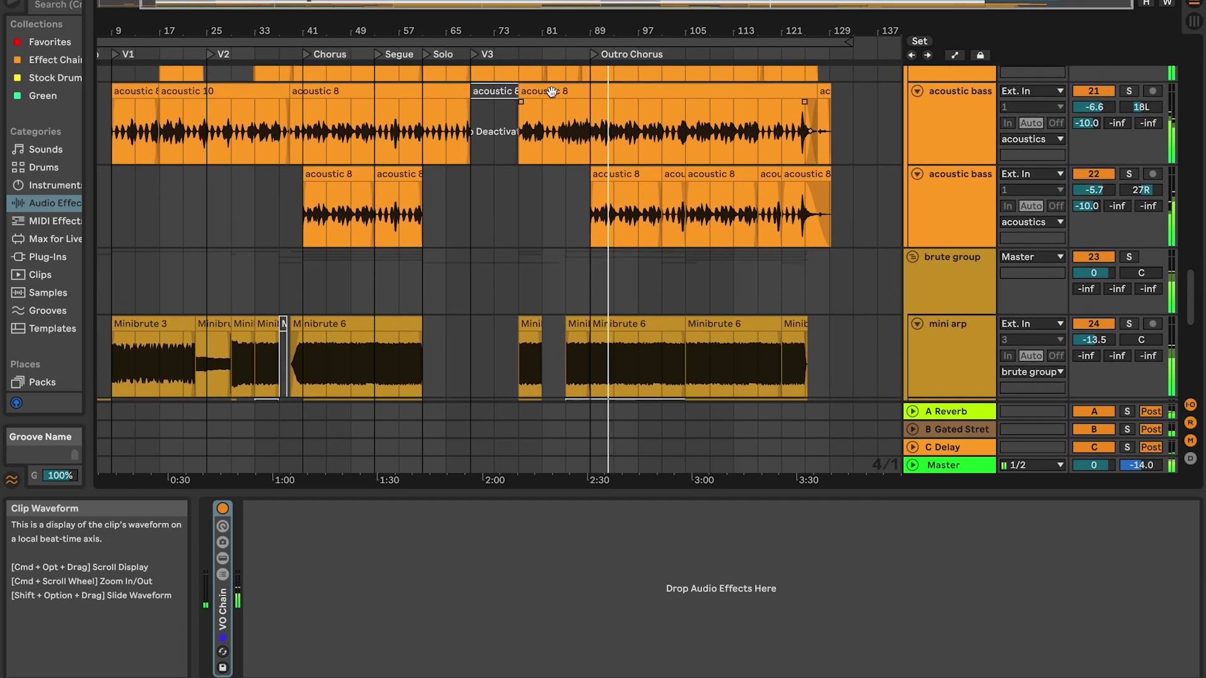
scroll(552, 91, up, 2)
scroll(551, 94, up, 2)
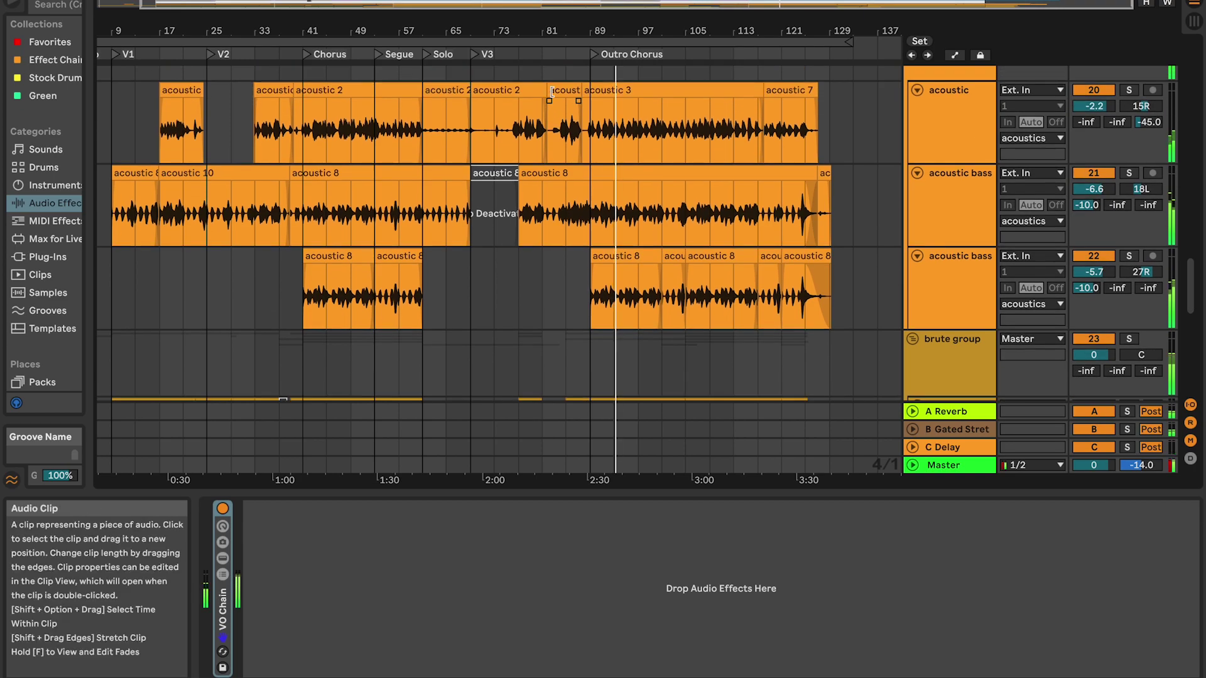
scroll(551, 91, up, 8)
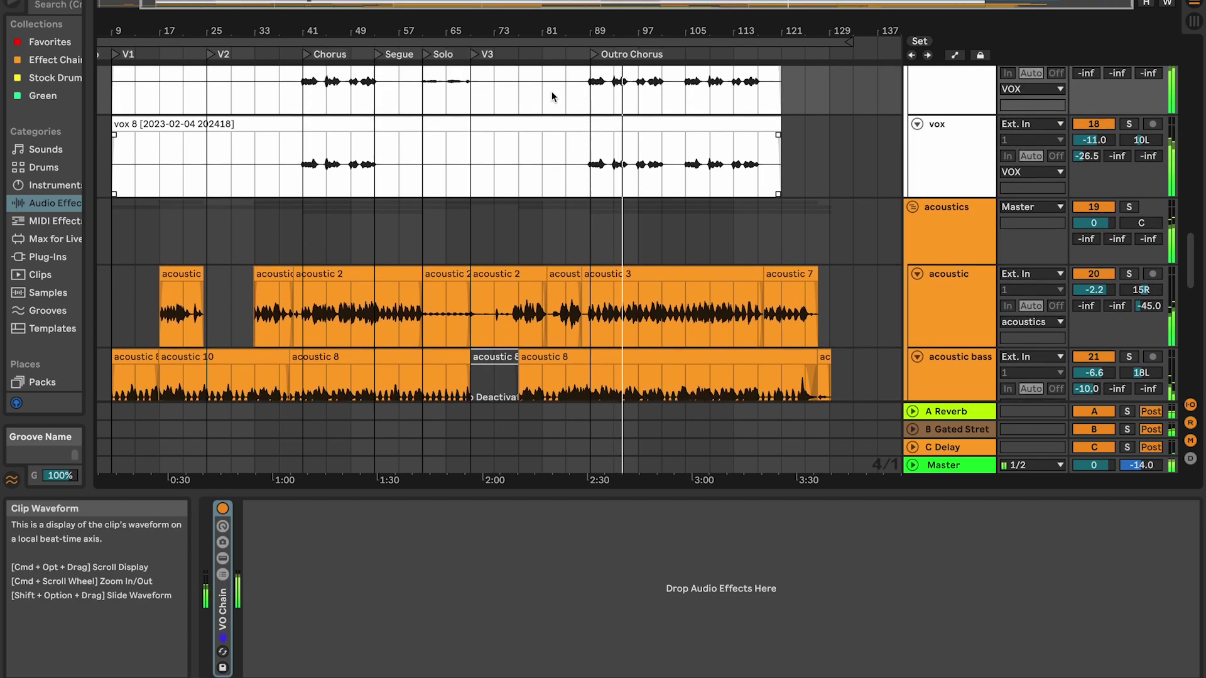
scroll(552, 92, up, 10)
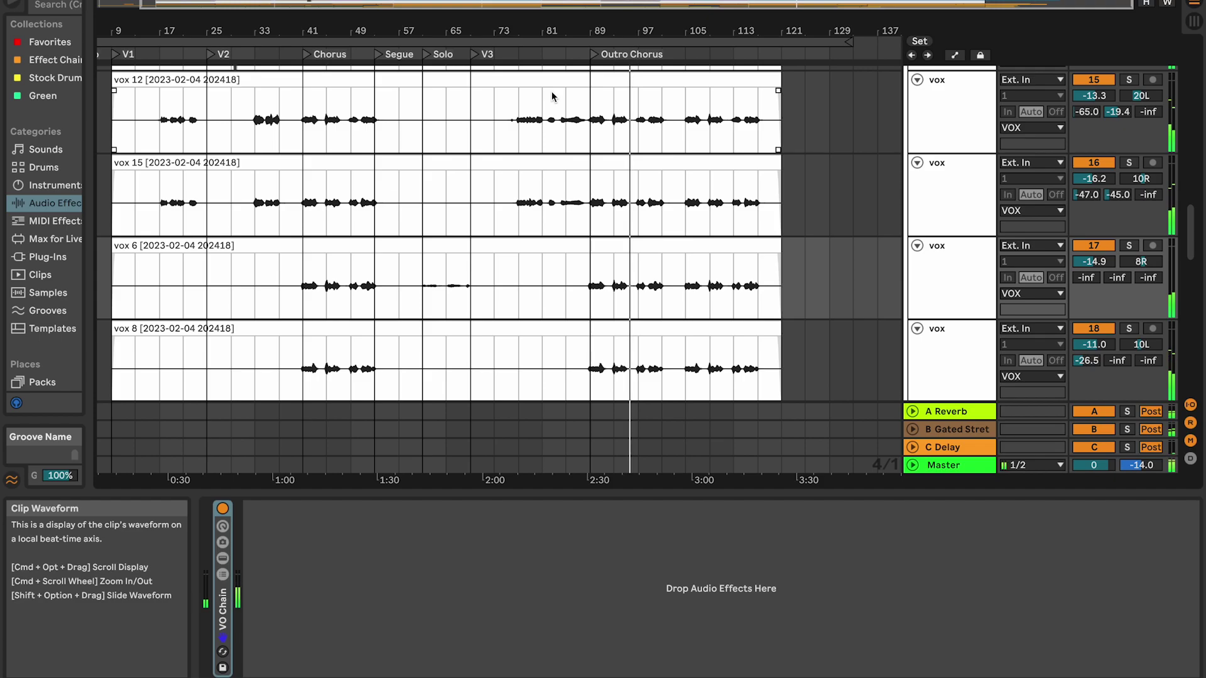
scroll(551, 94, up, 7)
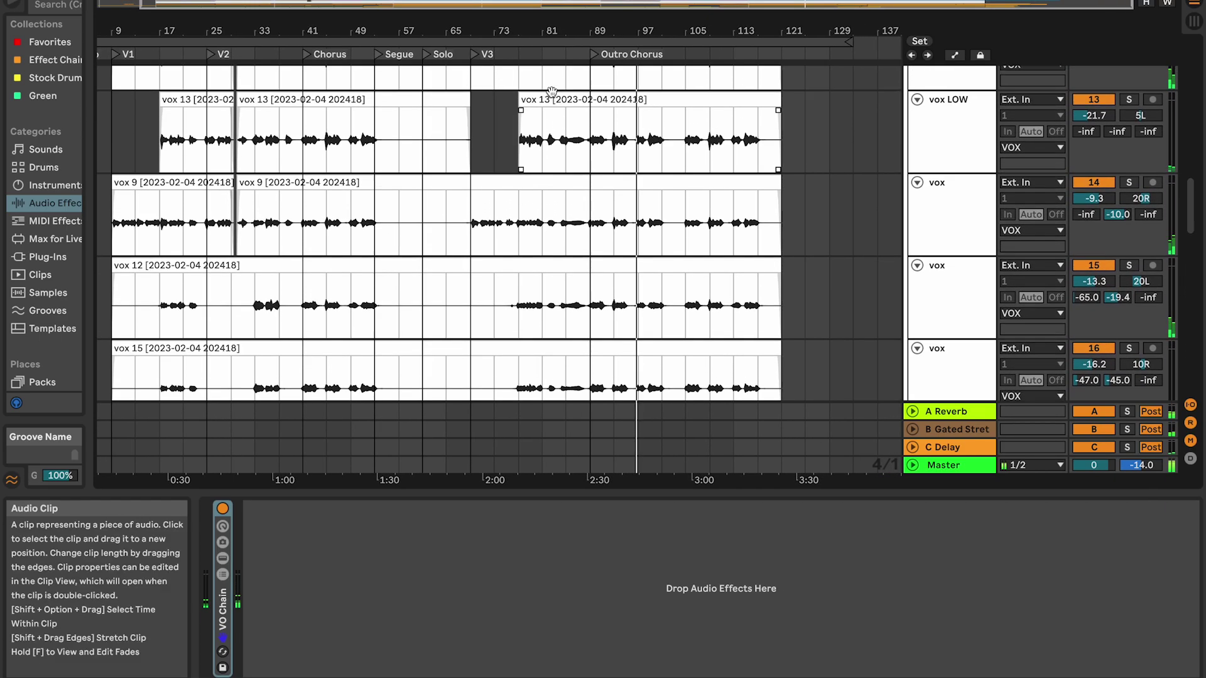
scroll(553, 95, up, 1)
scroll(552, 95, up, 13)
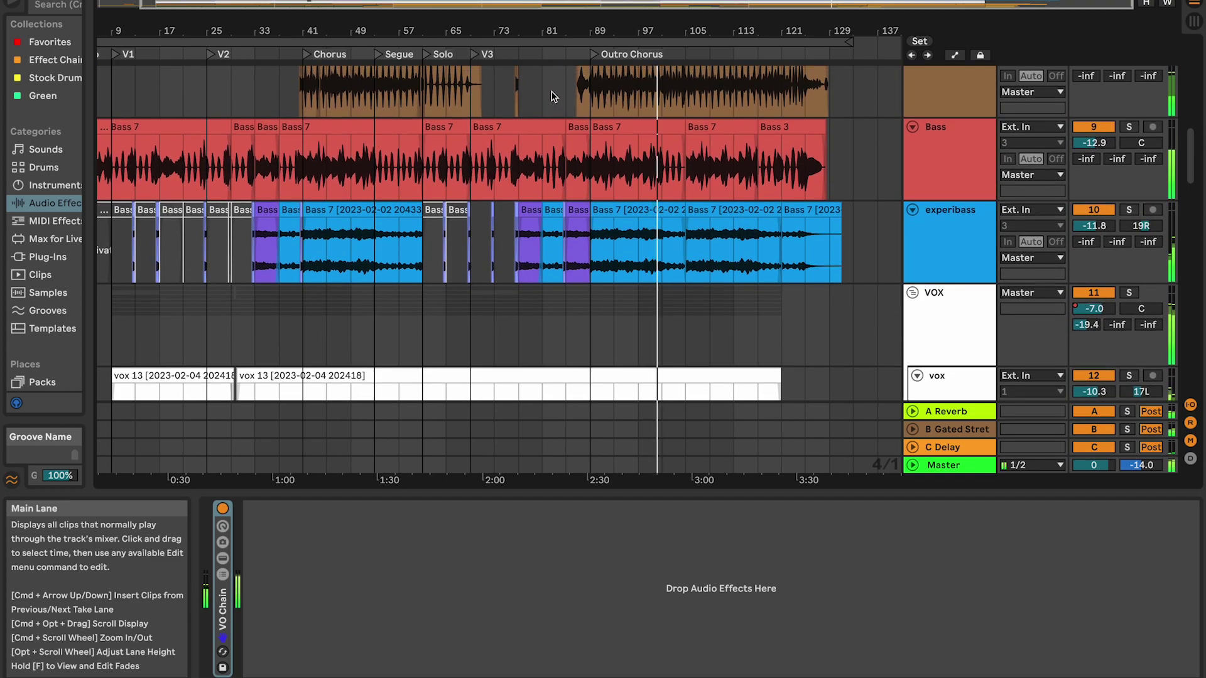
Show the Bass track's effect chain from Tuner through to the haas delay, and look back up to the snare tracks.
click(945, 168)
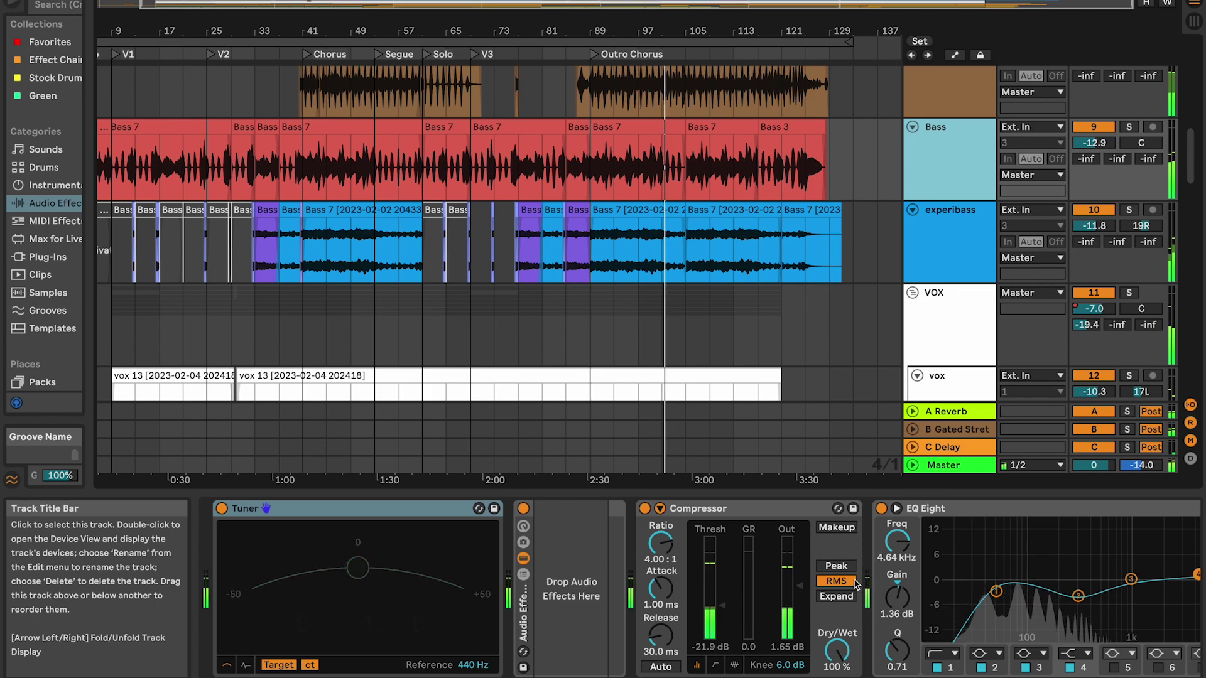
scroll(782, 596, right, 10)
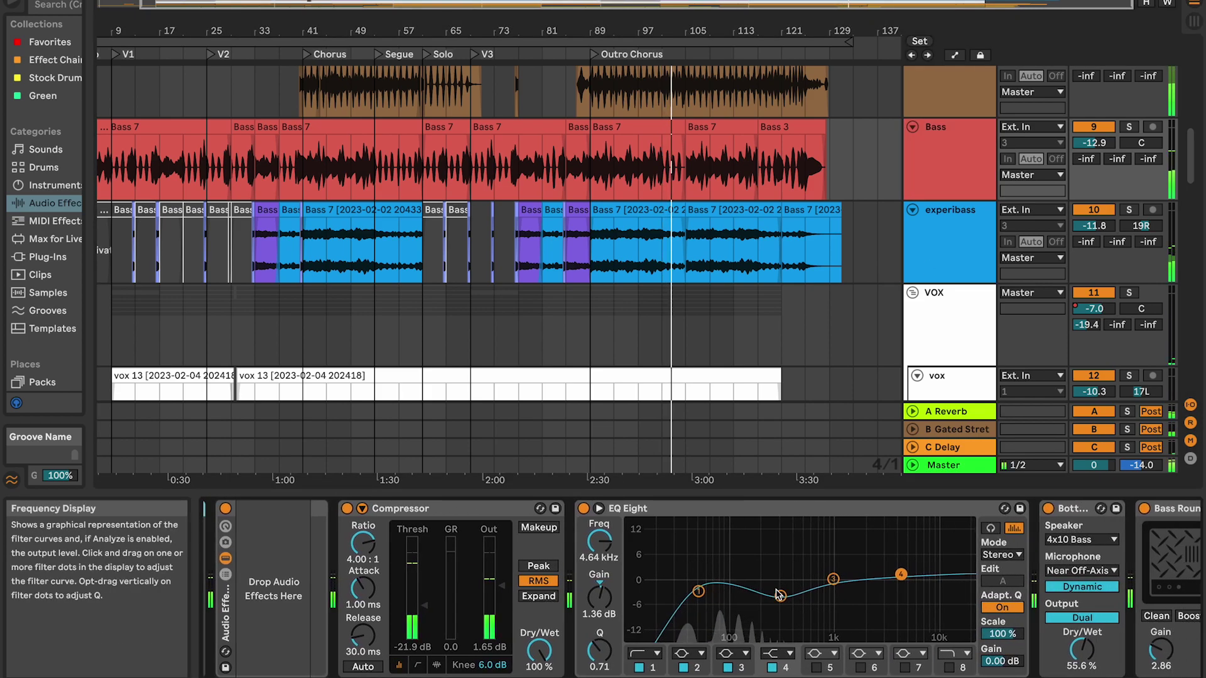
scroll(779, 594, right, 15)
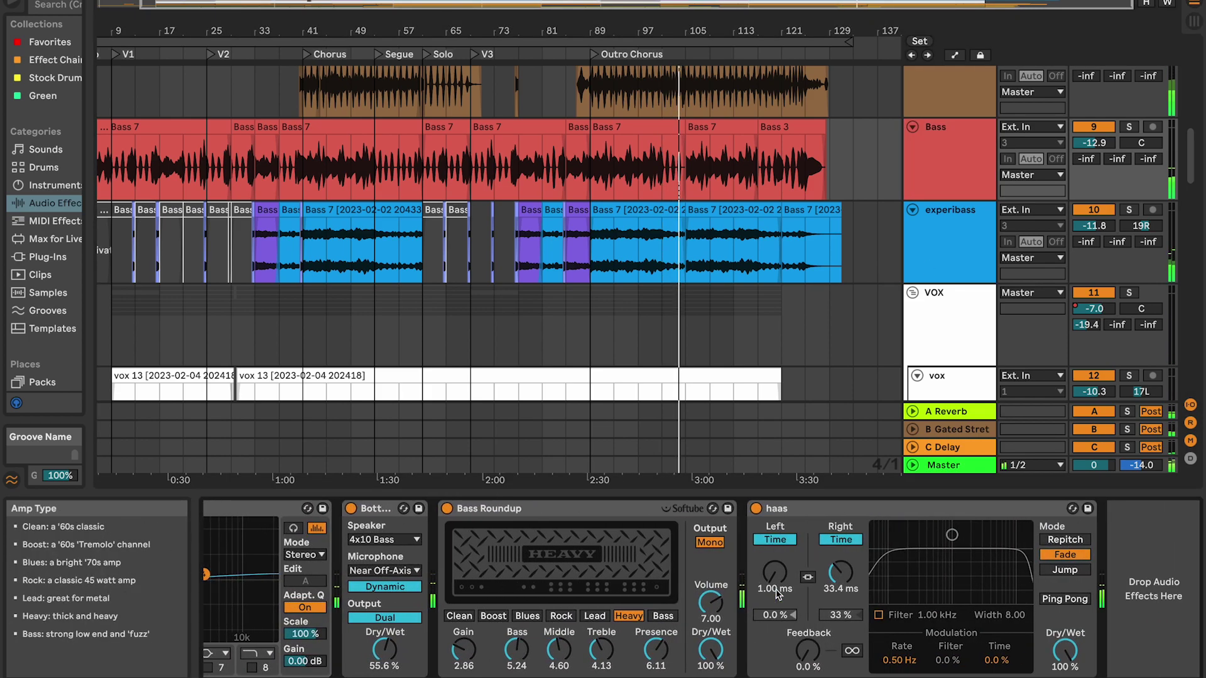
scroll(779, 593, left, 5)
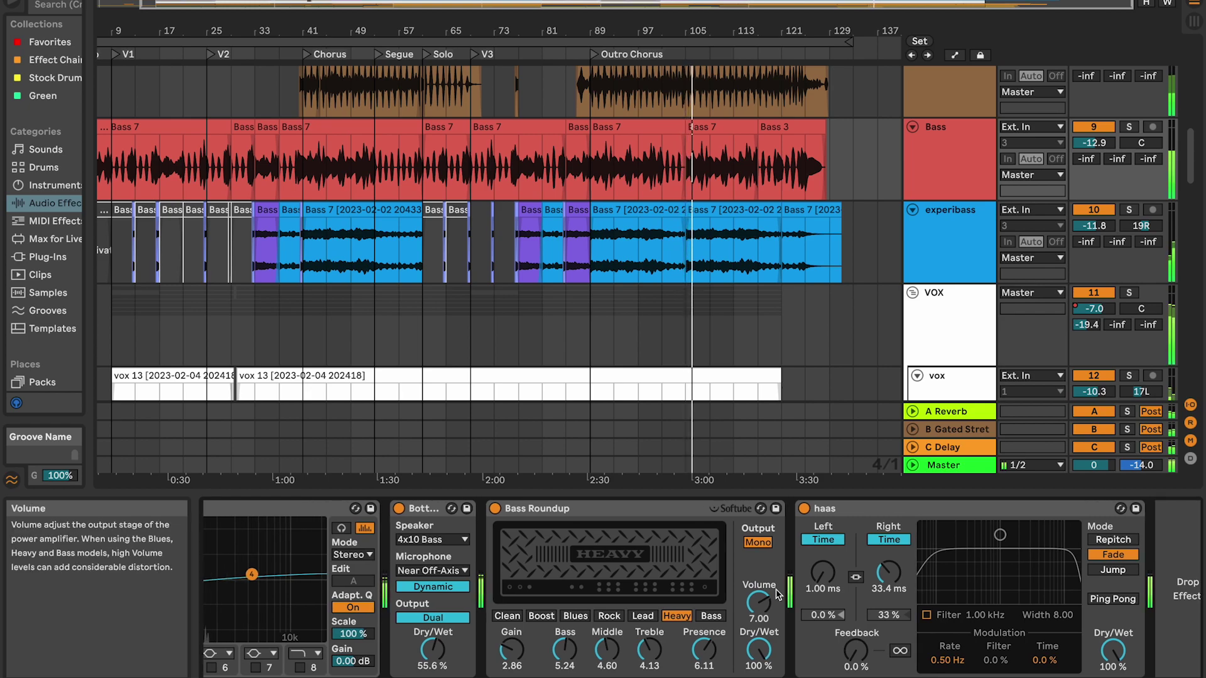
scroll(777, 593, left, 13)
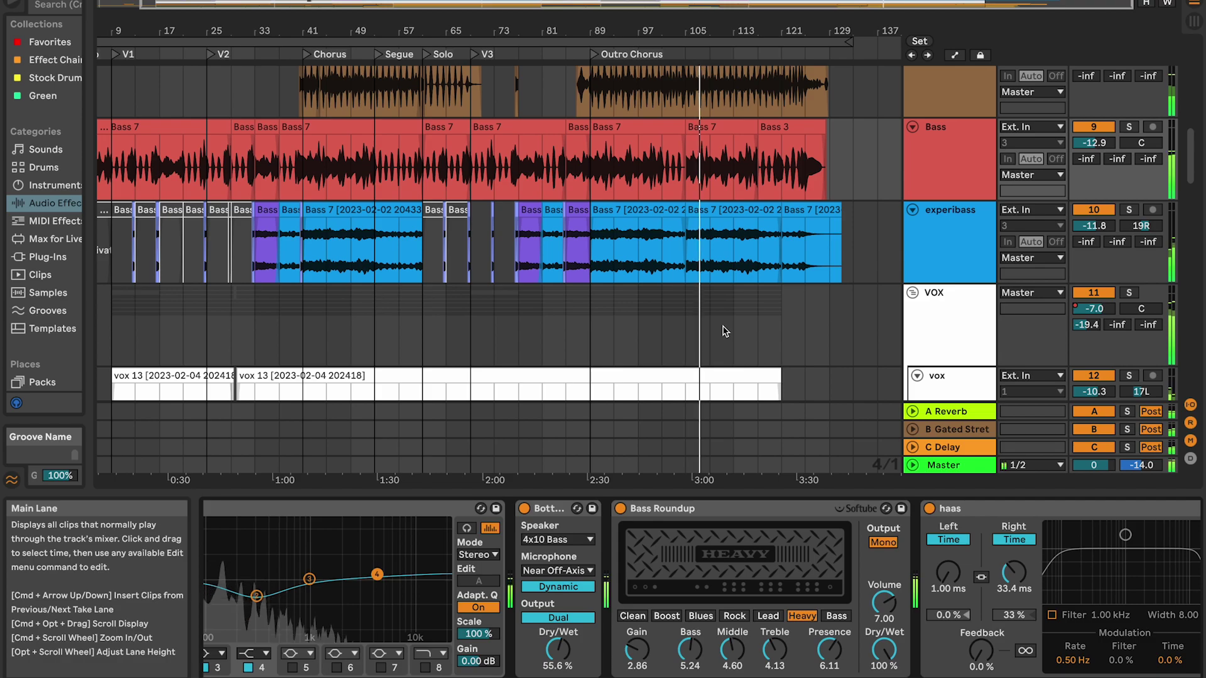
scroll(759, 314, up, 4)
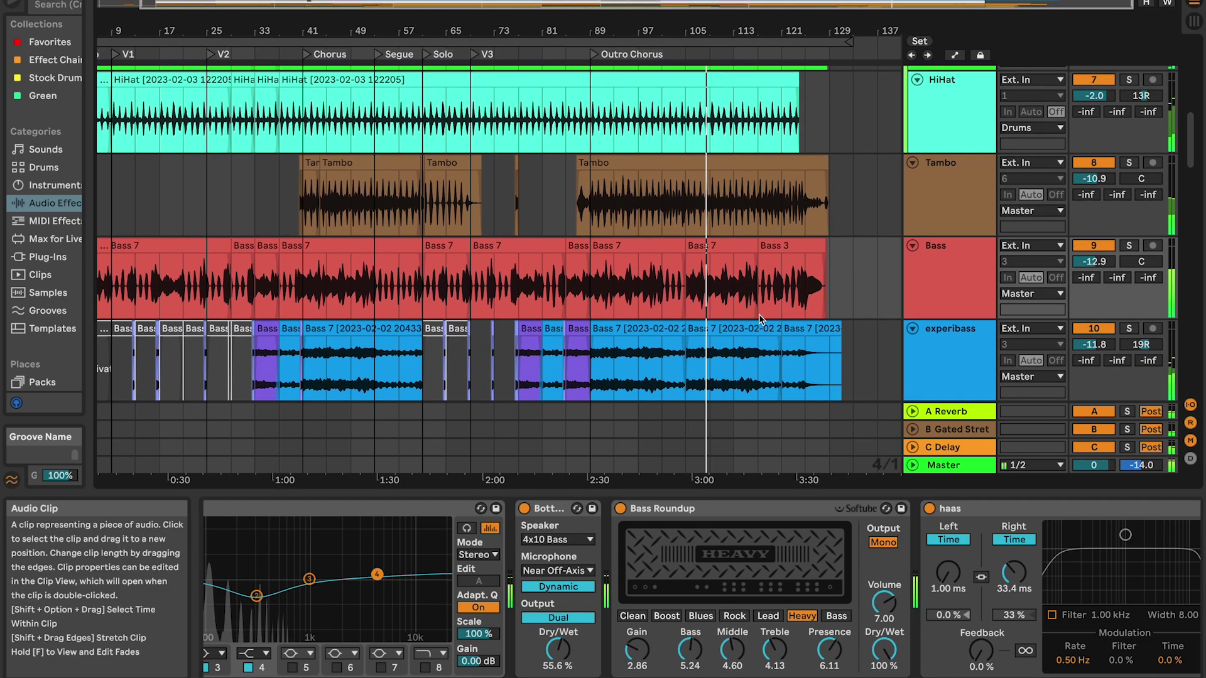
scroll(759, 318, up, 6)
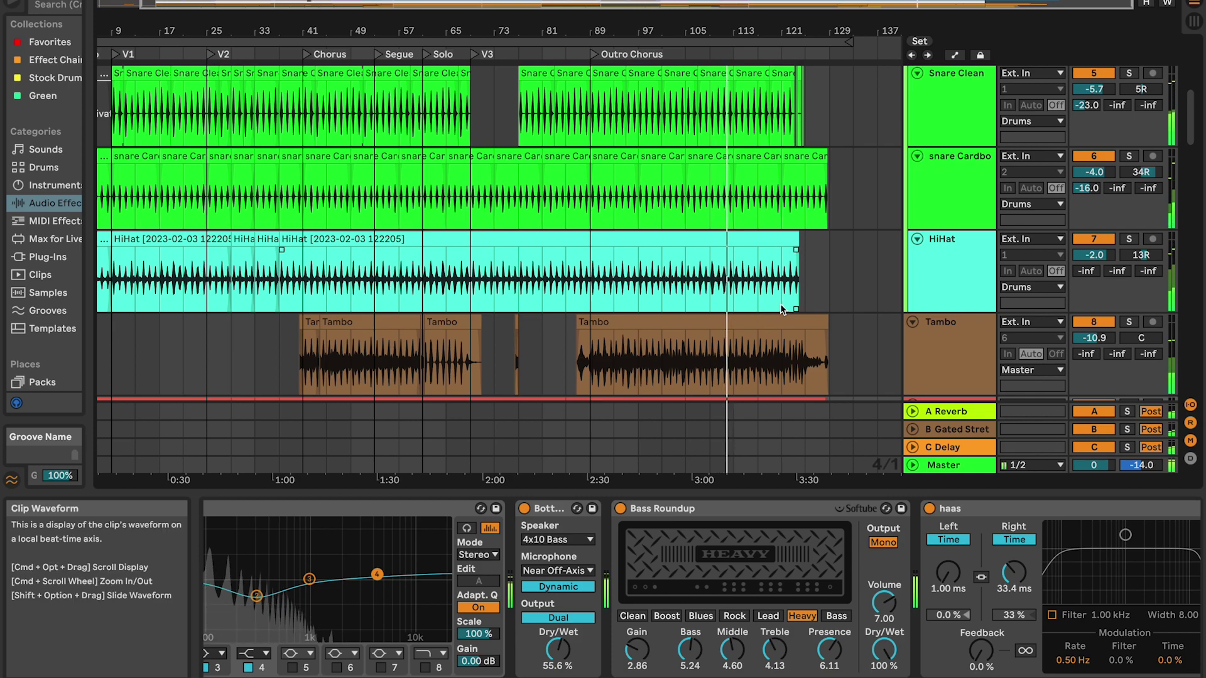
Examine the drum tracks from HiHat up to the Drums group, including a close look at the kick and snare clips at the song's ending.
scroll(780, 308, up, 3)
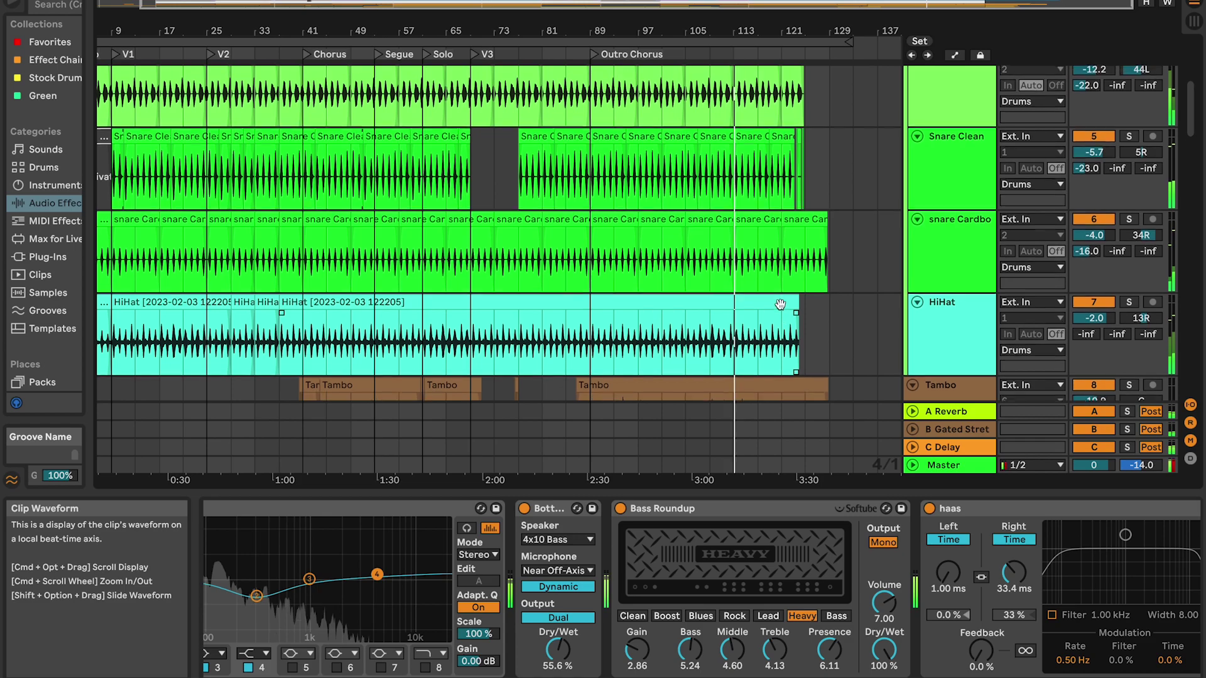
scroll(780, 303, up, 5)
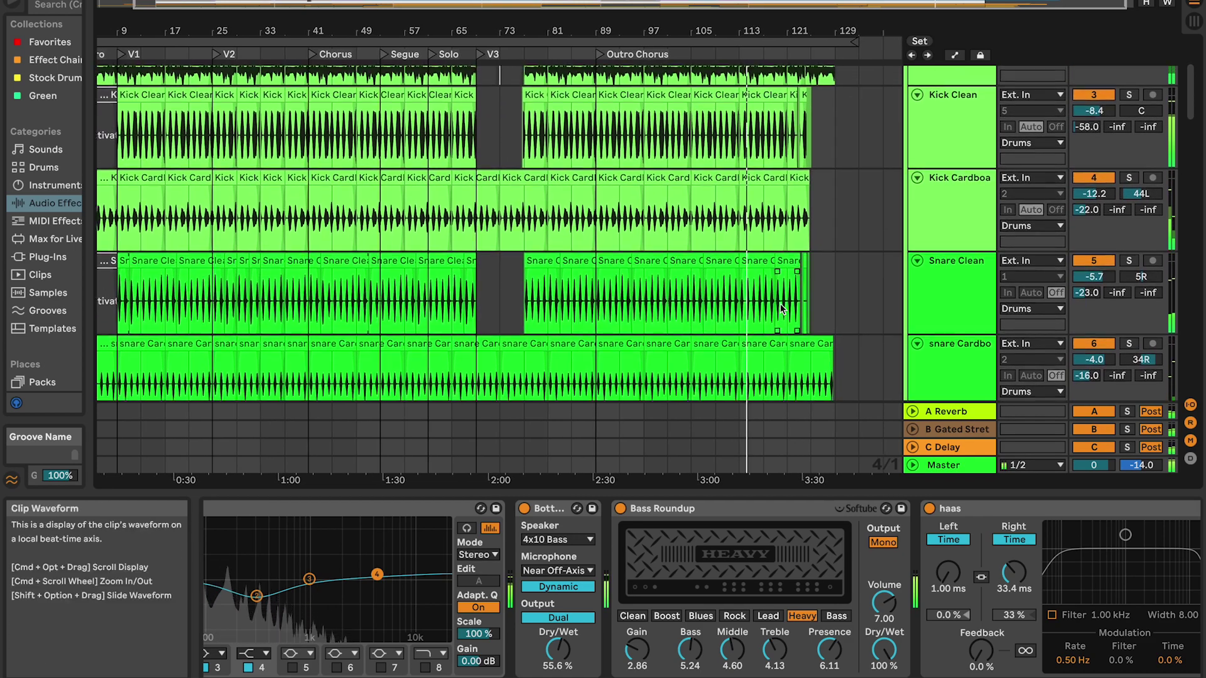
scroll(804, 296, up, 3)
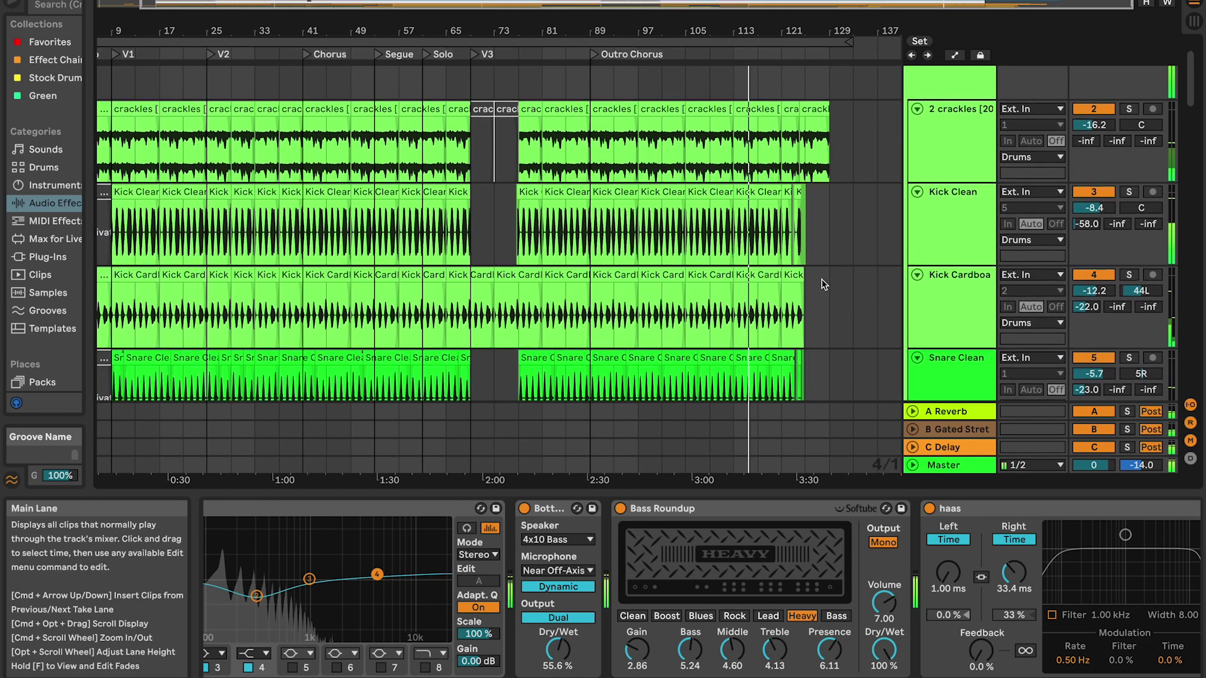
scroll(825, 284, up, 1)
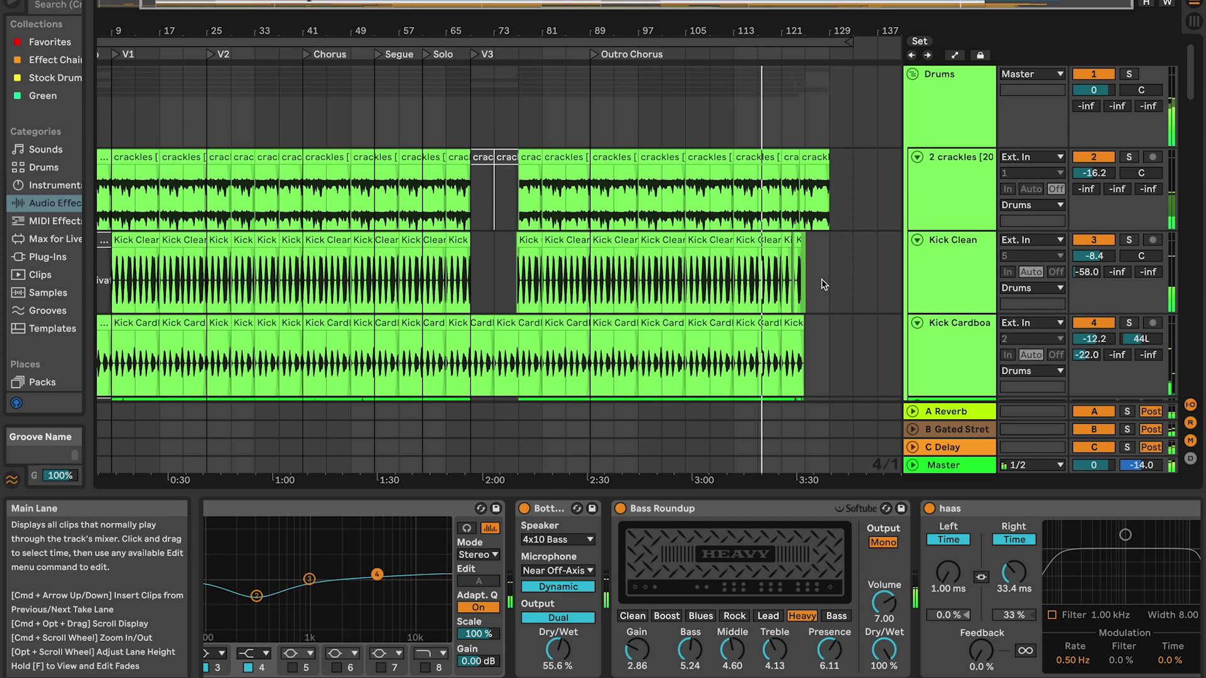
scroll(847, 250, down, 4)
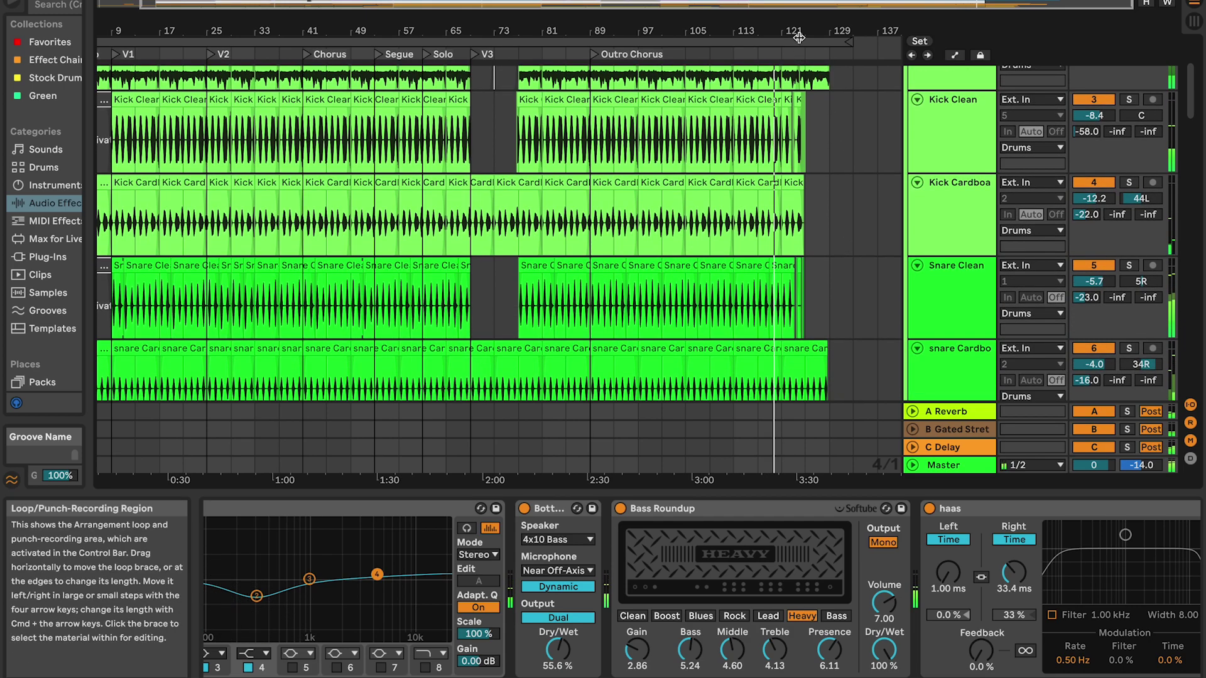
drag(798, 31, 740, 133)
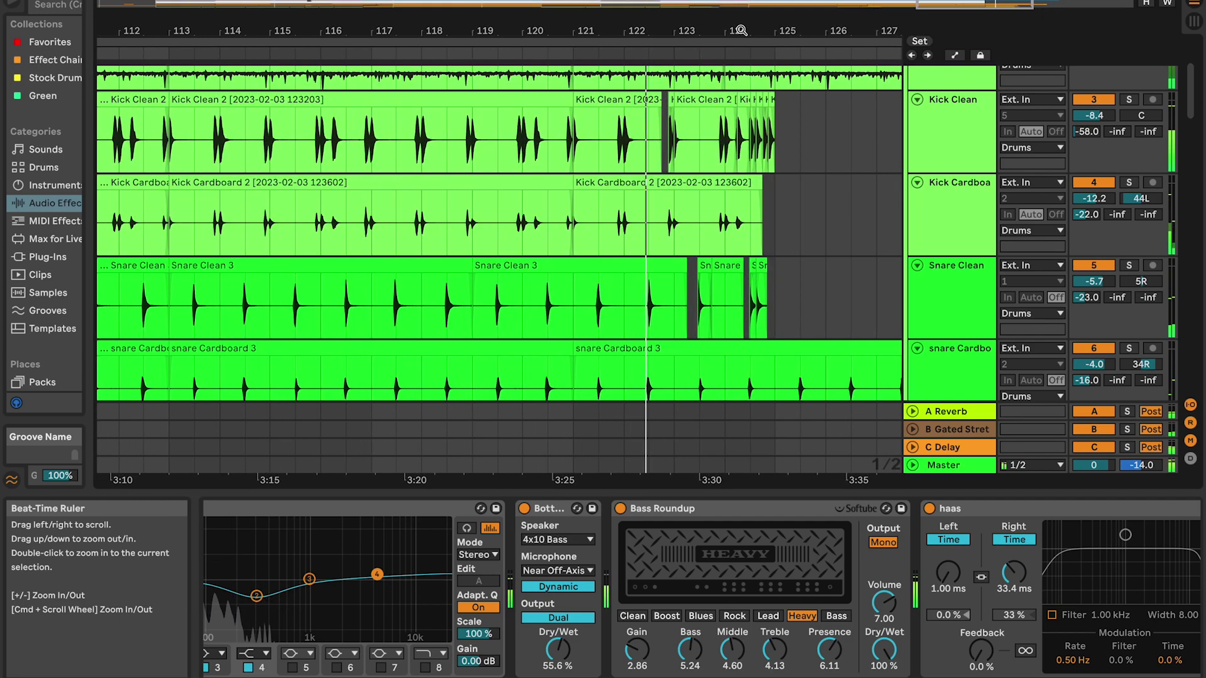
scroll(773, 169, right, 5)
scroll(773, 169, up, 2)
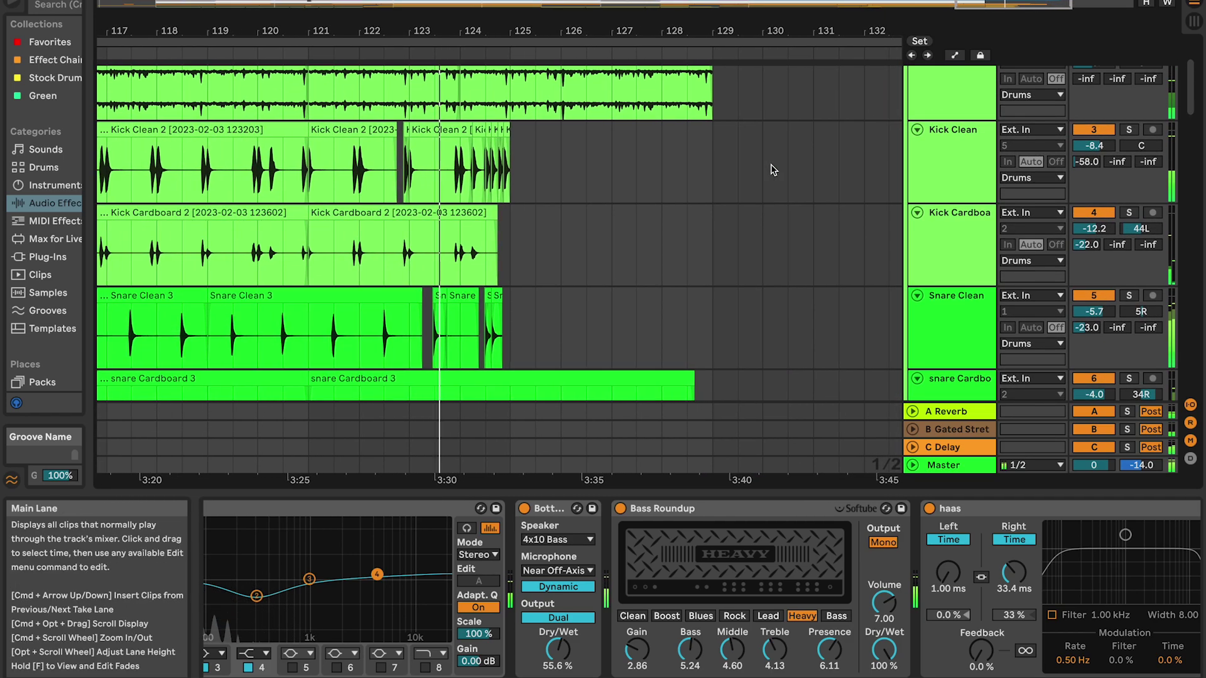
scroll(773, 169, right, 2)
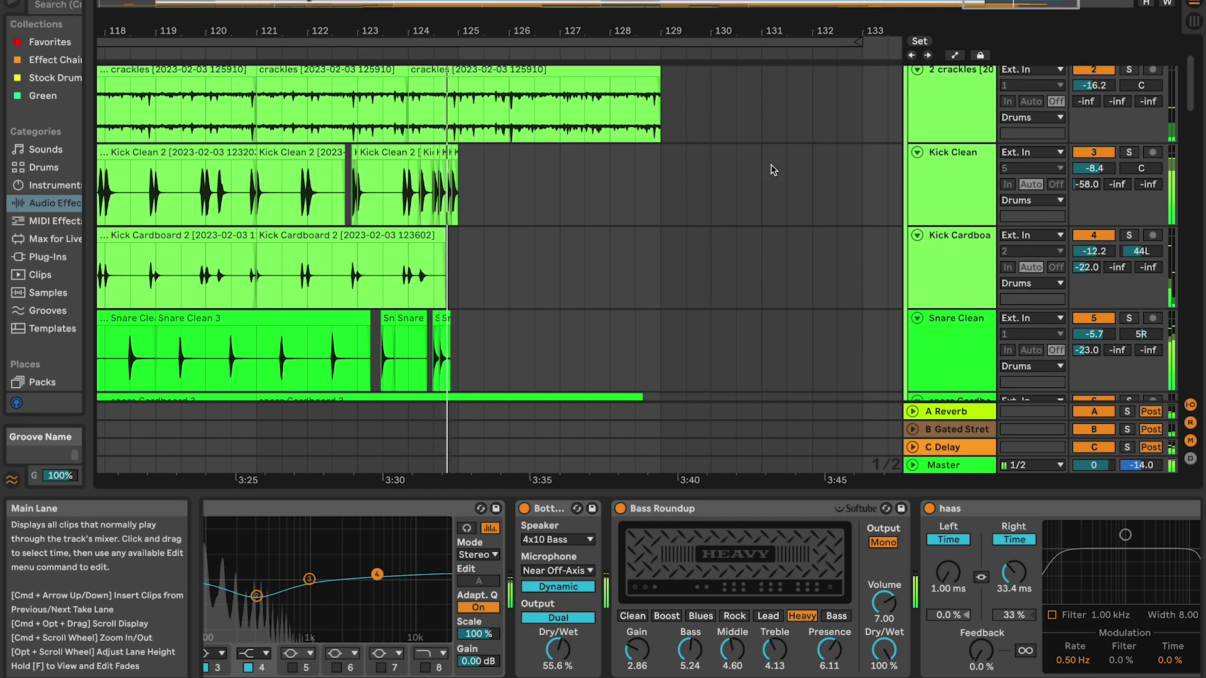